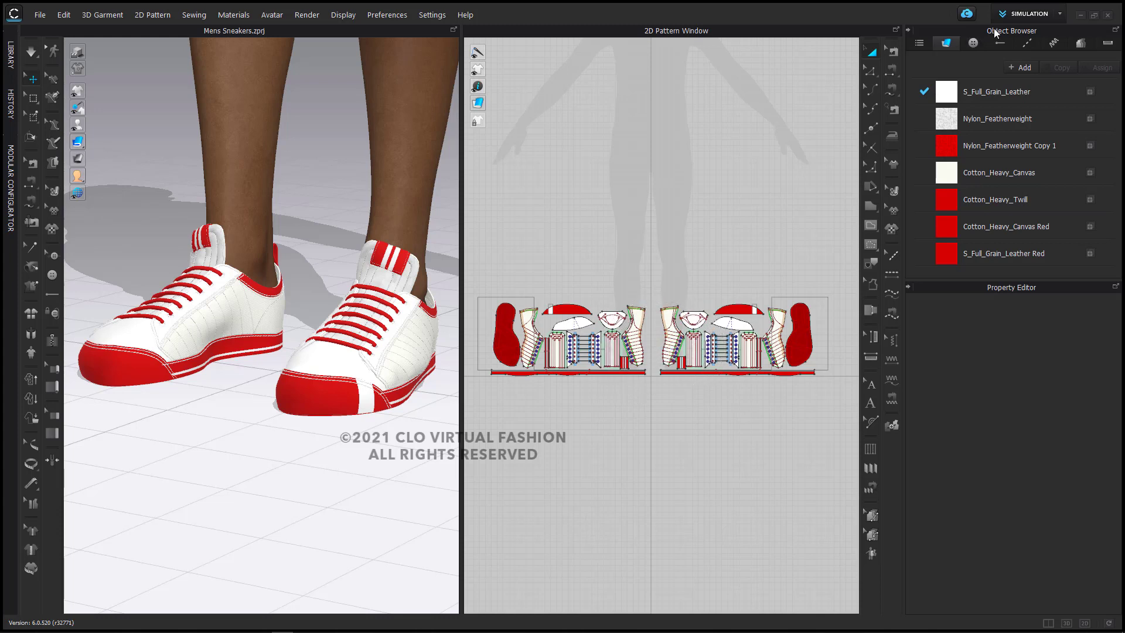
Switch the workspace from Simulation to the UV Editor for the sneaker patterns.
click(1009, 18)
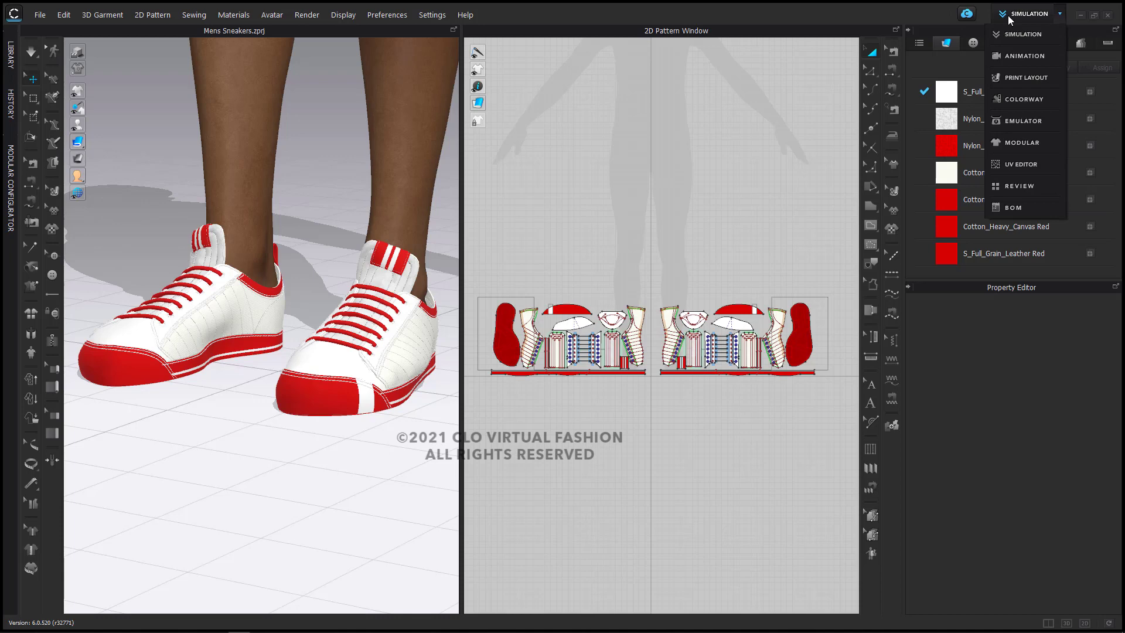
click(1032, 168)
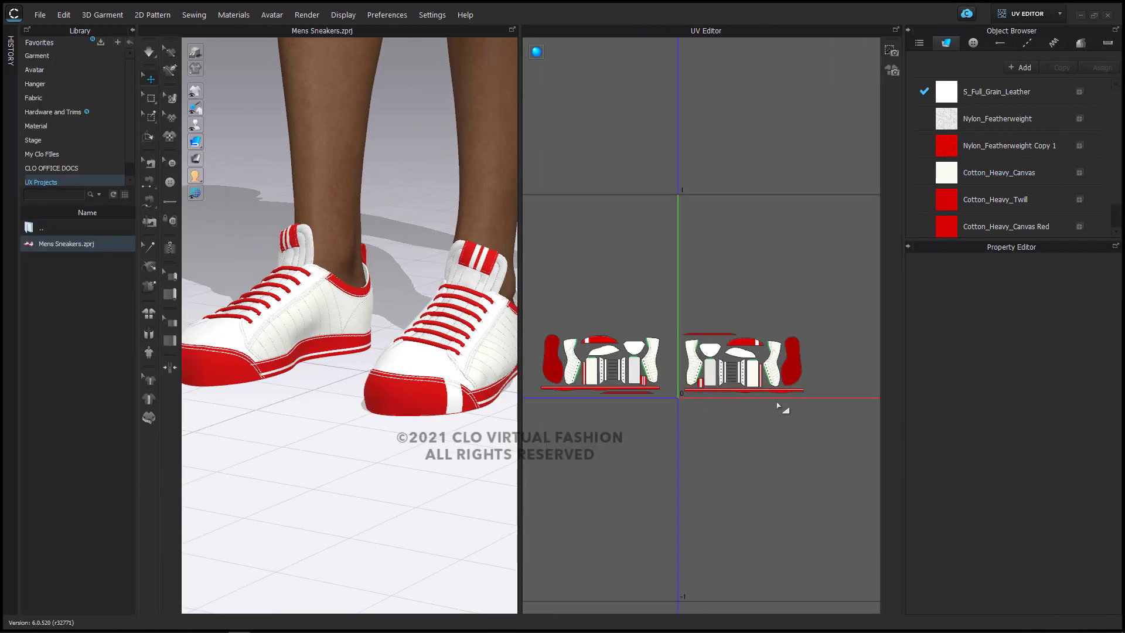
scroll(783, 402, down, 1)
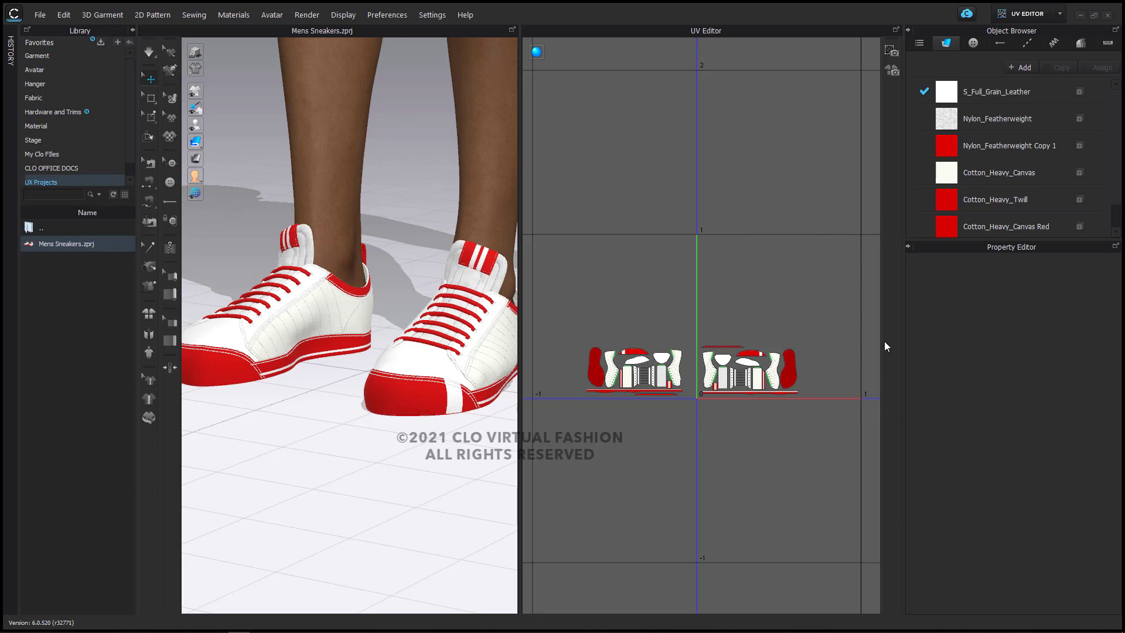
Move the shoe patterns lying outside the 0–1 UV tile into it, directly above the other shoe's patterns.
key(ctrl)
key(ctrl)
key(ctrl)
drag(566, 318, 688, 417)
drag(677, 377, 792, 329)
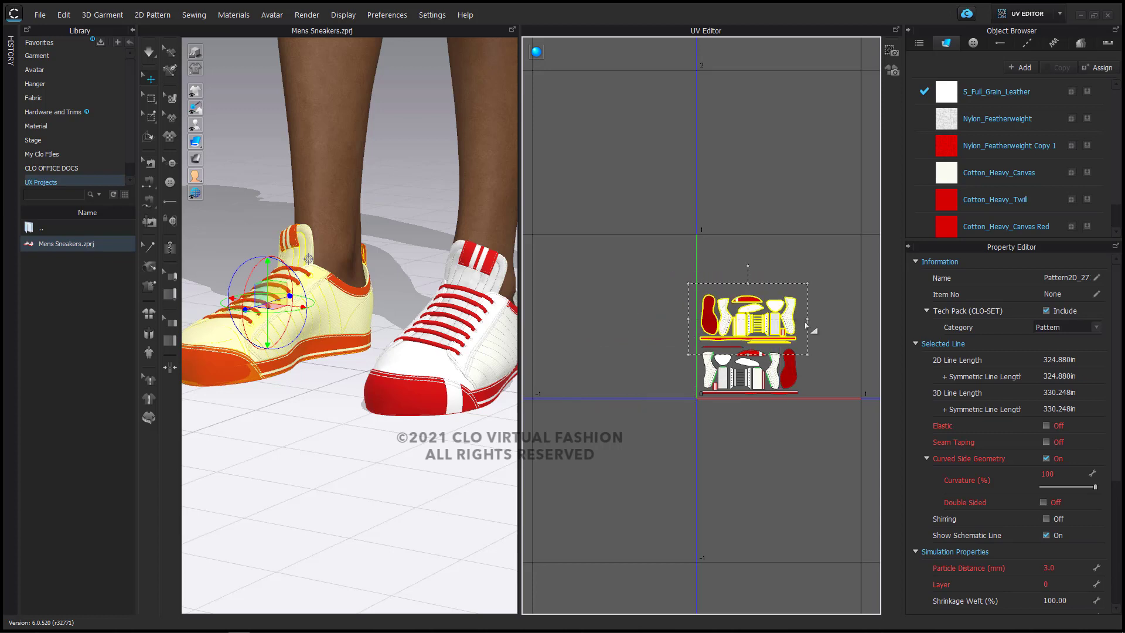
right_drag(809, 321, 763, 314)
scroll(763, 314, up, 4)
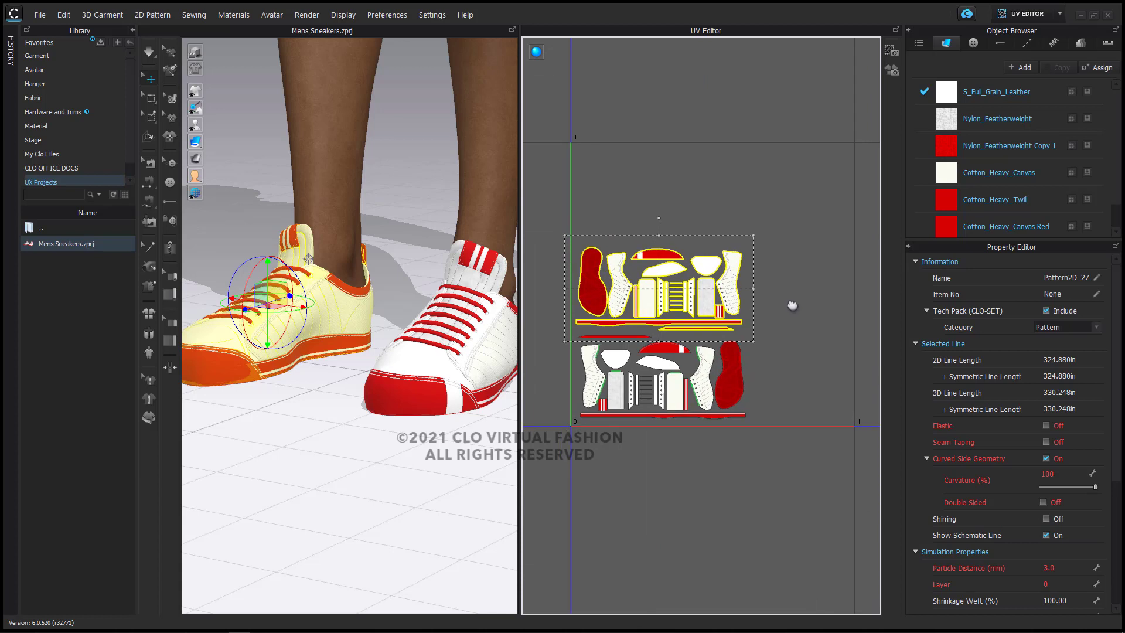
click(784, 301)
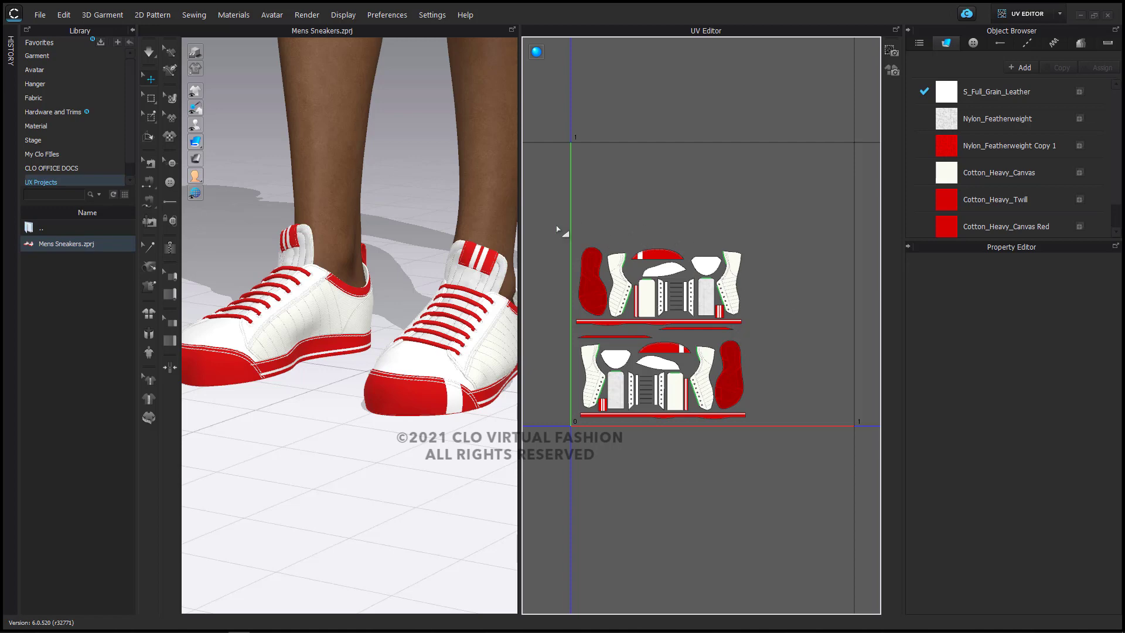
Nudge the upper set of shoe patterns slightly down, closer to the lower set without overlapping it.
drag(556, 225, 775, 331)
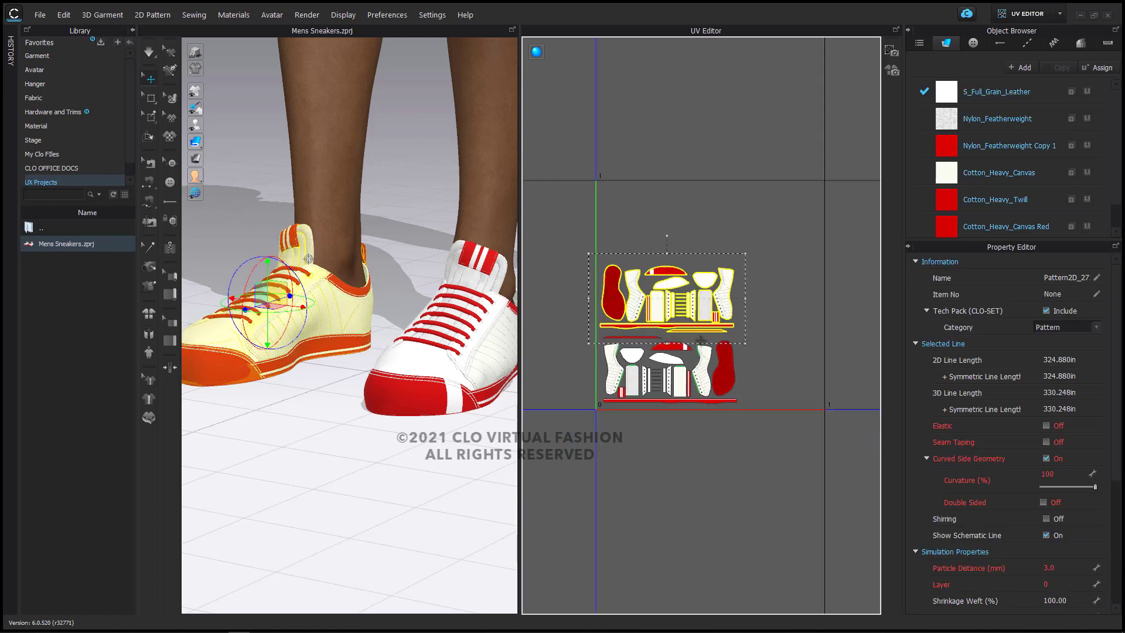
scroll(703, 331, up, 2)
drag(704, 321, 705, 328)
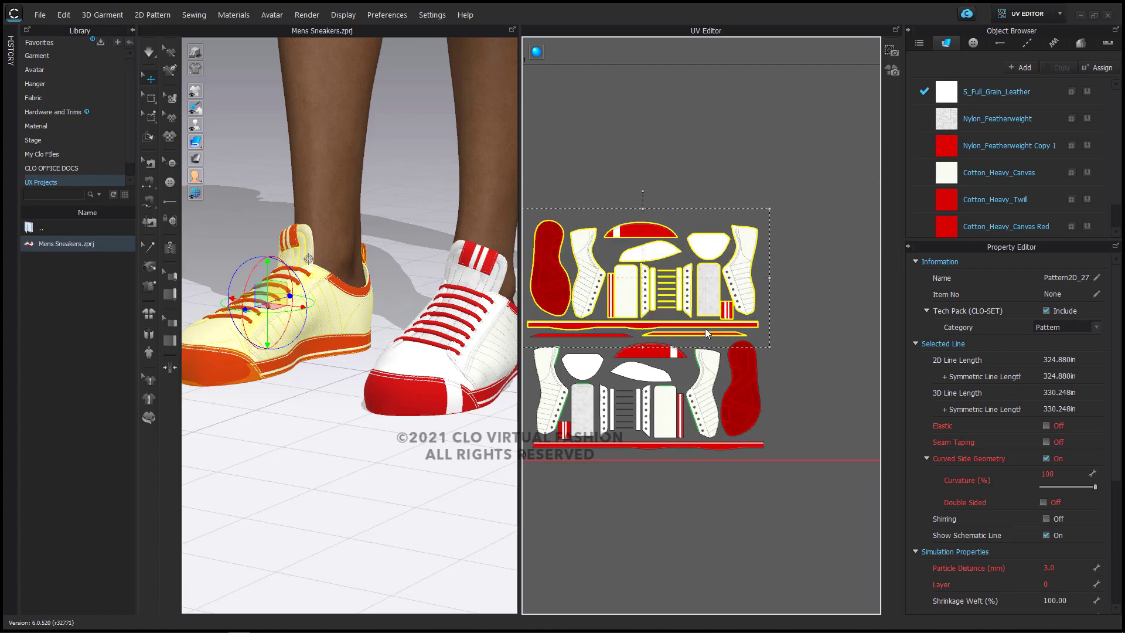
scroll(705, 328, down, 3)
click(590, 220)
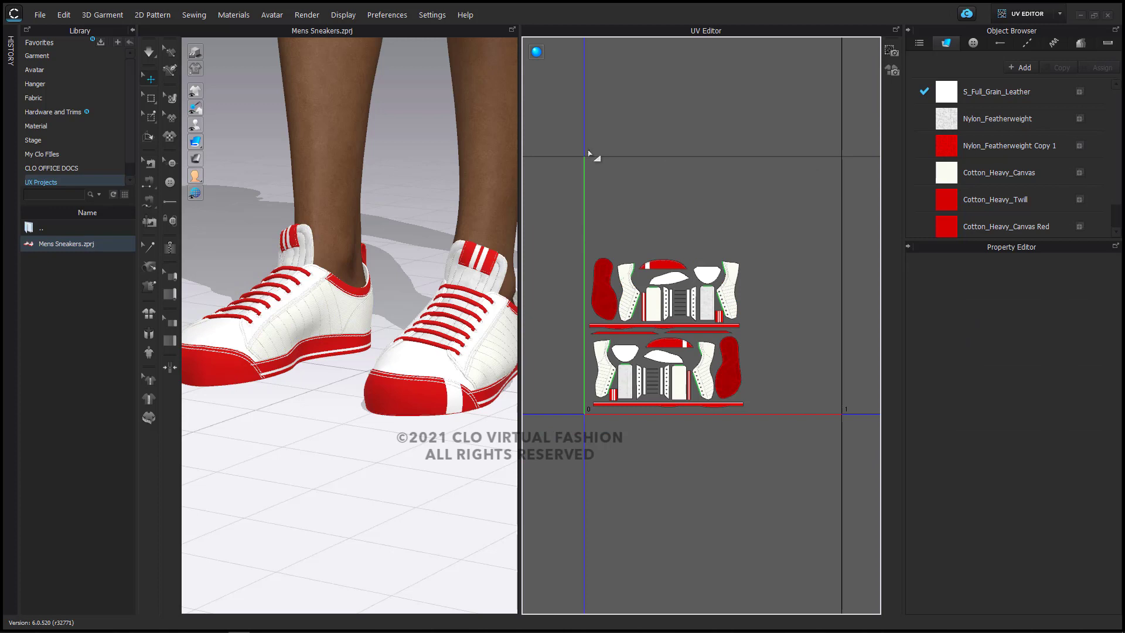
Fit the UVs of all shoe patterns to 0-1 using Length (Absolute) with a 15 mm value.
drag(814, 489, 815, 489)
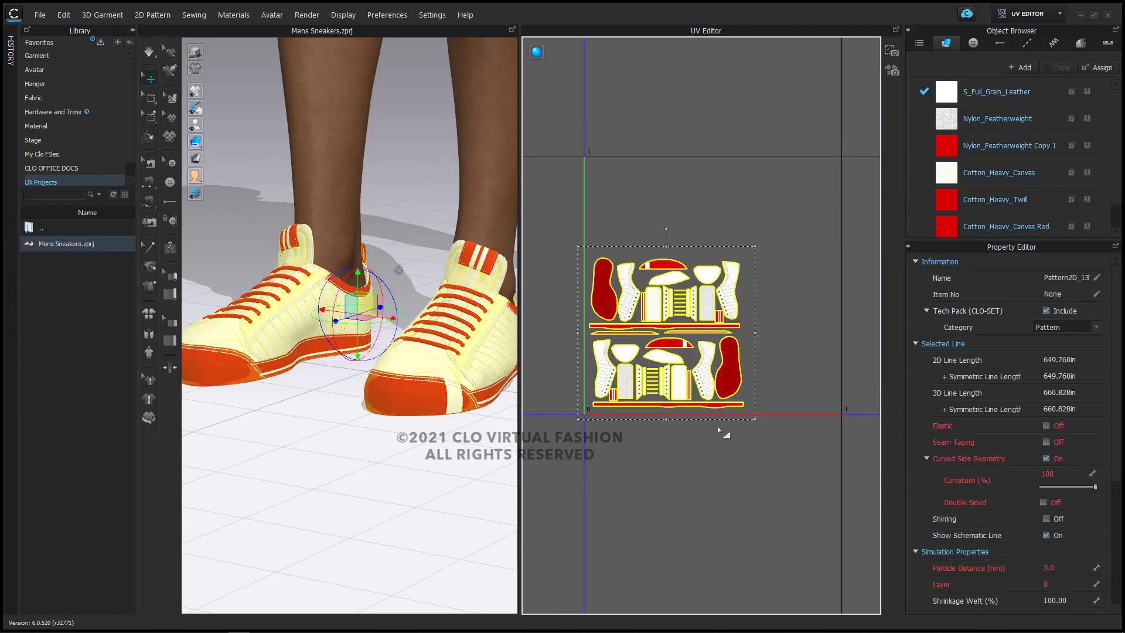
right_click(722, 379)
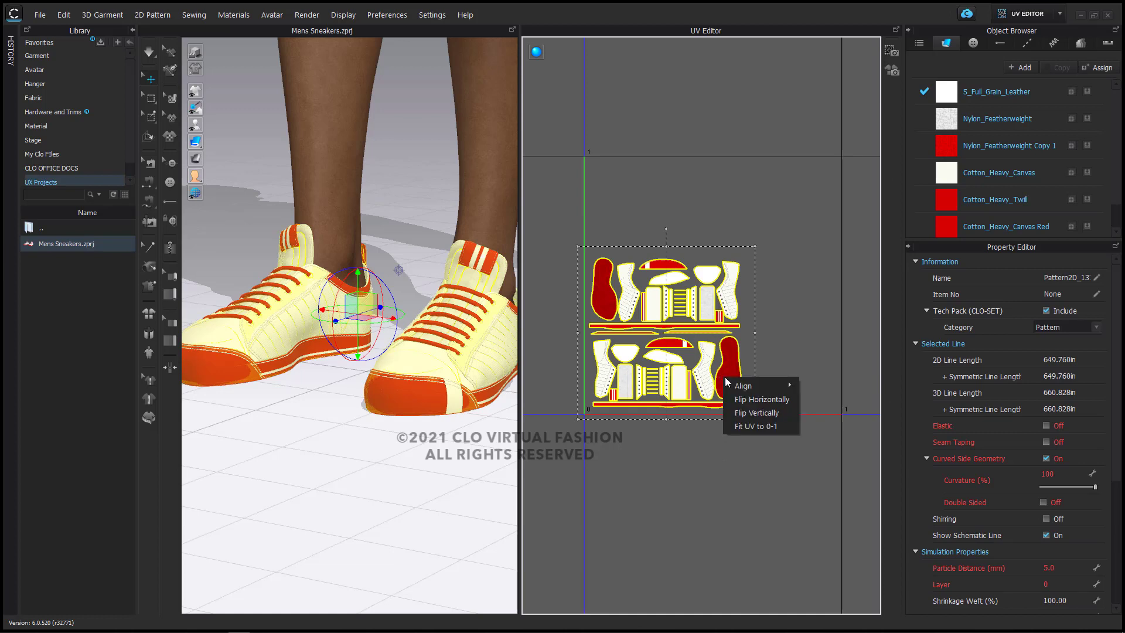
click(761, 426)
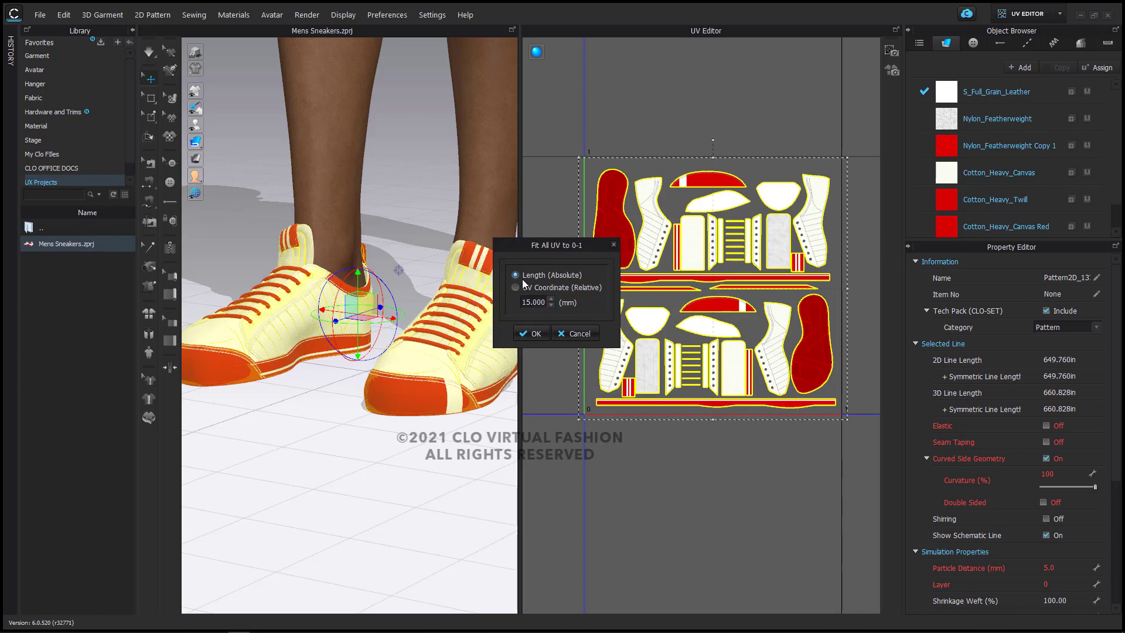
click(535, 333)
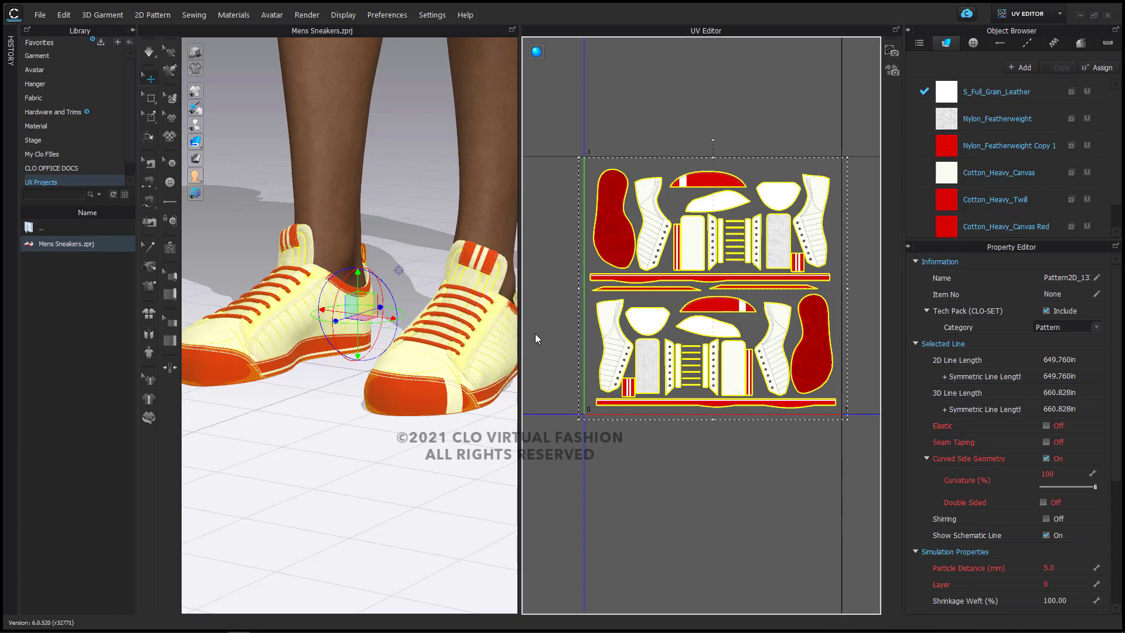
click(430, 218)
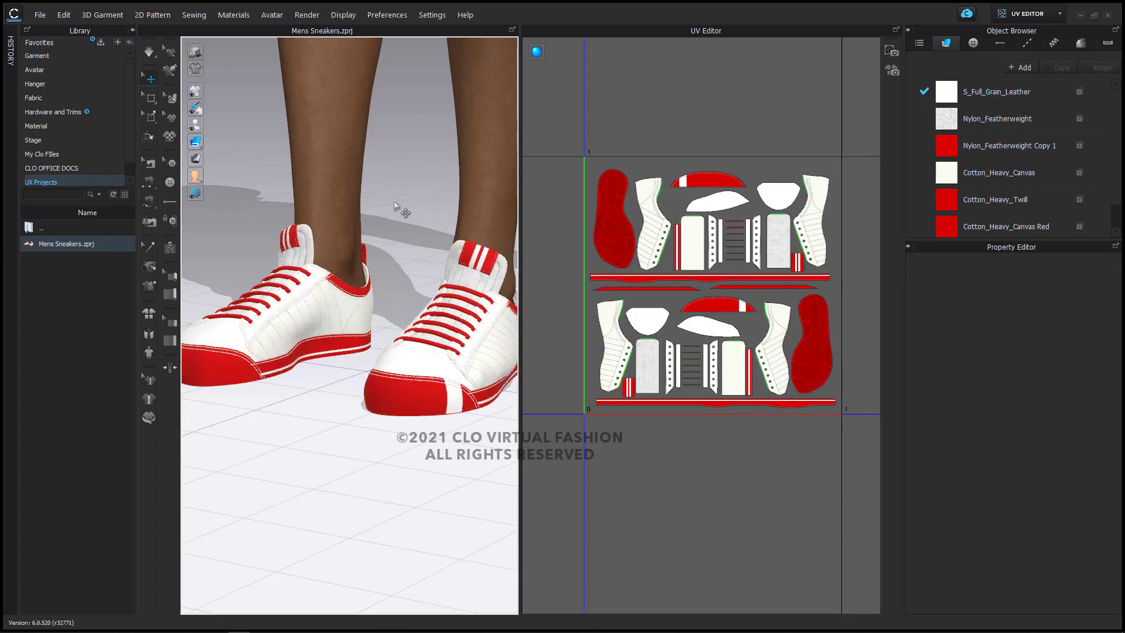
Delete the avatar from the 3D scene, leaving only the sneakers.
scroll(392, 206, down, 1)
click(319, 193)
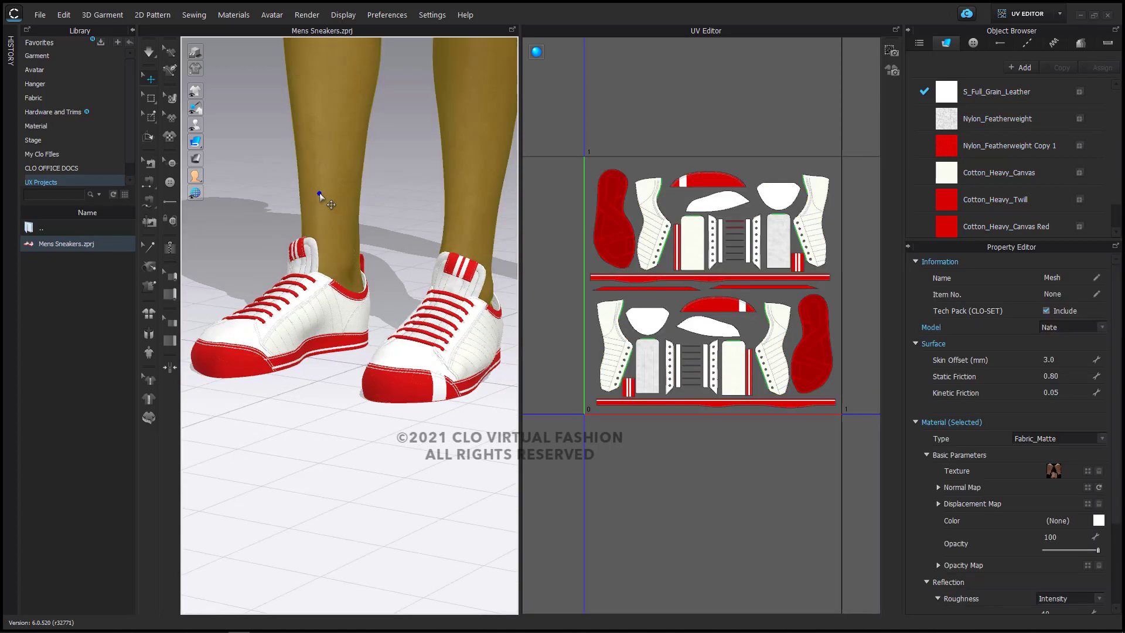
right_click(332, 189)
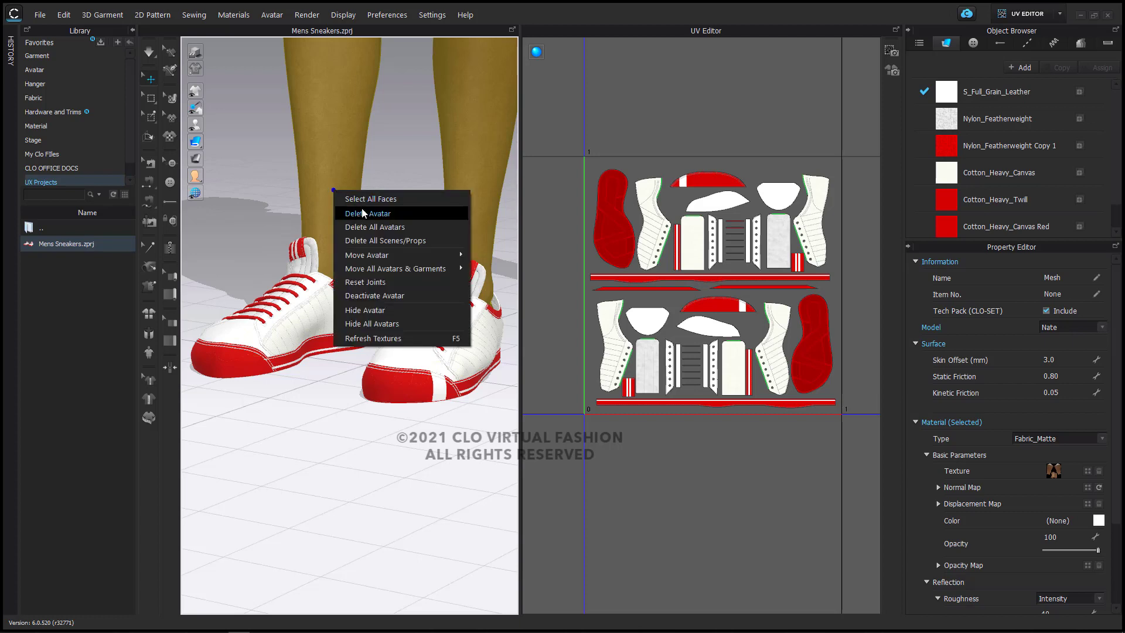
click(361, 208)
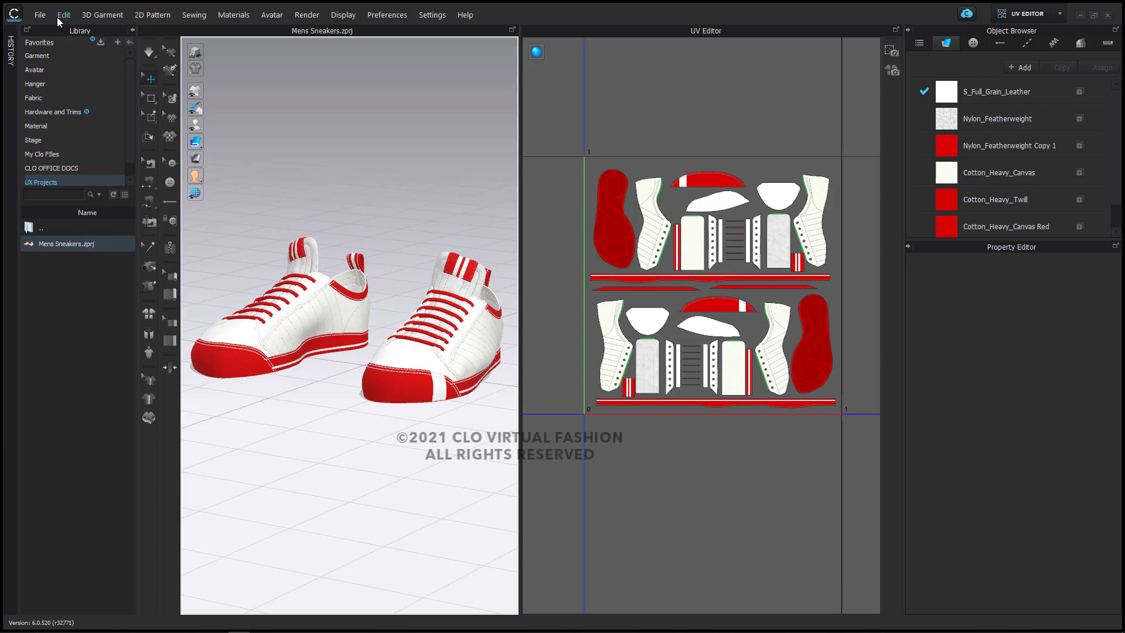
Start an FBX export of the sneakers, saving it as MV2_Mens-Sneakers-CLO in the TUTORIAL Flat Shoes folder.
click(33, 16)
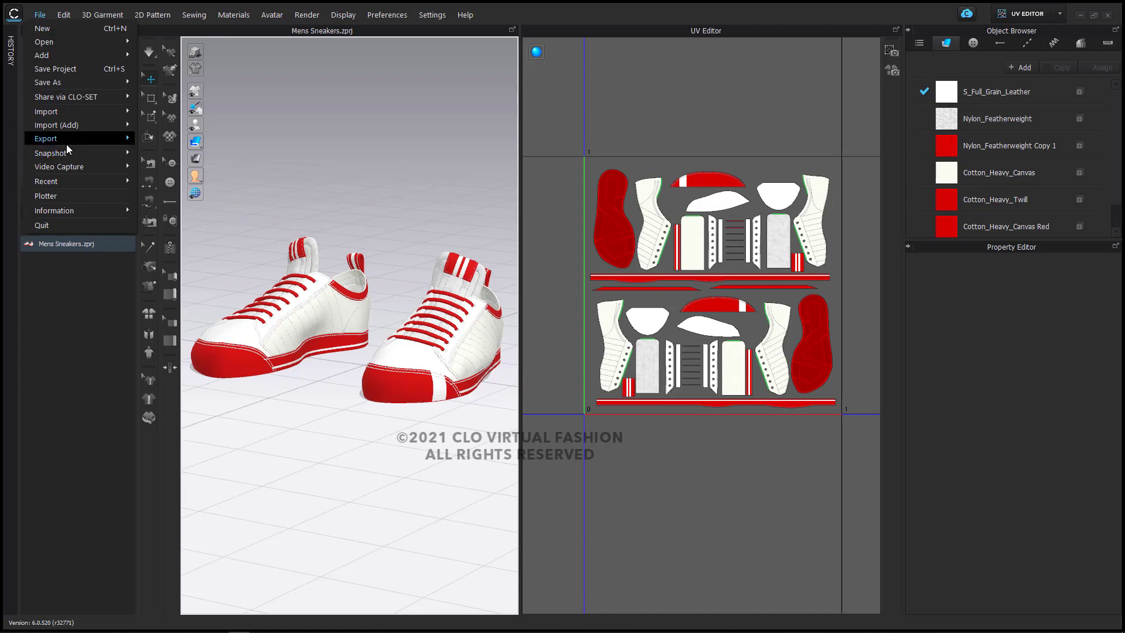
mouse_move(66, 144)
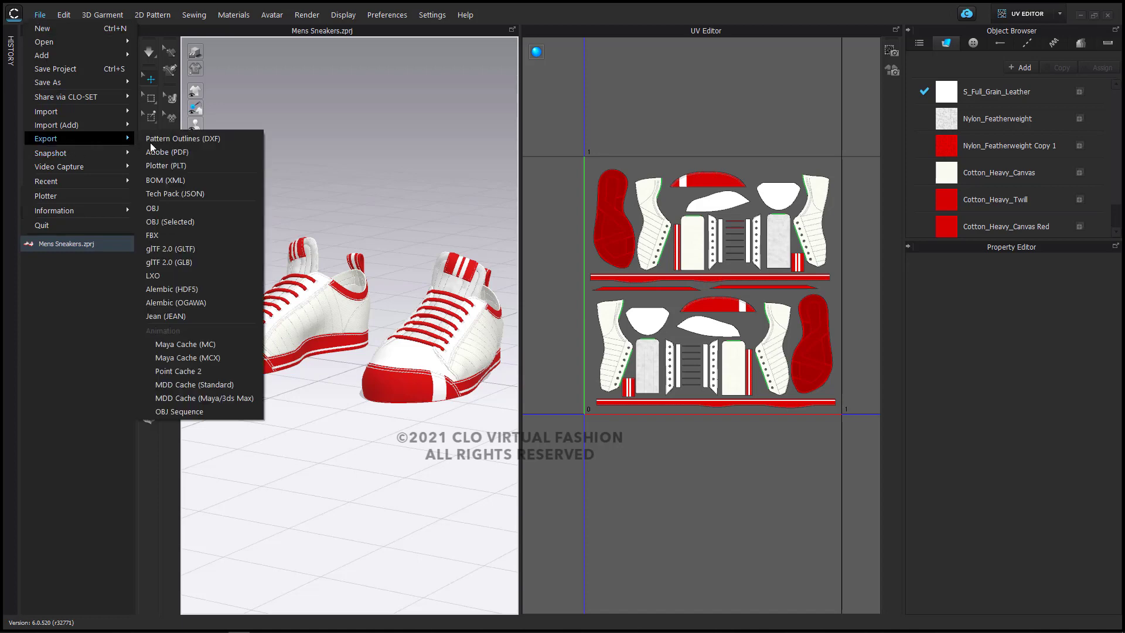
click(182, 241)
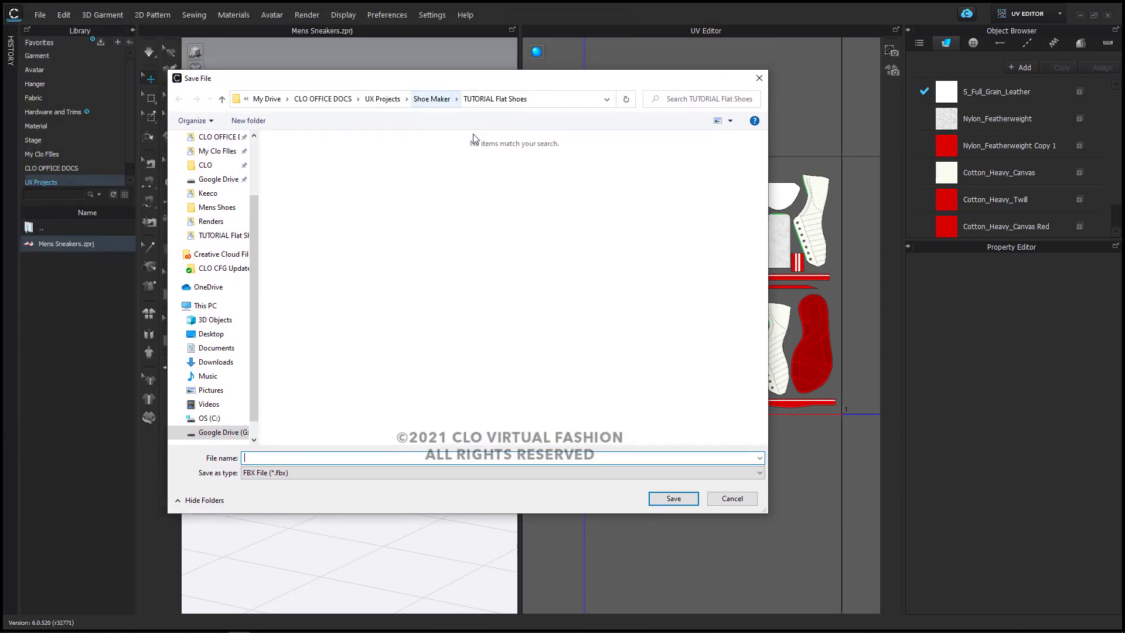
click(501, 106)
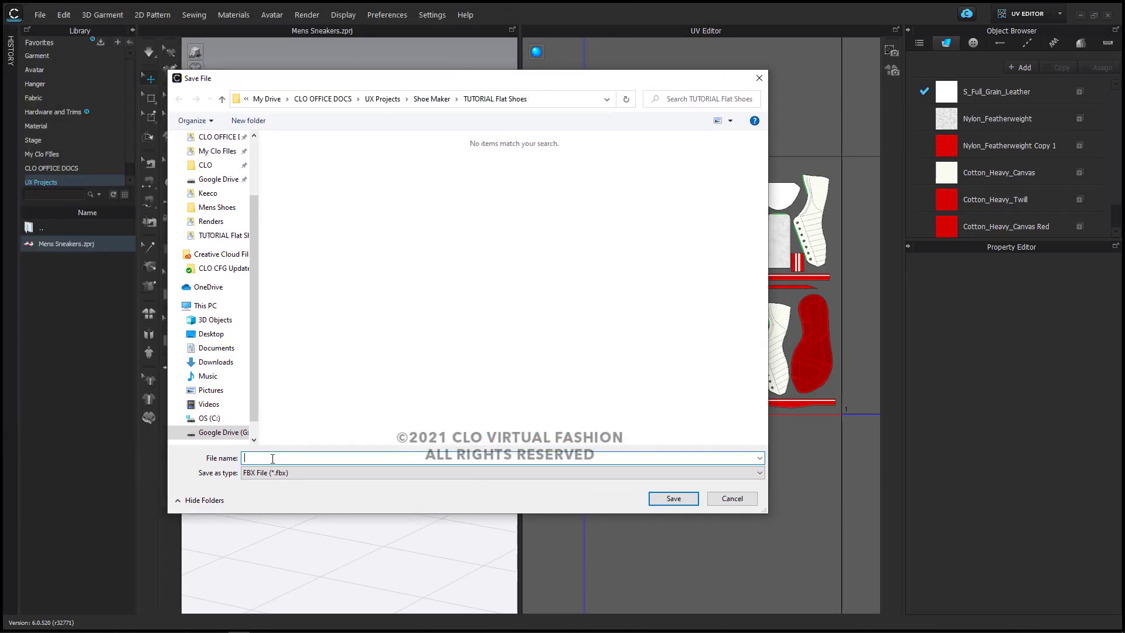
text(MV2_)
click(249, 471)
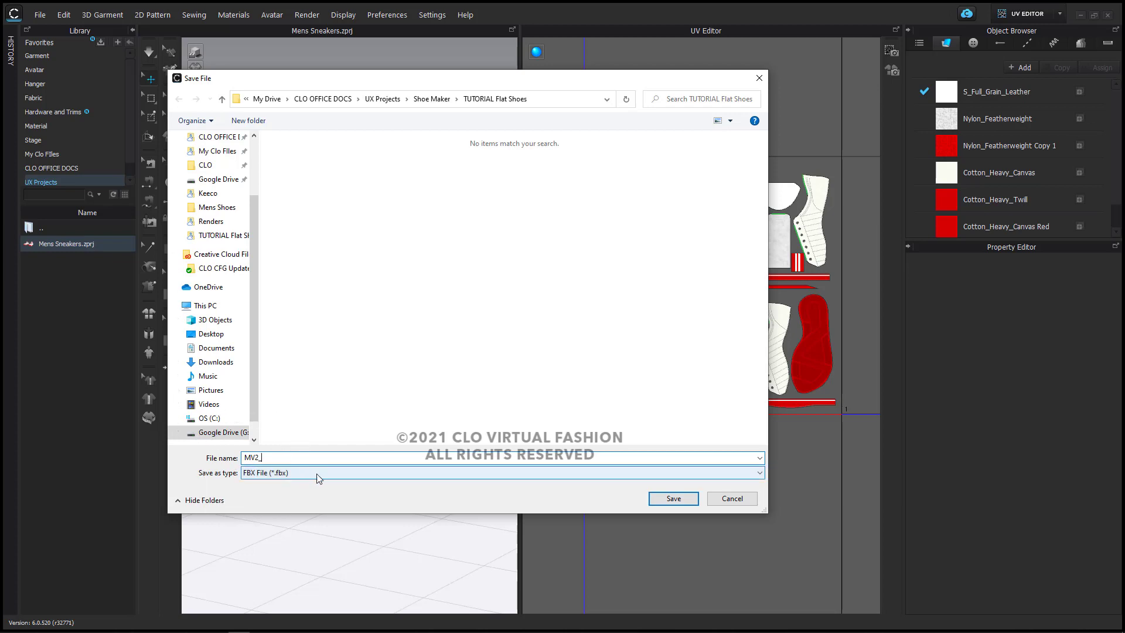
text(Mens-Sneakers-CLO)
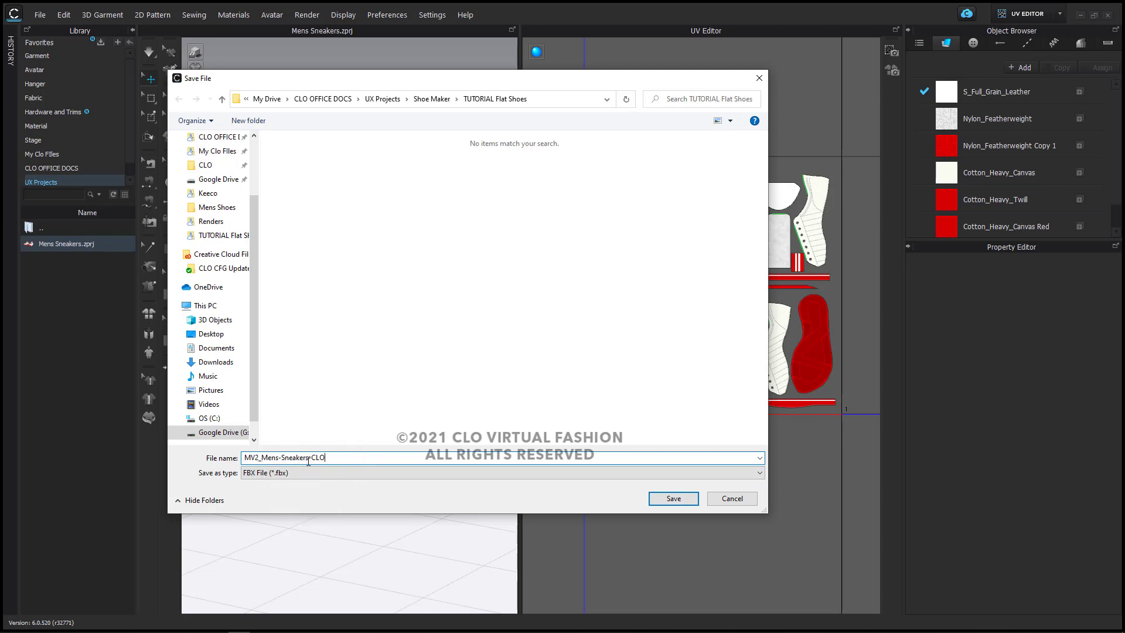
click(310, 462)
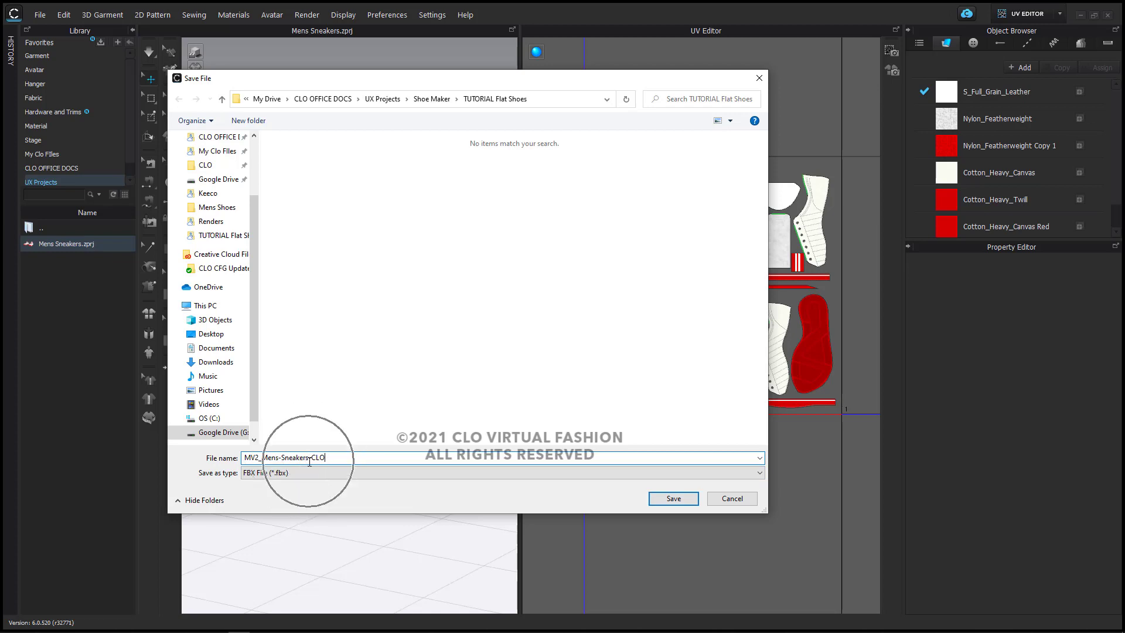
click(673, 500)
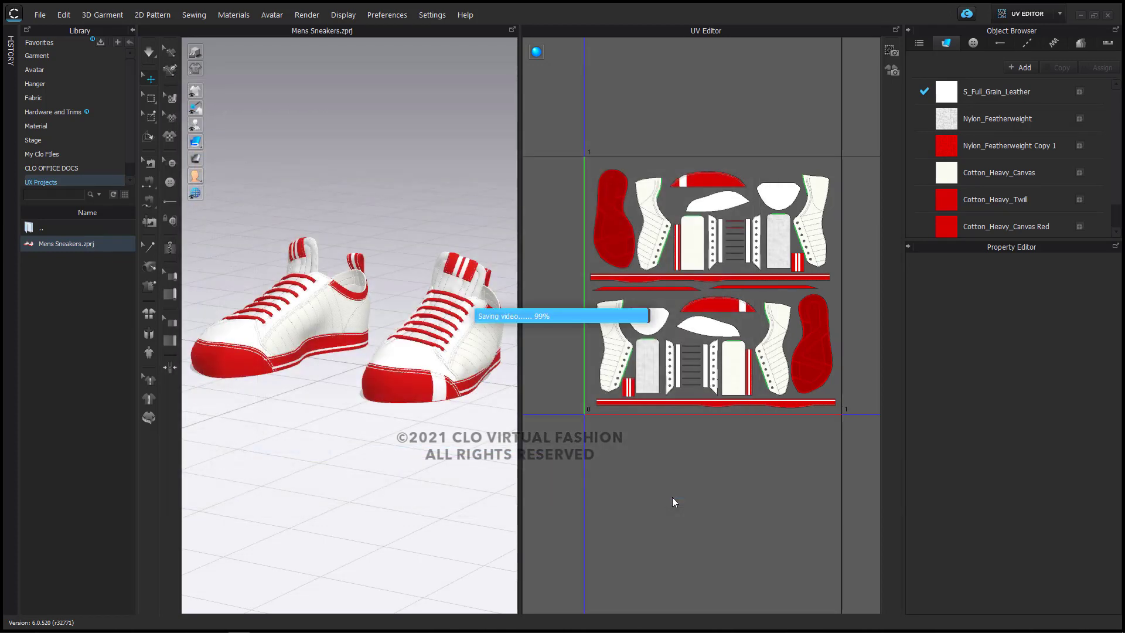
Export the FBX as a thick Single Object with Unified UV Coordinates, 1024-pixel diffuse and normal maps, Binary file type and Embed Media textures.
drag(516, 170, 509, 68)
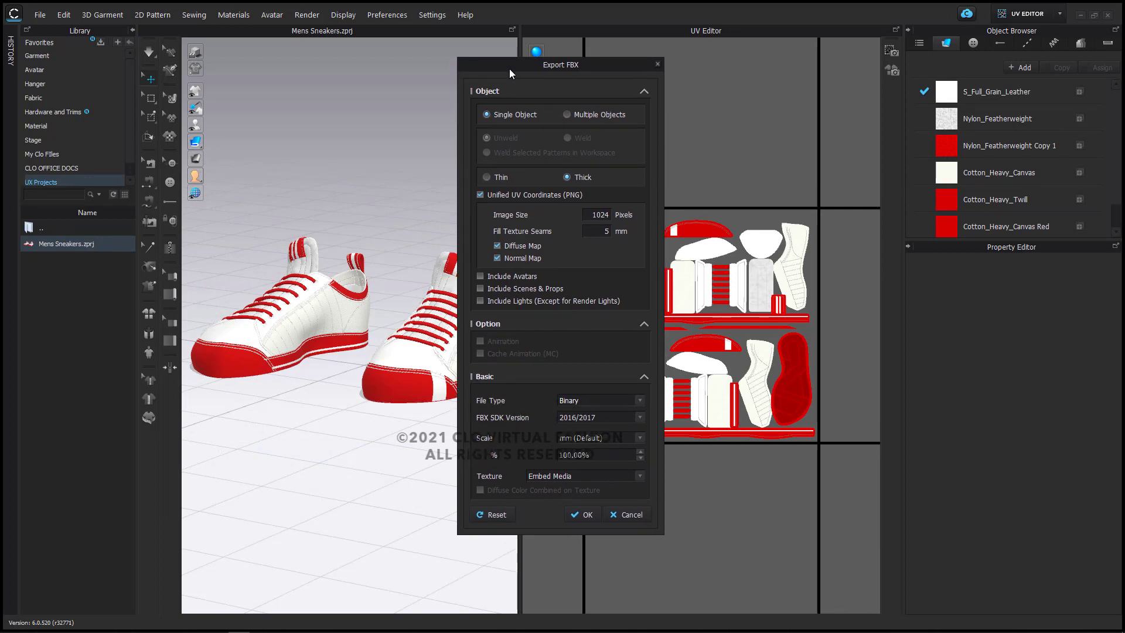
click(498, 117)
click(568, 176)
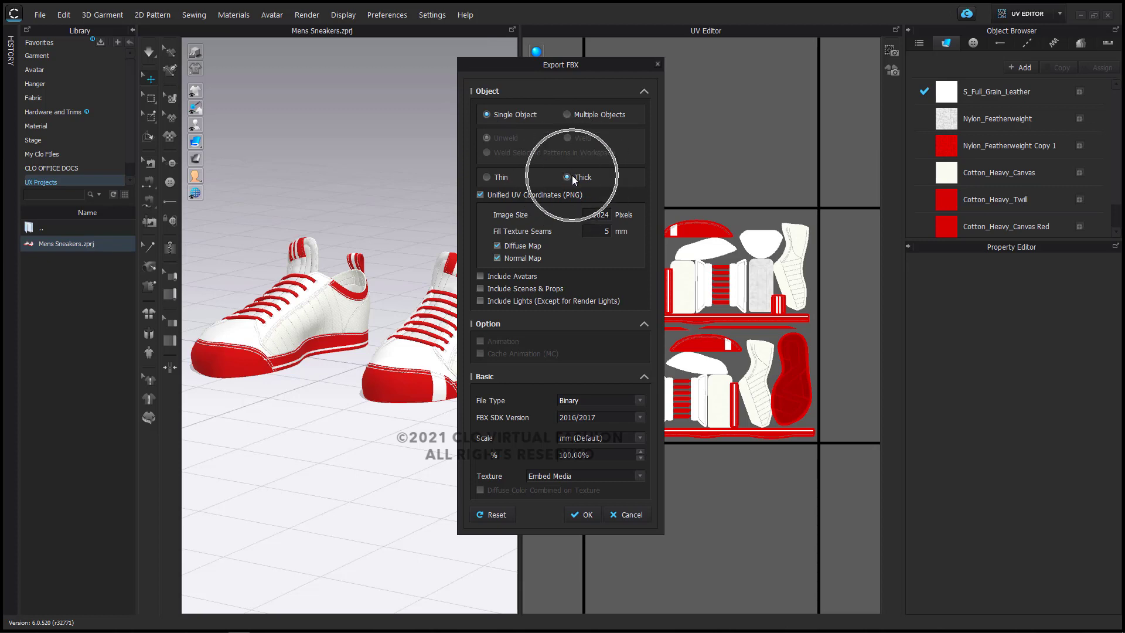
click(488, 196)
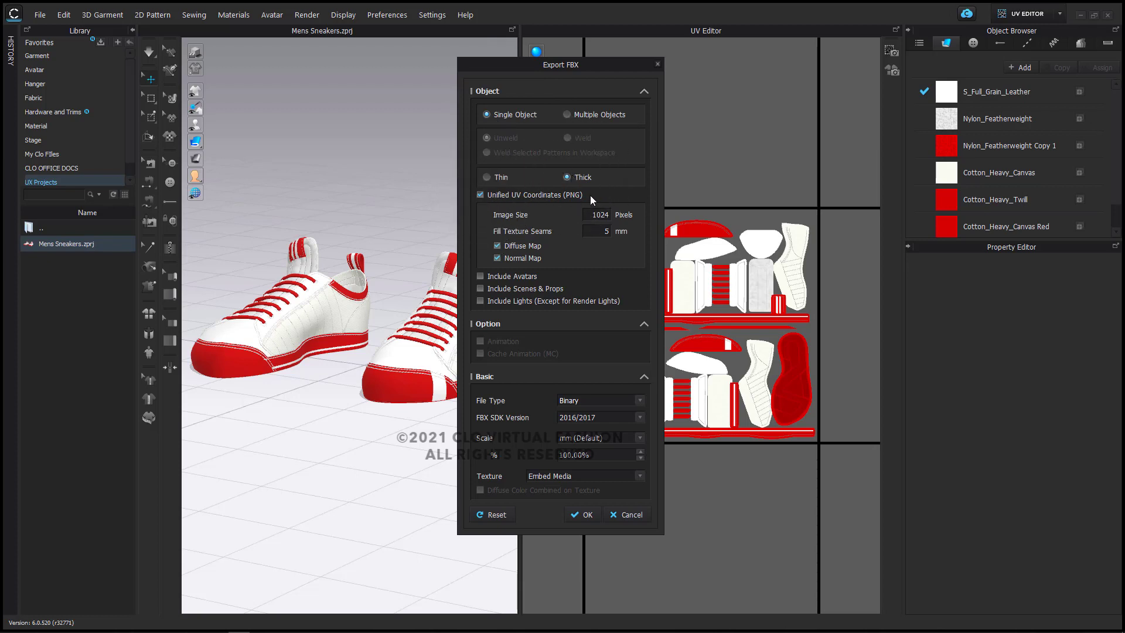
click(598, 221)
click(604, 216)
click(574, 396)
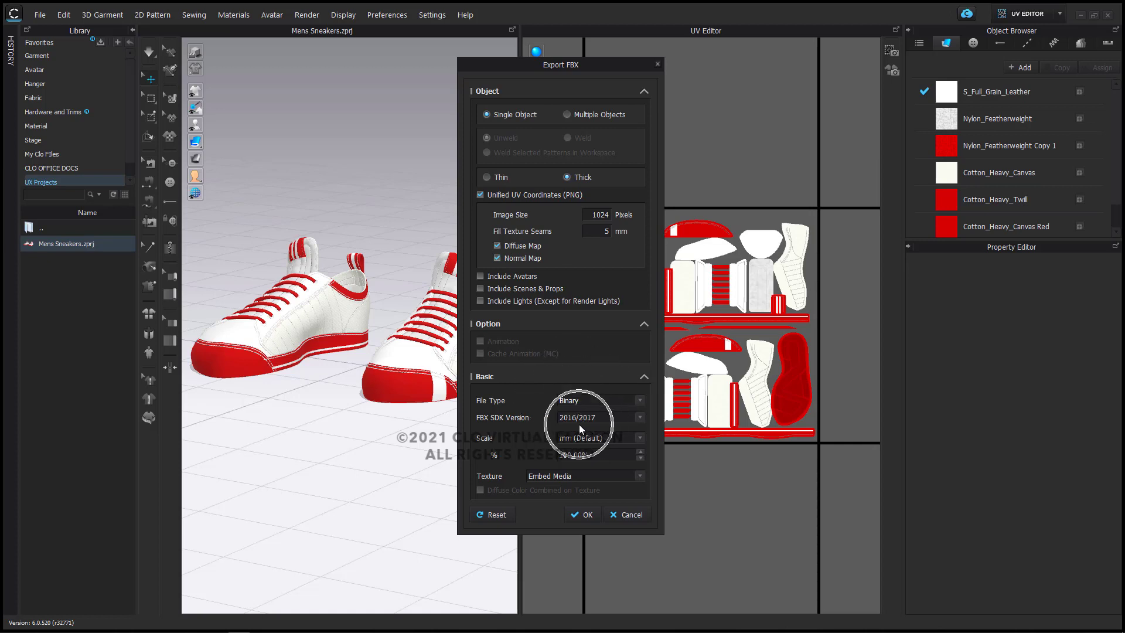
key(ctrl)
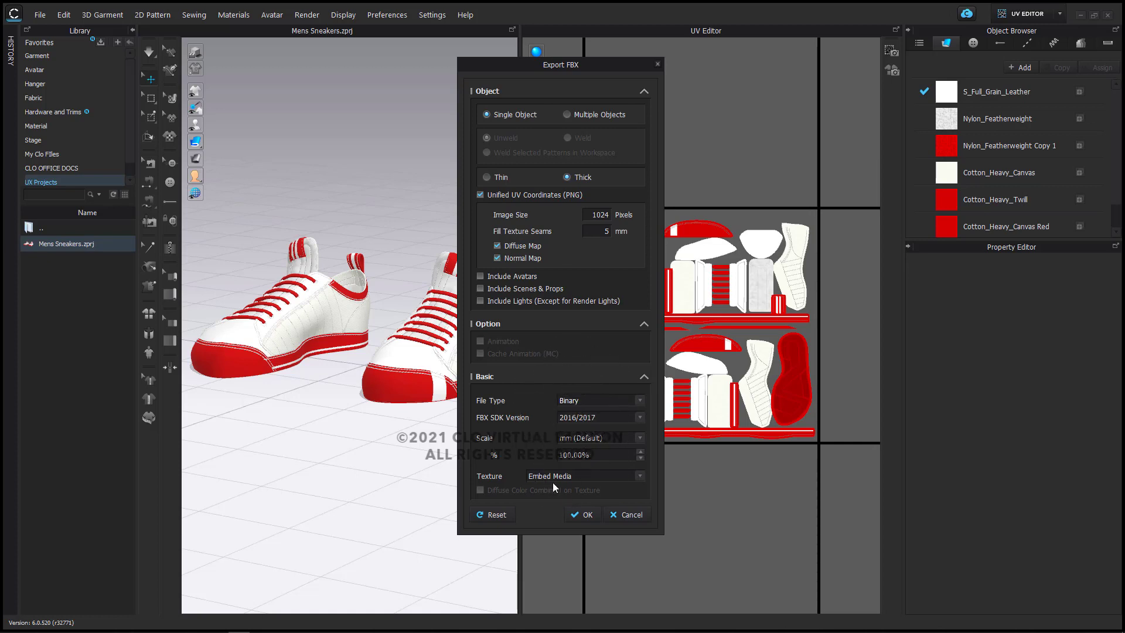
key(ctrl)
click(583, 515)
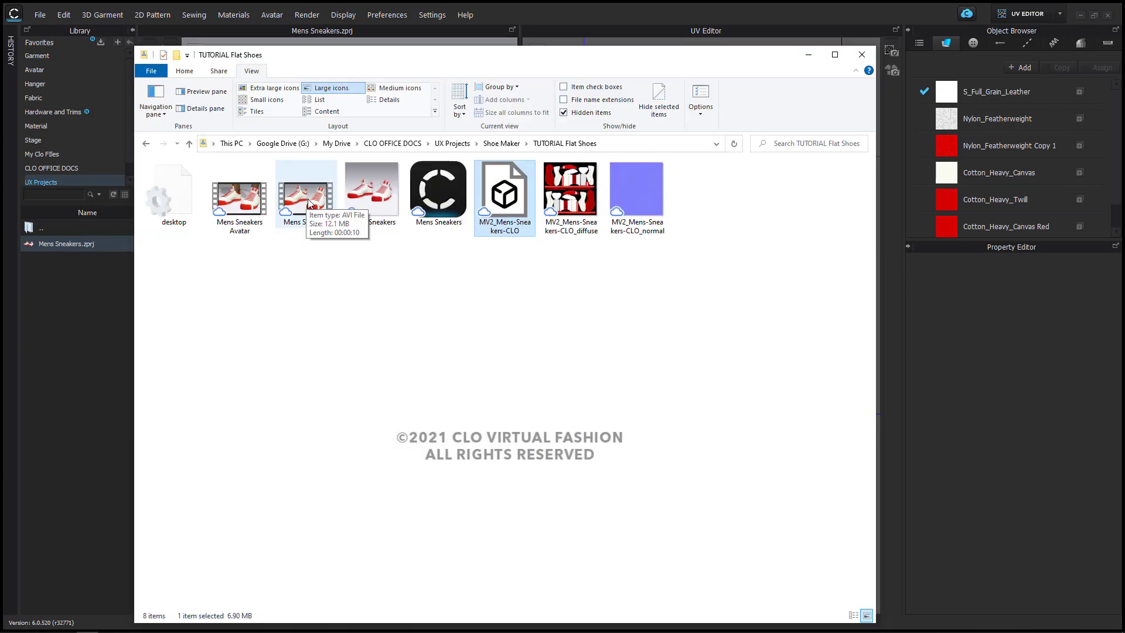
Check the exported FBX, diffuse map and normal map files in the TUTORIAL Flat Shoes folder.
click(591, 379)
click(506, 233)
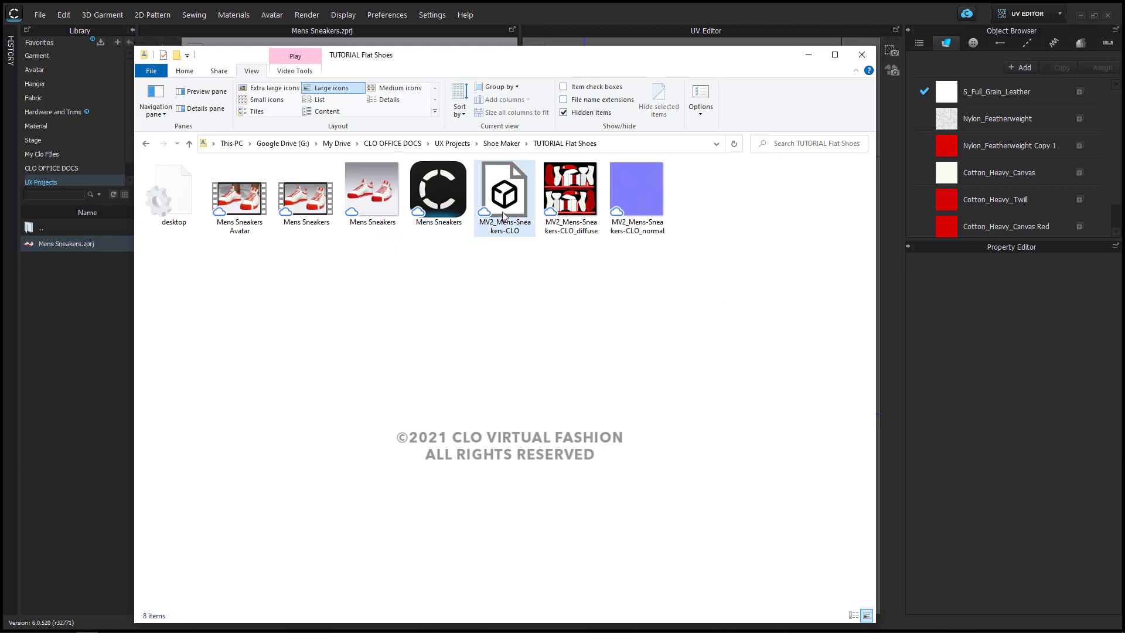
click(555, 201)
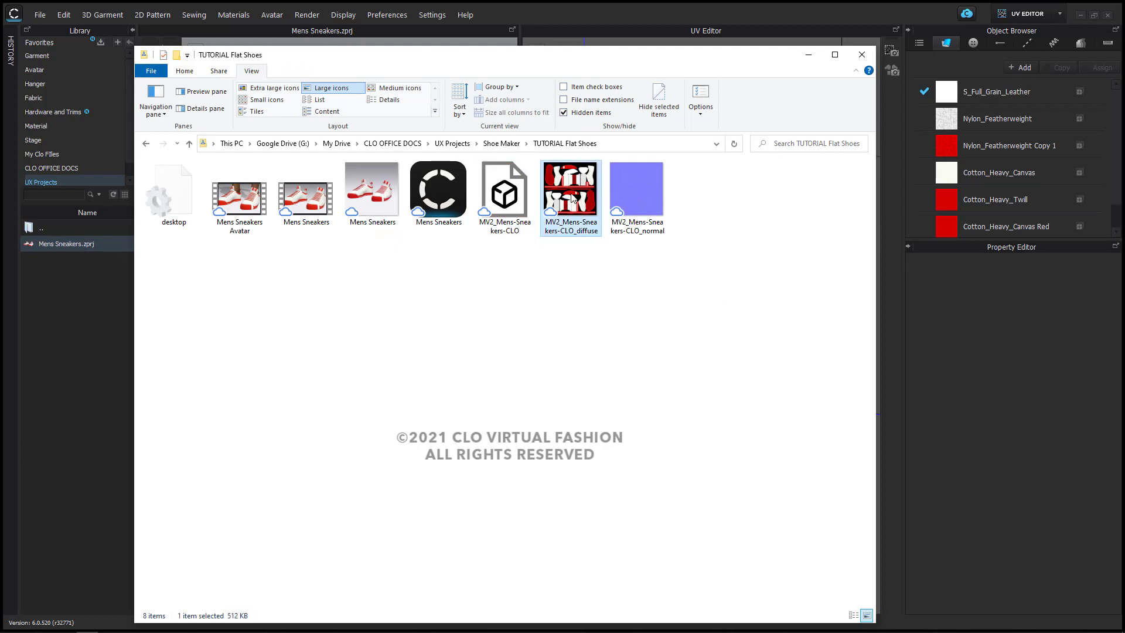
click(638, 189)
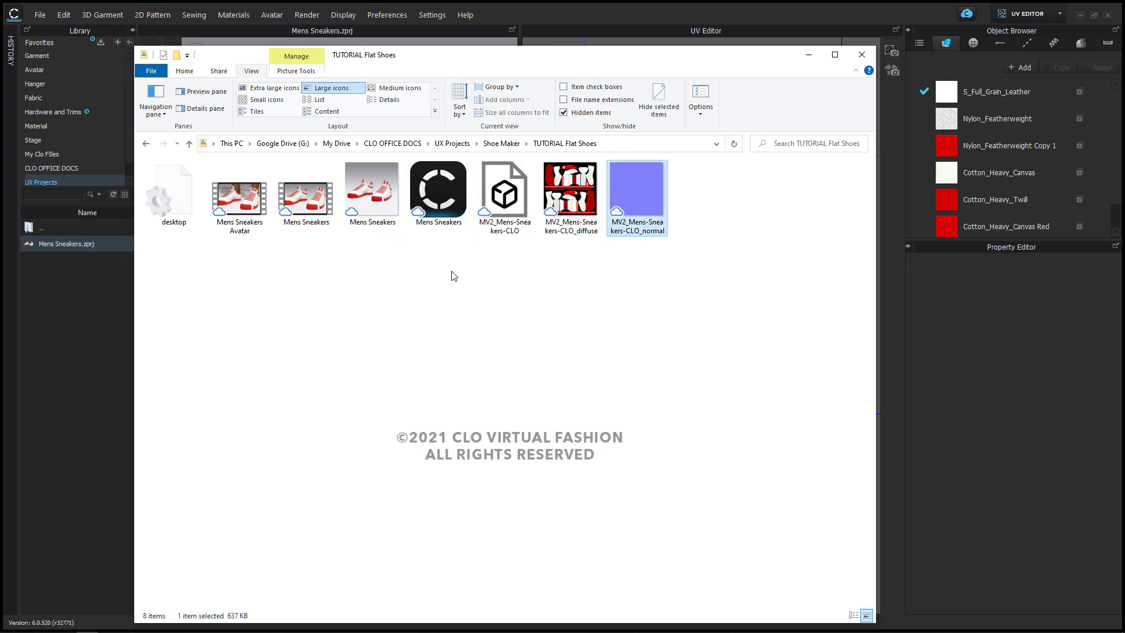
drag(452, 271, 364, 191)
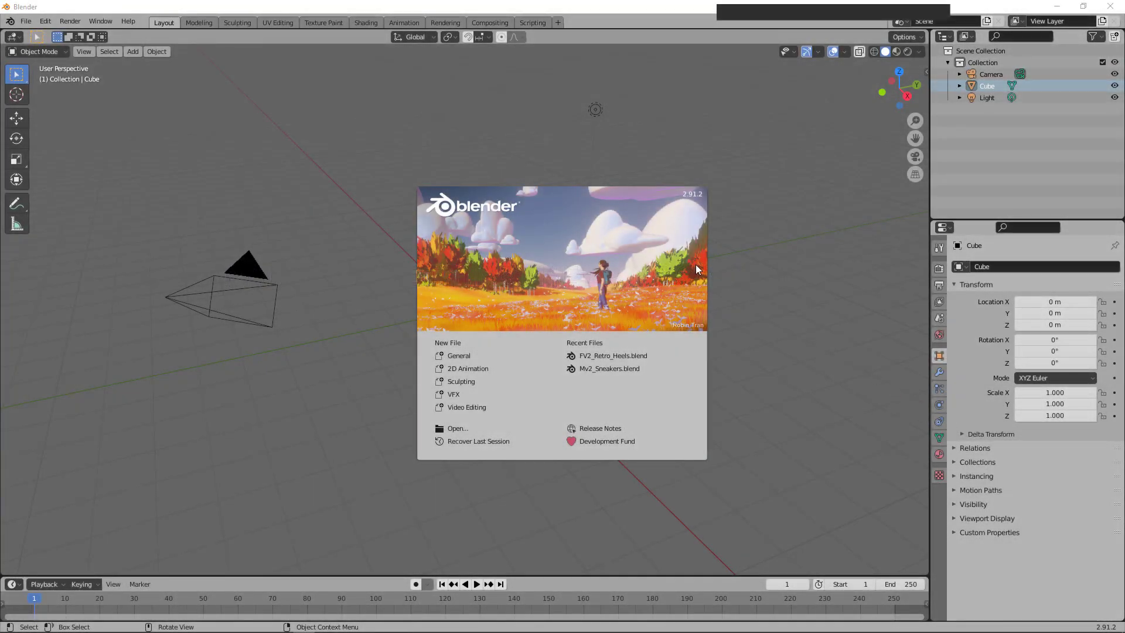
Switch to Blender, dismiss the splash screen and delete the default cube from the scene.
click(344, 212)
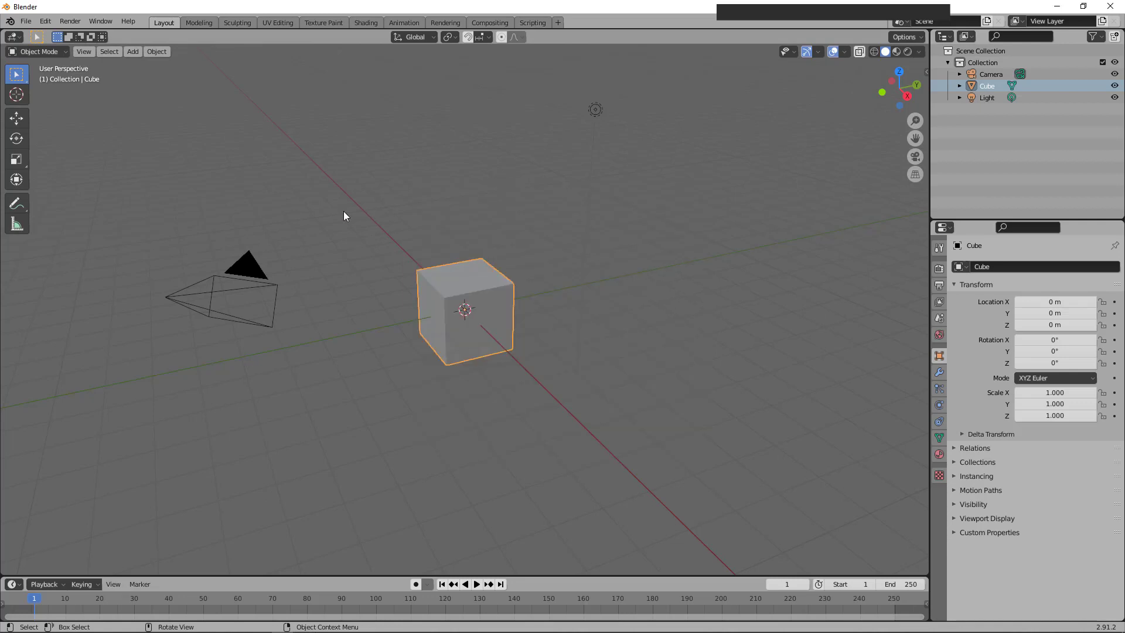
right_click(1052, 83)
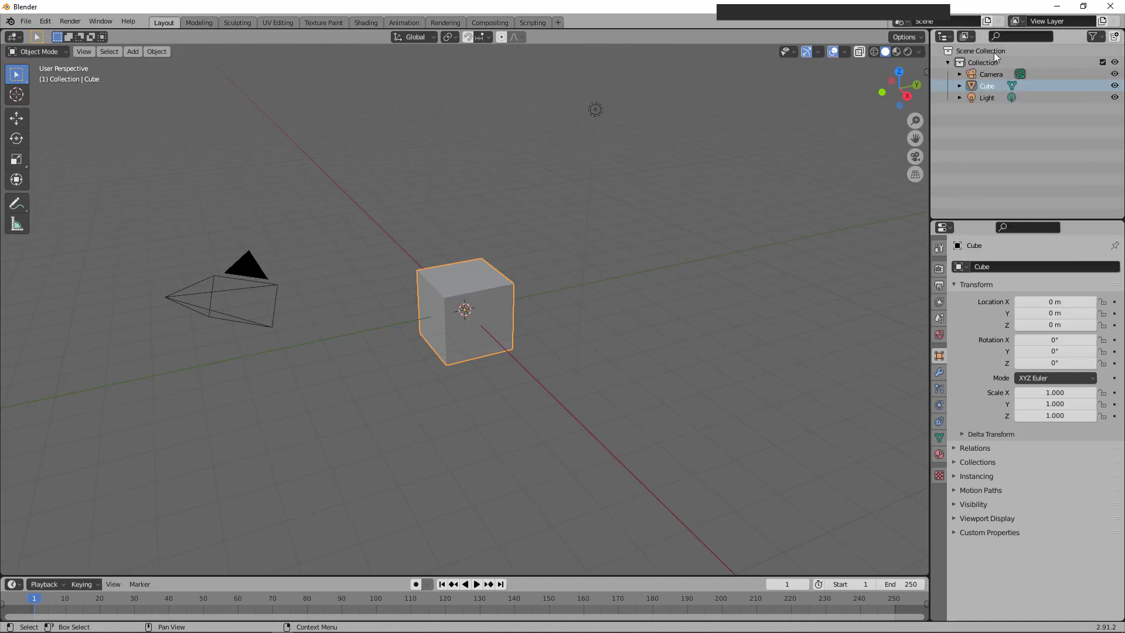
right_click(989, 86)
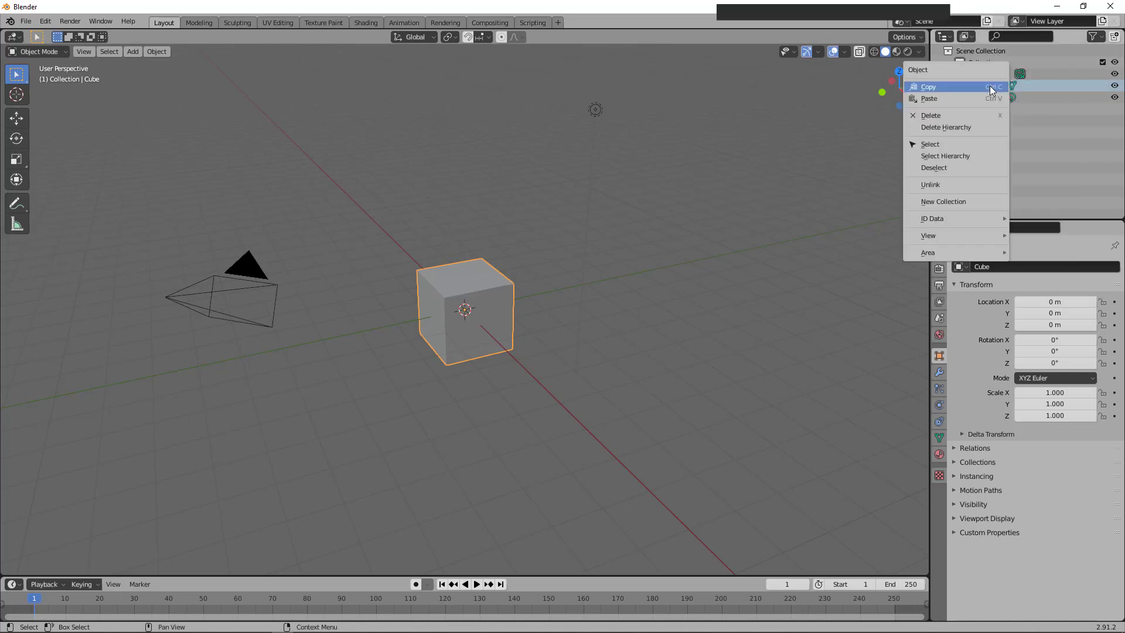
click(965, 116)
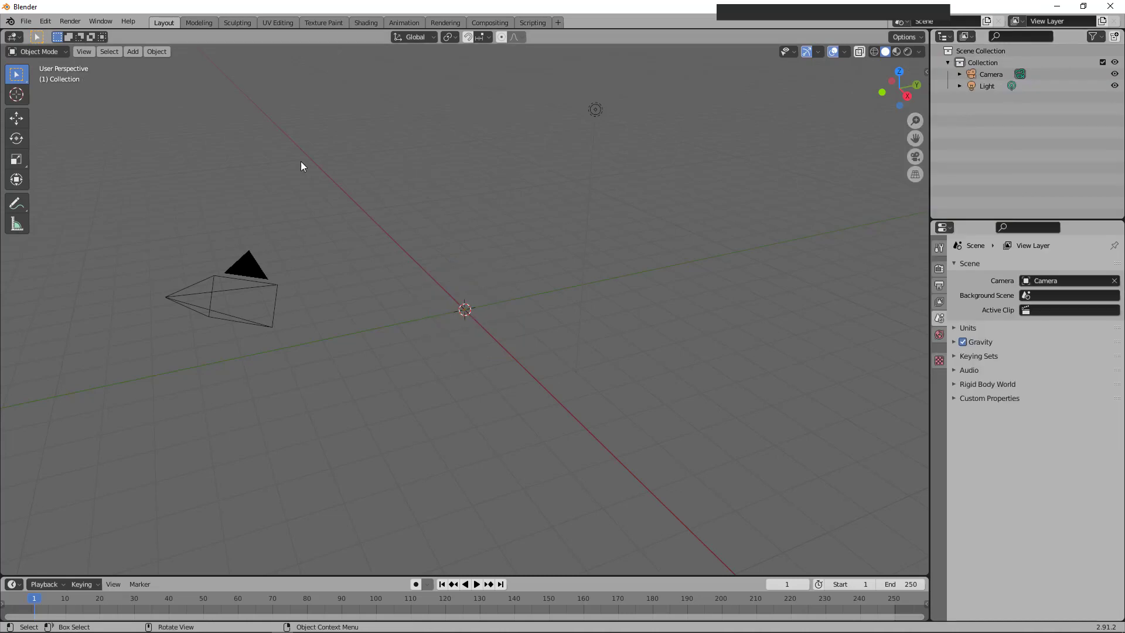
Import MV2_Sneakers_CLO.fbx from the TUTORIAL Flat Shoes folder with the default FBX import settings.
click(27, 22)
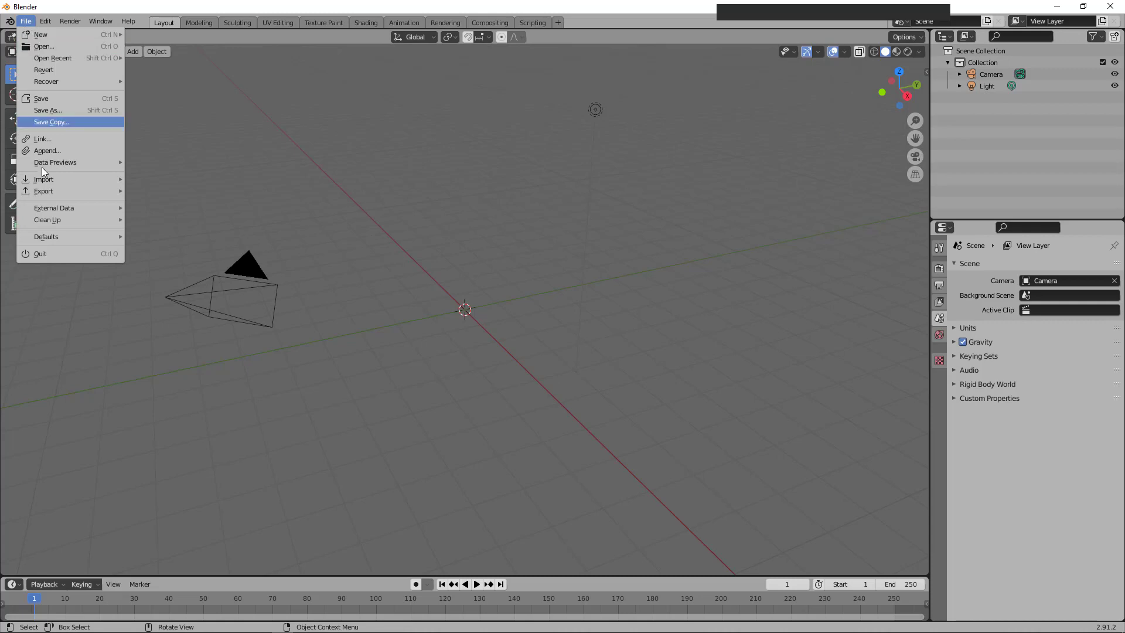
mouse_move(54, 181)
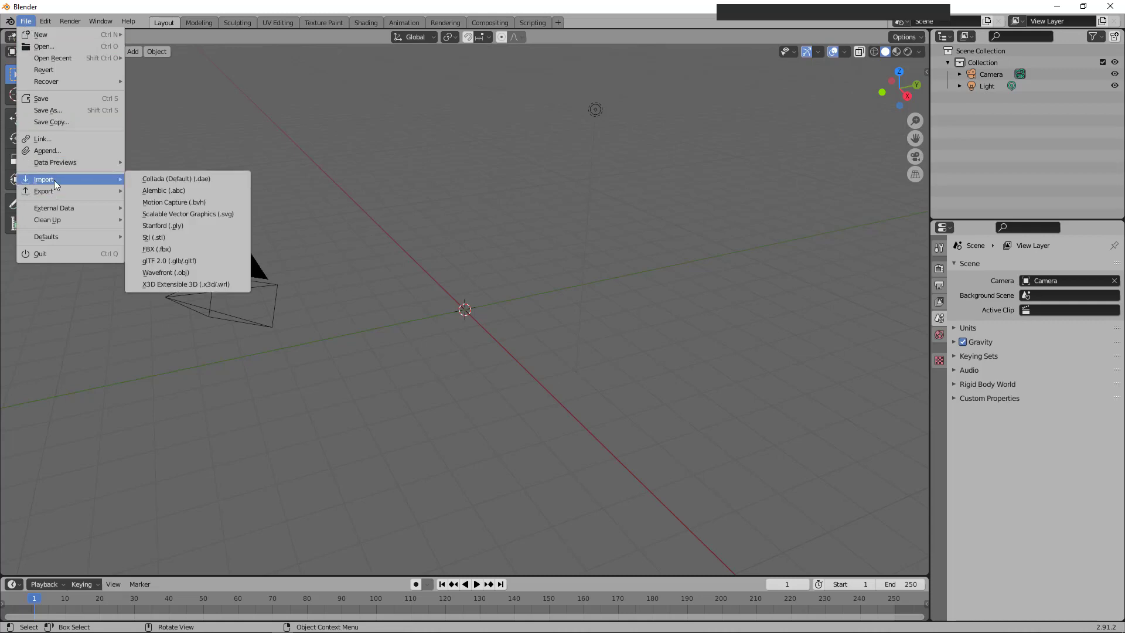
click(174, 251)
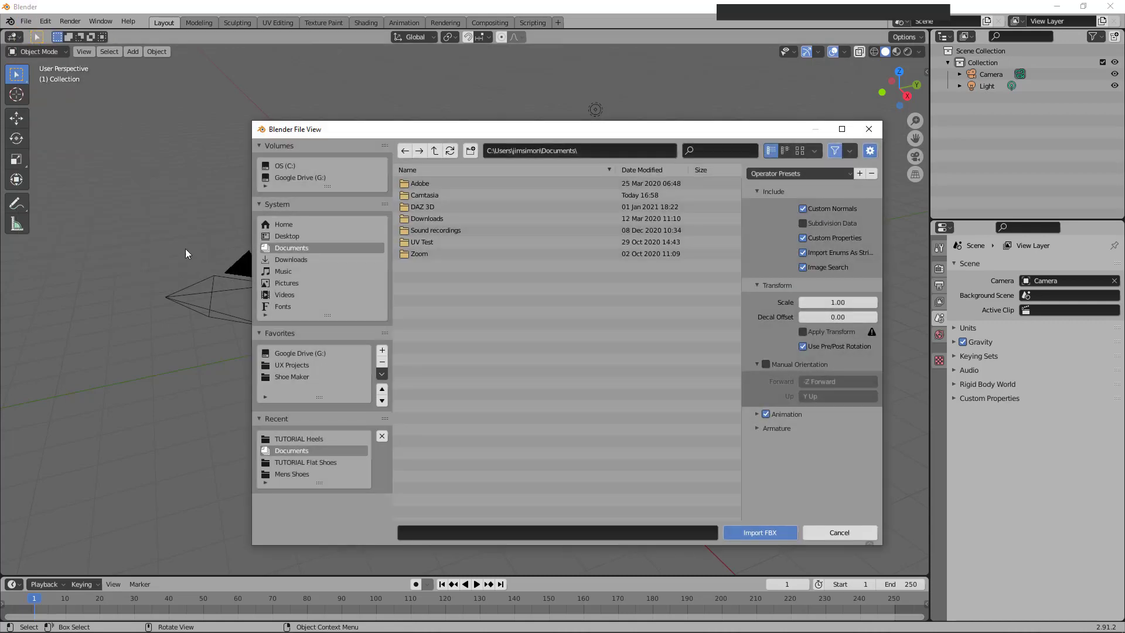
click(332, 462)
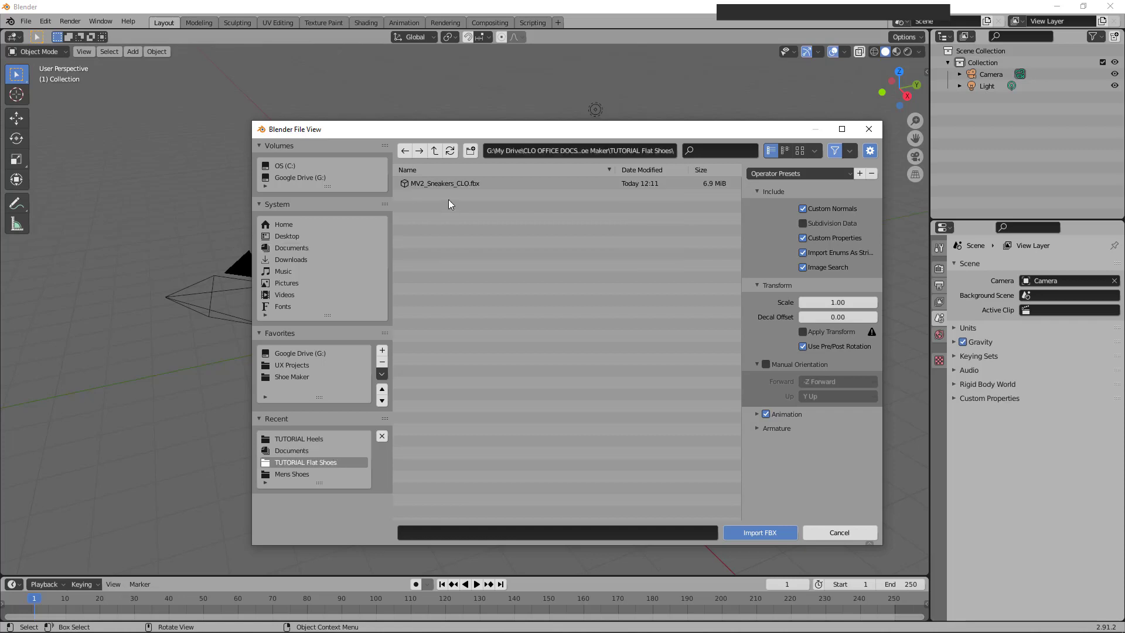
click(449, 182)
click(448, 183)
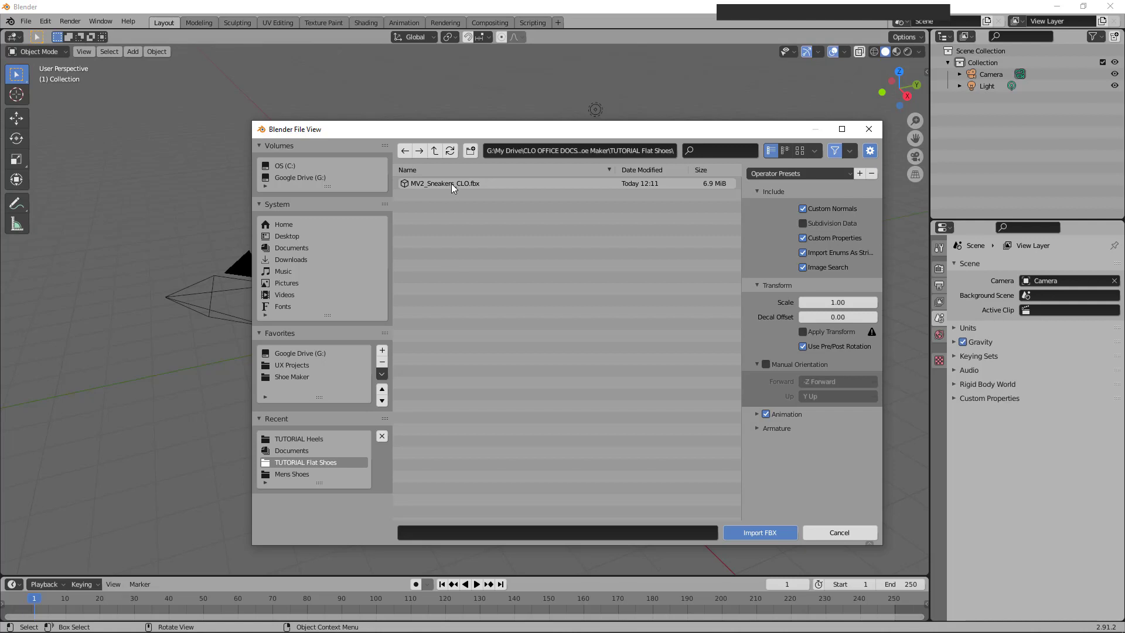
click(451, 184)
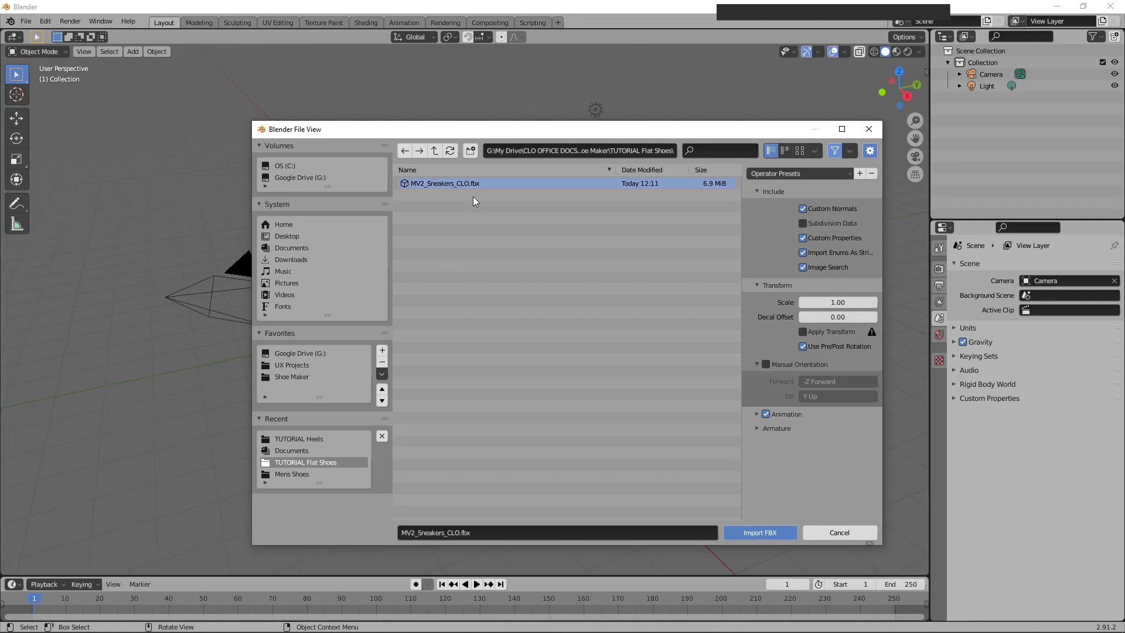
click(761, 531)
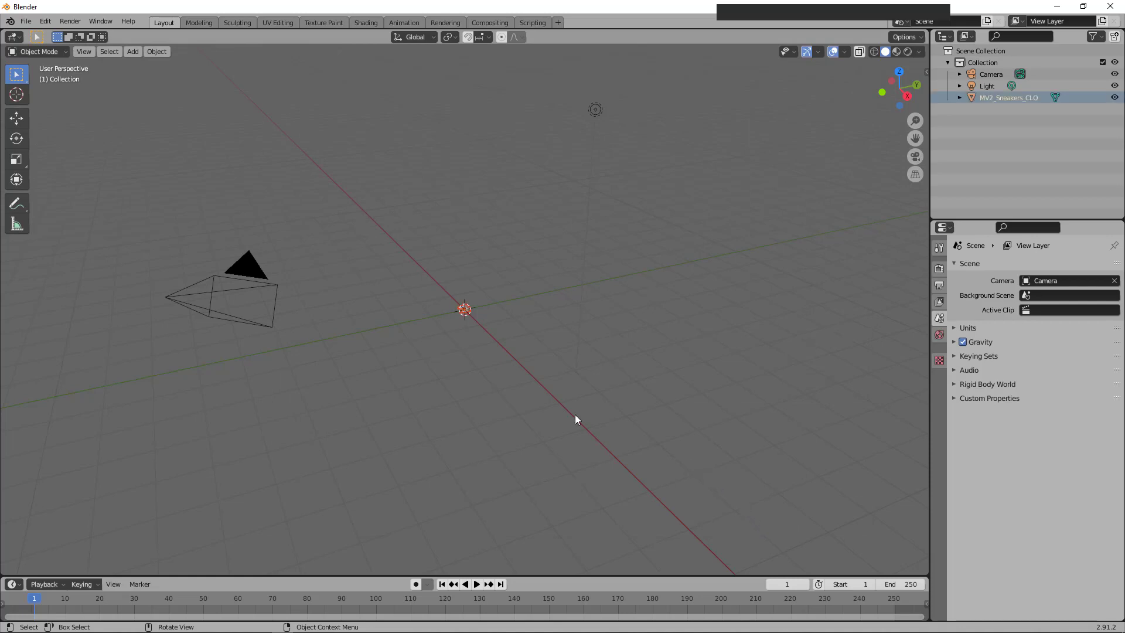
Deselect the imported sneakers and display them with Material Preview shading.
scroll(469, 344, down, 9)
scroll(462, 339, up, 20)
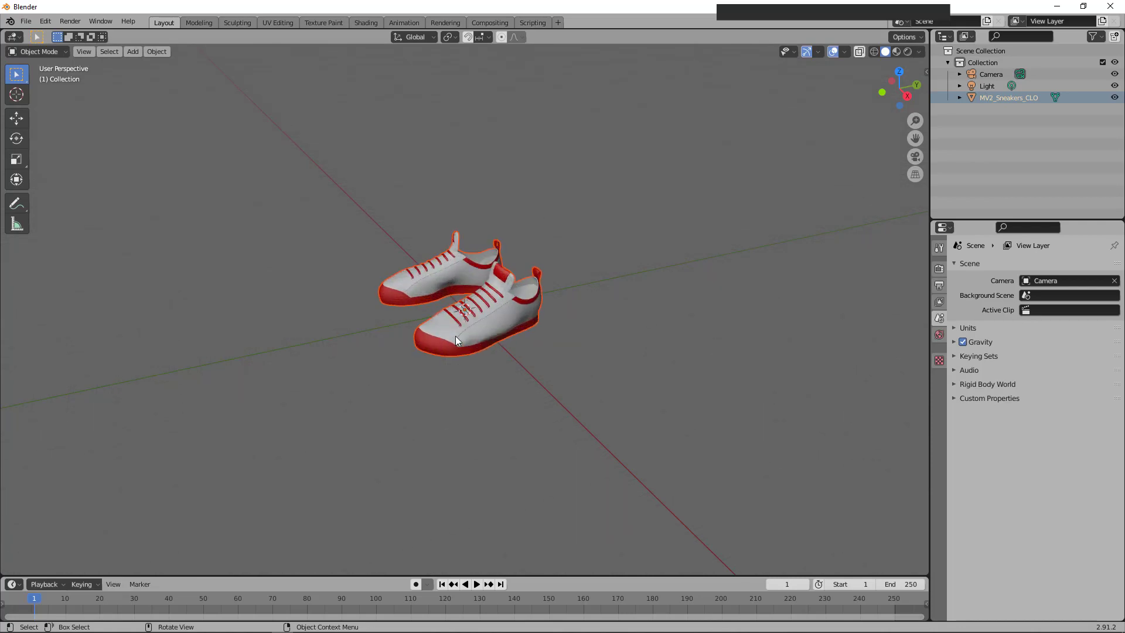
scroll(455, 336, up, 4)
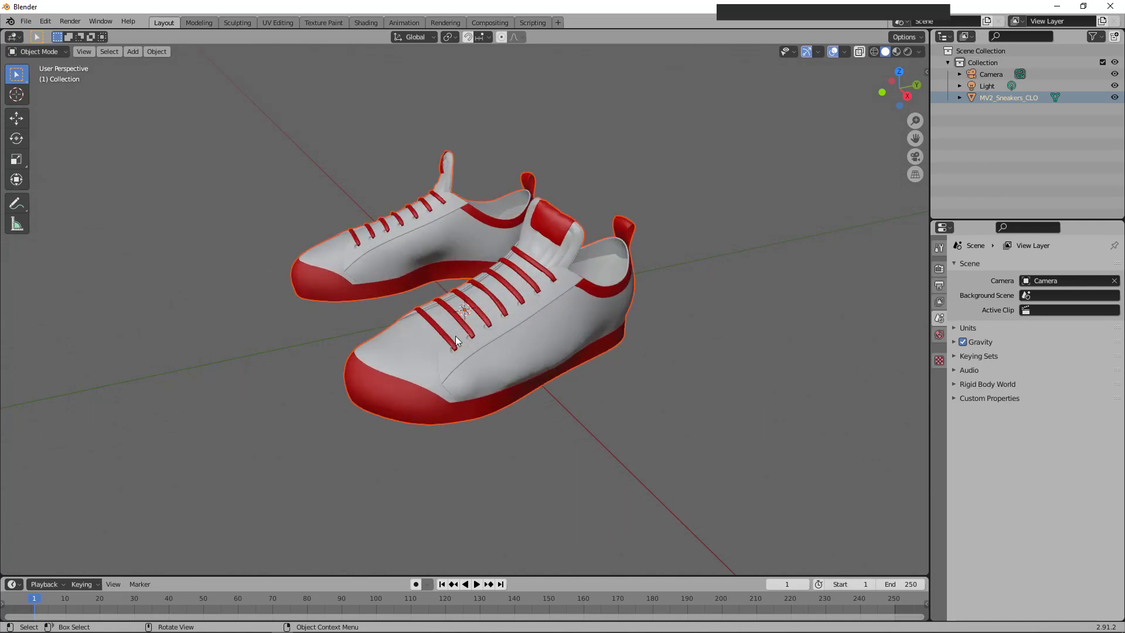
click(700, 262)
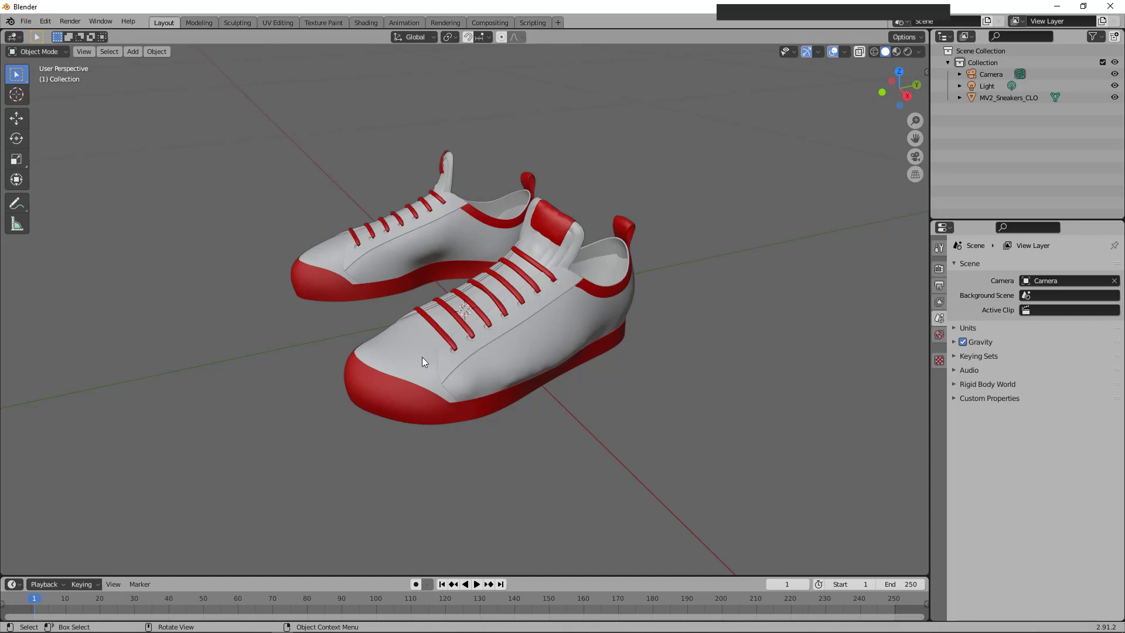
scroll(486, 362, up, 2)
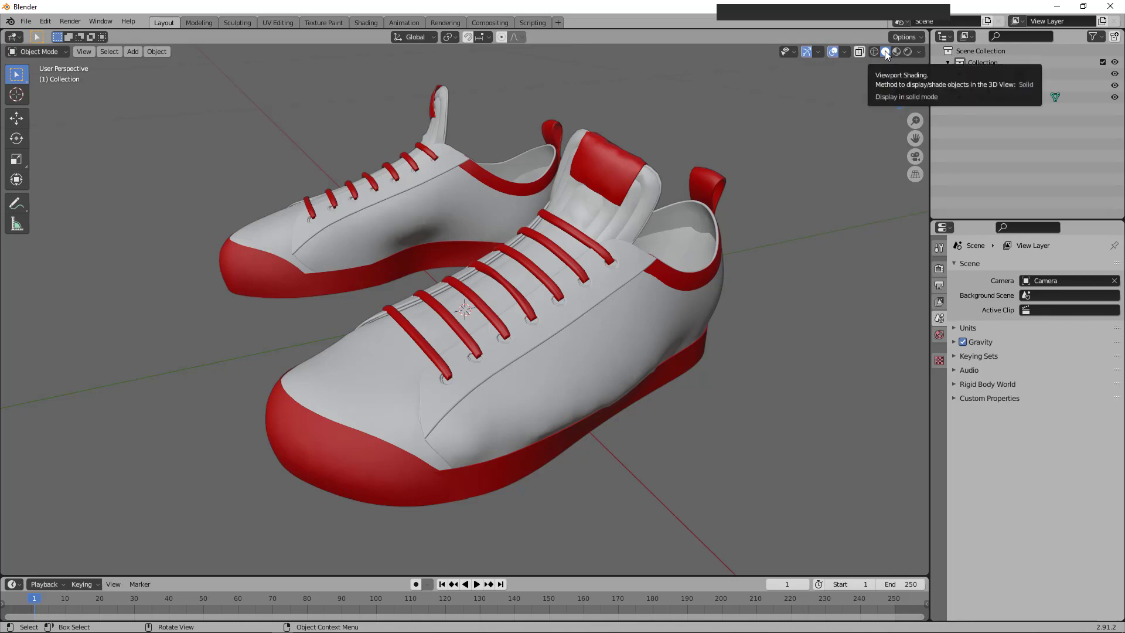
key(ctrl)
key(ctrl)
key(ctrl)
key(ctrl)
key(ctrl)
key(ctrl)
key(ctrl)
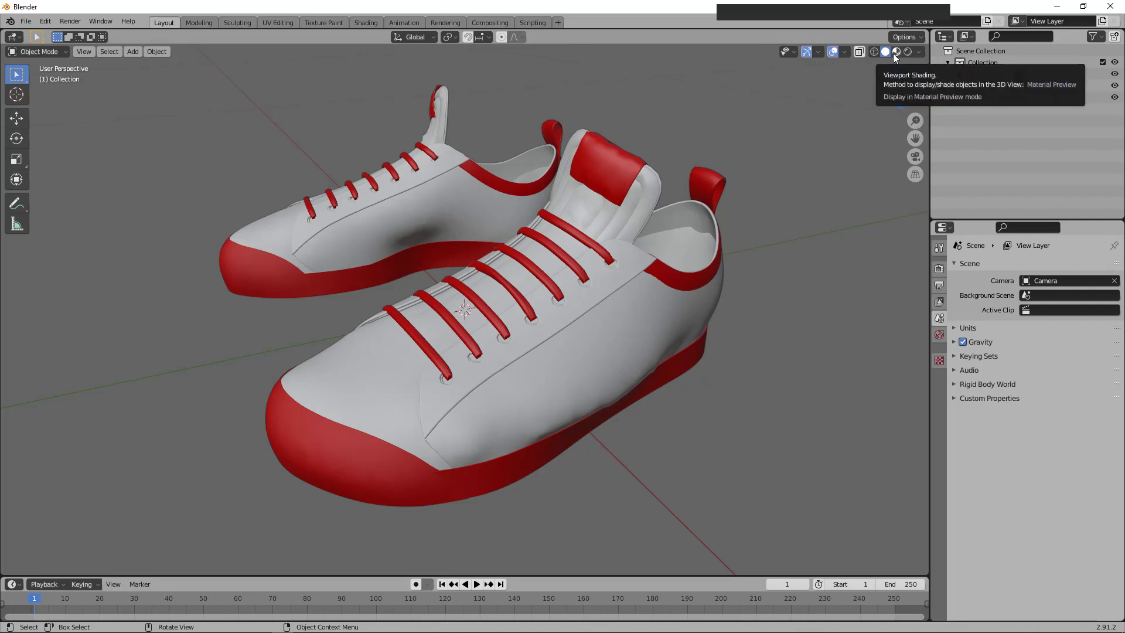
click(894, 52)
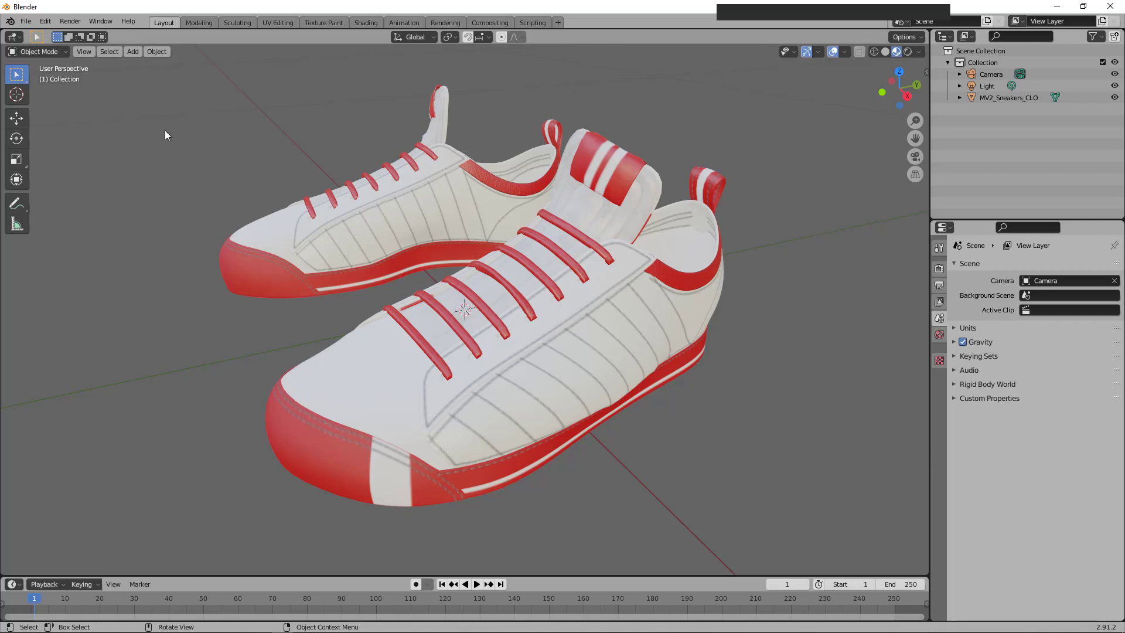
Put the MV2_Sneakers_CLO object into Edit Mode with wireframe shading and face selection.
click(1027, 97)
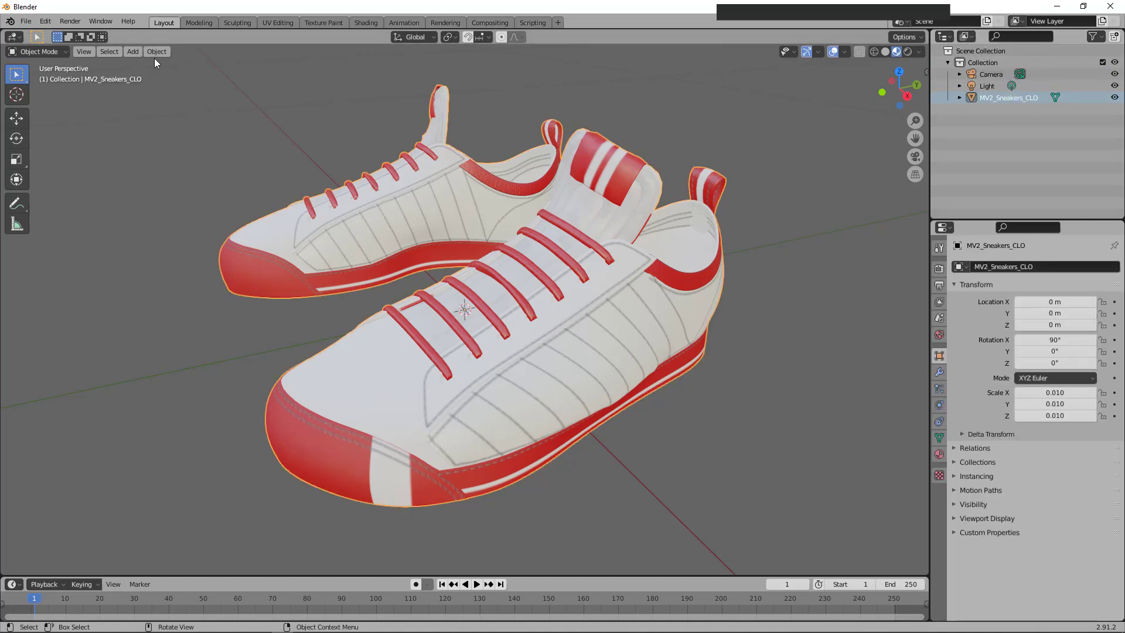
click(58, 53)
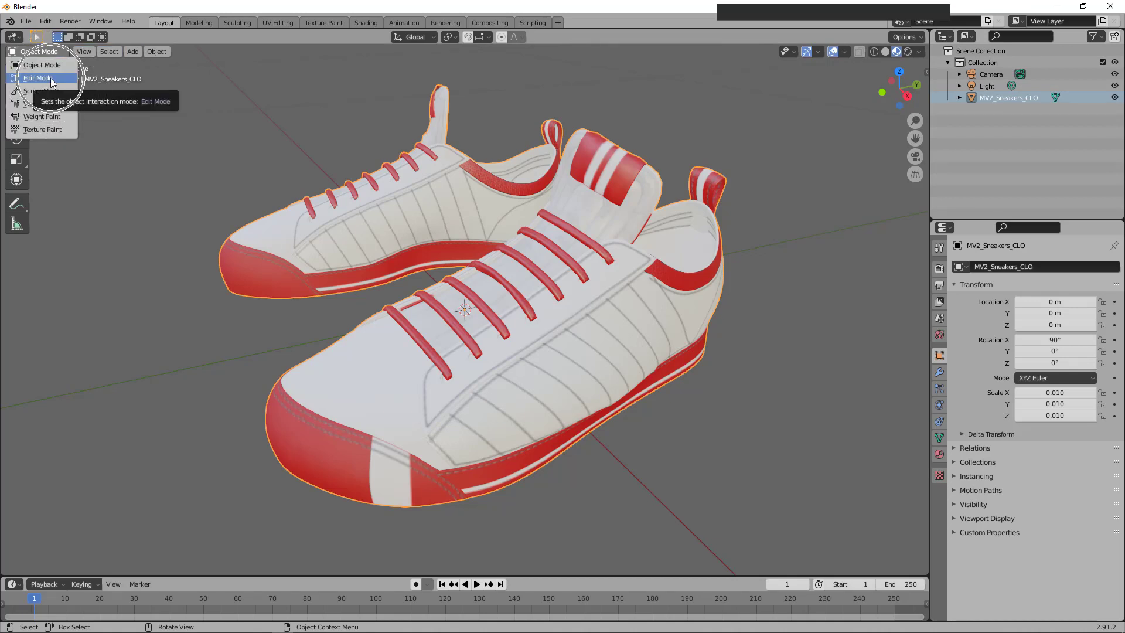
click(53, 79)
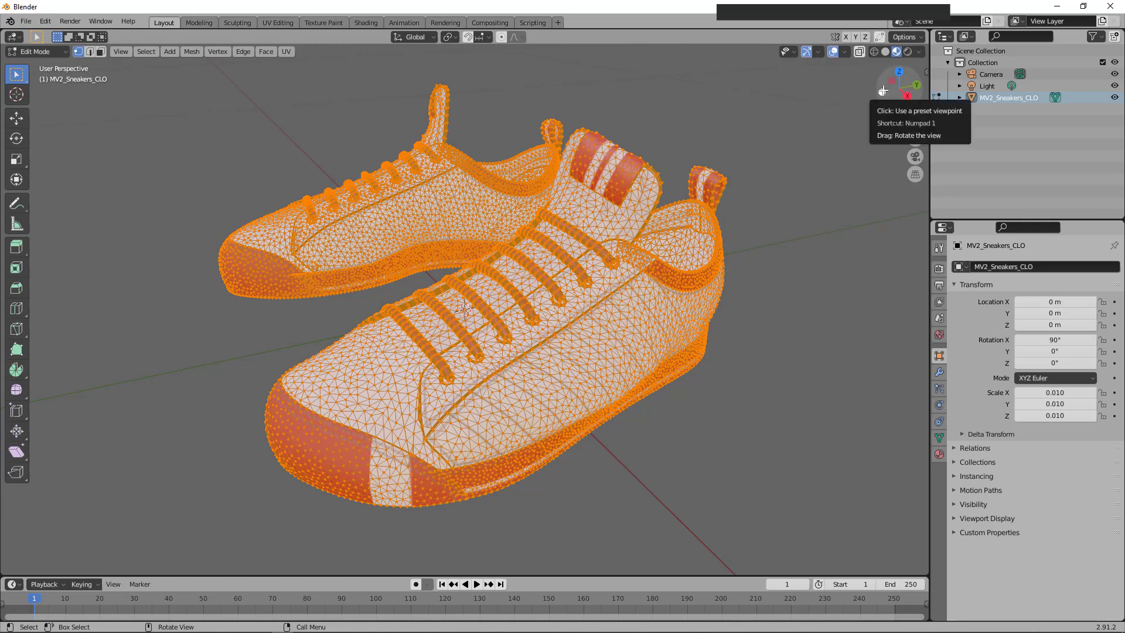
drag(882, 91, 917, 98)
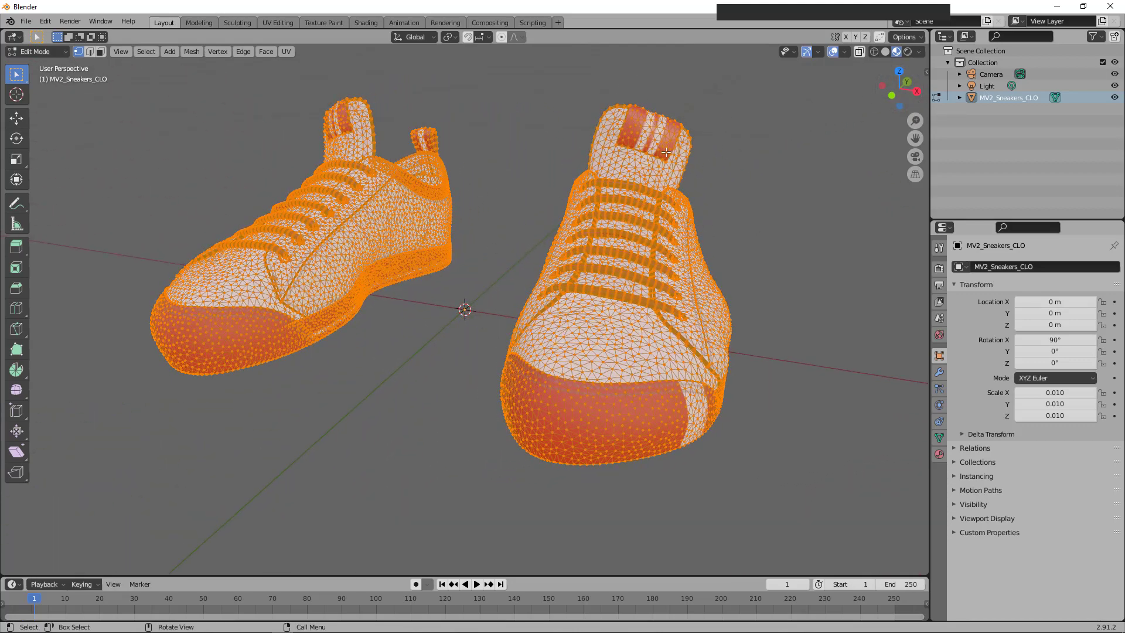
click(873, 53)
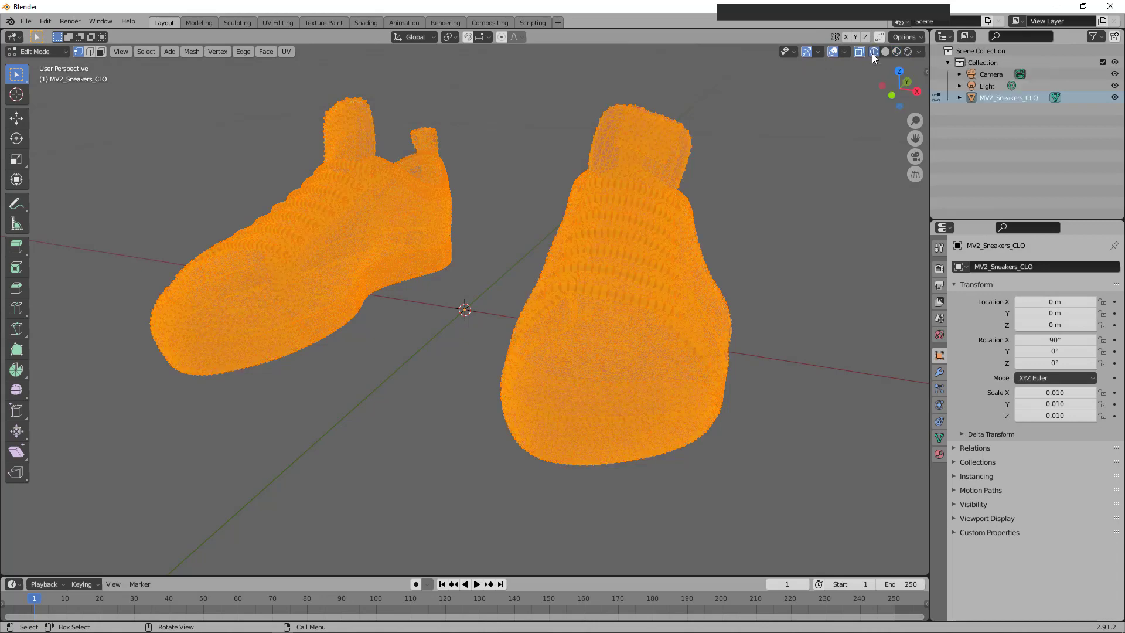
click(100, 51)
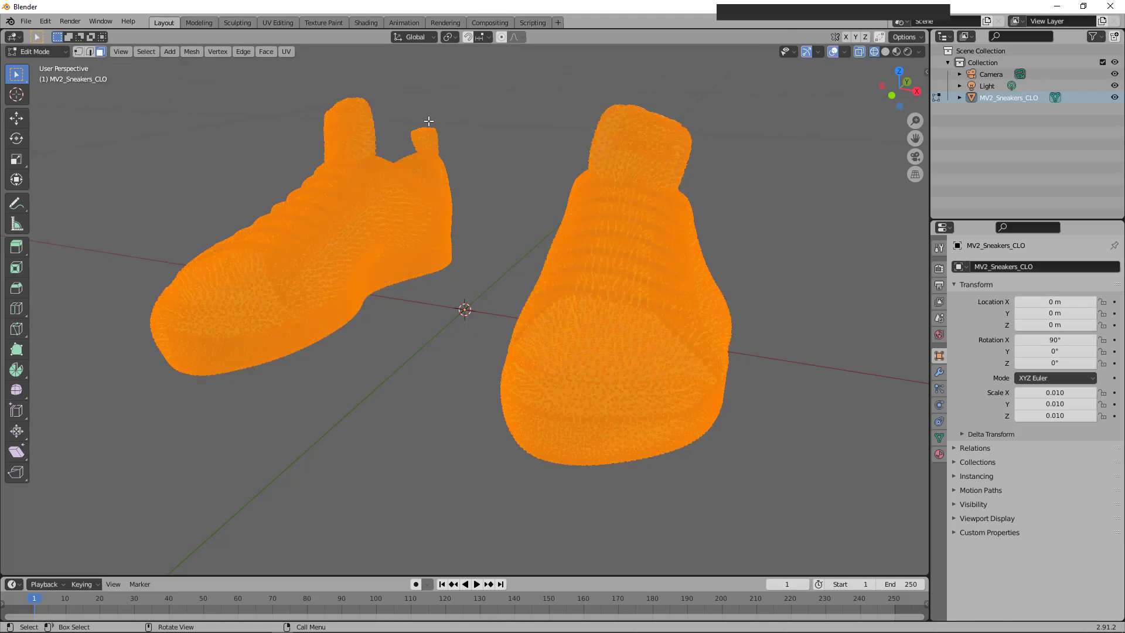
Select all faces of the shoe on the positive X side and separate the selection into its own object.
drag(479, 73, 800, 523)
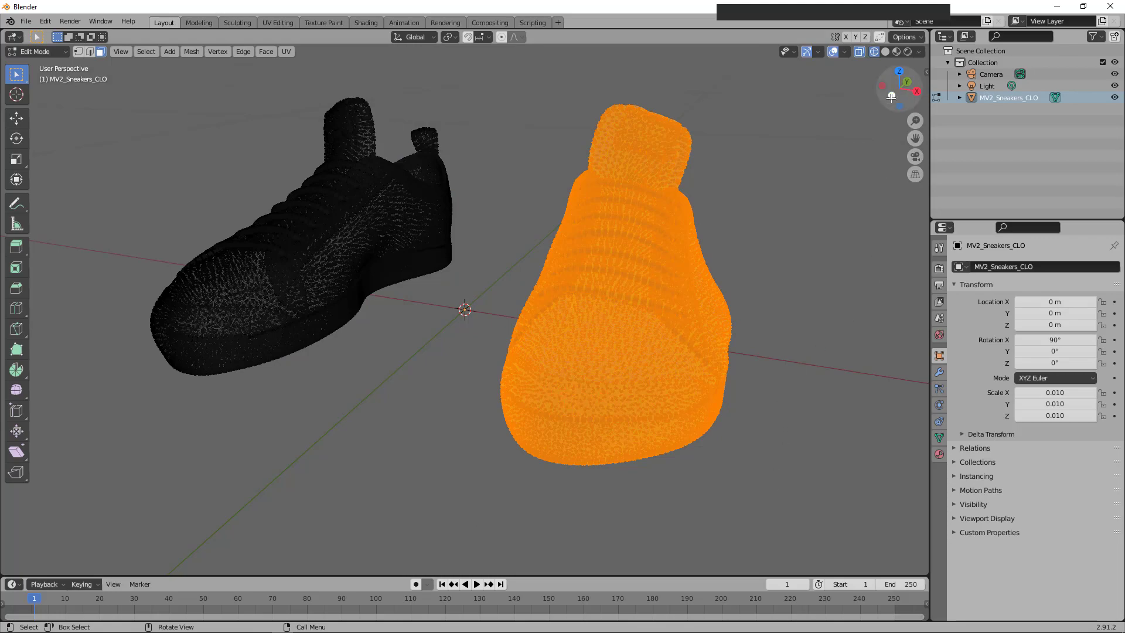
drag(891, 97, 834, 160)
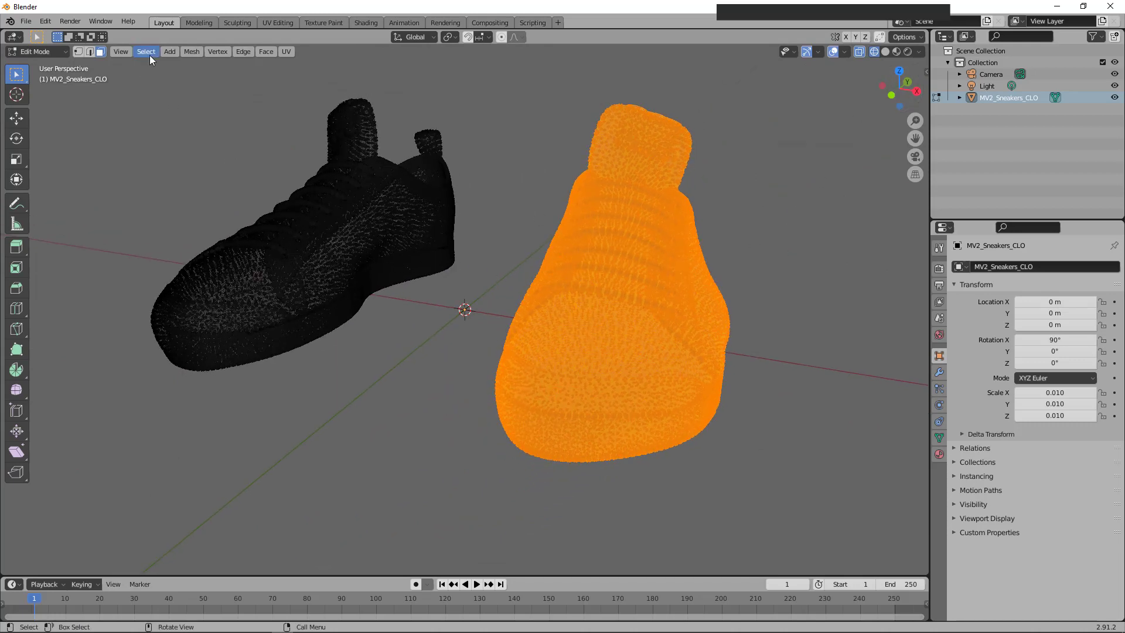
click(190, 52)
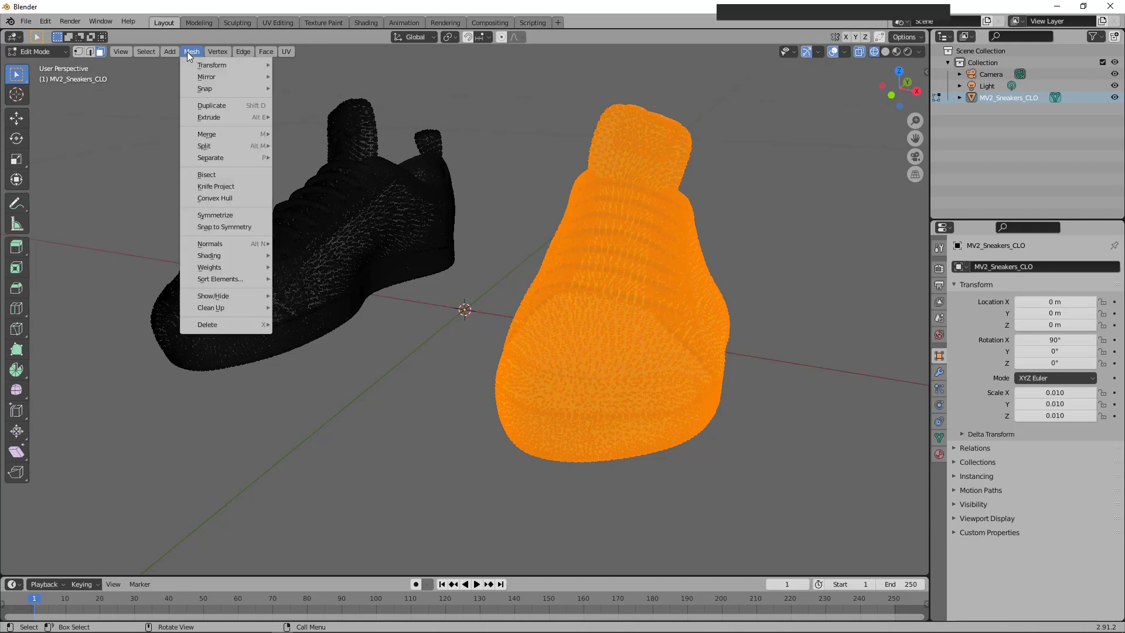
mouse_move(211, 158)
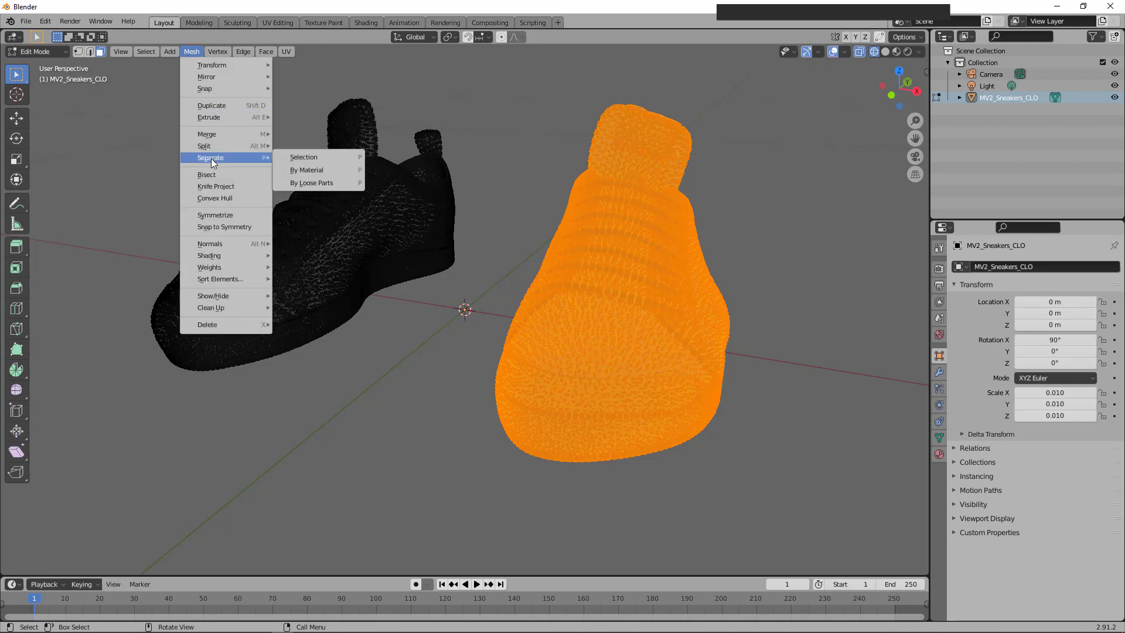
click(304, 157)
right_click(610, 329)
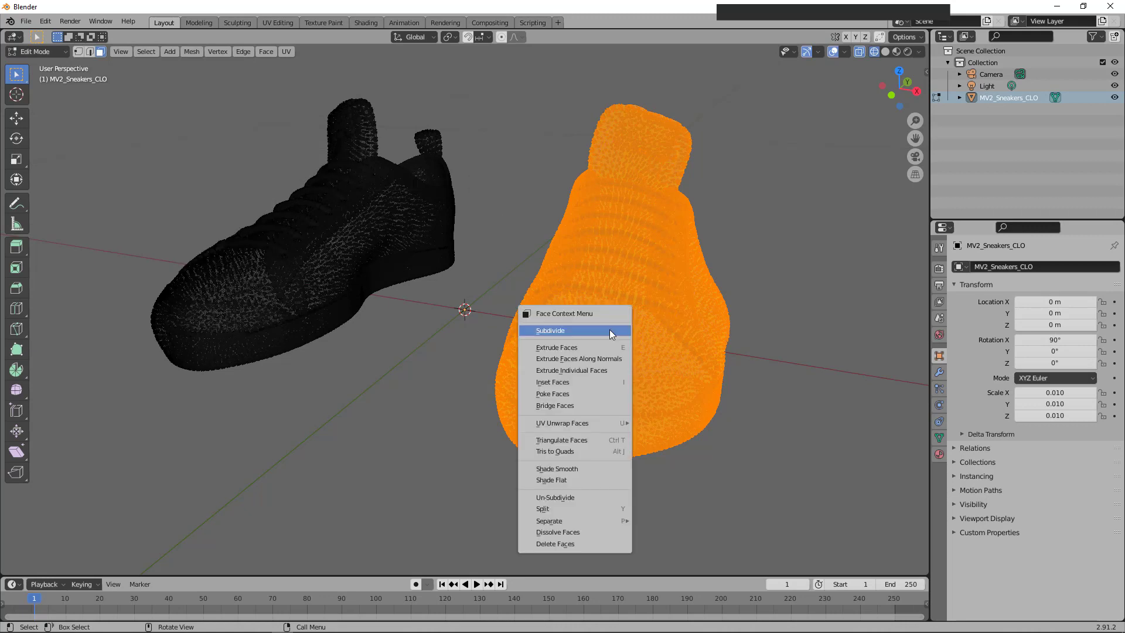
mouse_move(616, 518)
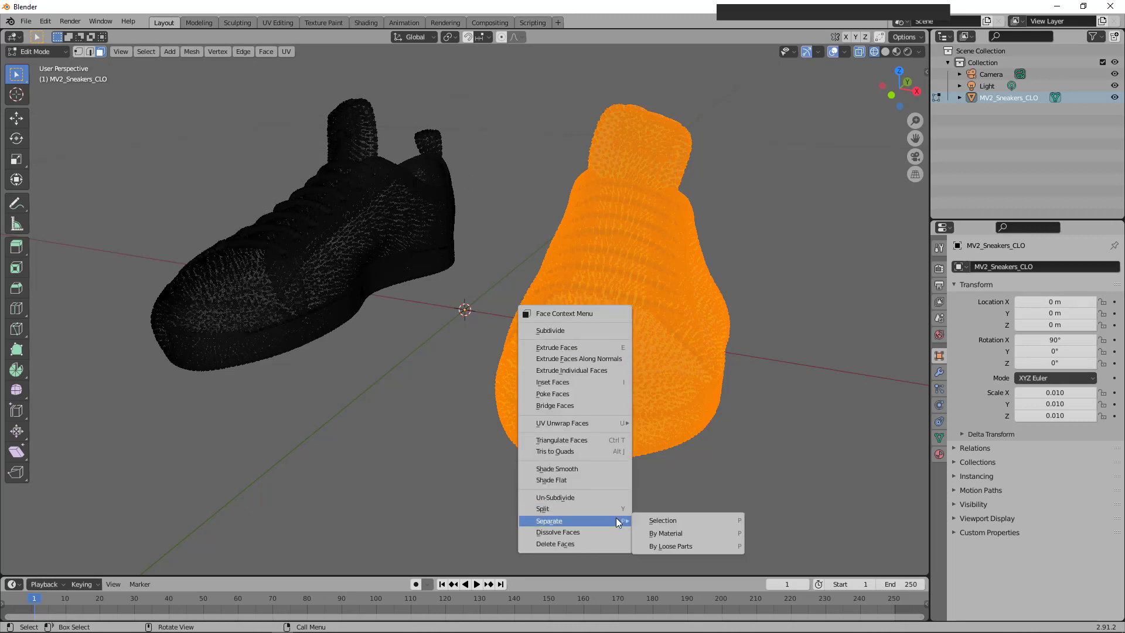
click(677, 518)
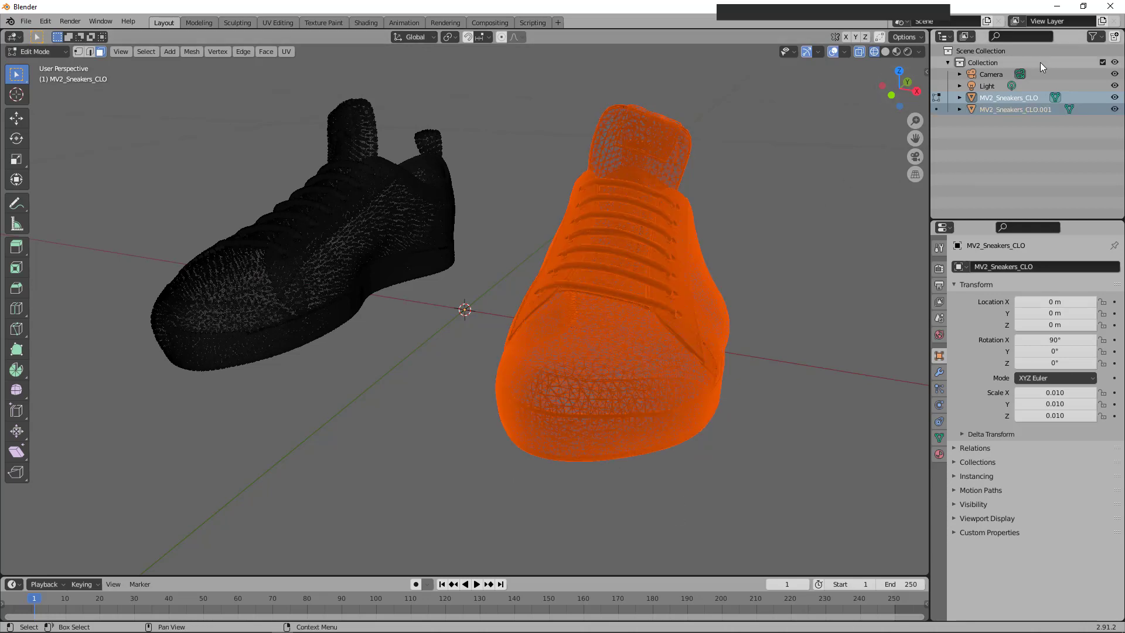
Hide and show each of the two shoe objects in turn to check that they are separate.
click(1113, 109)
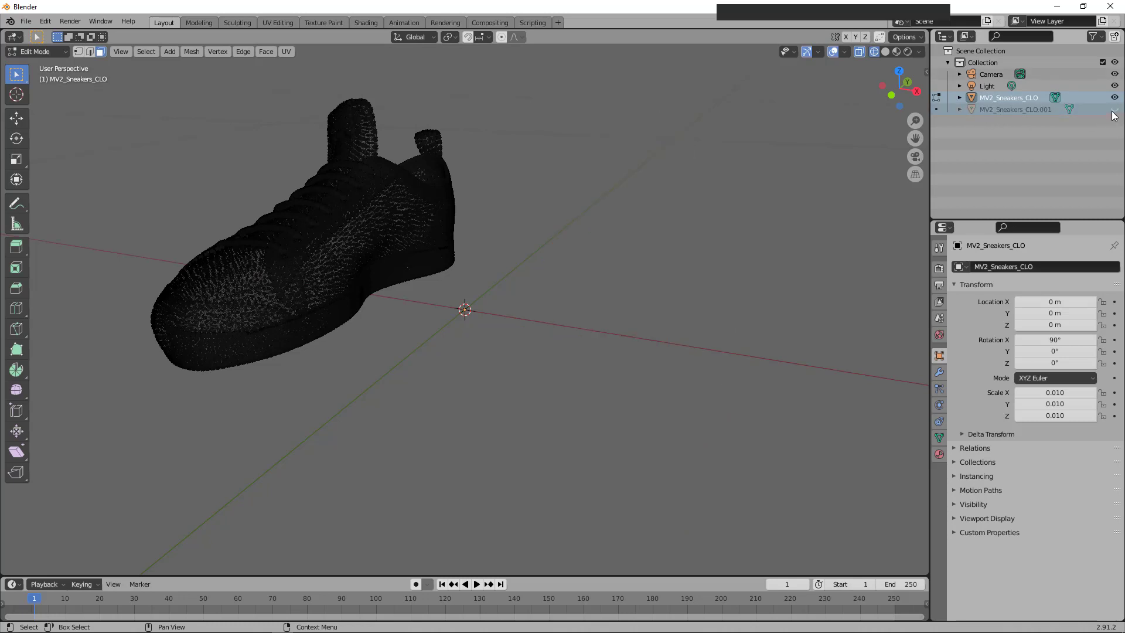
click(1114, 109)
click(1115, 97)
click(1115, 97)
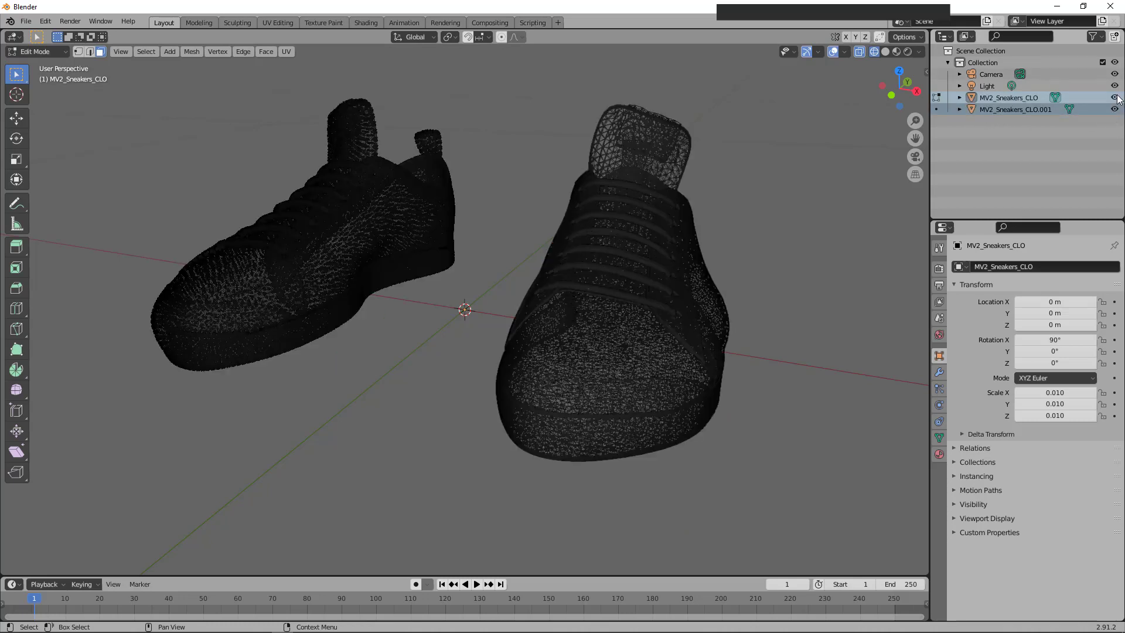
Return the viewport to Material Preview shading and switch from Edit Mode to Object Mode.
click(897, 52)
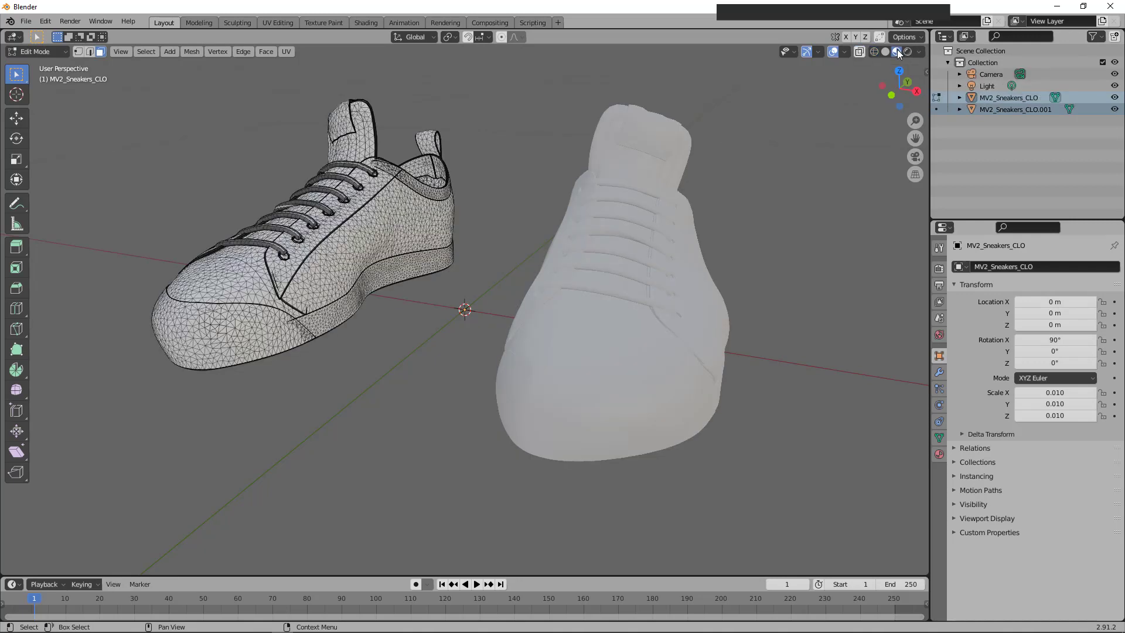
click(49, 52)
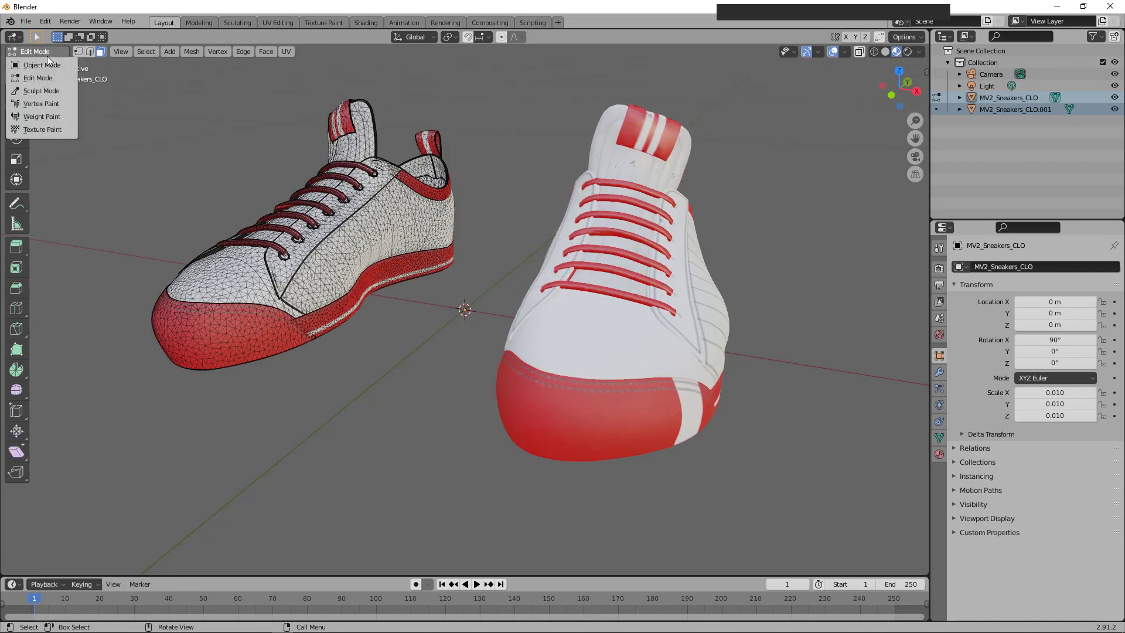
click(47, 66)
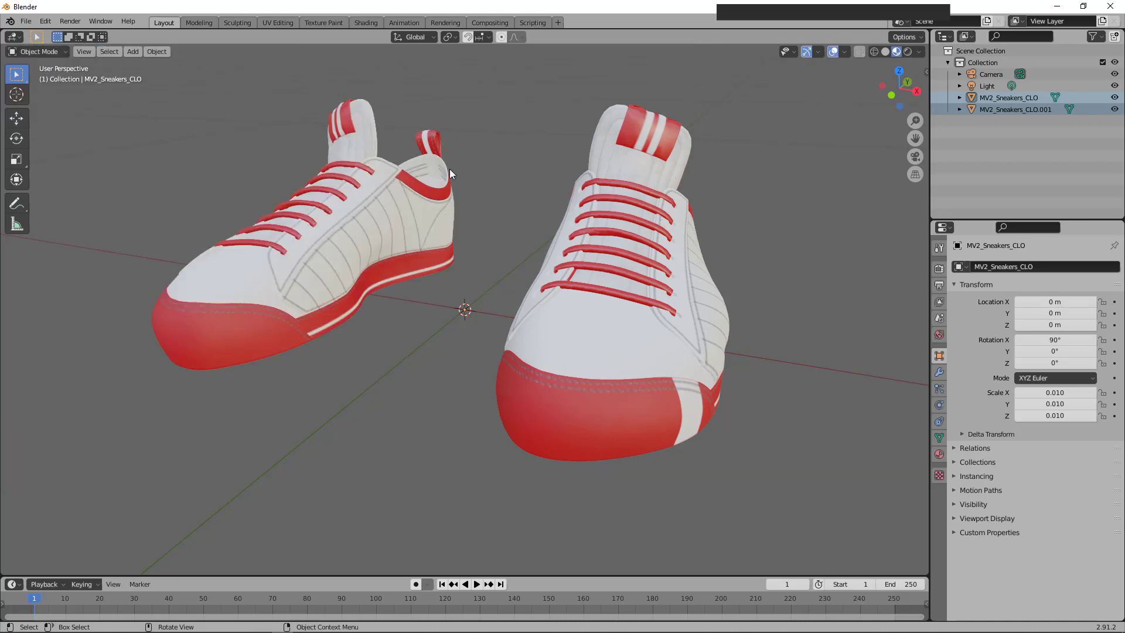
Rename the MV2_Sneakers_CLO object to shoes_r and the MV2_Sneakers_CLO.001 object to shoes_l.
mouse_move(891, 96)
mouse_down()
mouse_move(937, 100)
mouse_move(893, 99)
mouse_up()
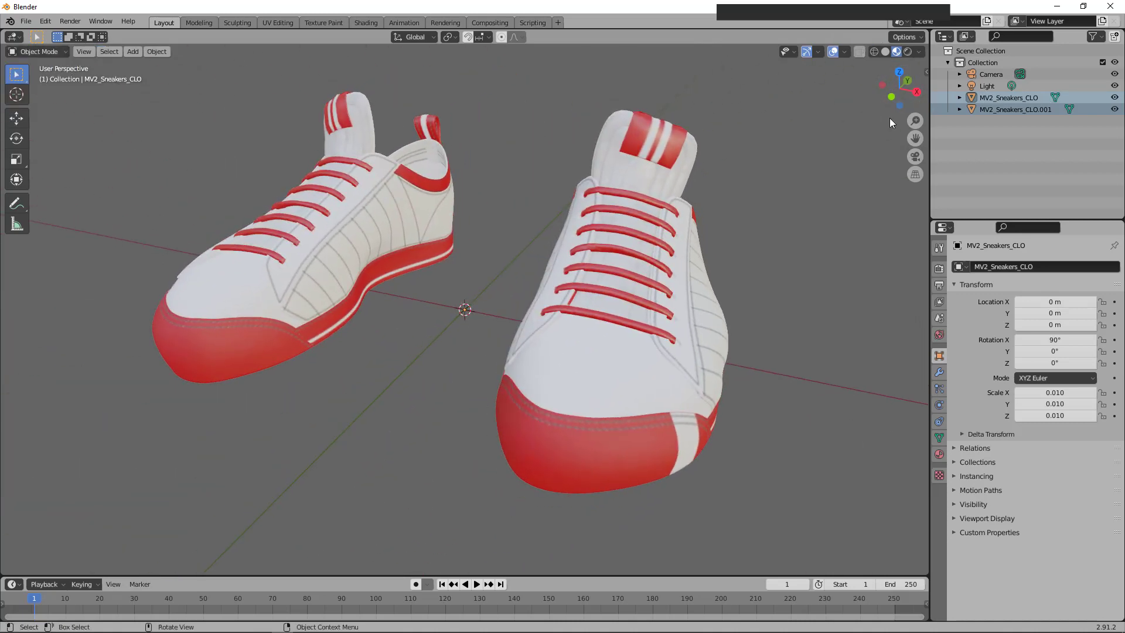
double_click(1021, 96)
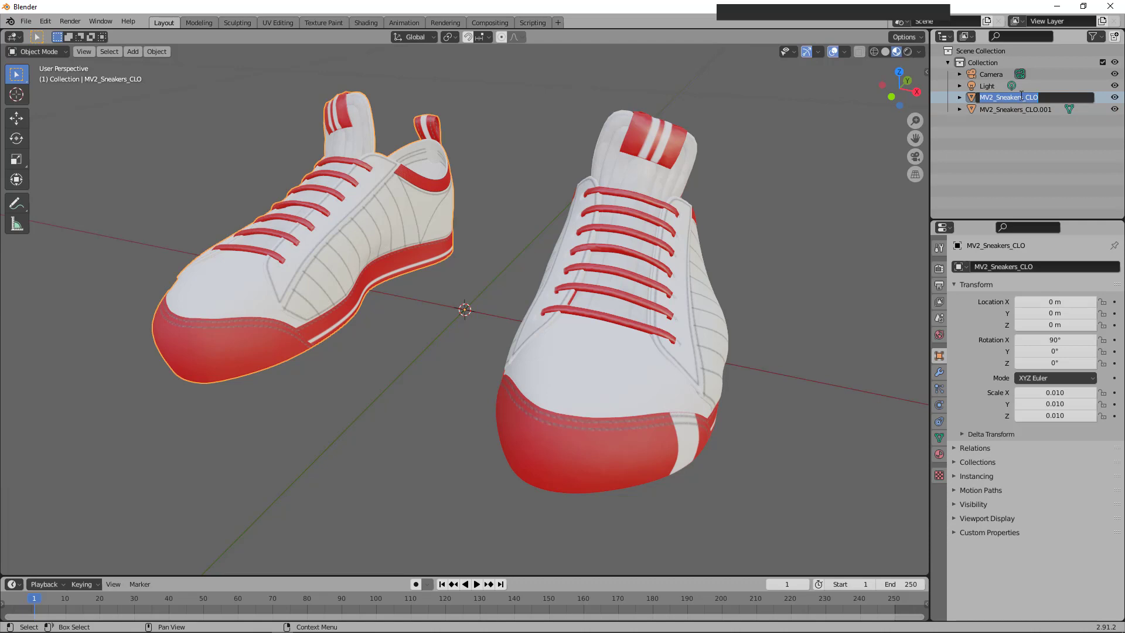
text(shoes)
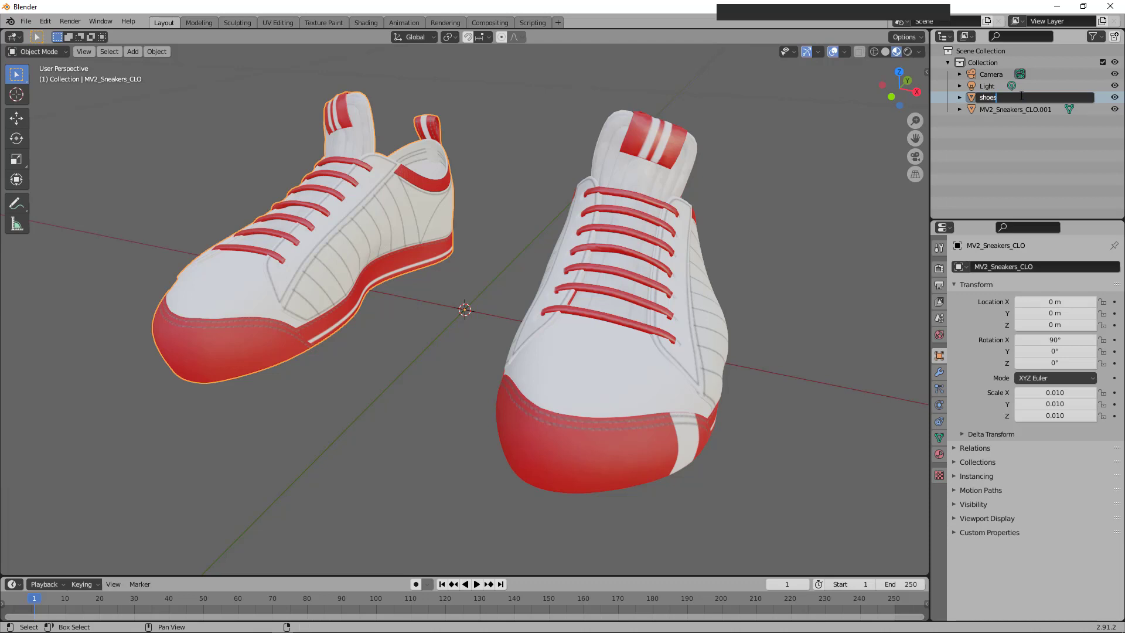
text( r)
key(Return)
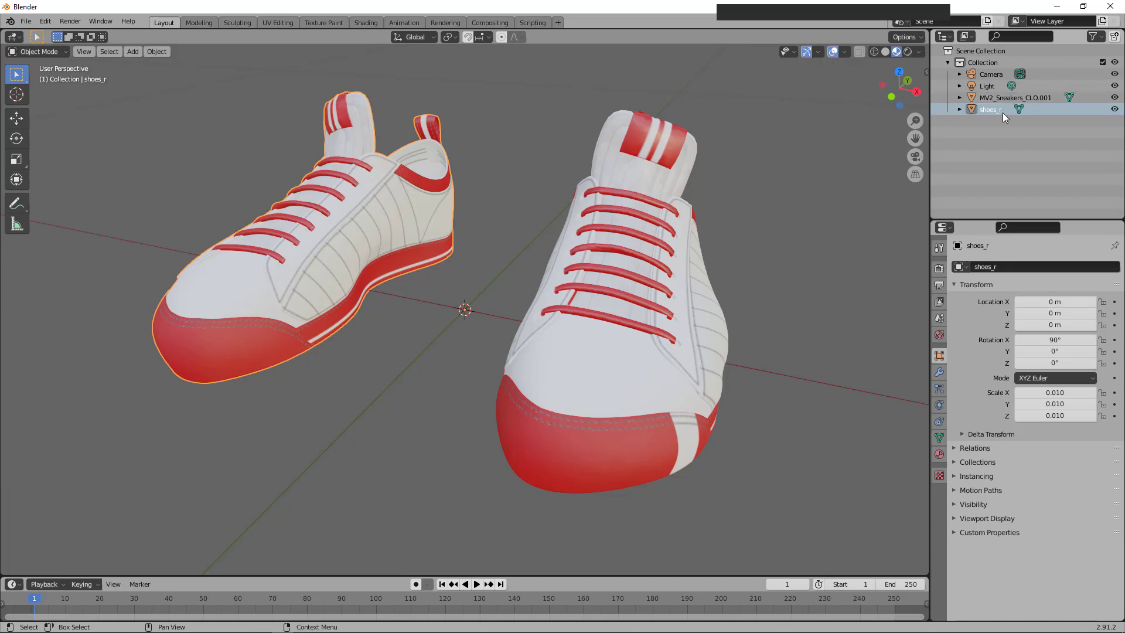
double_click(996, 98)
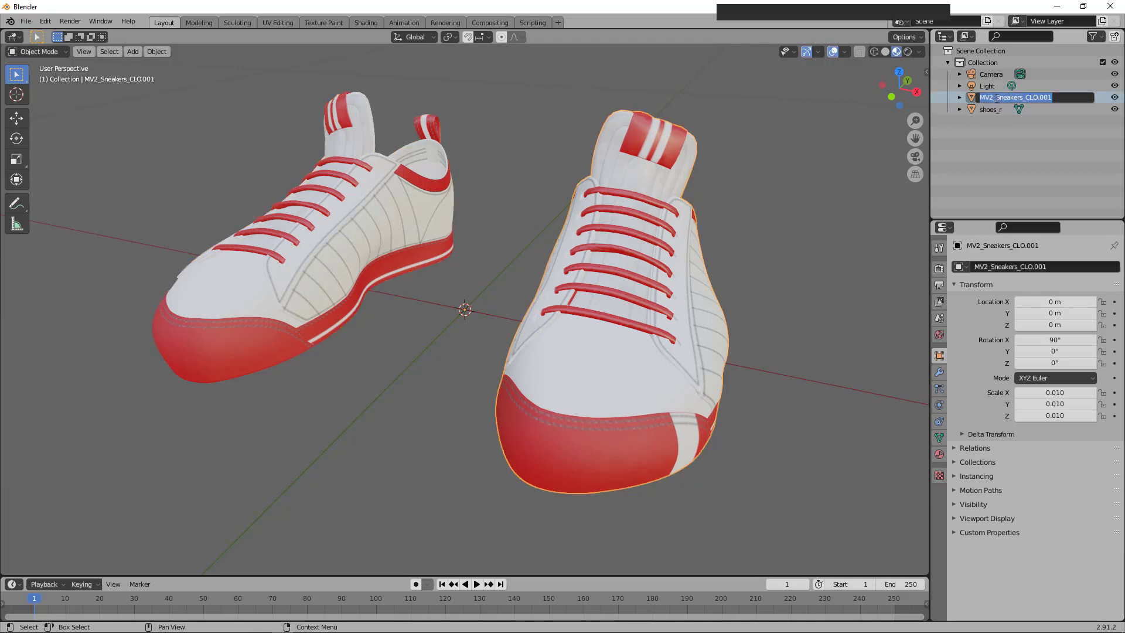
text(shoes_)
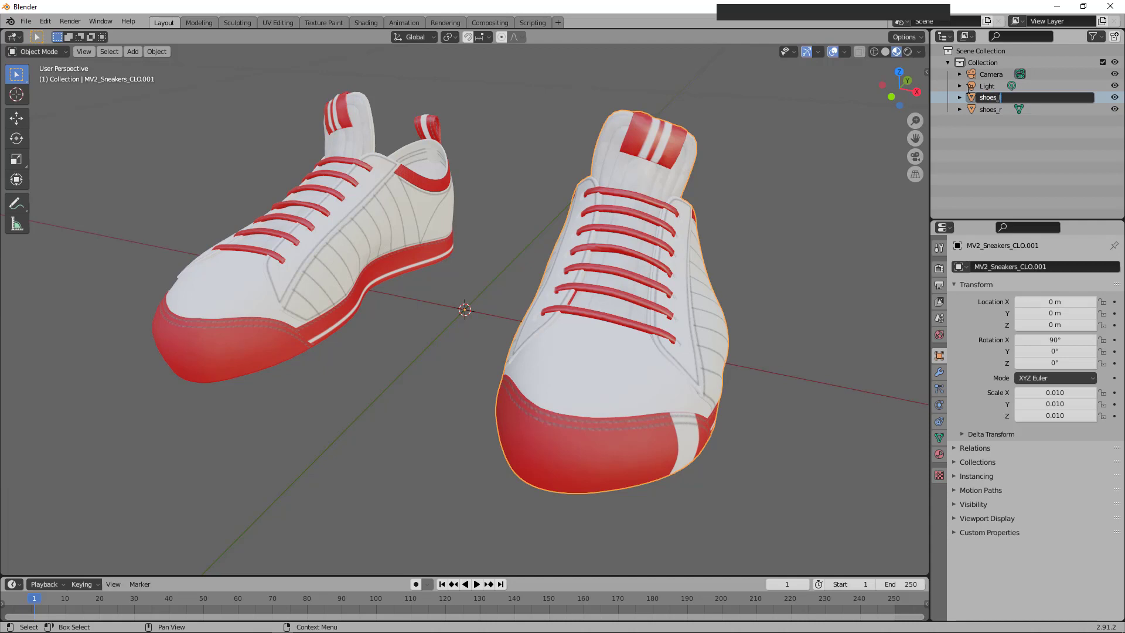
key(Return)
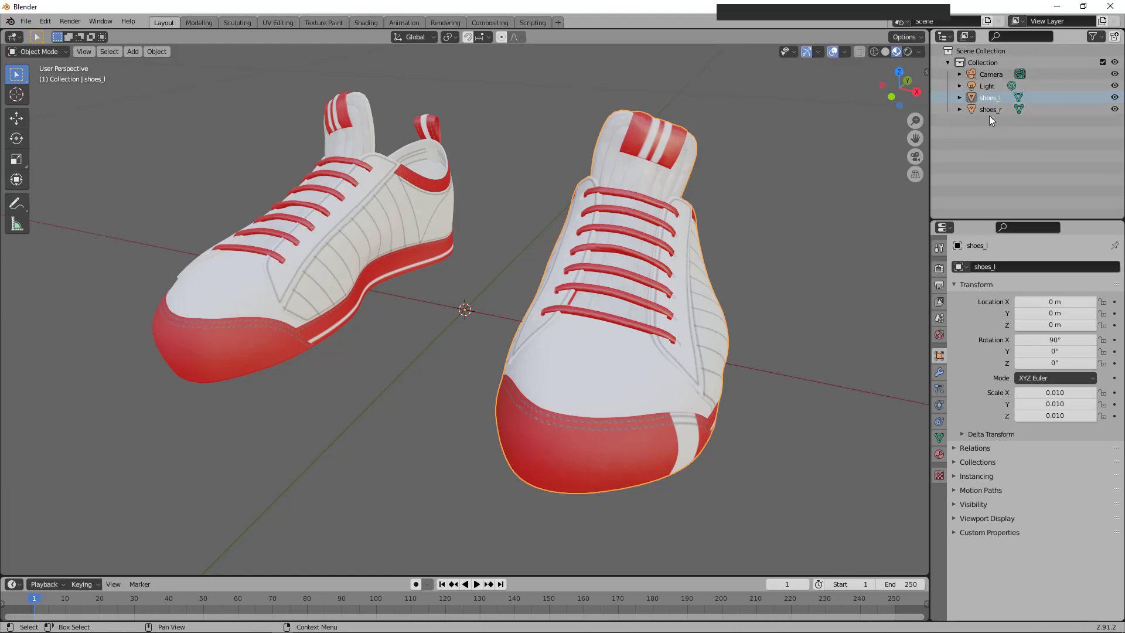
Select both shoe objects and start an FBX export into the TUTORIAL Flat Shoes folder.
shift+click(1046, 109)
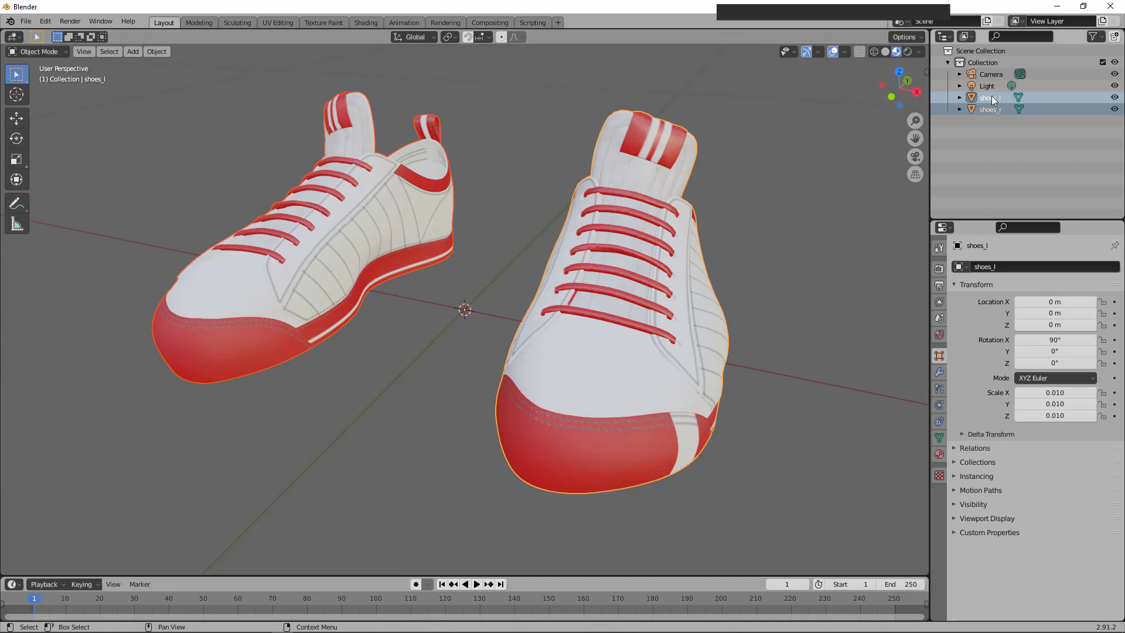
ctrl+click(1046, 109)
shift+click(1047, 109)
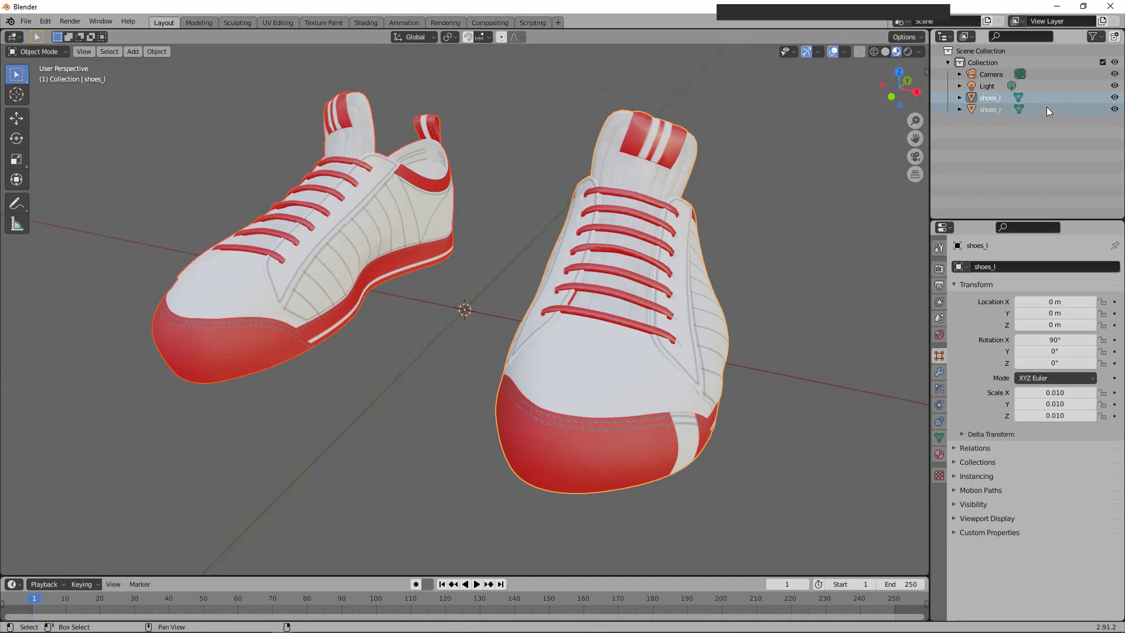
click(26, 22)
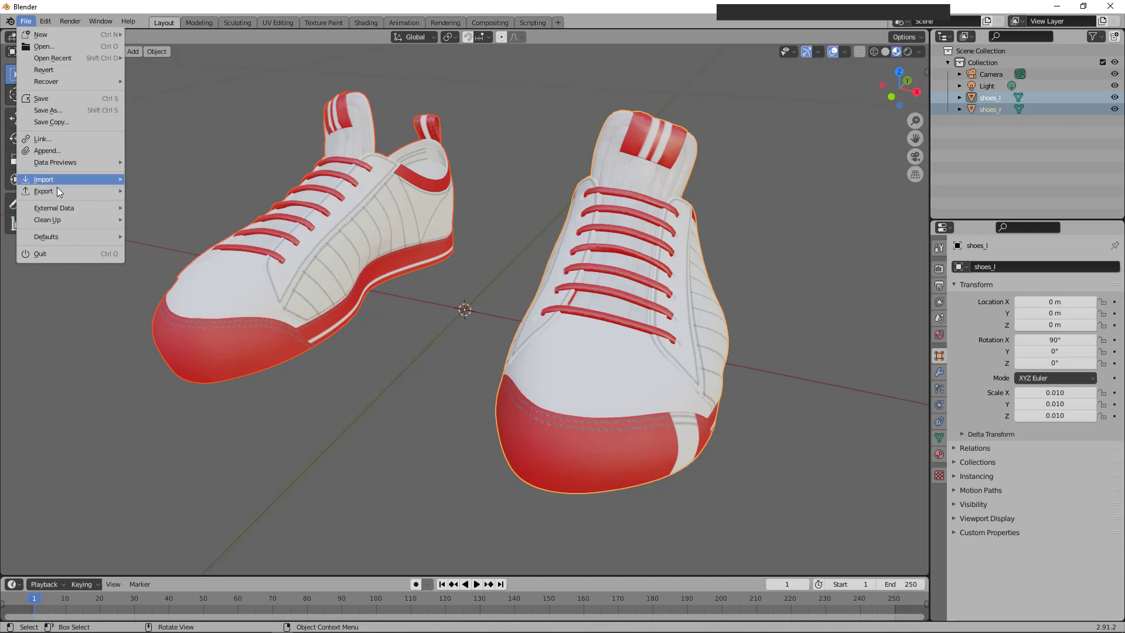
mouse_move(61, 191)
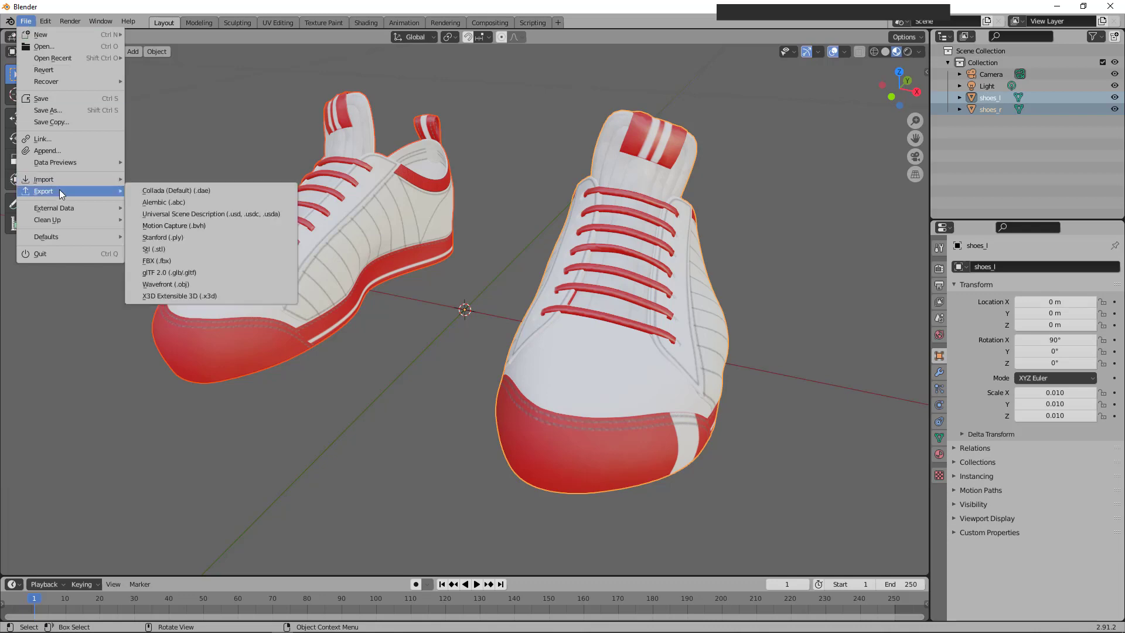
click(184, 264)
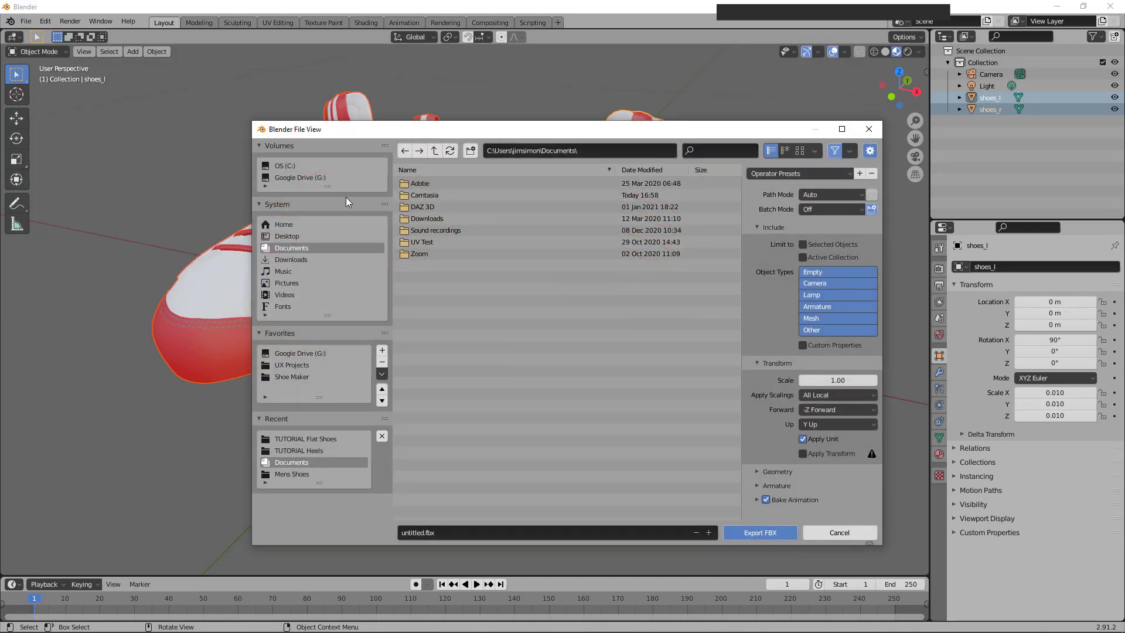
click(321, 441)
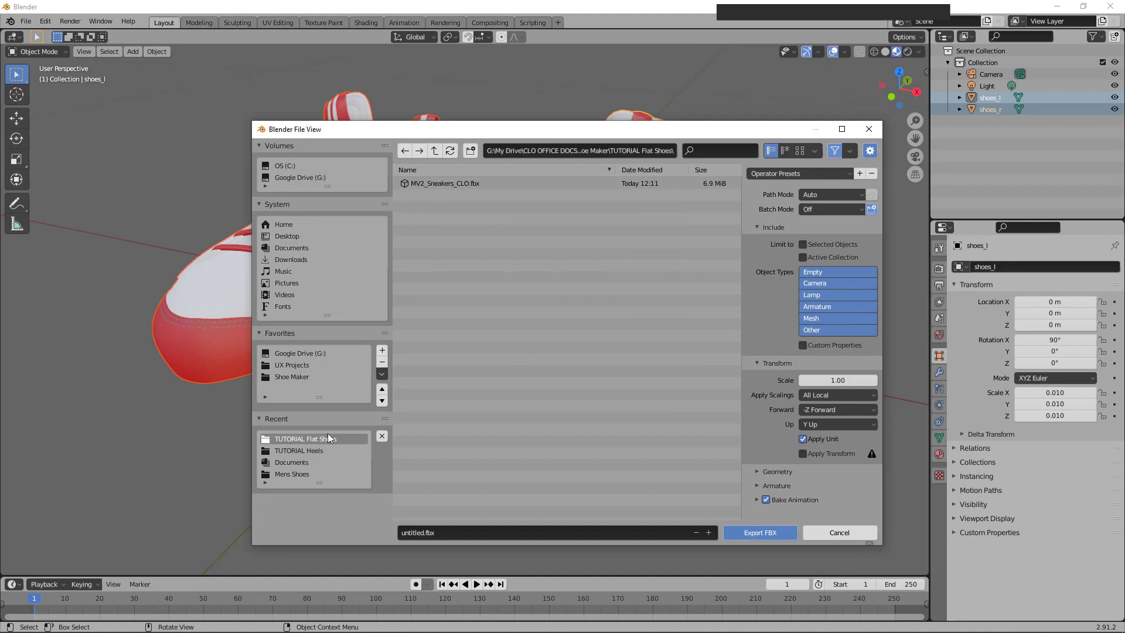
Name the export file MV2_Sneakers_white-red.fbx, based on the existing MV2_Sneakers_CLO.fbx file name.
click(423, 186)
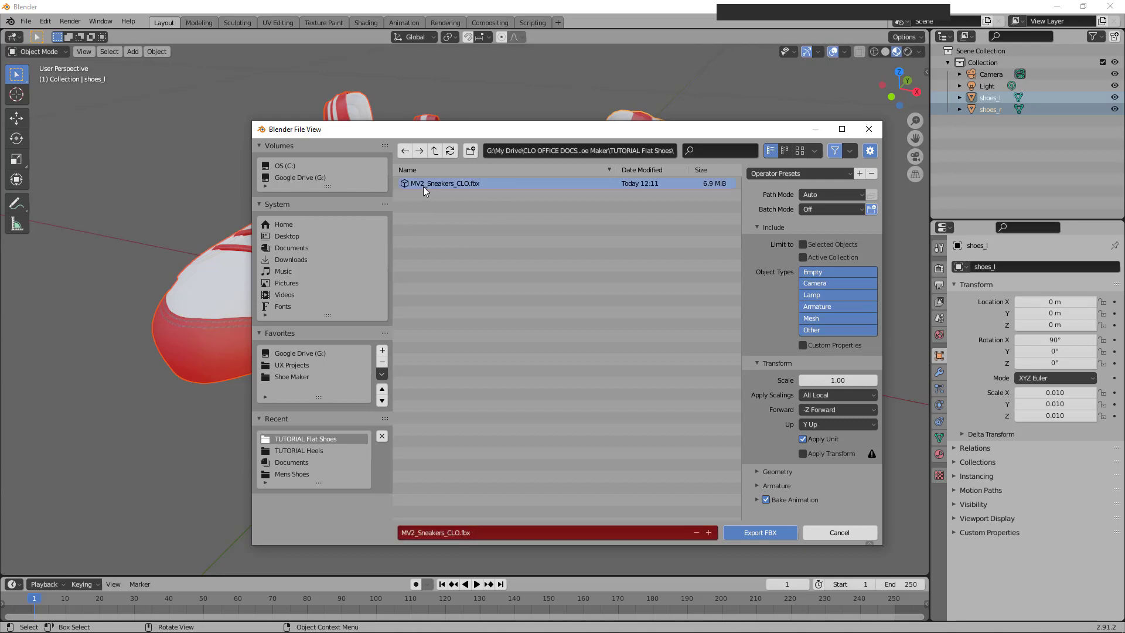
click(445, 533)
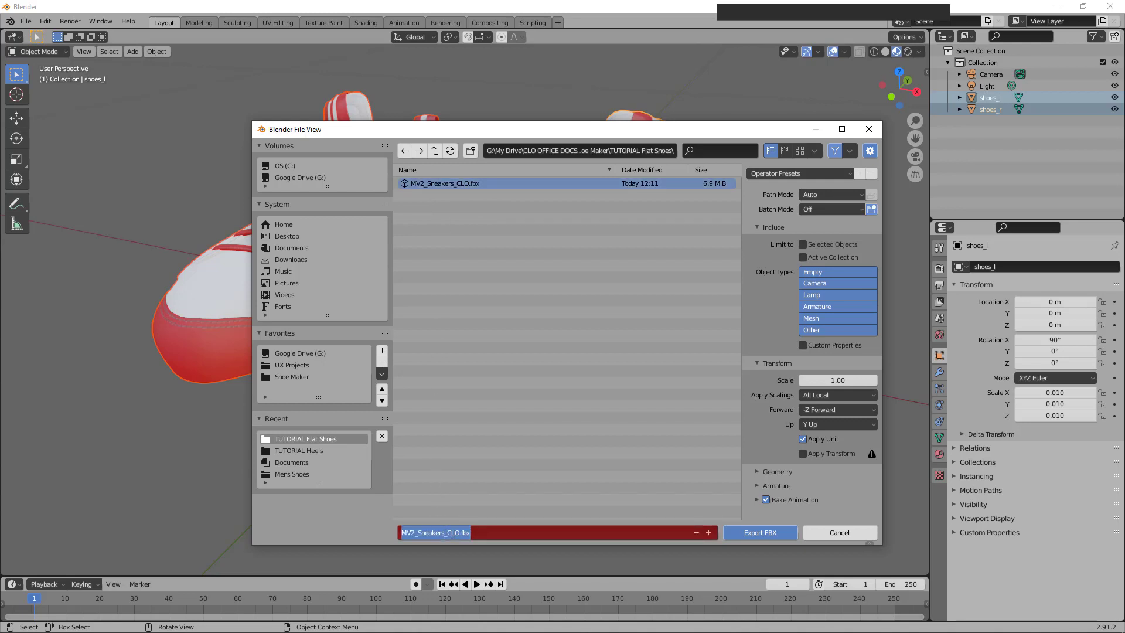
click(454, 532)
double_click(454, 532)
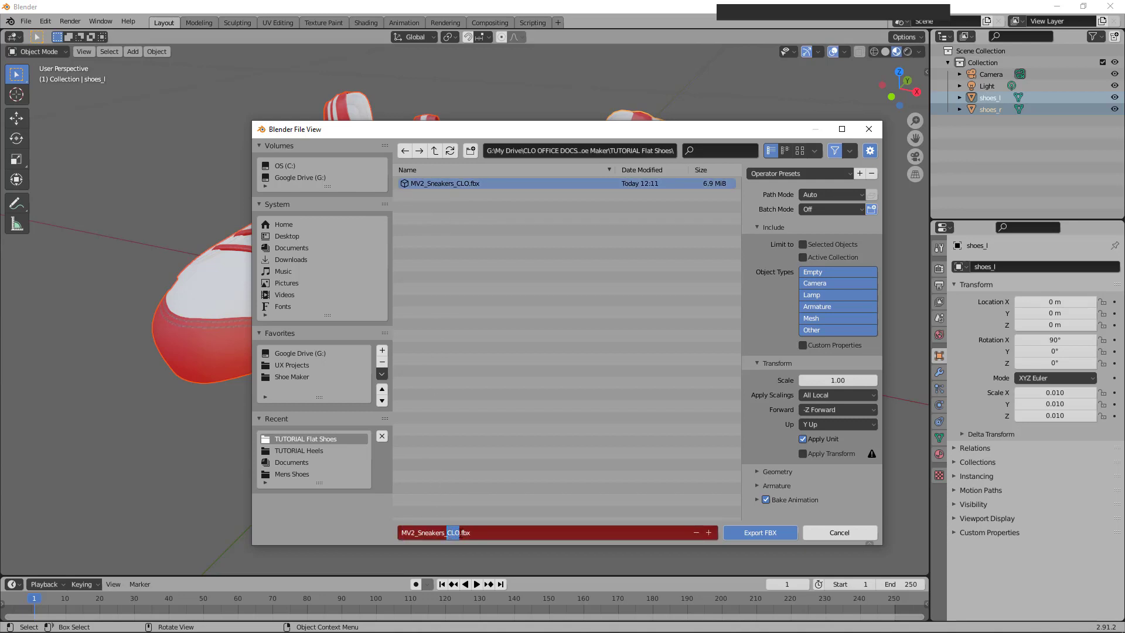
text(Red)
key(BackSpace)
key(BackSpace)
key(BackSpace)
text(white-red)
Limit the export to selected objects of type Mesh, turn off Apply Unit and export the FBX.
click(803, 244)
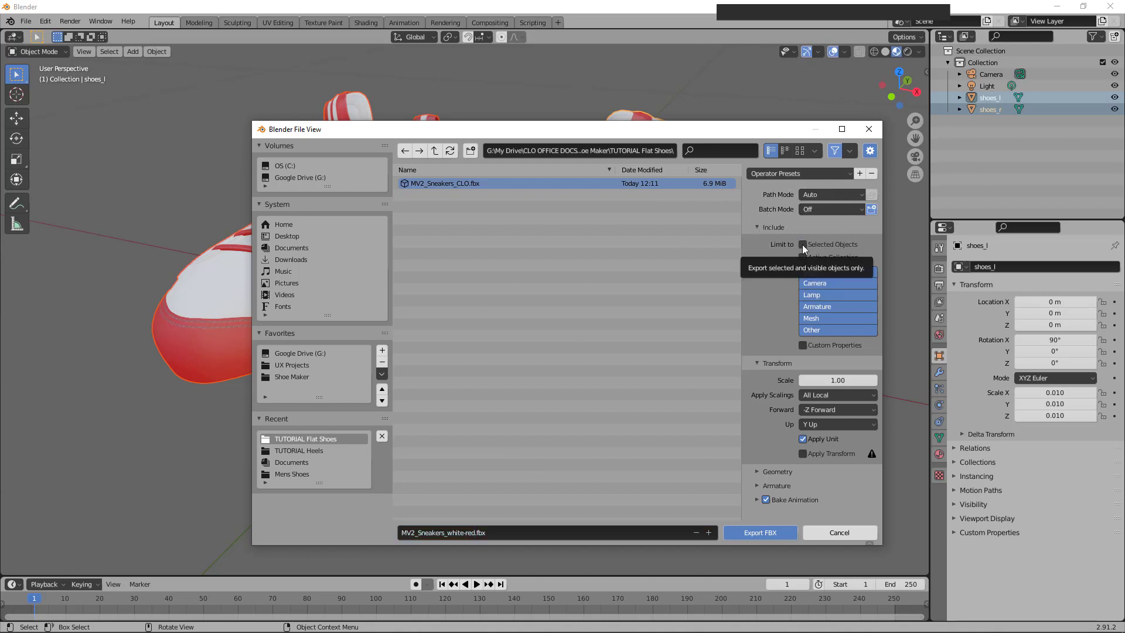
click(803, 244)
click(820, 322)
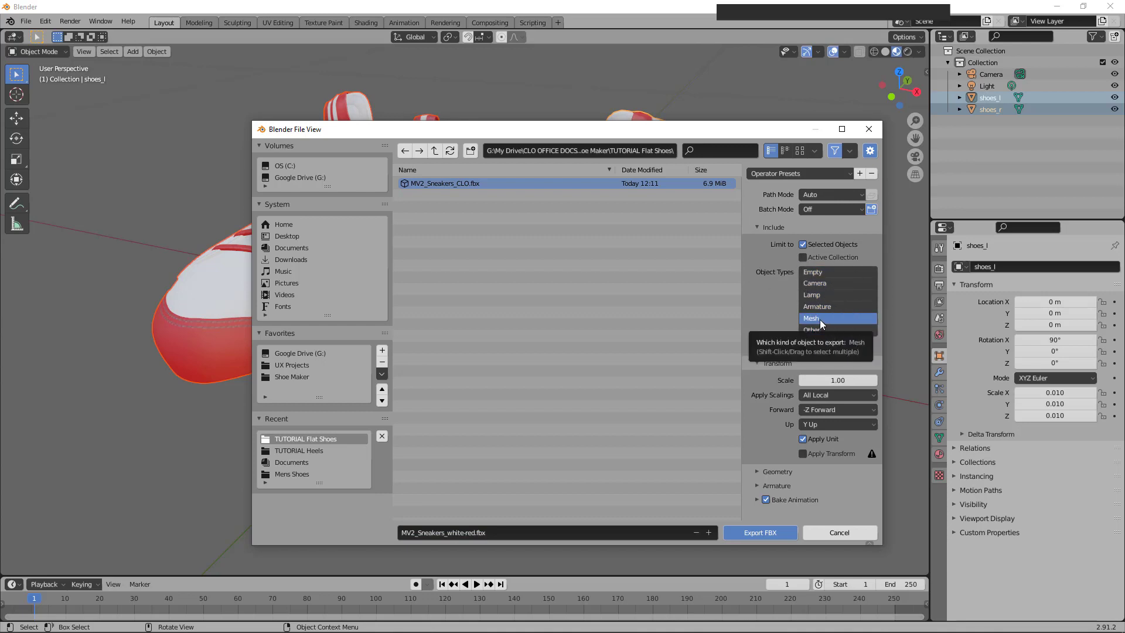
click(803, 439)
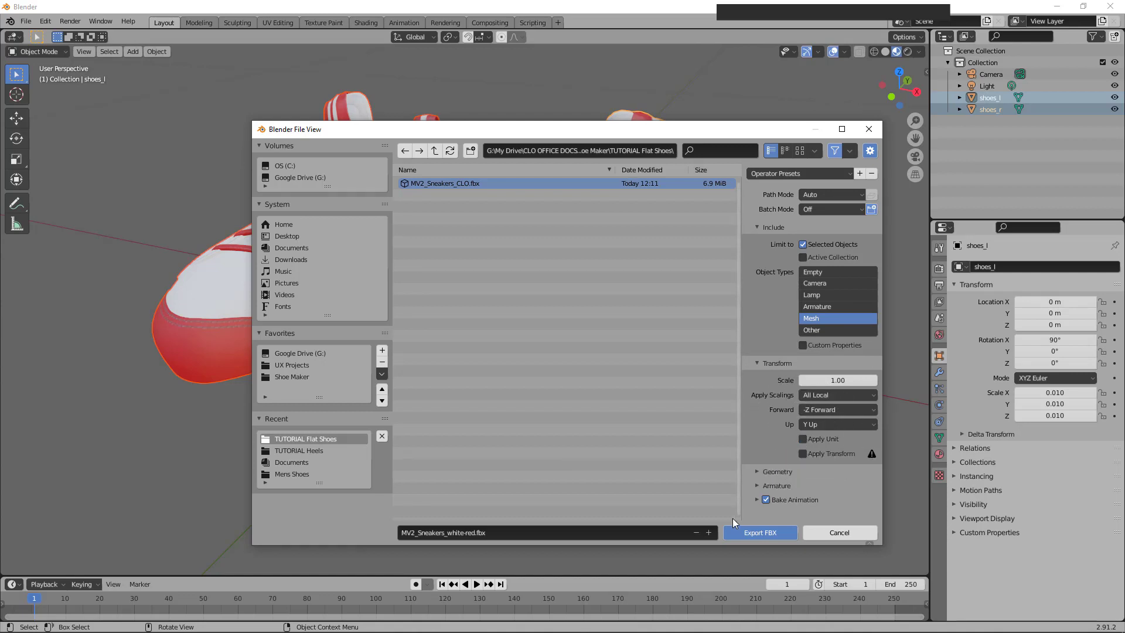
click(761, 532)
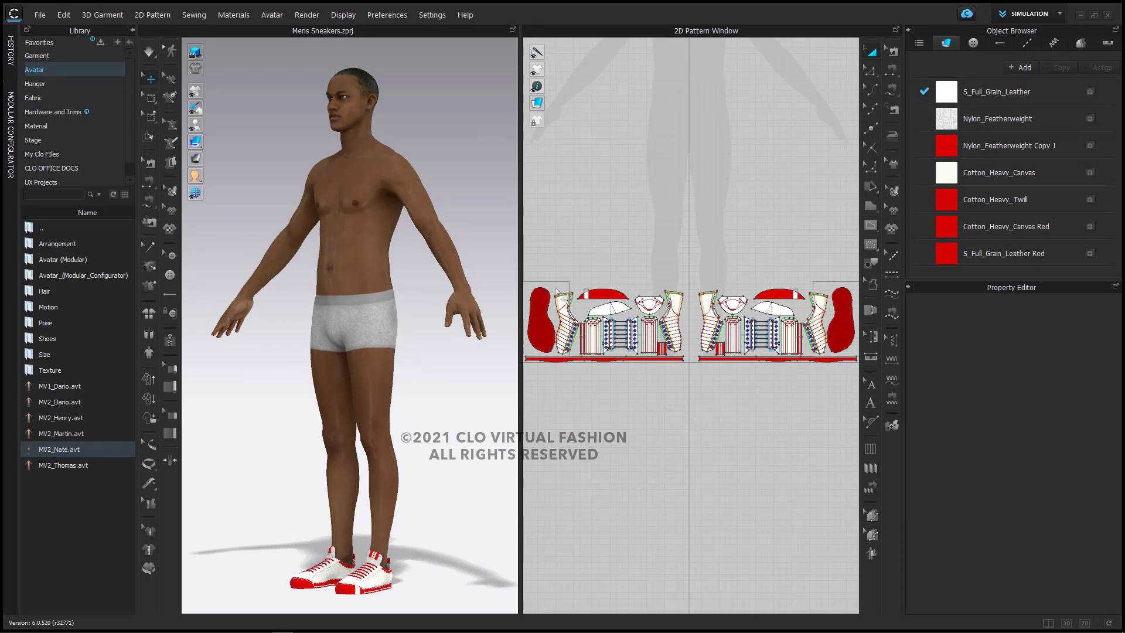
Switch to CLO and delete all the sneaker pattern pieces from the 2D pattern window.
scroll(580, 291, down, 2)
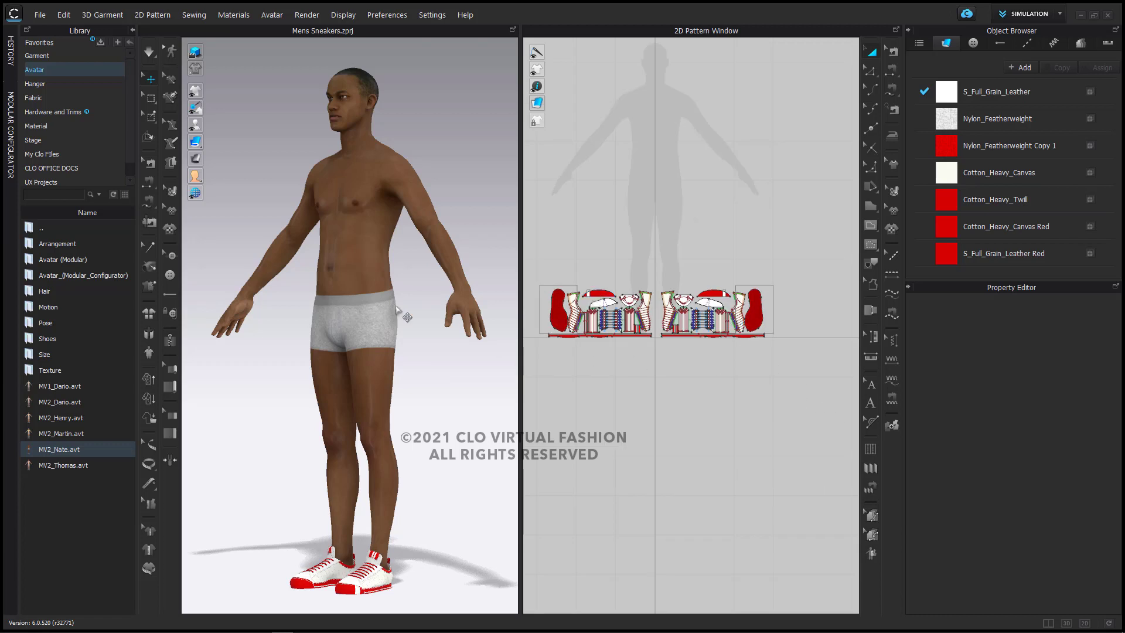
drag(796, 372, 517, 241)
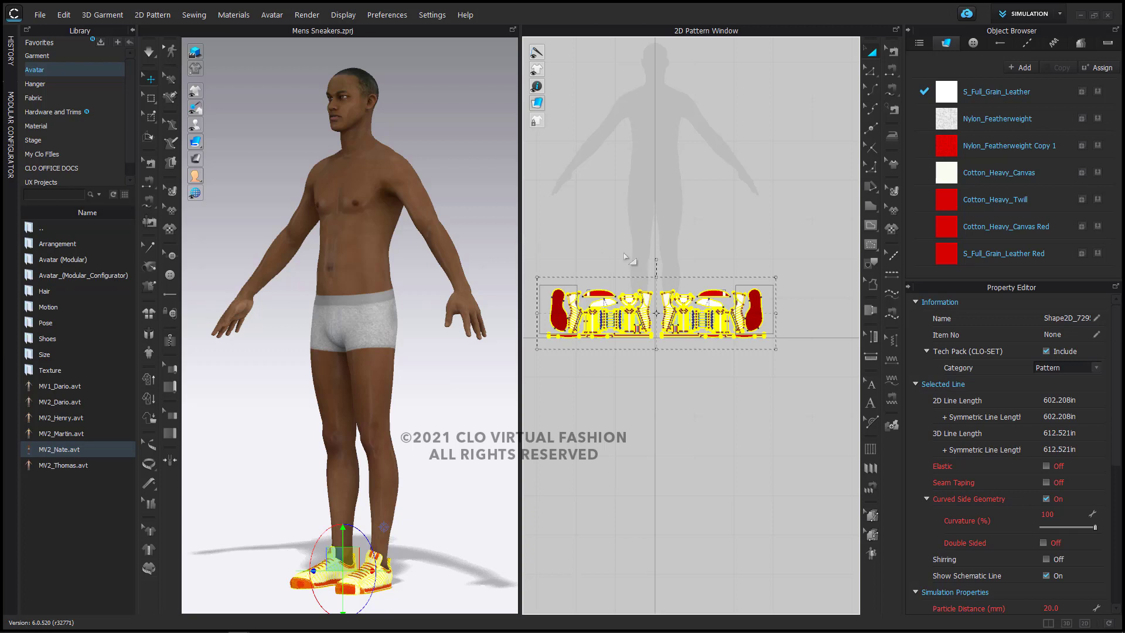
key(Delete)
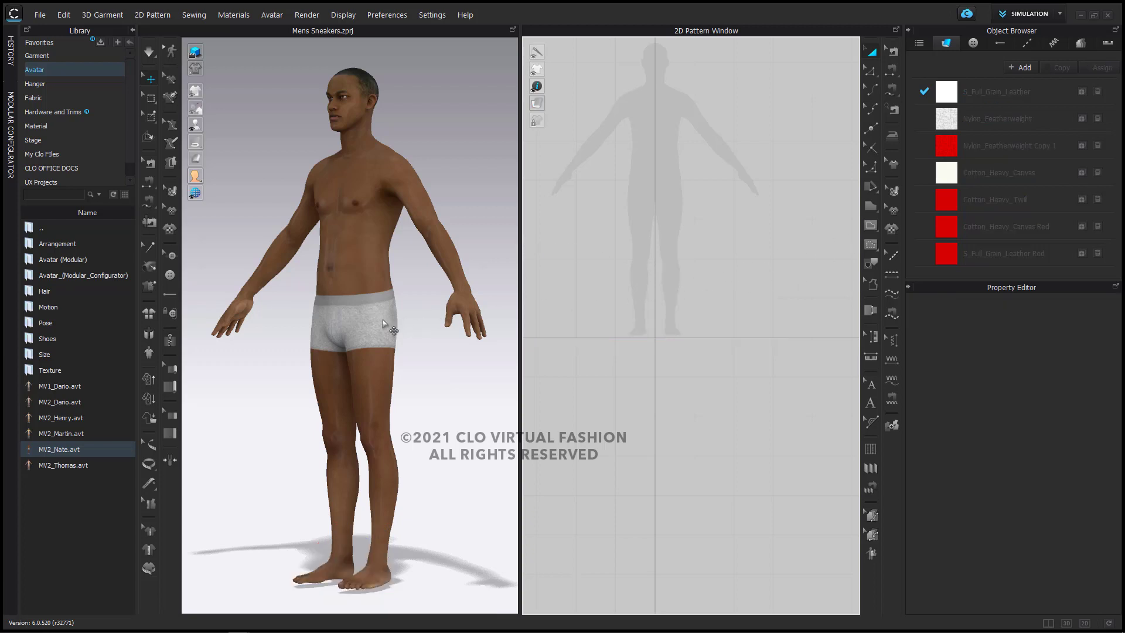
Open Register Hair/Shoes for the avatar and set the type to Shoes with the Flats option.
middle_drag(387, 326, 389, 208)
scroll(377, 320, up, 3)
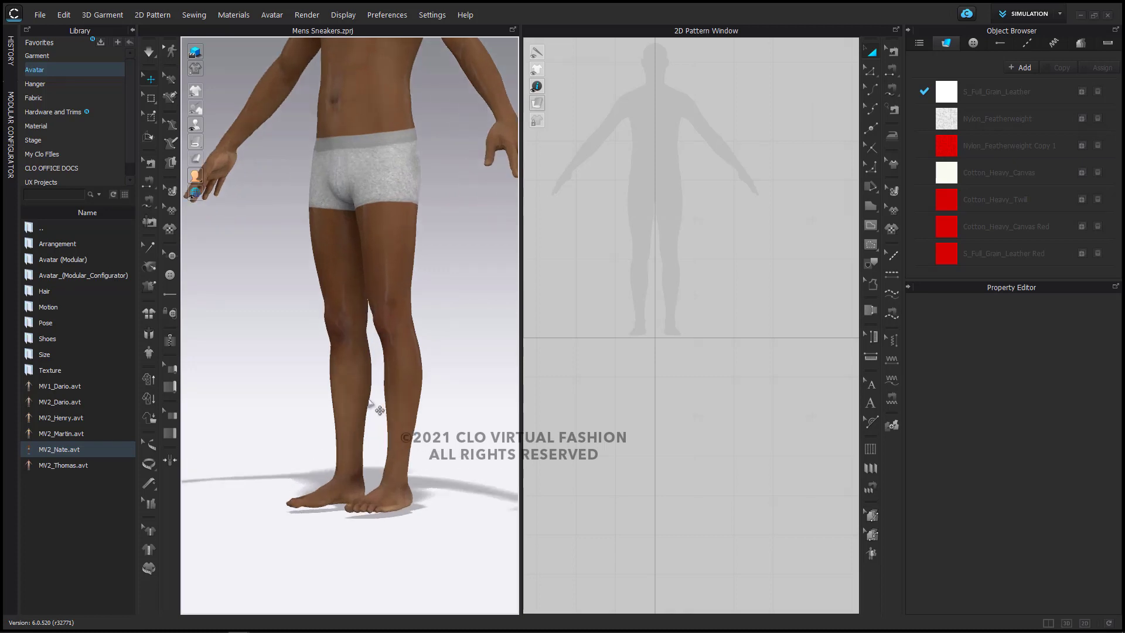
middle_drag(373, 405, 373, 278)
scroll(376, 290, up, 4)
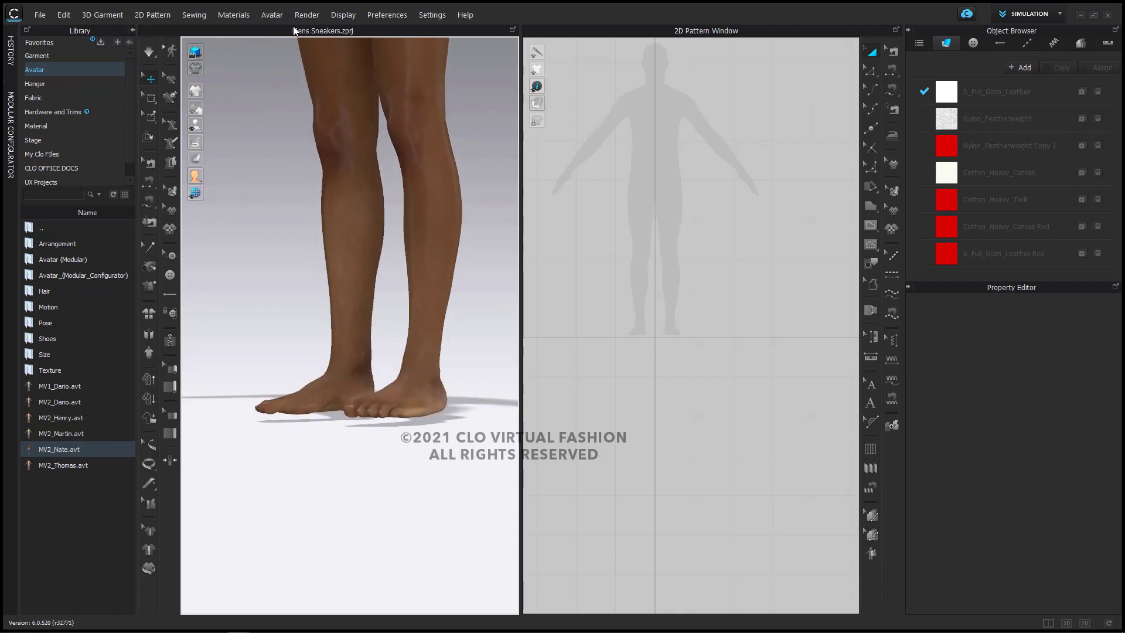
click(275, 17)
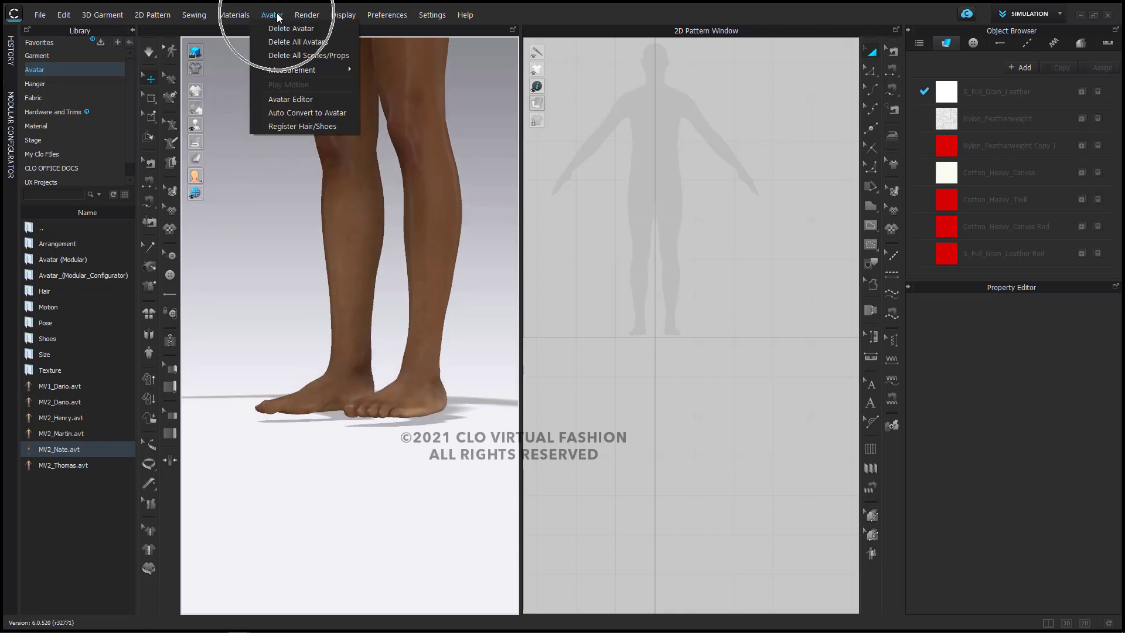
click(300, 128)
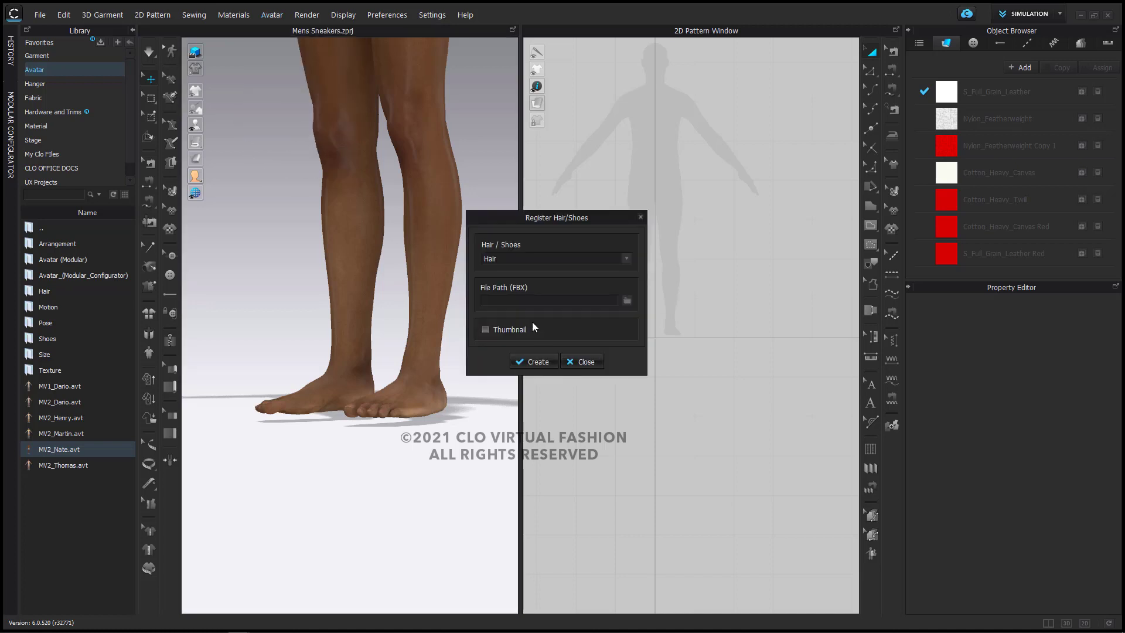
click(519, 261)
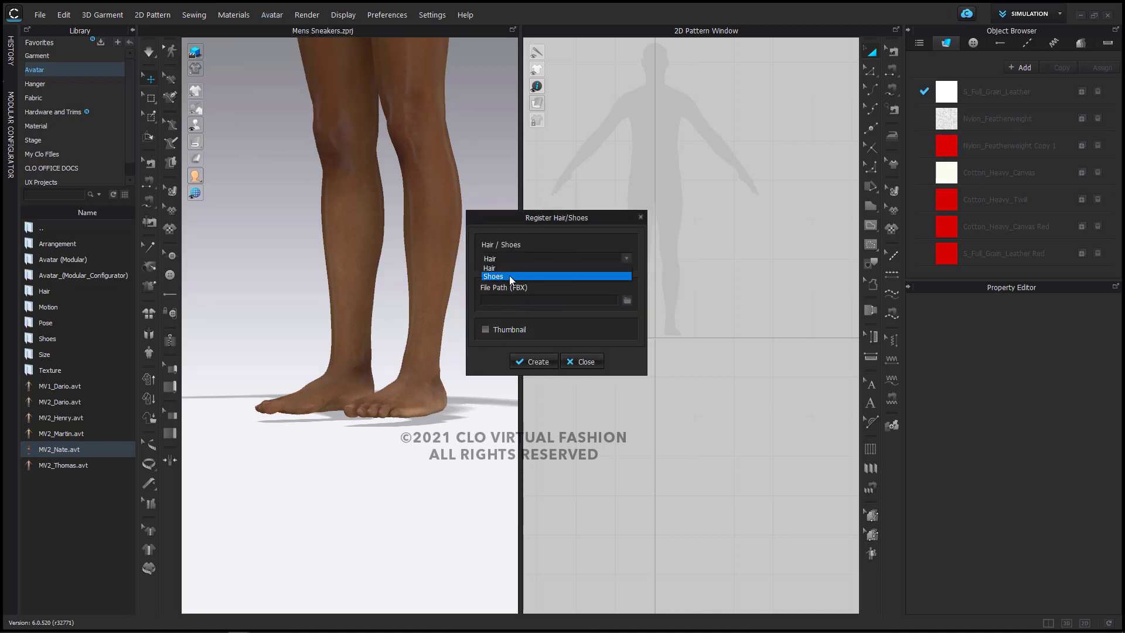
click(508, 276)
key(ctrl)
key(ctrl)
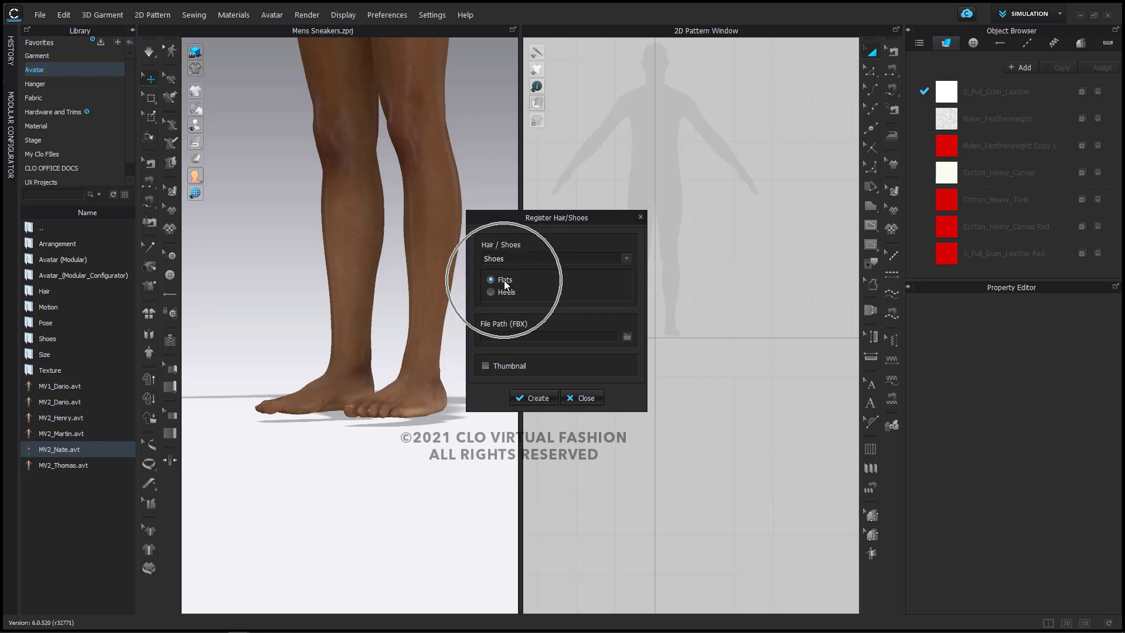
key(ctrl)
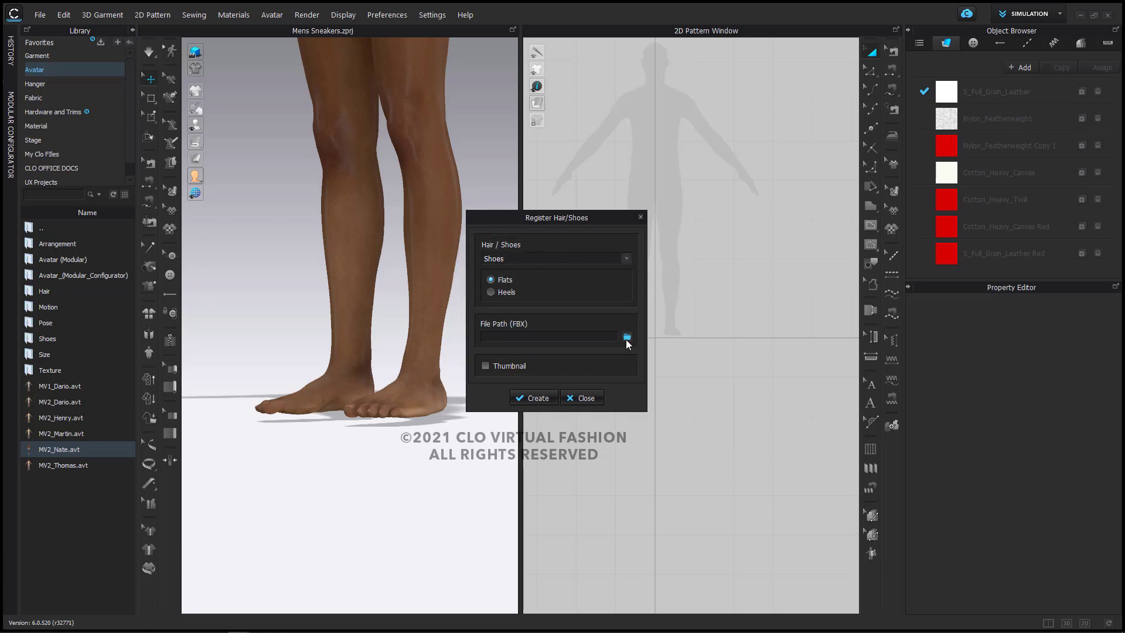
key(ctrl)
Set the FBX file path to MV2_Sneakers_white-red from the TUTORIAL Flat Shoes folder.
click(627, 338)
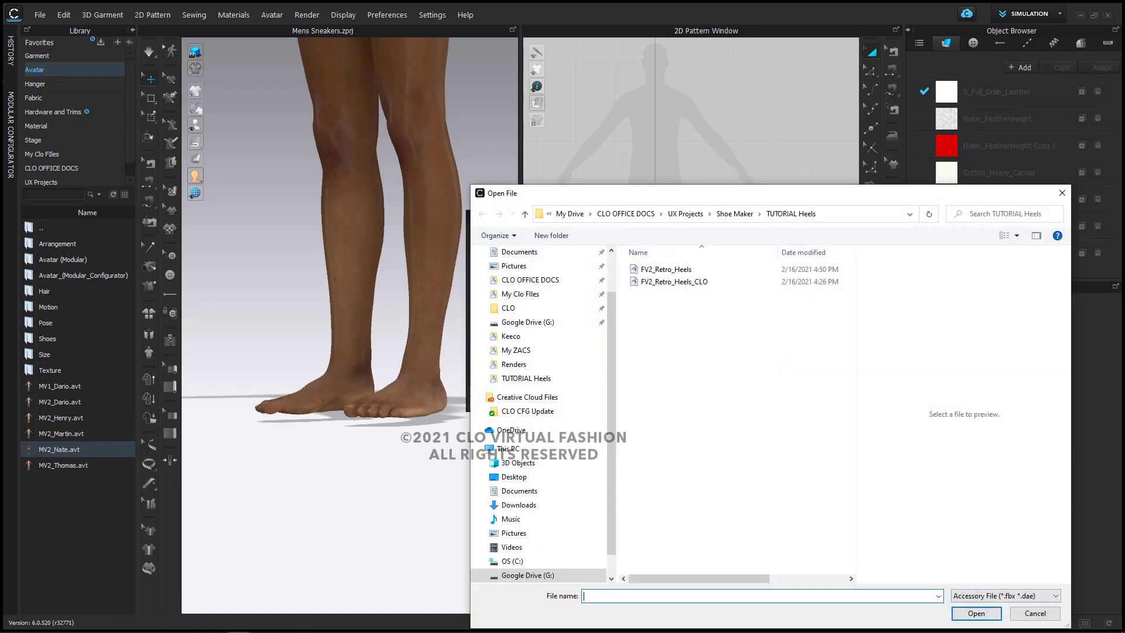
click(734, 214)
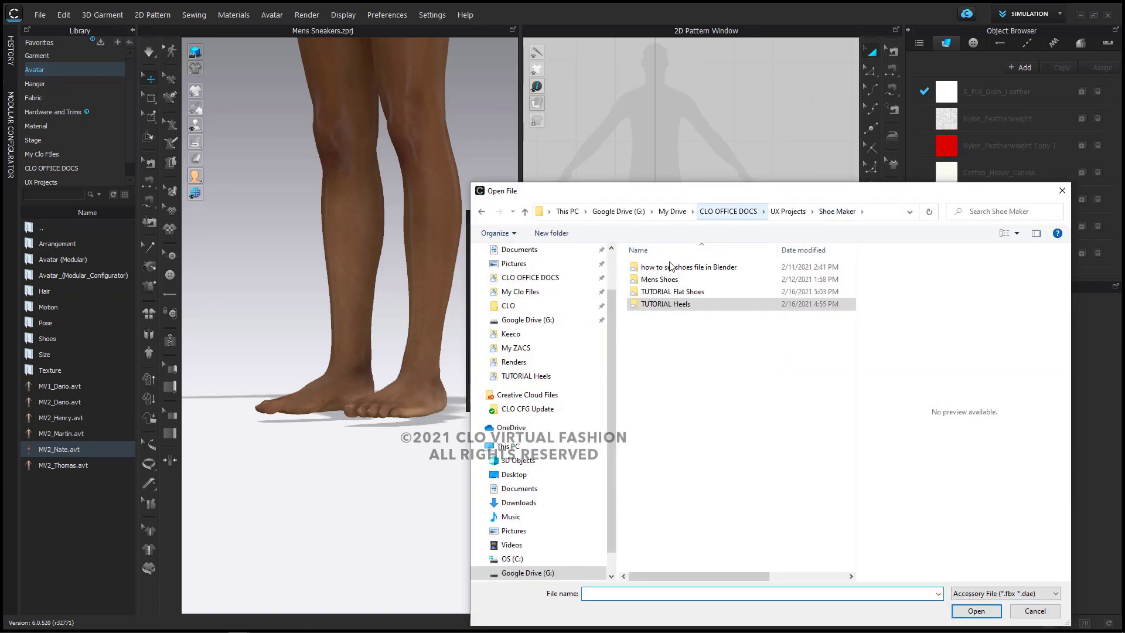
double_click(671, 292)
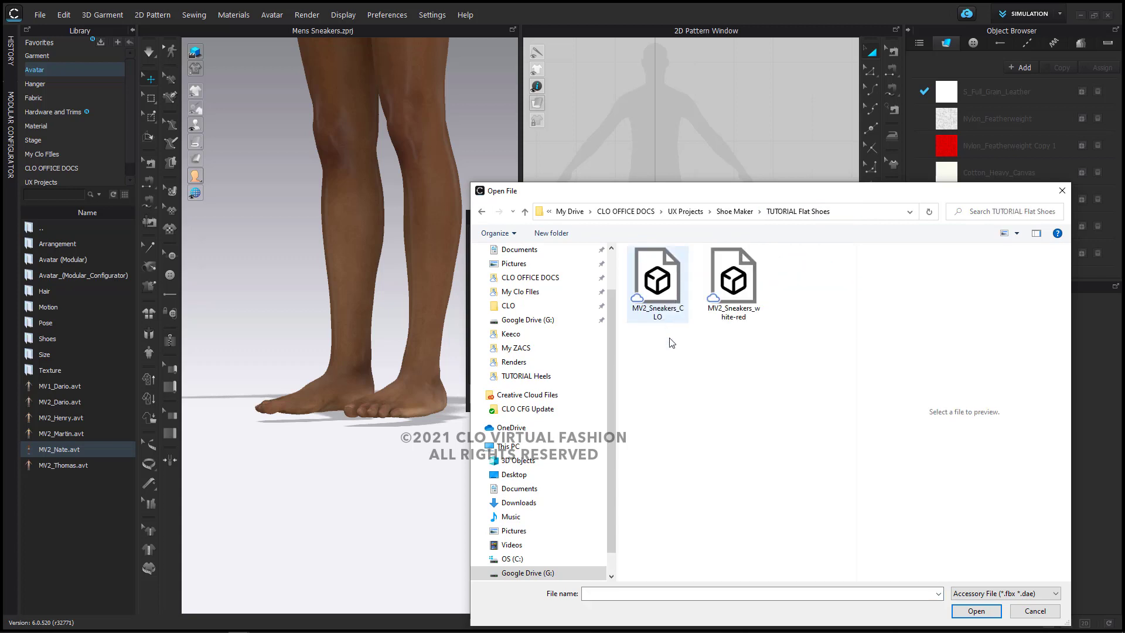
key(ctrl)
double_click(743, 294)
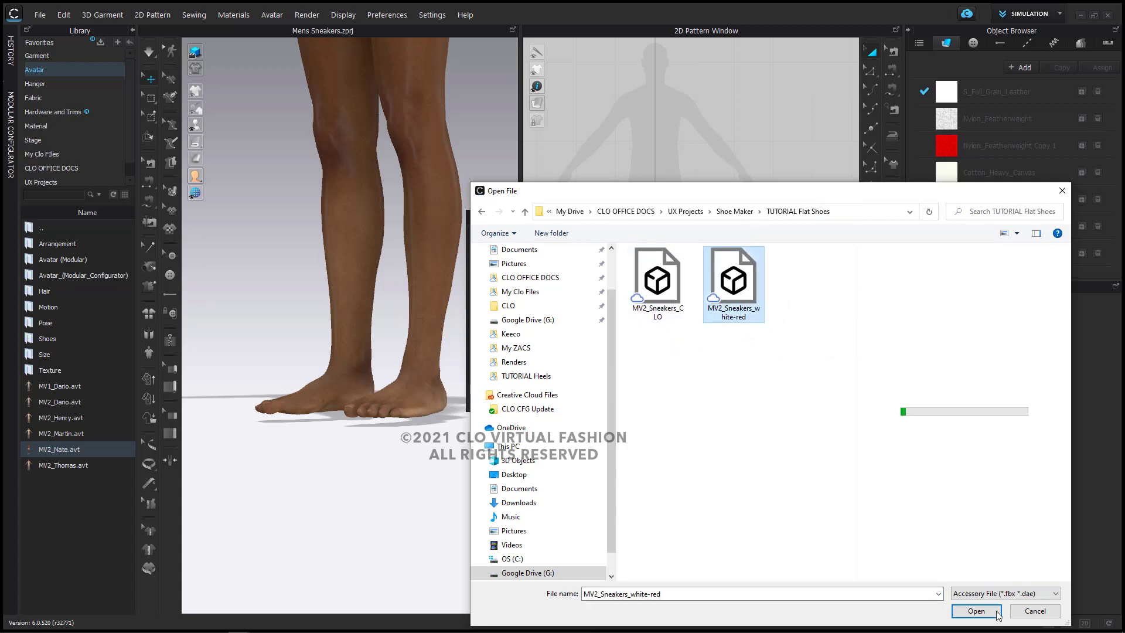
click(976, 611)
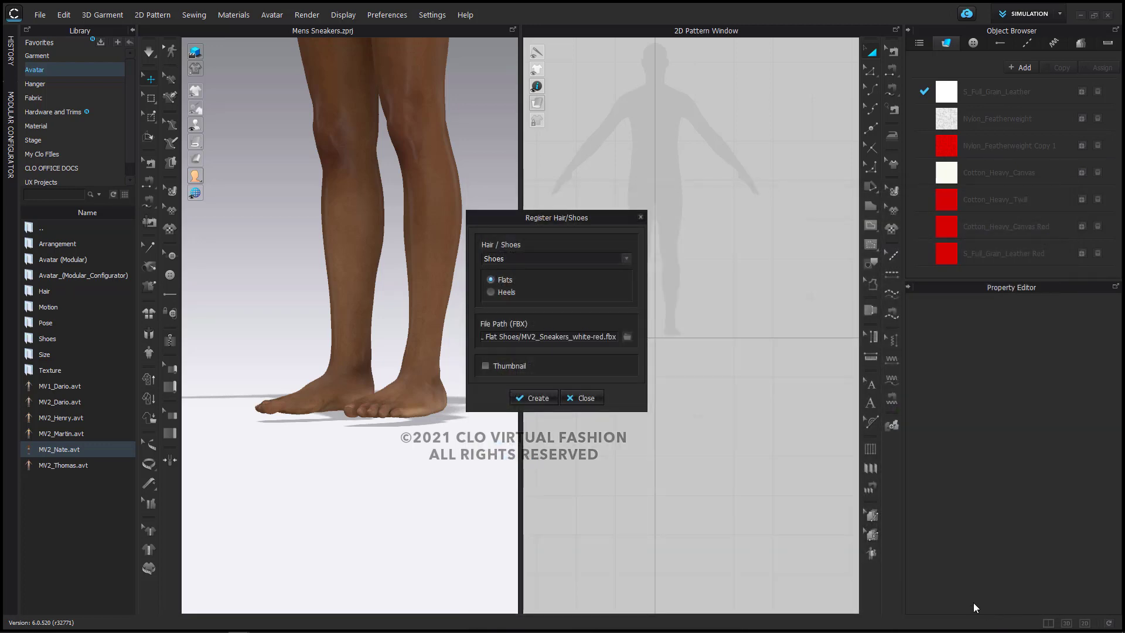
Enable the thumbnail for the shoe registration and assign the Mens Sneakers image from the Renders folder.
key(ctrl)
click(498, 365)
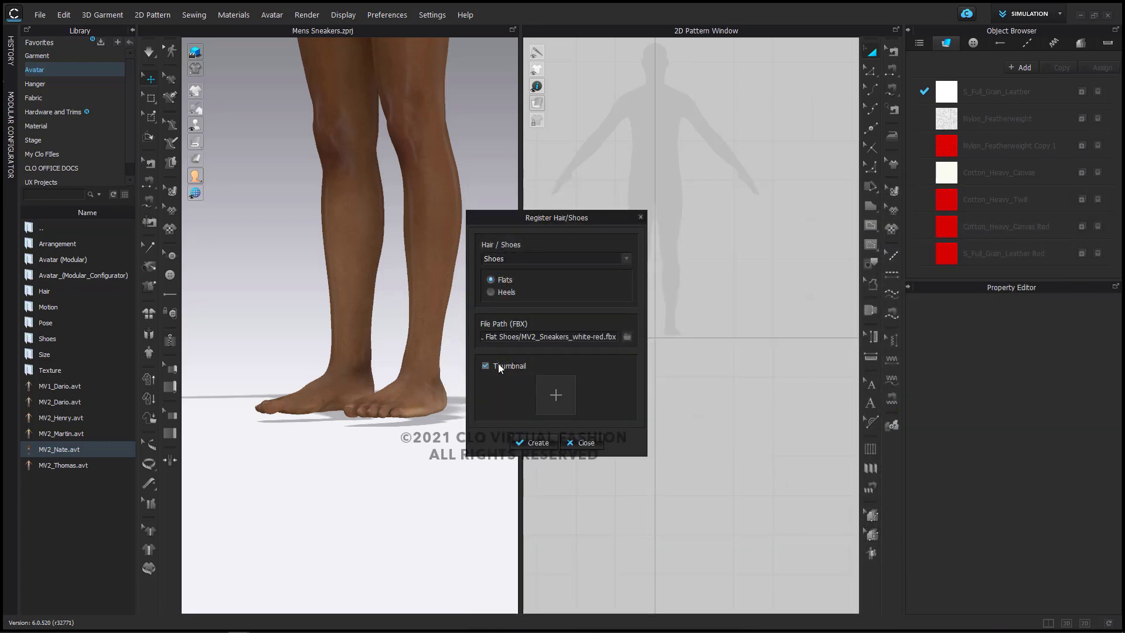
click(557, 390)
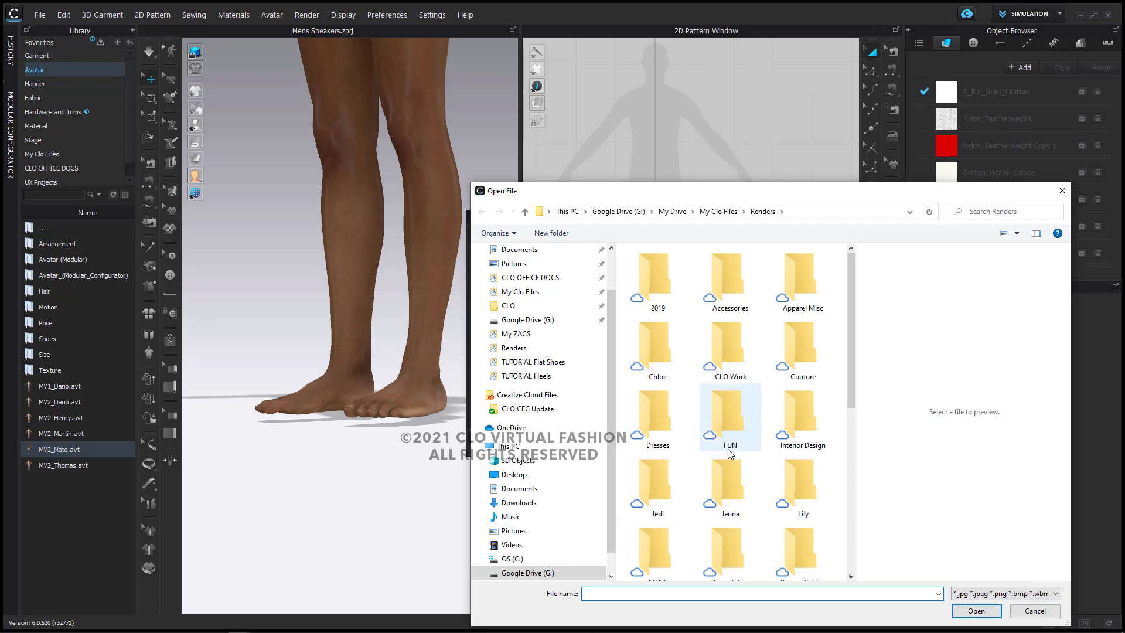
scroll(728, 448, down, 10)
click(657, 545)
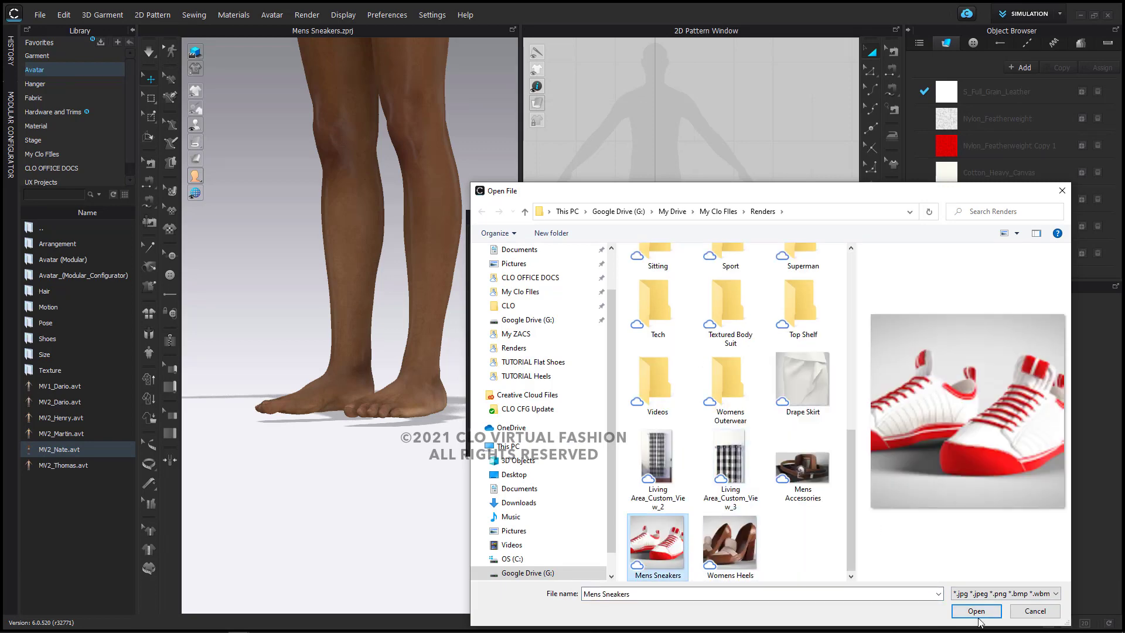
click(976, 614)
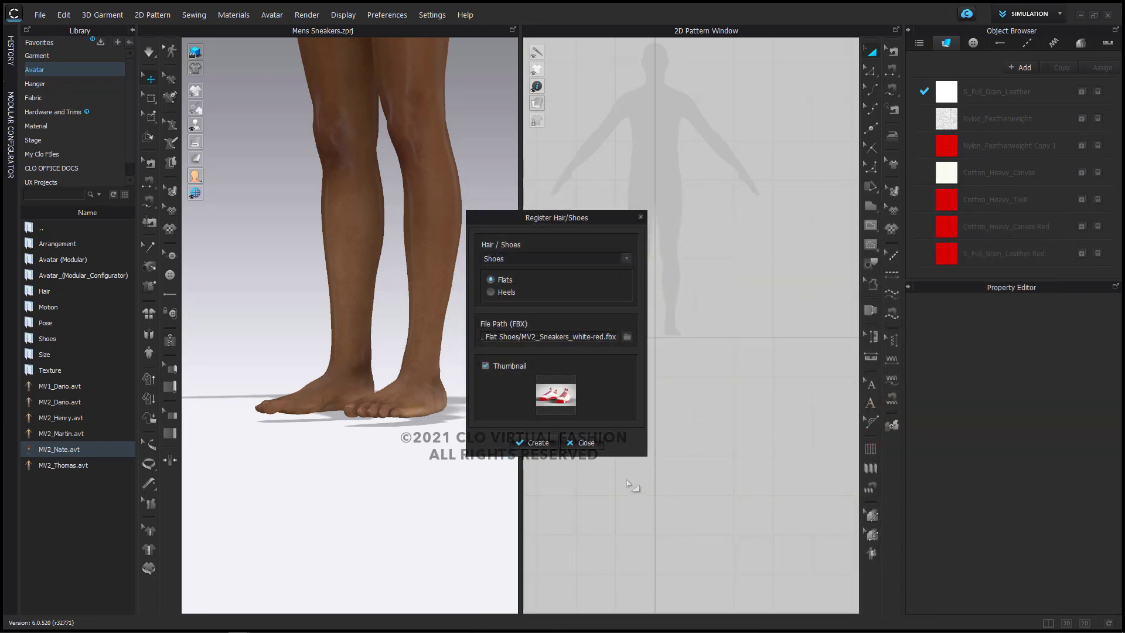
Create the shoe accessory file as MV2_Sneakers_White-Red (.zacs) in the TUTORIAL Flat Shoes folder and close the registration.
click(534, 445)
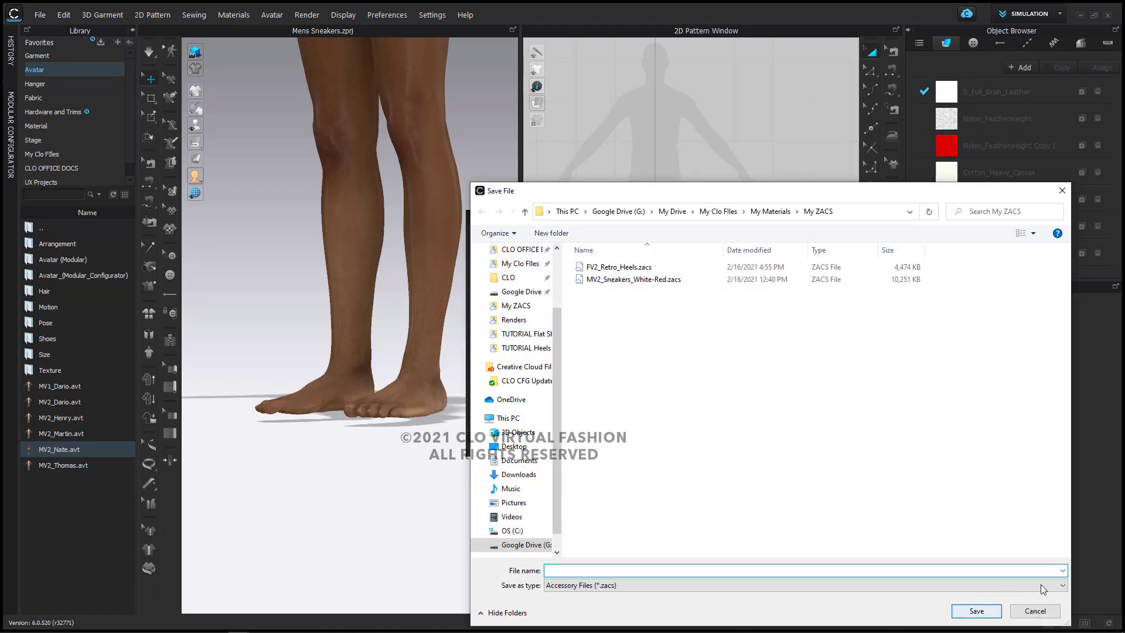
click(587, 571)
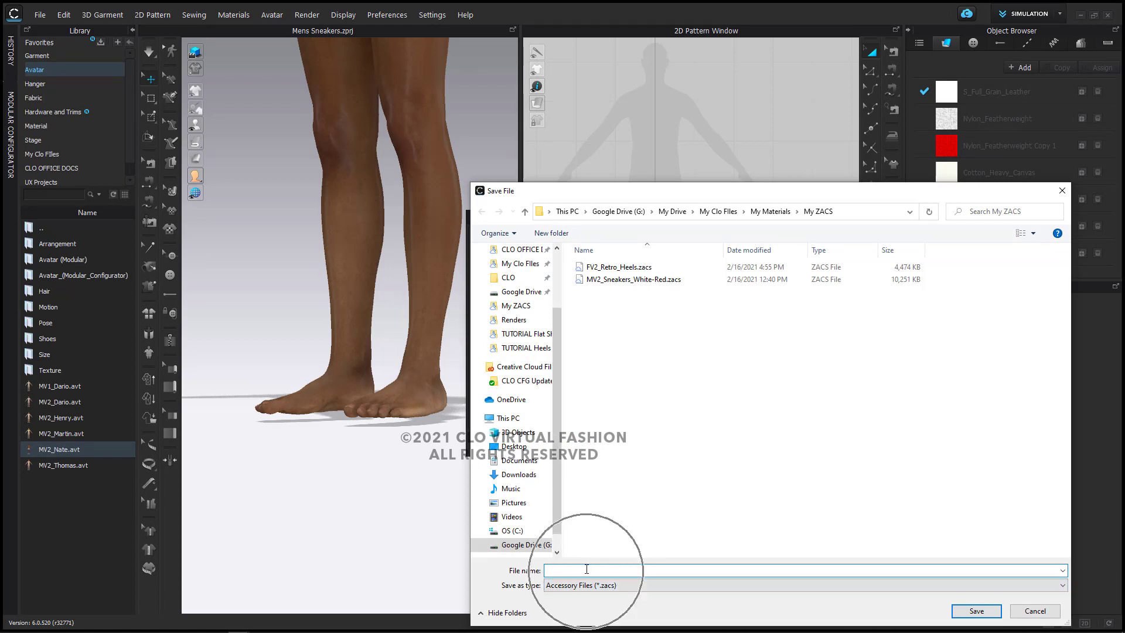
drag(631, 191, 540, 123)
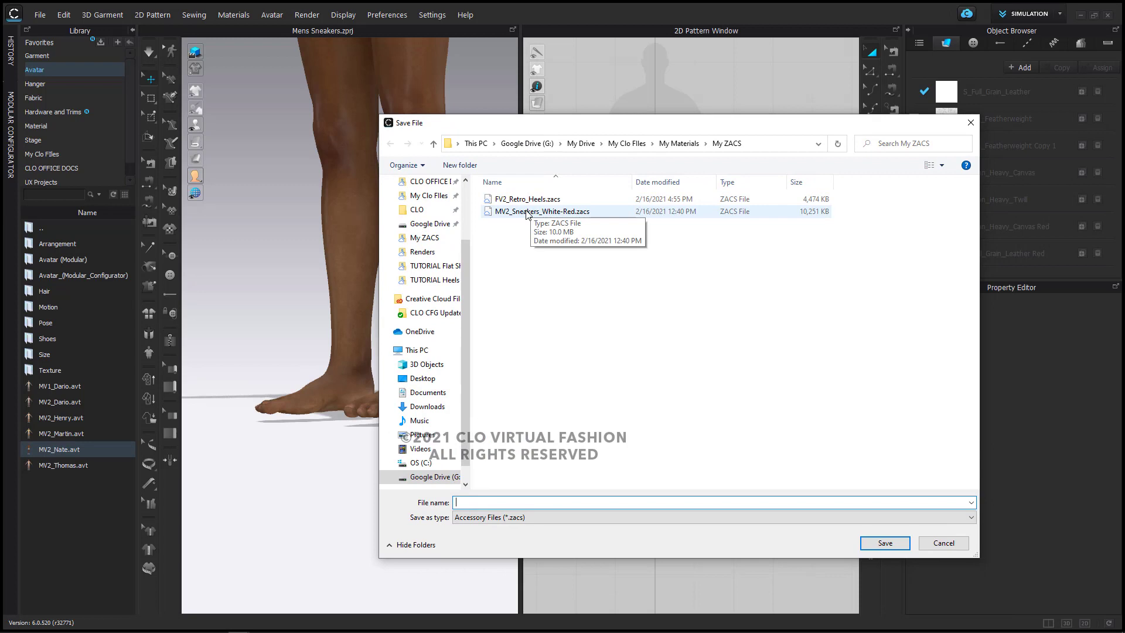
click(439, 265)
click(491, 503)
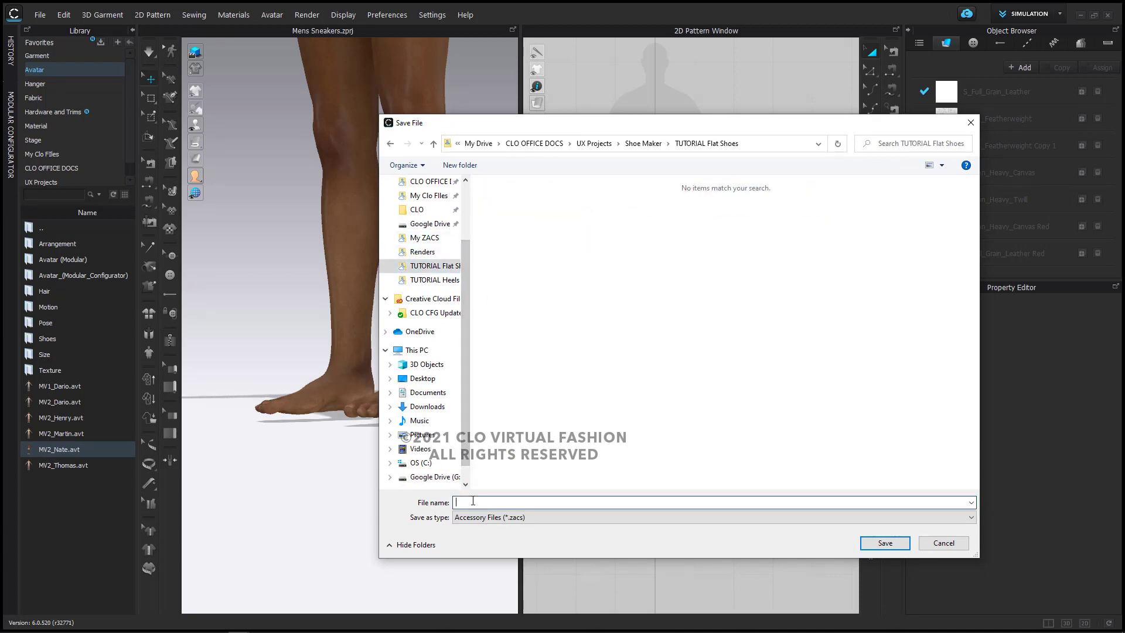
text(MV2_Sneakers)
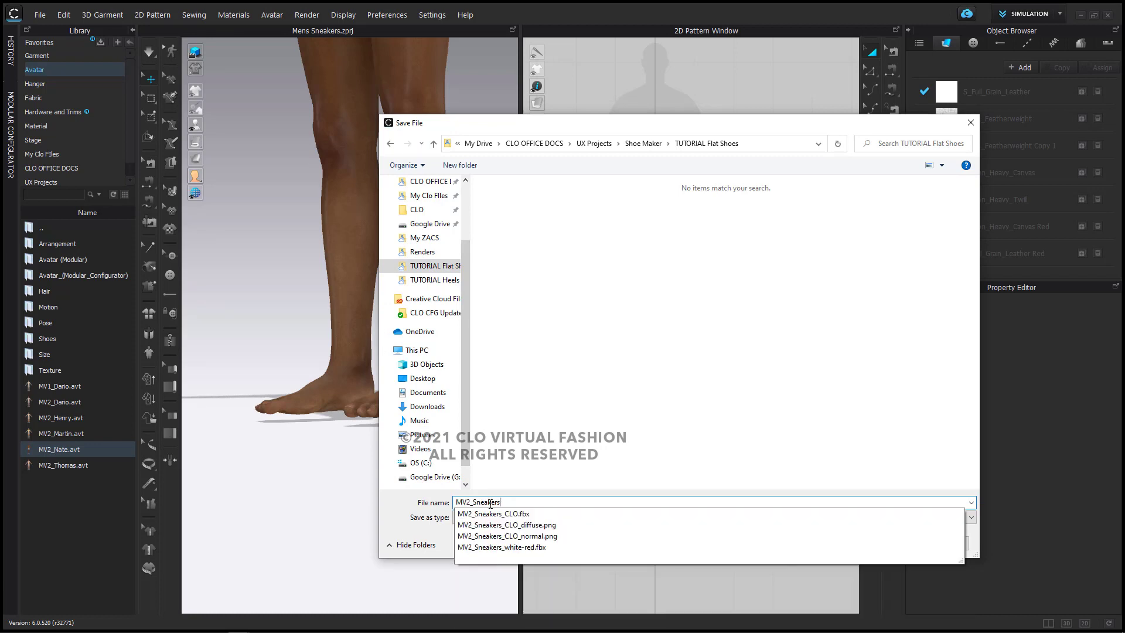
text(_White-Red)
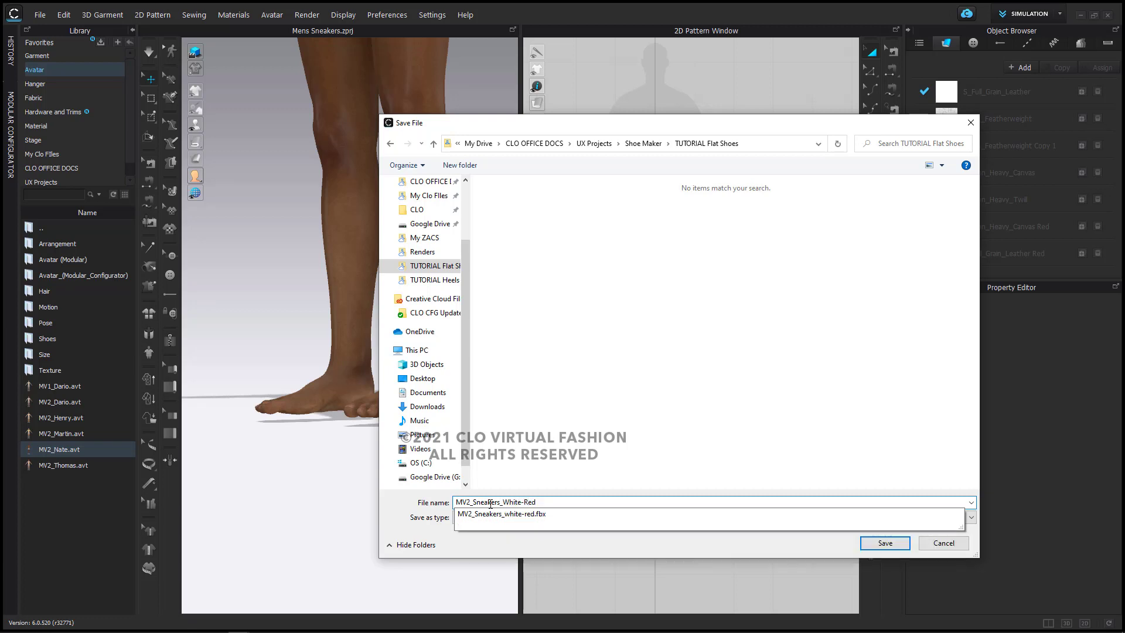
click(547, 464)
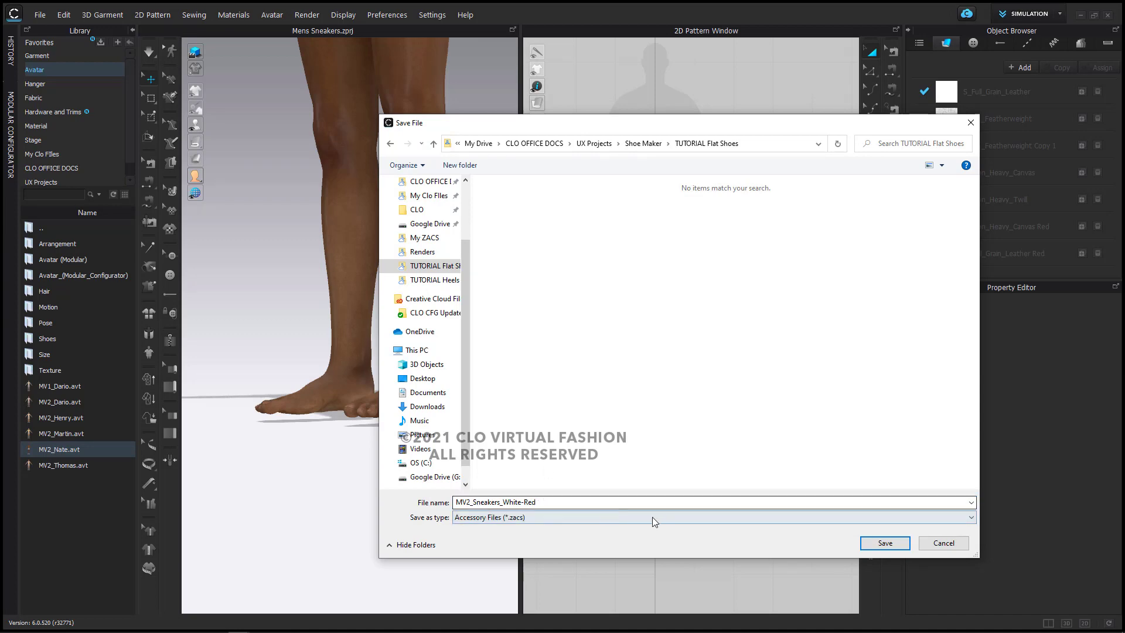
click(876, 543)
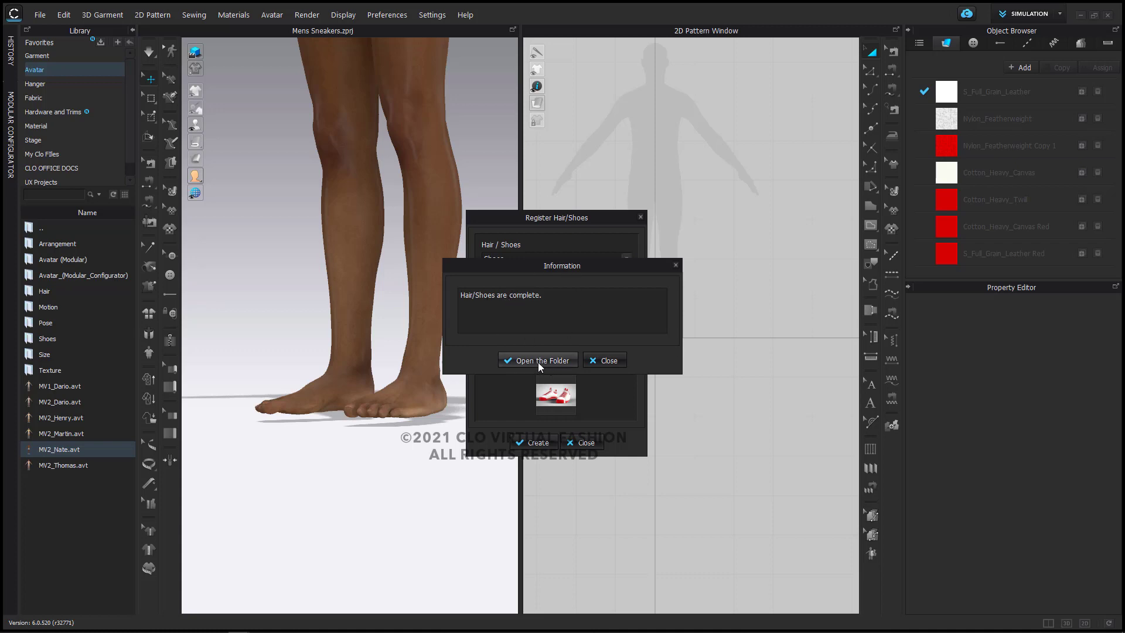
click(609, 361)
click(584, 443)
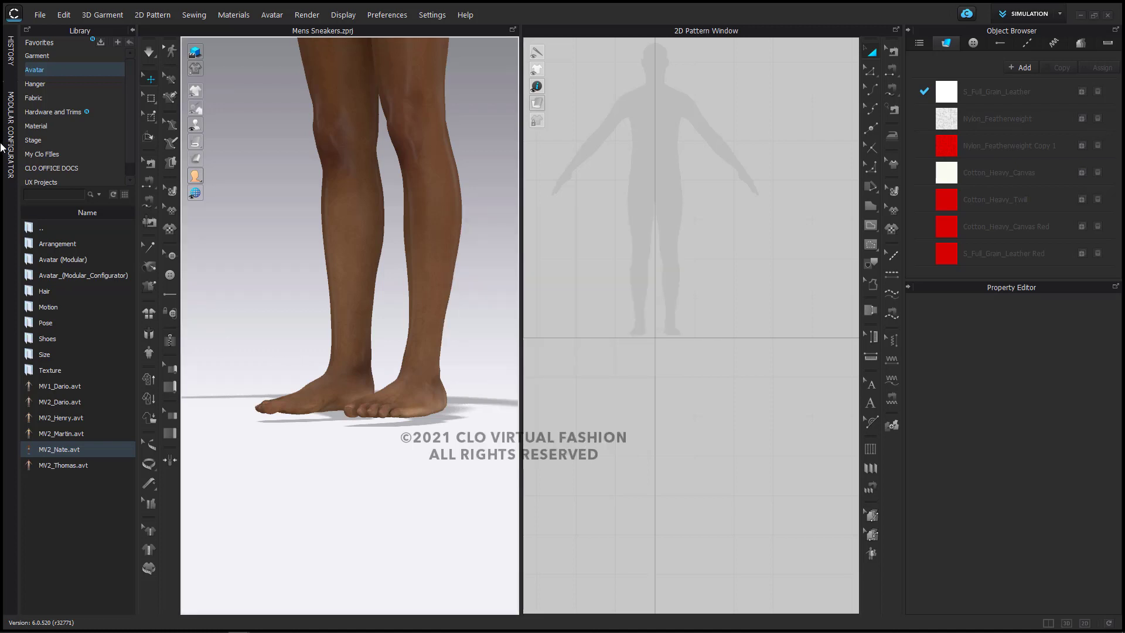
Load MV2_Sneakers_White-Red.zacs onto the avatar from the Shoe Maker project folder in UX Projects.
click(43, 183)
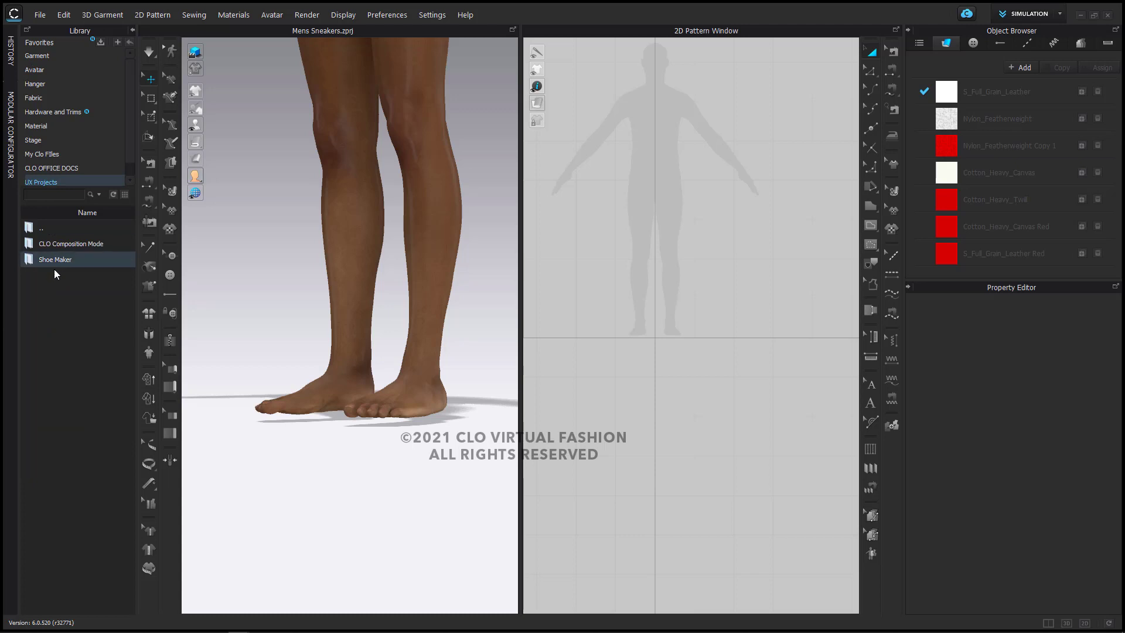
double_click(75, 265)
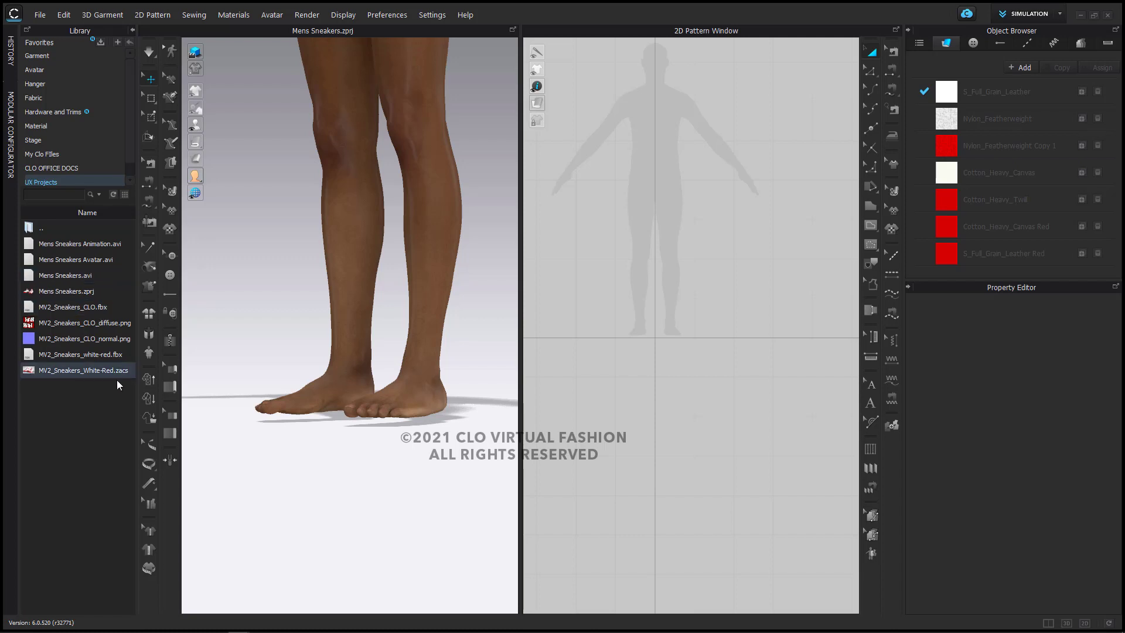
click(126, 194)
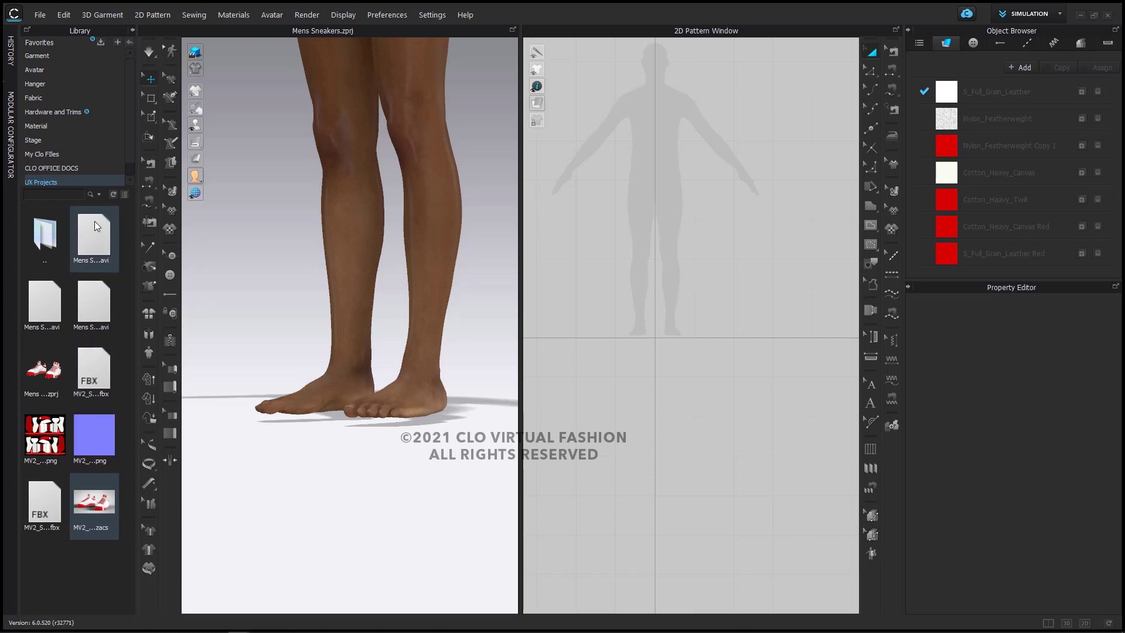
click(125, 196)
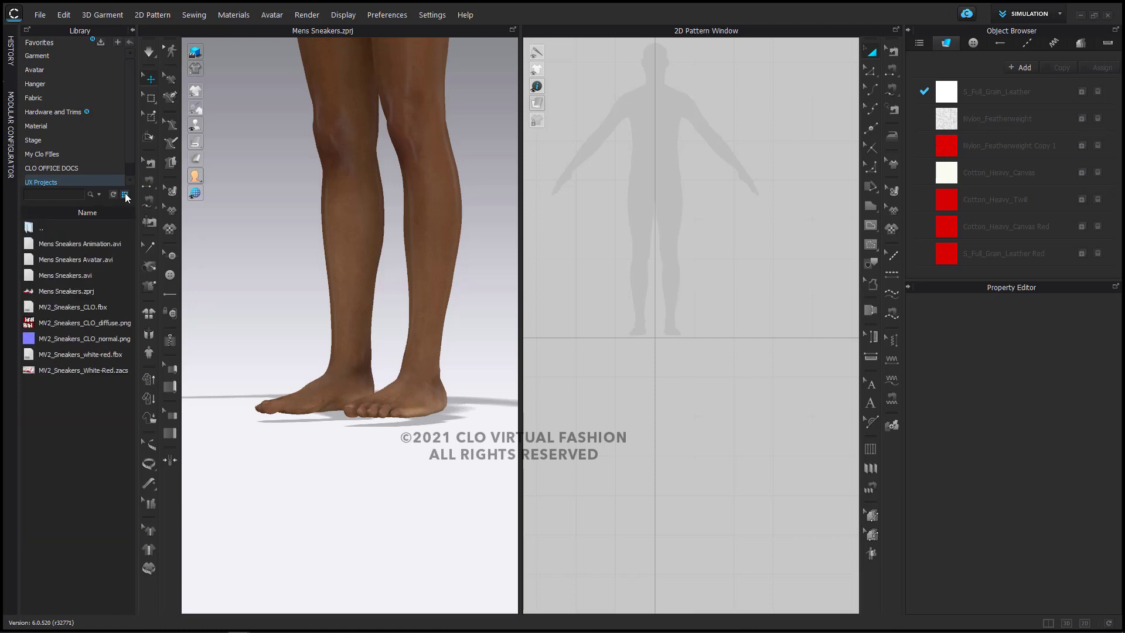
double_click(65, 372)
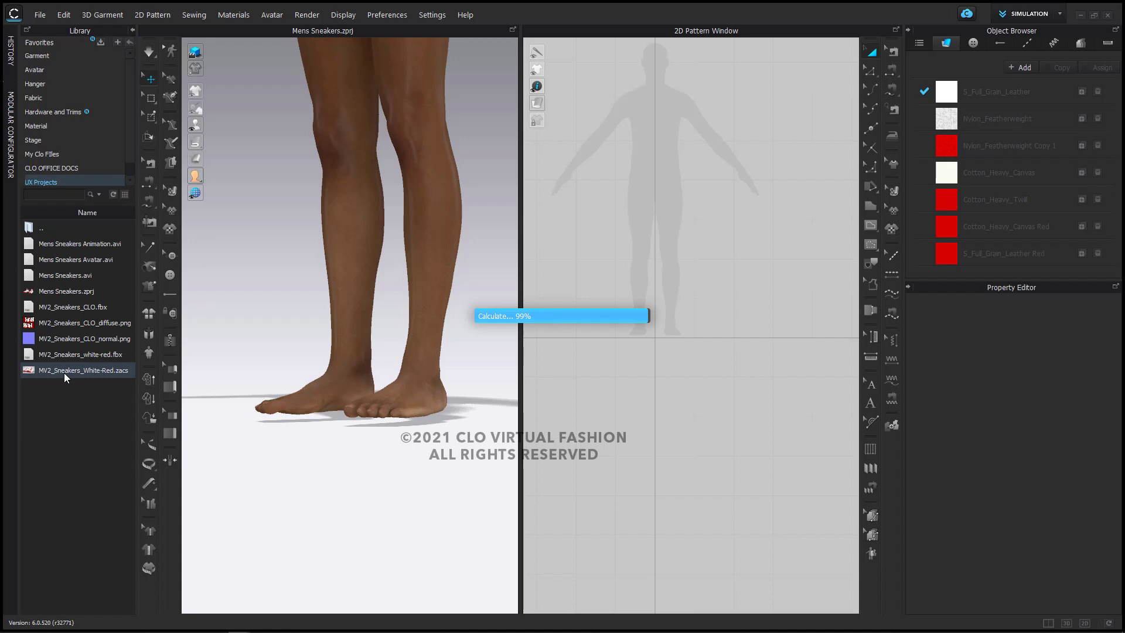
scroll(337, 507, up, 10)
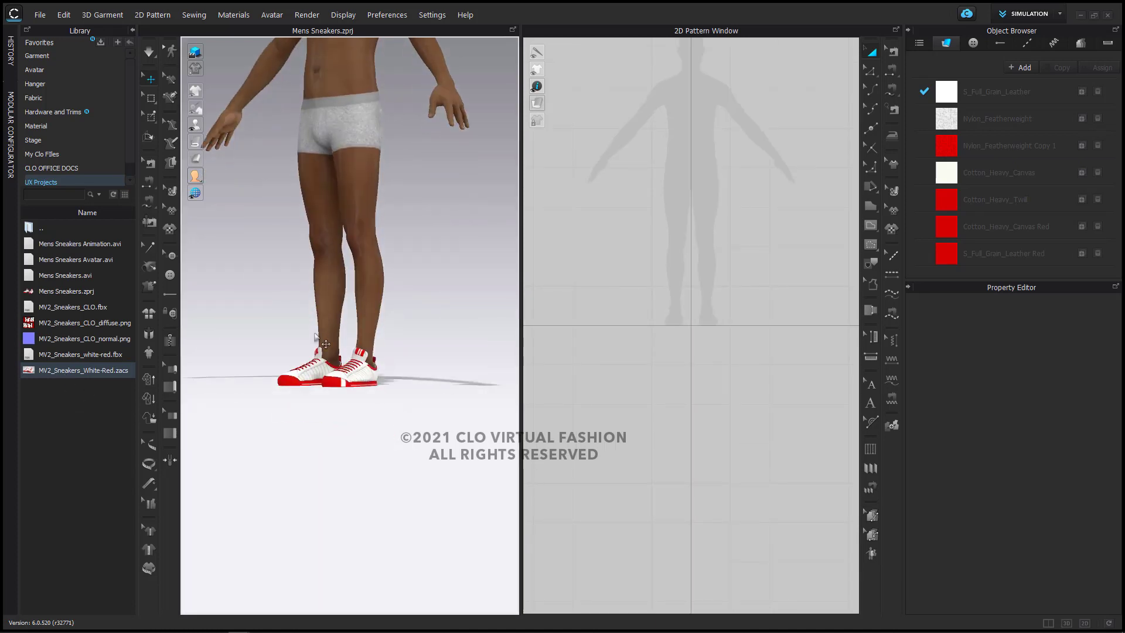
right_drag(367, 334, 383, 369)
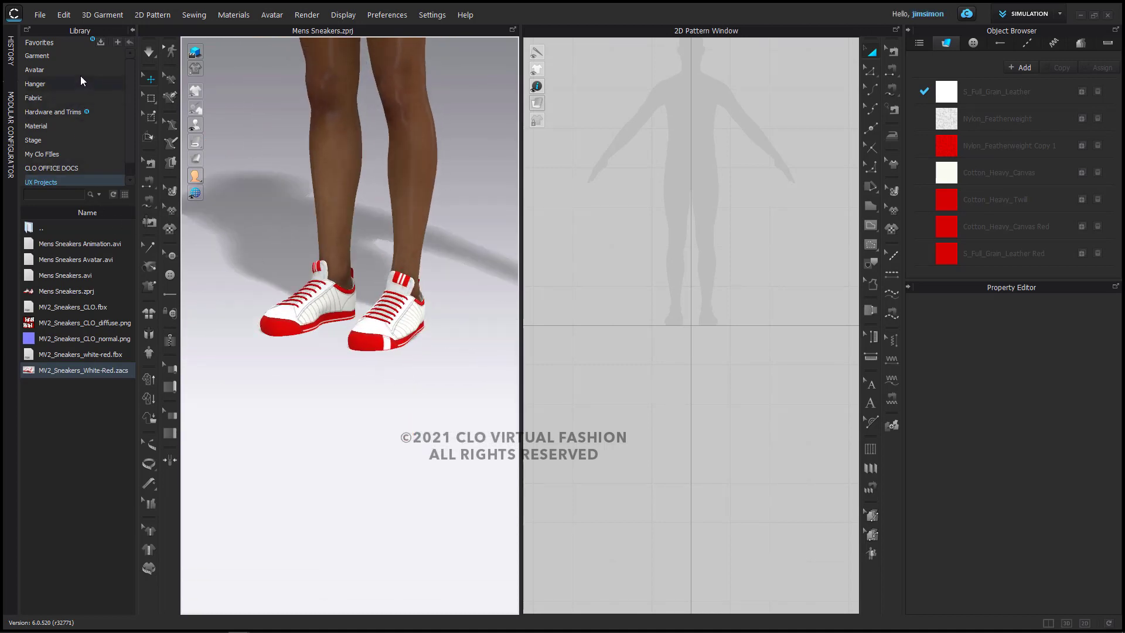
Show the Male_V2 avatar poses as thumbnails and apply the MV2_Flatonfloor_07 pose to the avatar.
click(35, 70)
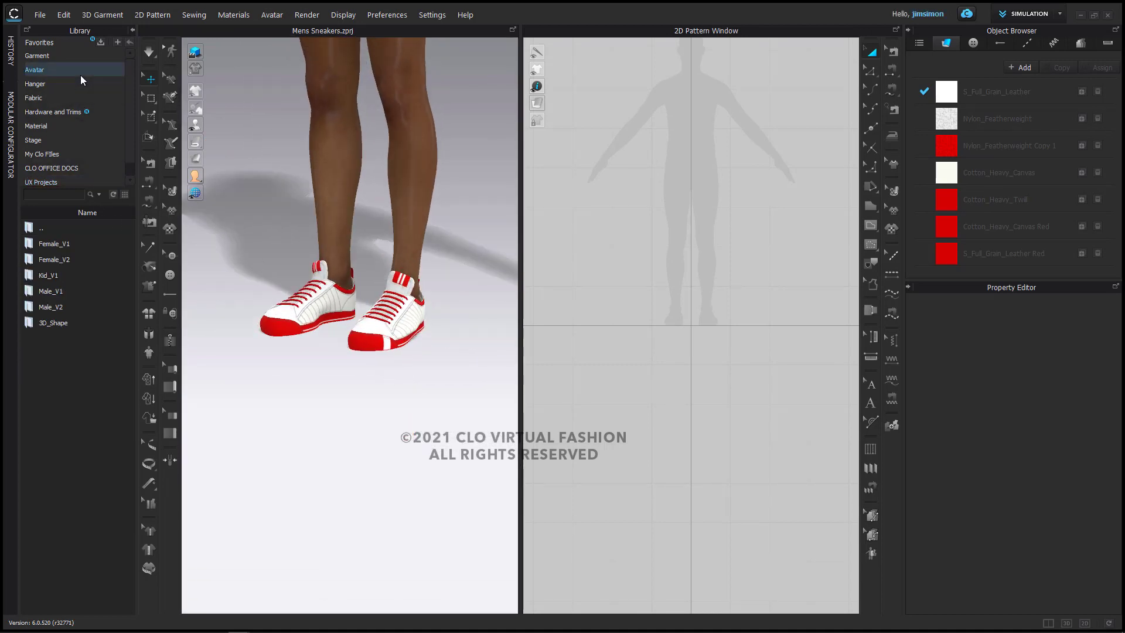
double_click(77, 307)
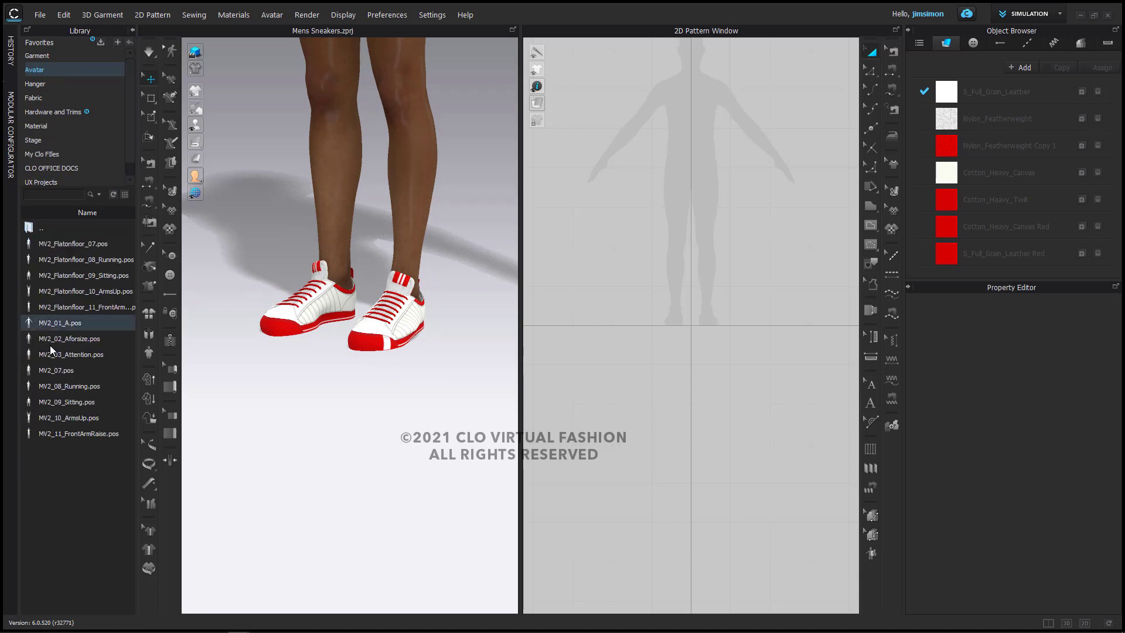
click(125, 194)
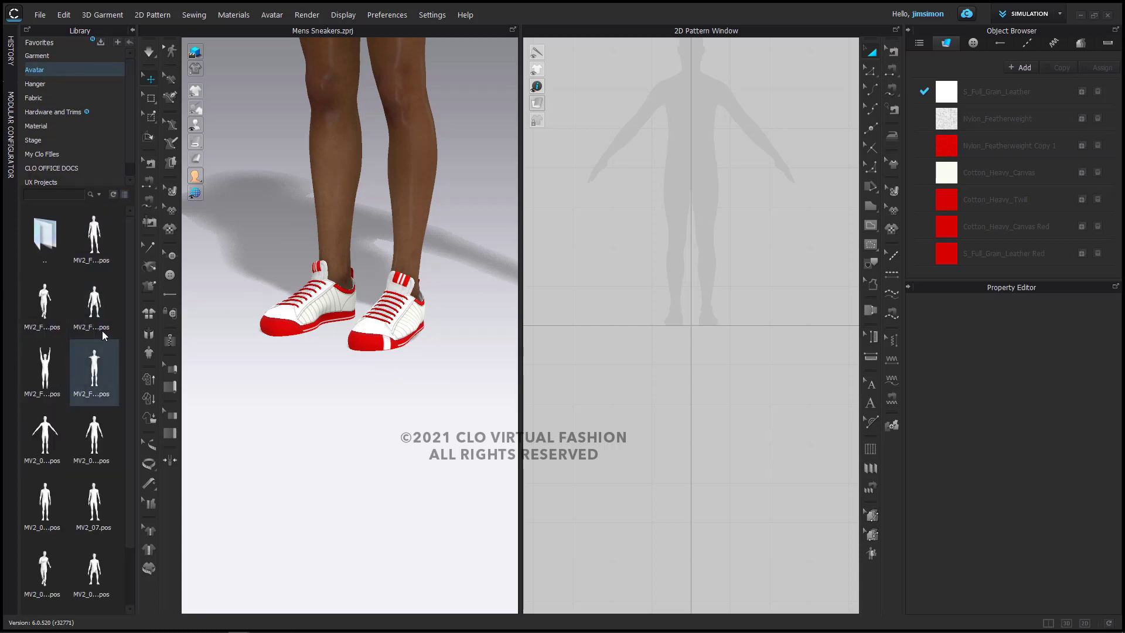
double_click(94, 256)
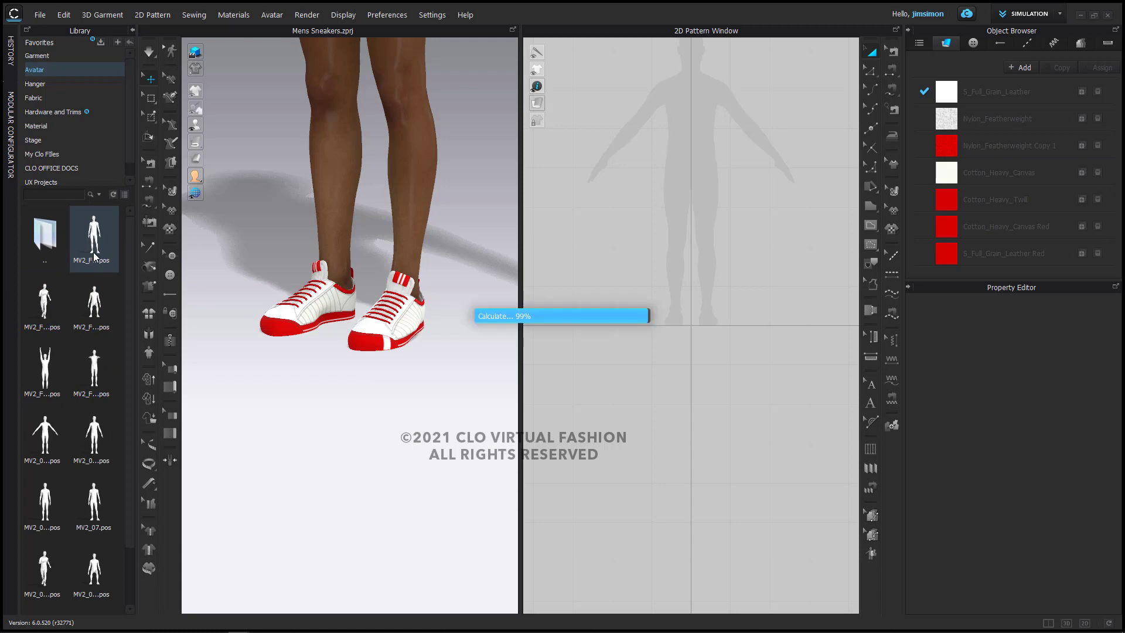
click(570, 357)
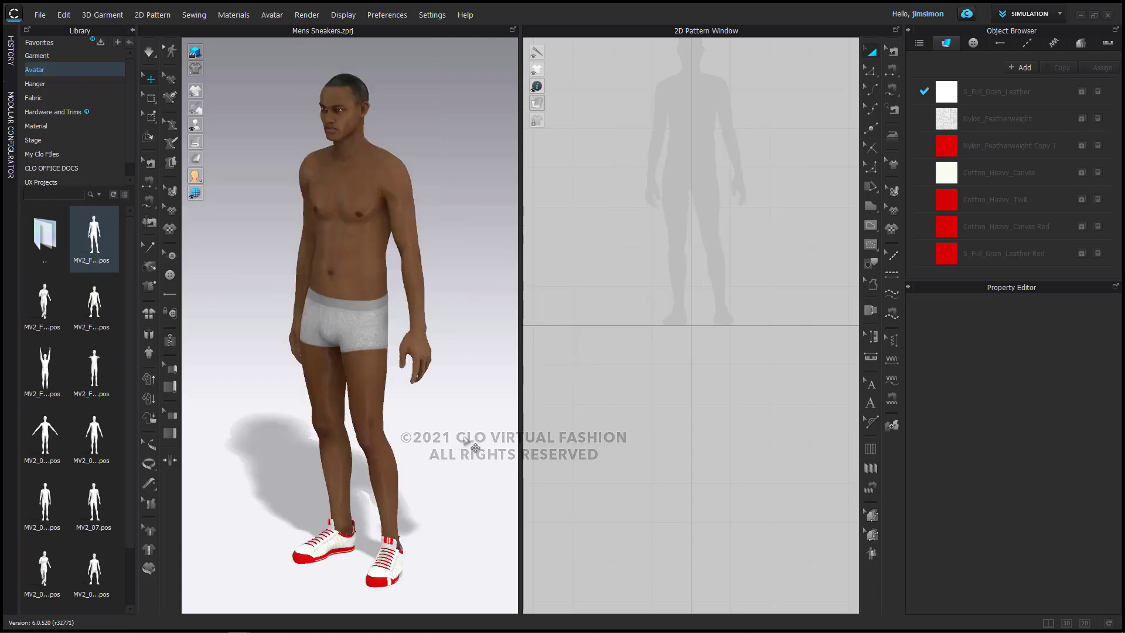
middle_drag(466, 440, 440, 338)
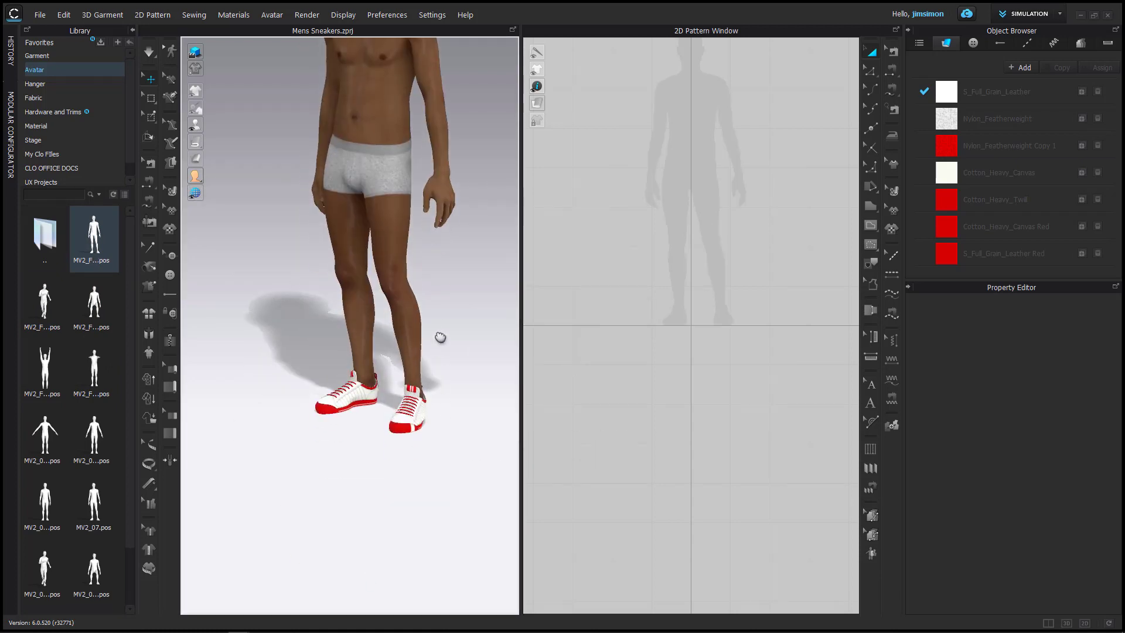
Apply the MV2_Flatonfloor_08_Running pose to the avatar.
double_click(47, 316)
click(568, 357)
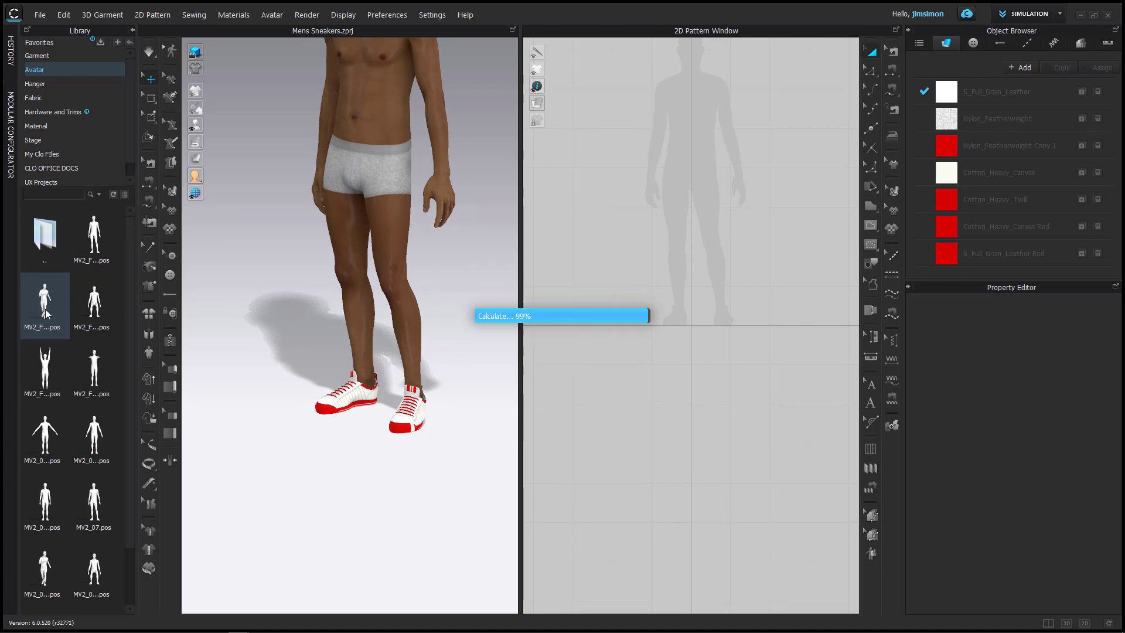
middle_drag(460, 400, 450, 340)
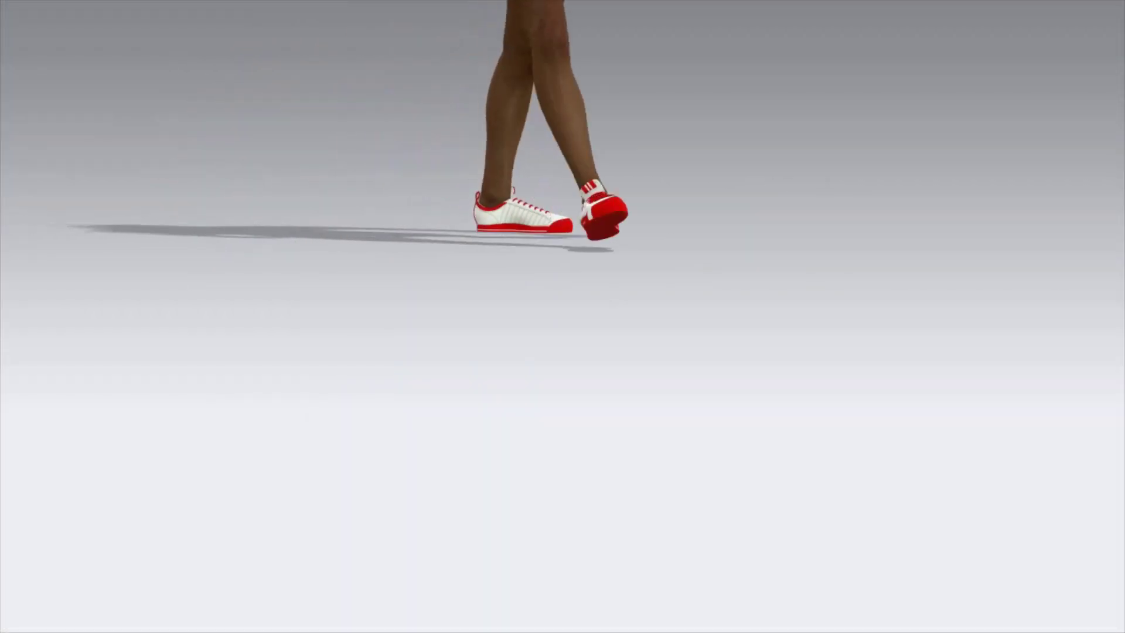
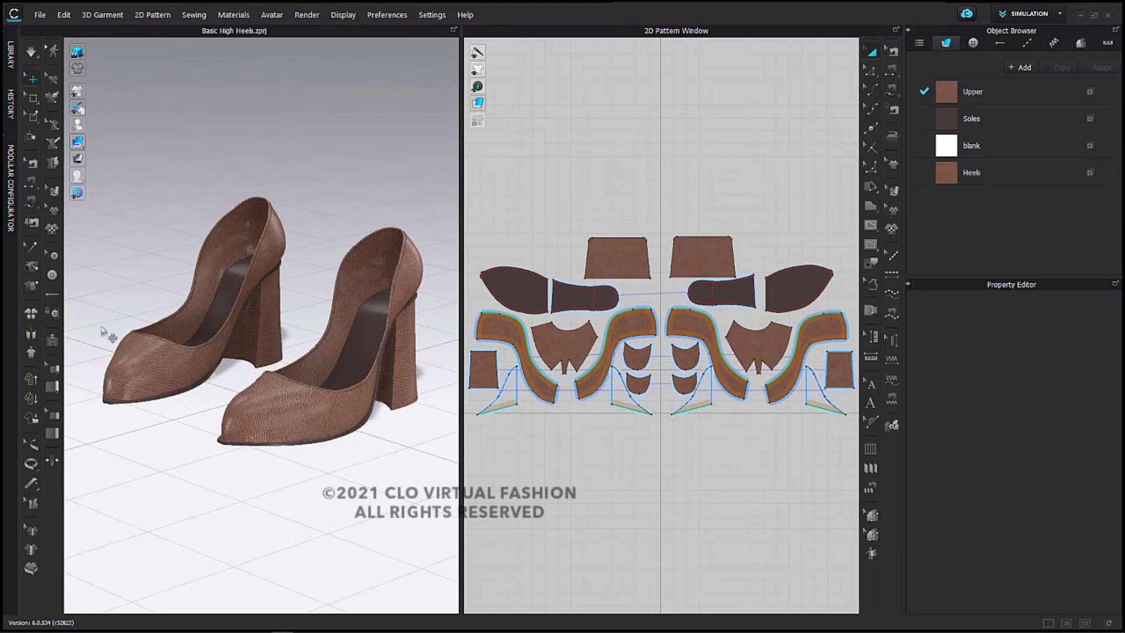
Examine which pattern pieces of the Basic High Heels project use the Upper, Soles and Heels fabrics, and inspect the heels in 3D.
key(ctrl)
key(ctrl)
key(ctrl)
click(947, 98)
click(946, 97)
click(943, 97)
click(943, 96)
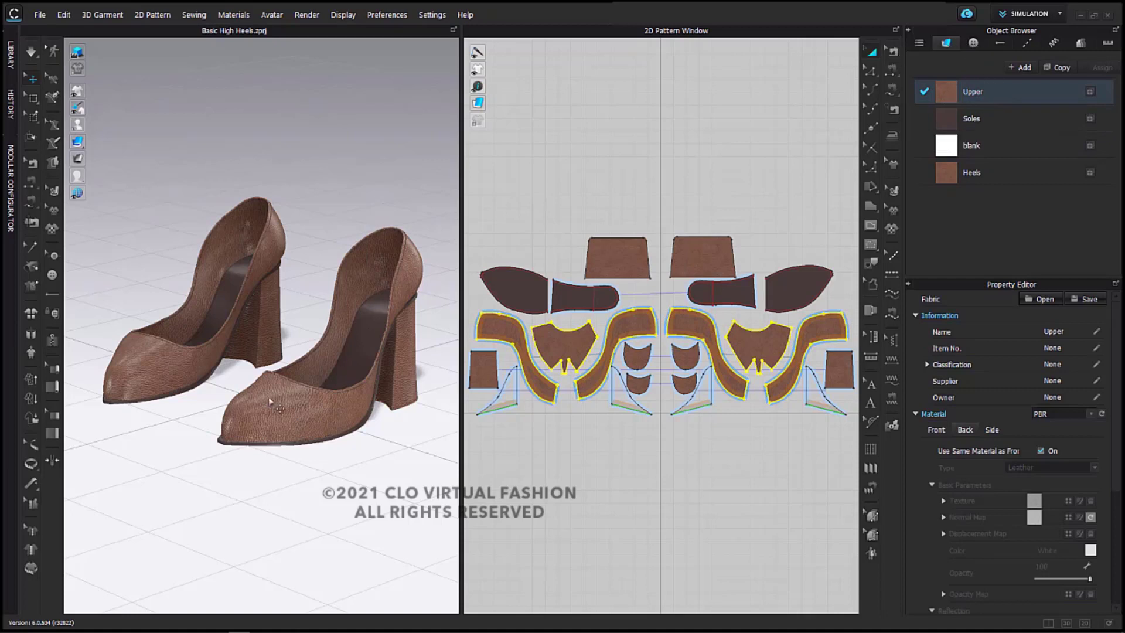
click(636, 324)
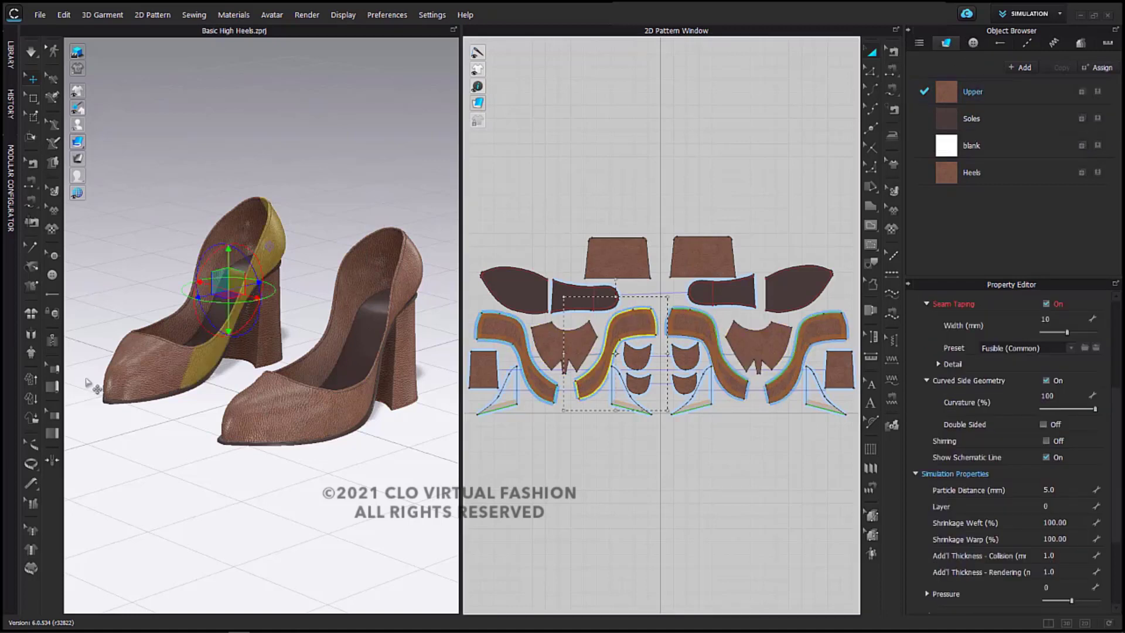
click(1003, 123)
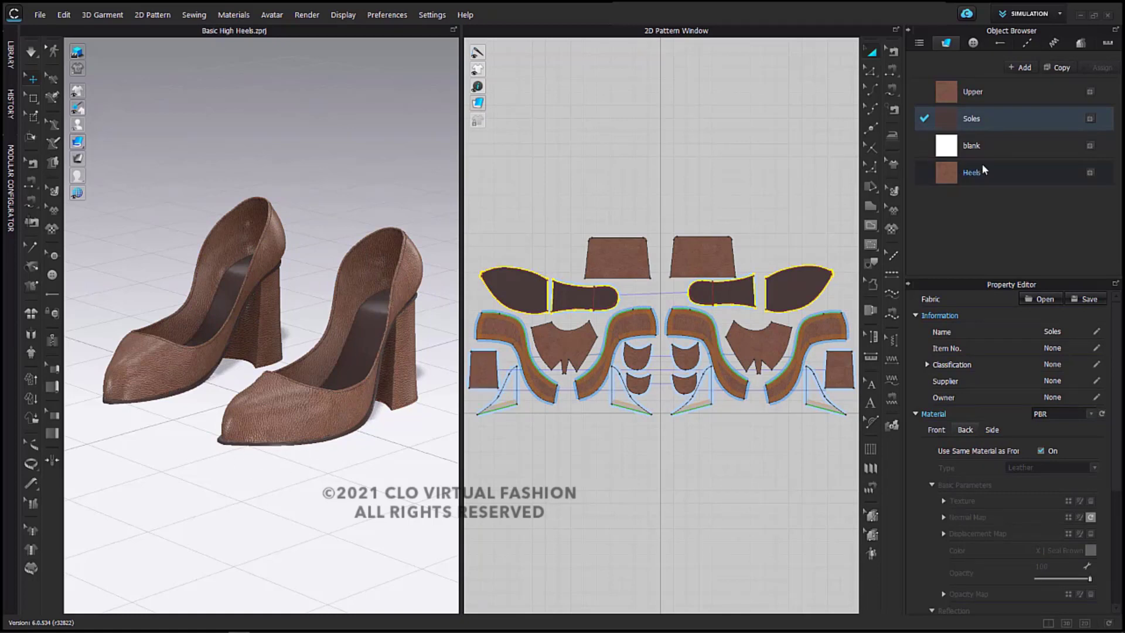
click(991, 176)
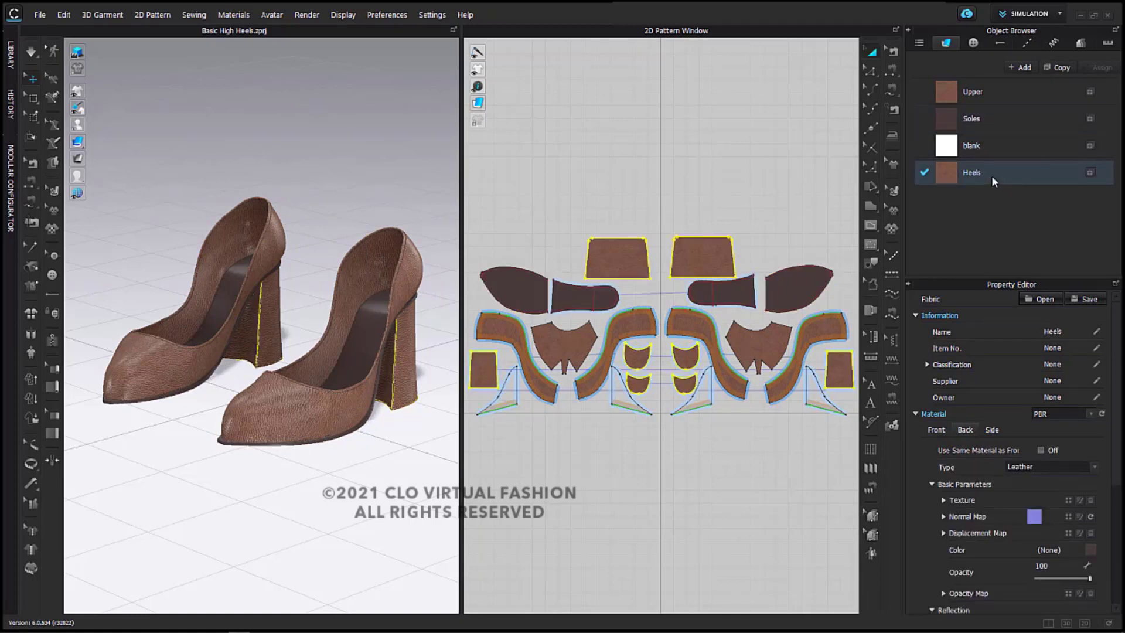
right_drag(432, 394, 391, 337)
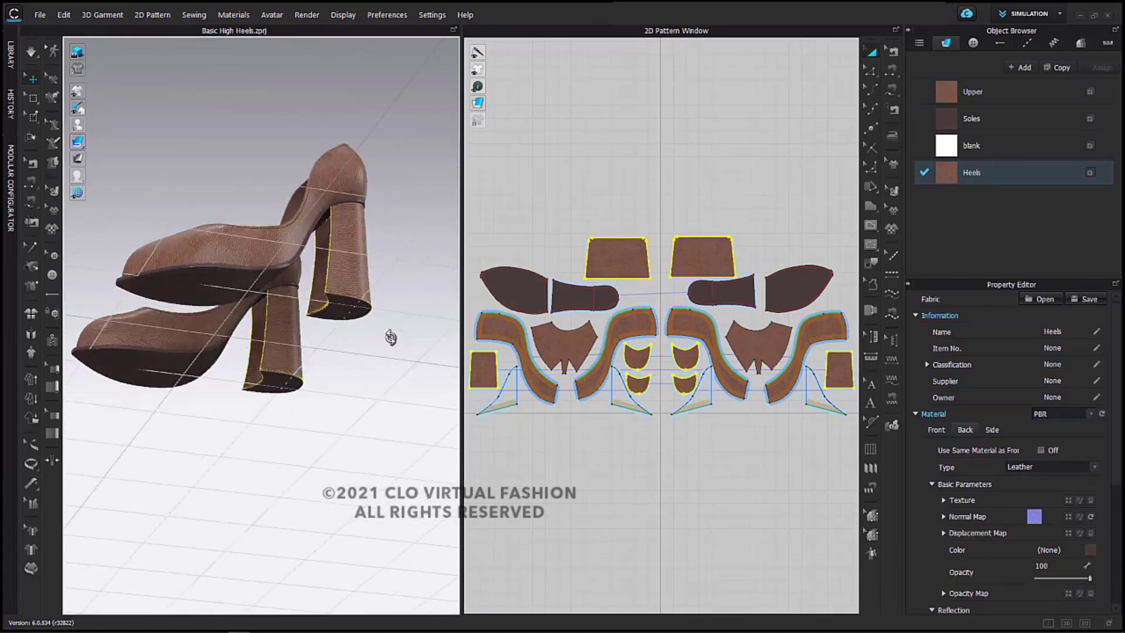
right_drag(365, 280, 375, 327)
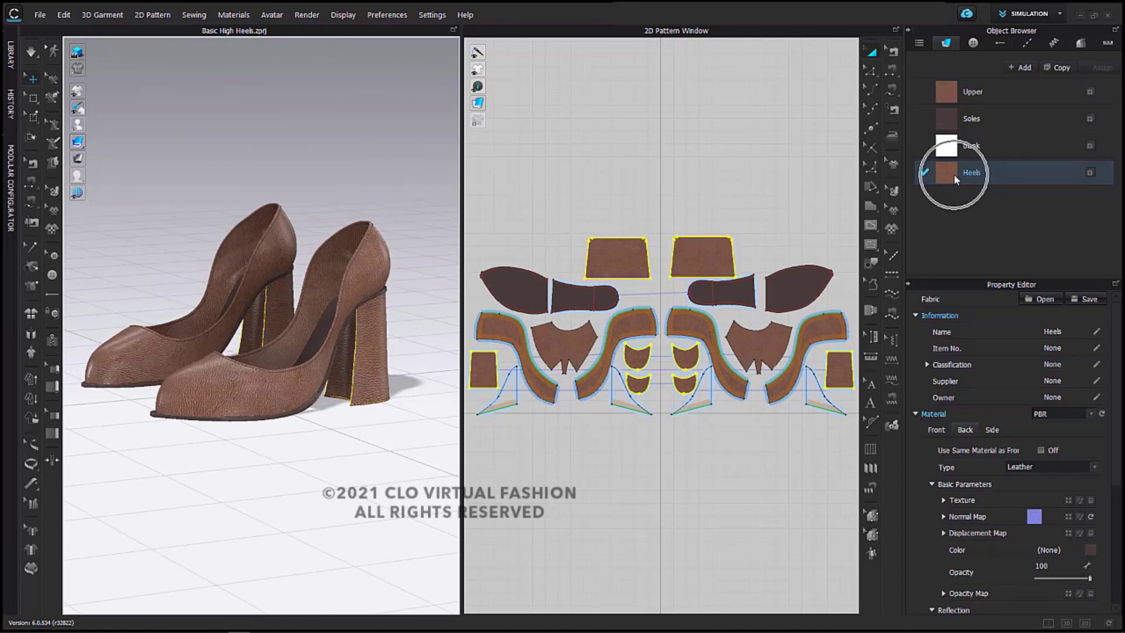
Examine the undersides of the high heels in 3D and the back-side normal map and color settings of the Heels fabric.
right_drag(388, 403, 351, 350)
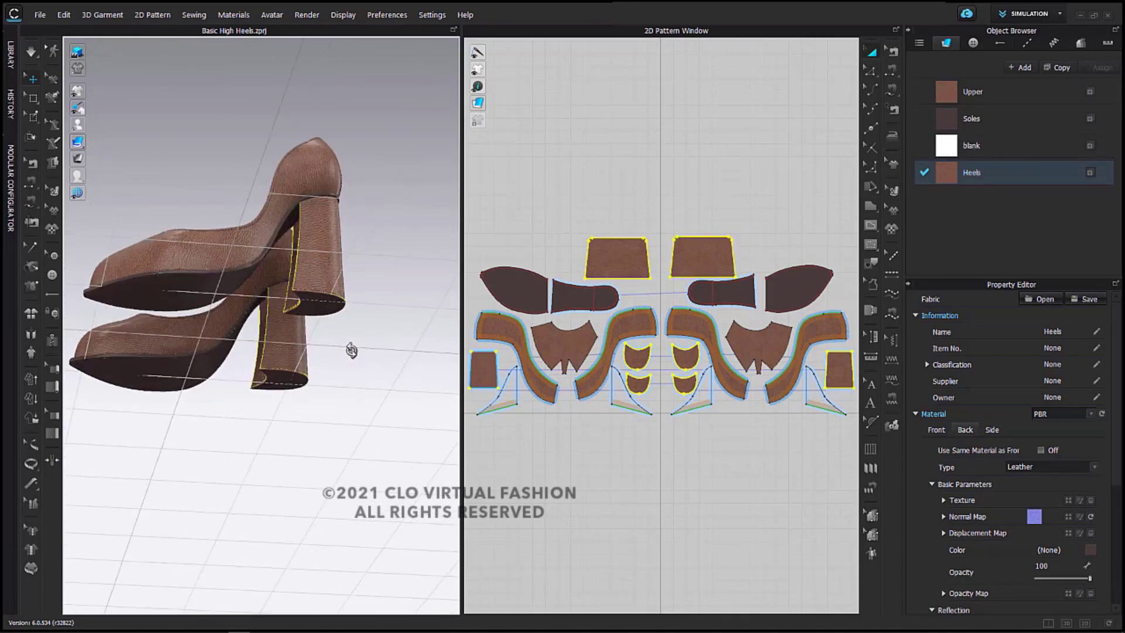
scroll(339, 311, up, 10)
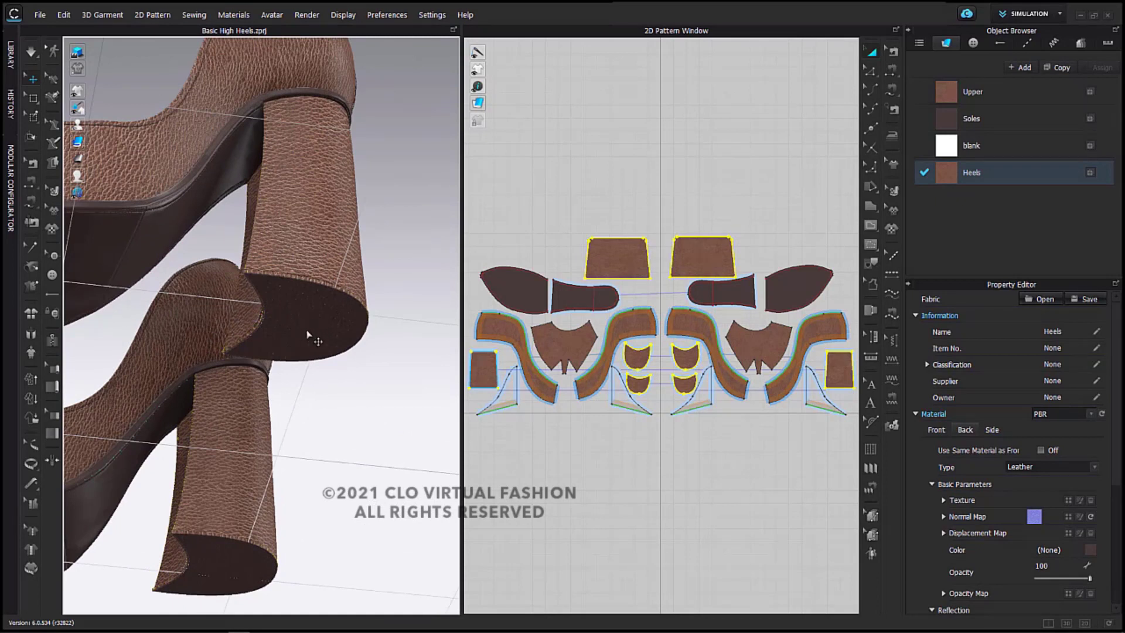
click(508, 220)
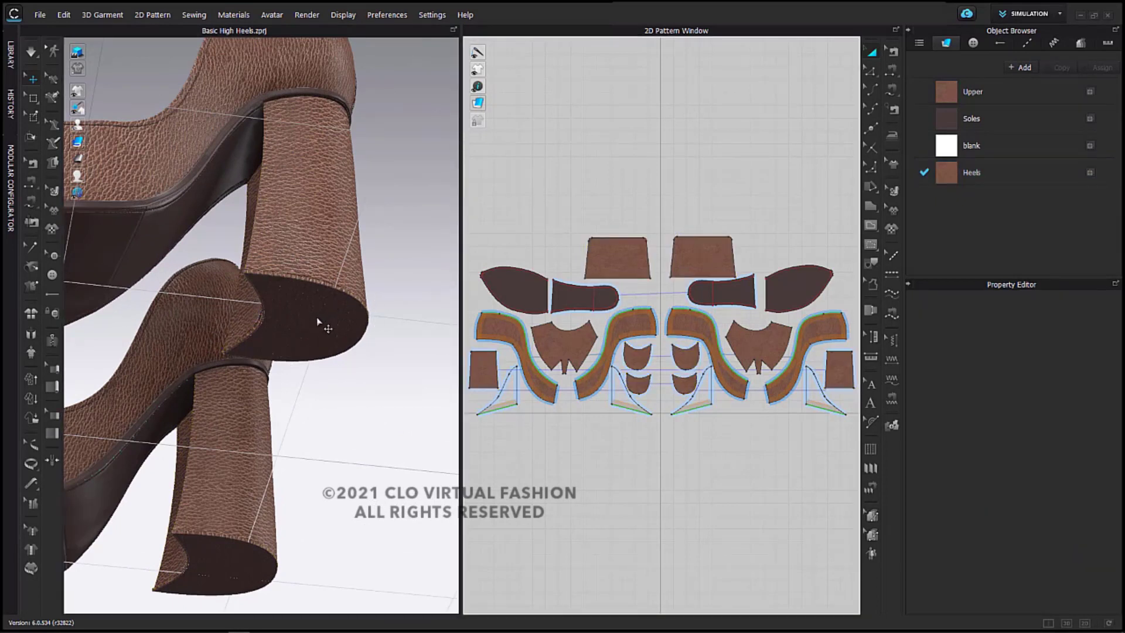
key(ctrl)
key(ctrl)
key(ctrl)
click(1017, 167)
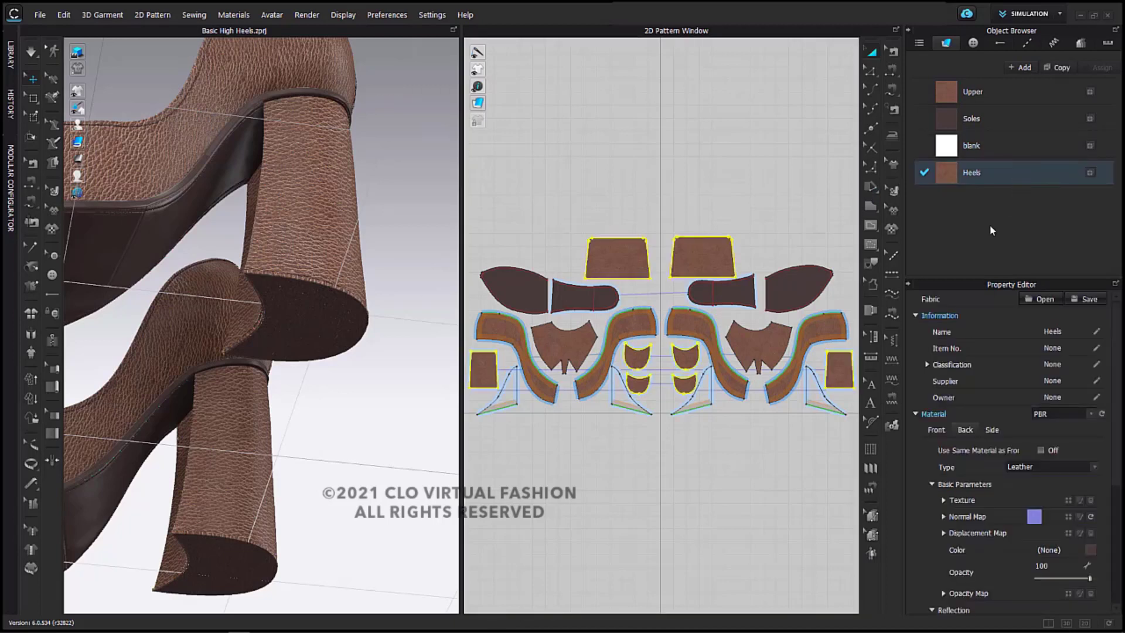
click(1091, 517)
key(ctrl)
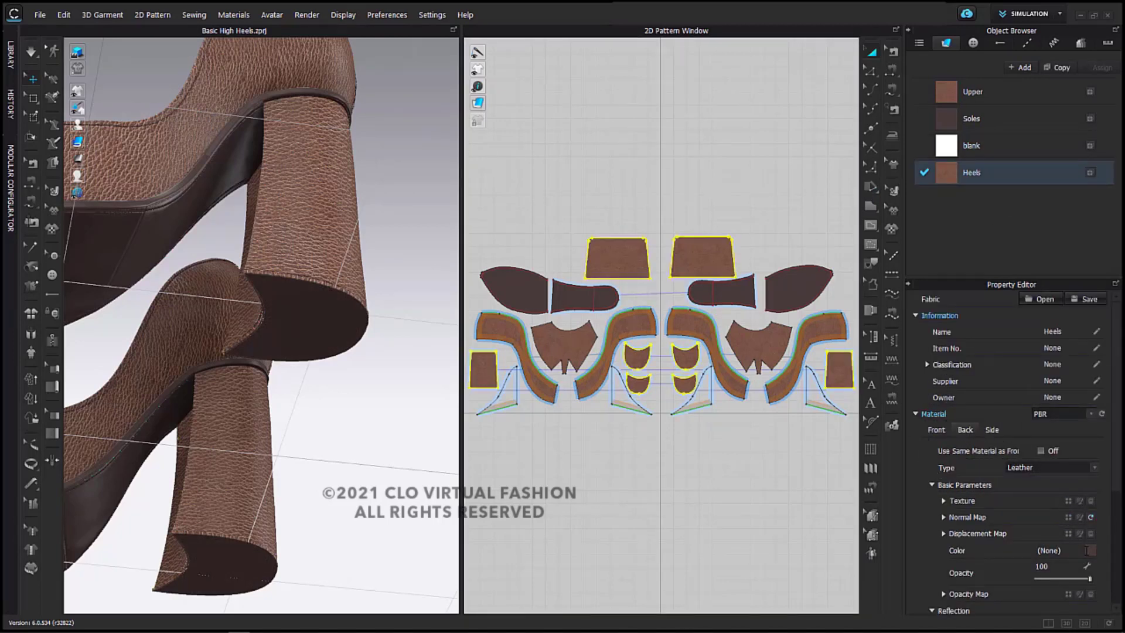
click(1087, 550)
key(ctrl)
scroll(157, 255, down, 5)
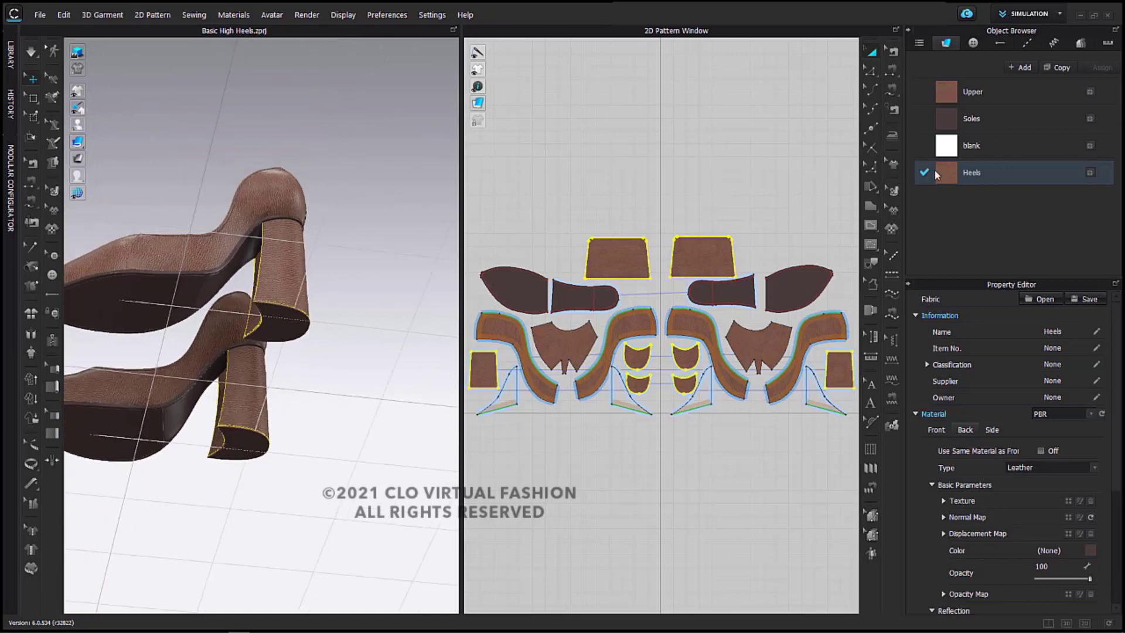
key(ctrl)
right_drag(394, 251, 412, 288)
click(526, 198)
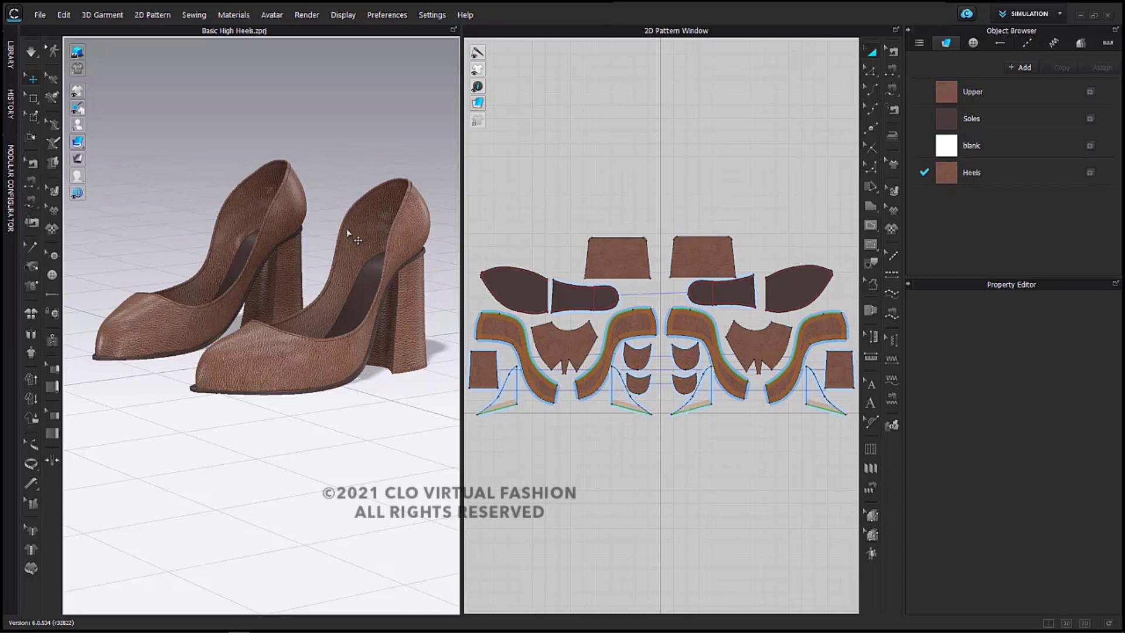
Set the front opacity of the blank fabric to 100 and view the pieces between the soles and heels.
click(1029, 154)
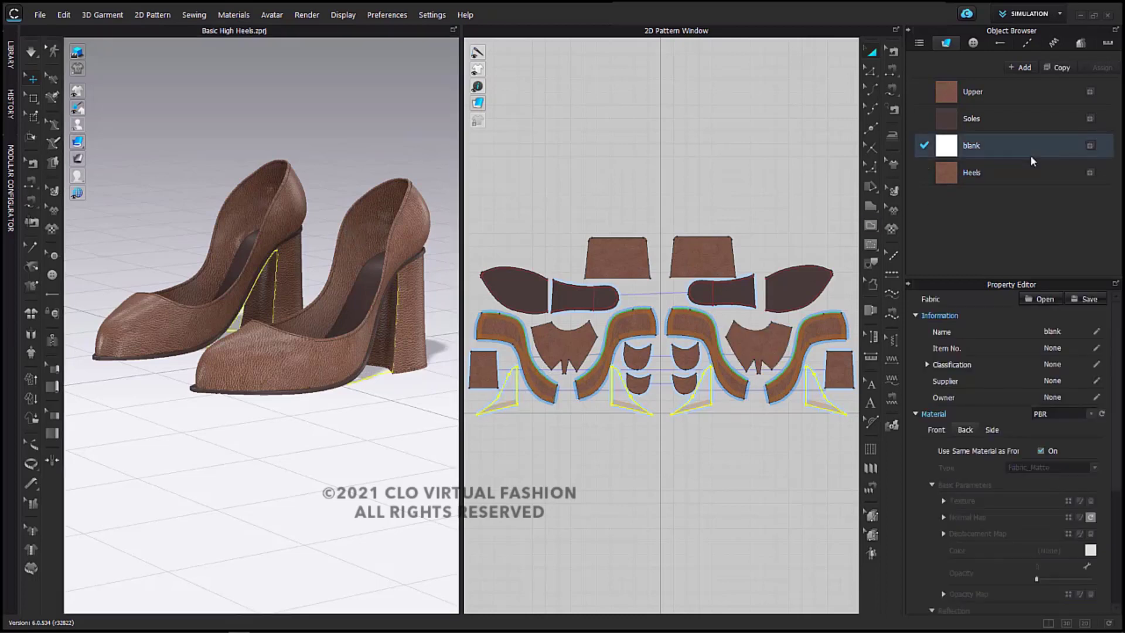
click(936, 430)
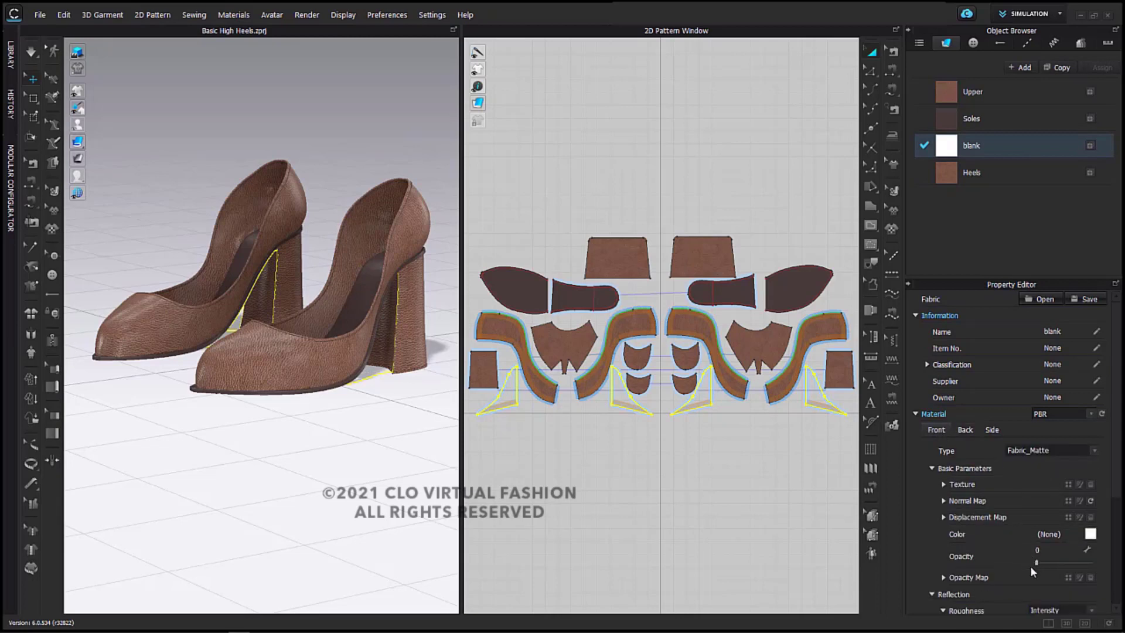
drag(1045, 563, 1095, 561)
scroll(409, 382, up, 5)
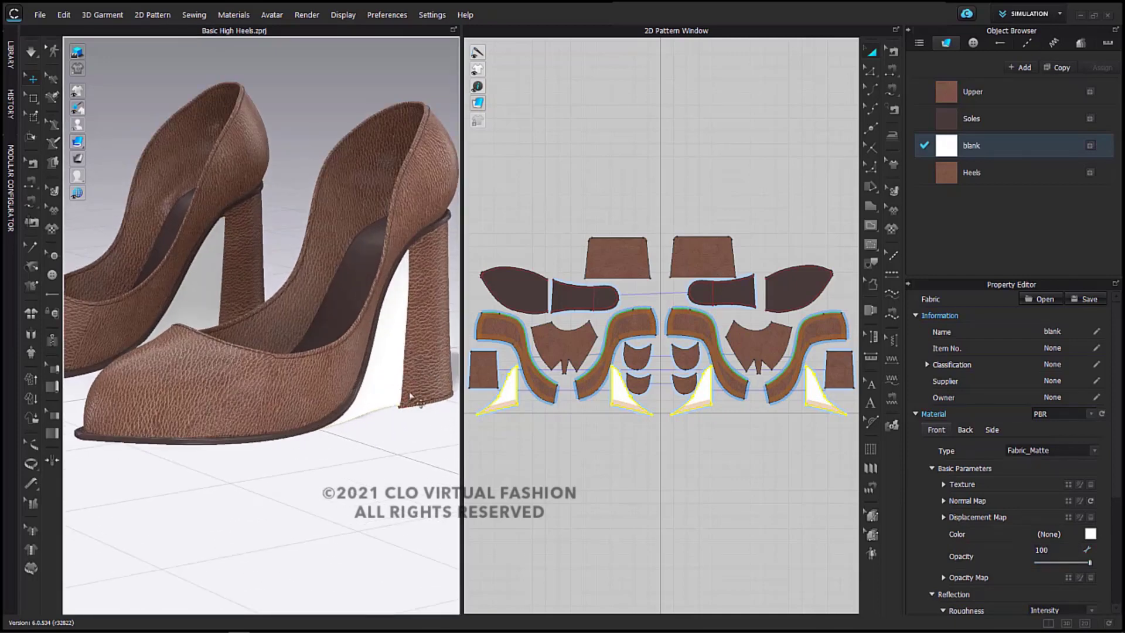
scroll(411, 396, down, 1)
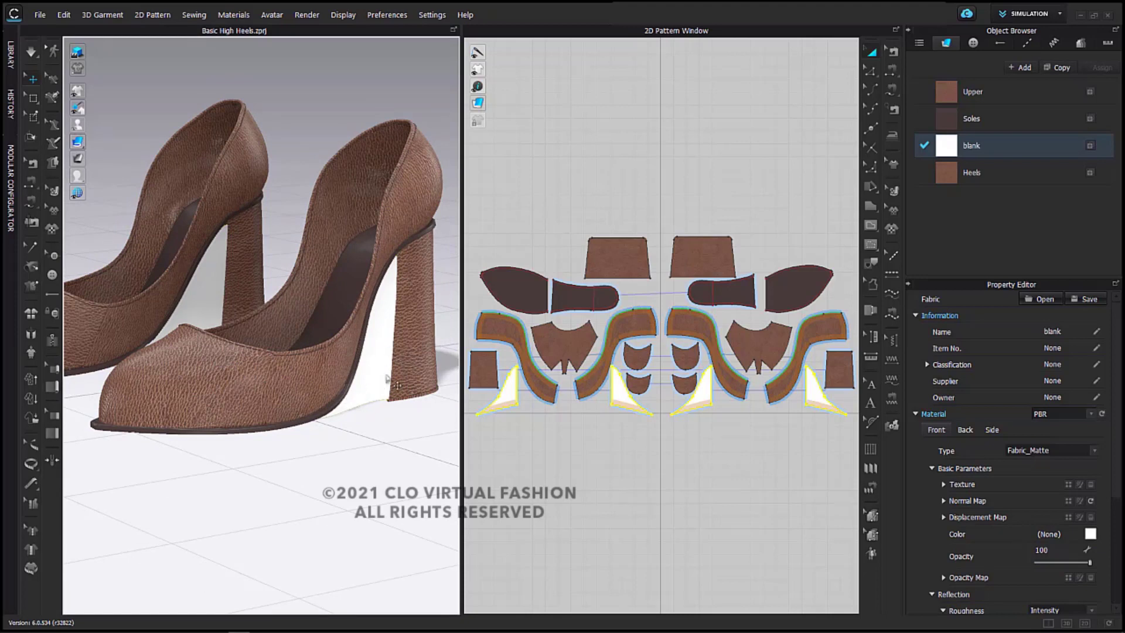
Examine the white blank pieces between sole and heel, both in the flat pattern layout and on the 3D shoes.
key(ctrl)
key(ctrl)
scroll(695, 422, up, 2)
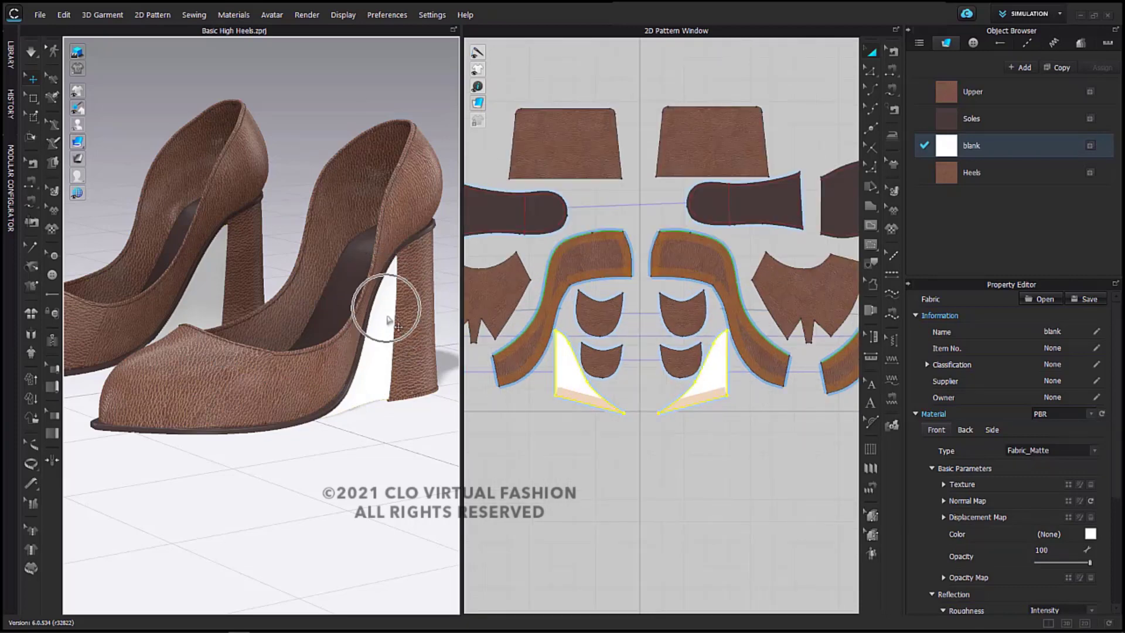
right_drag(389, 314, 324, 433)
key(ctrl)
key(ctrl)
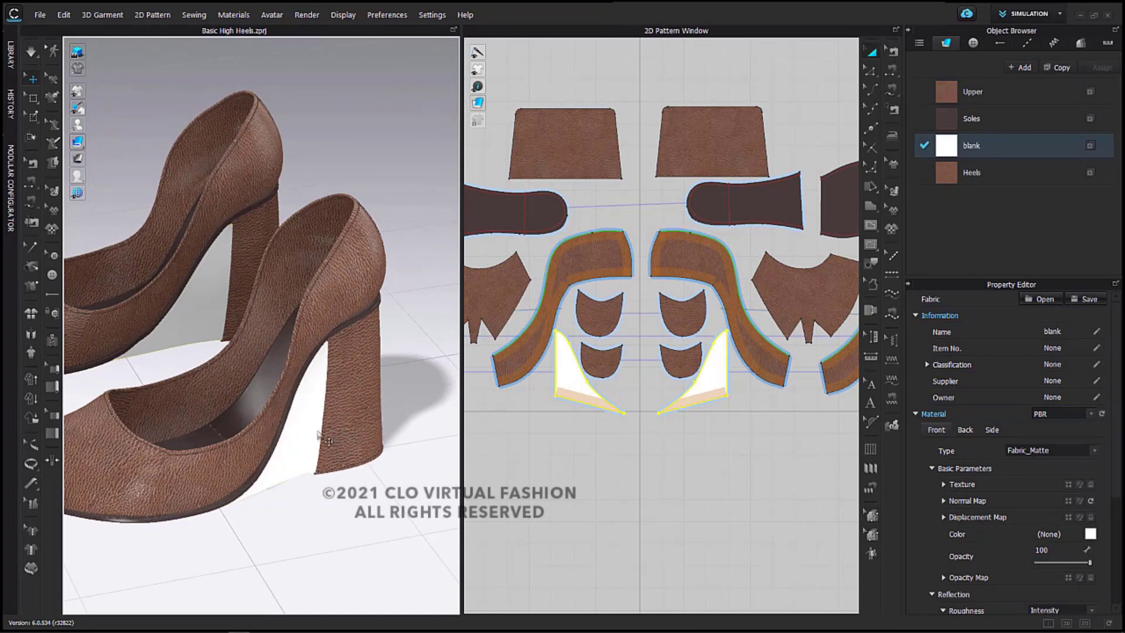
key(ctrl)
key(ctrl)
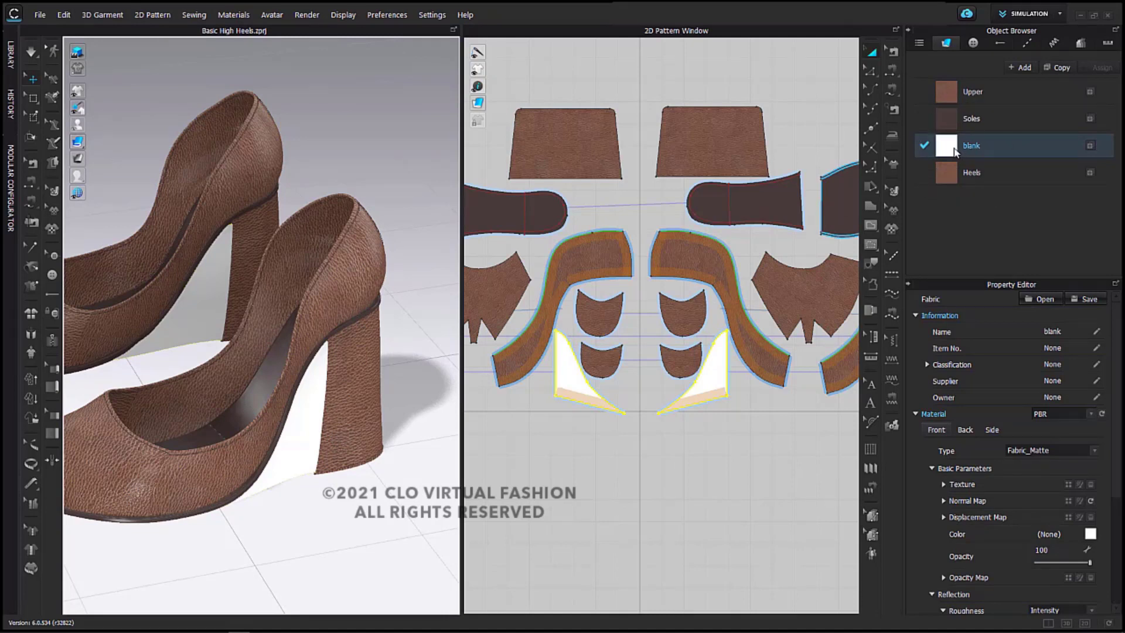
Set the front opacity of the blank fabric back to 0 and deselect its pattern pieces.
drag(1091, 564, 1019, 566)
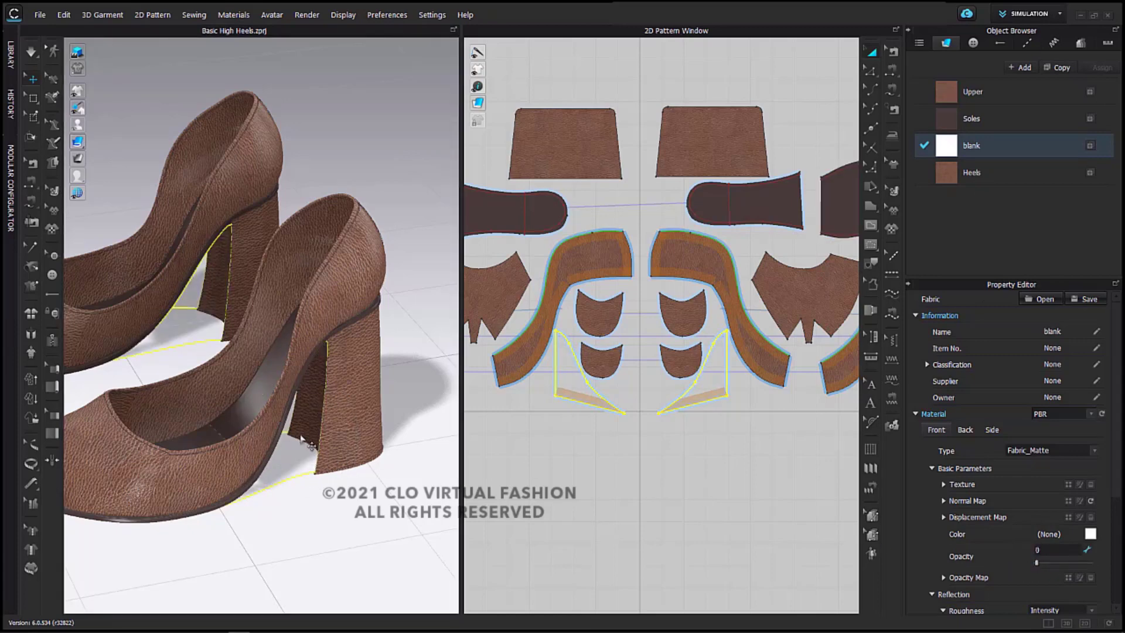
click(566, 461)
middle_drag(301, 457, 342, 392)
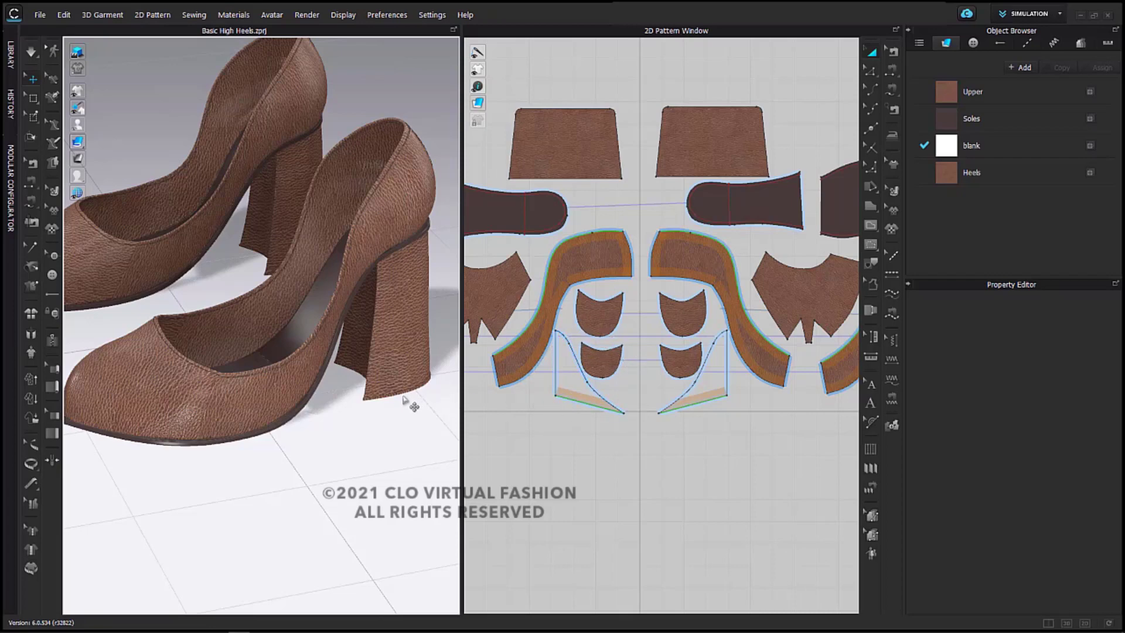
scroll(407, 437, down, 5)
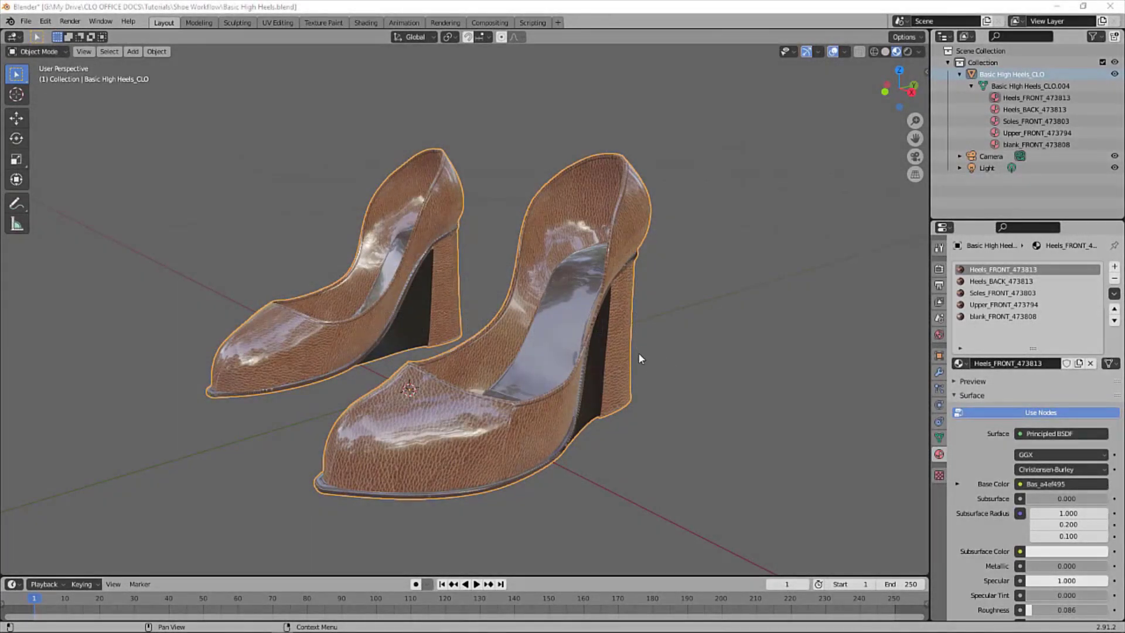
Switch to Blender, put the Basic High Heels_CLO mesh into Edit Mode and clear the mesh selection.
middle_drag(637, 351, 636, 375)
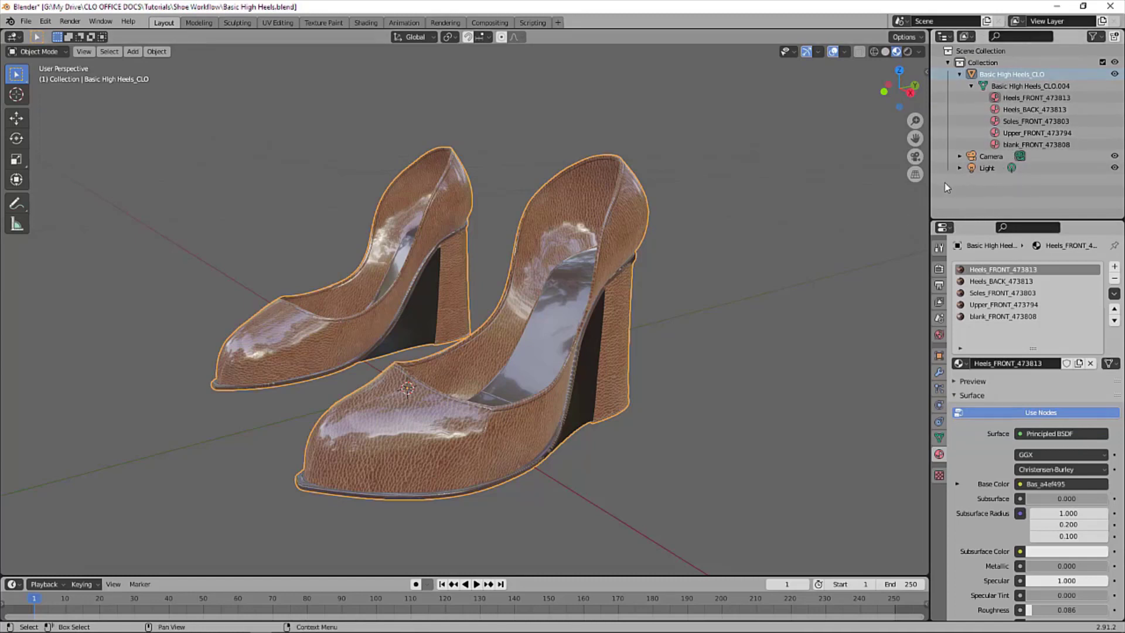
click(51, 54)
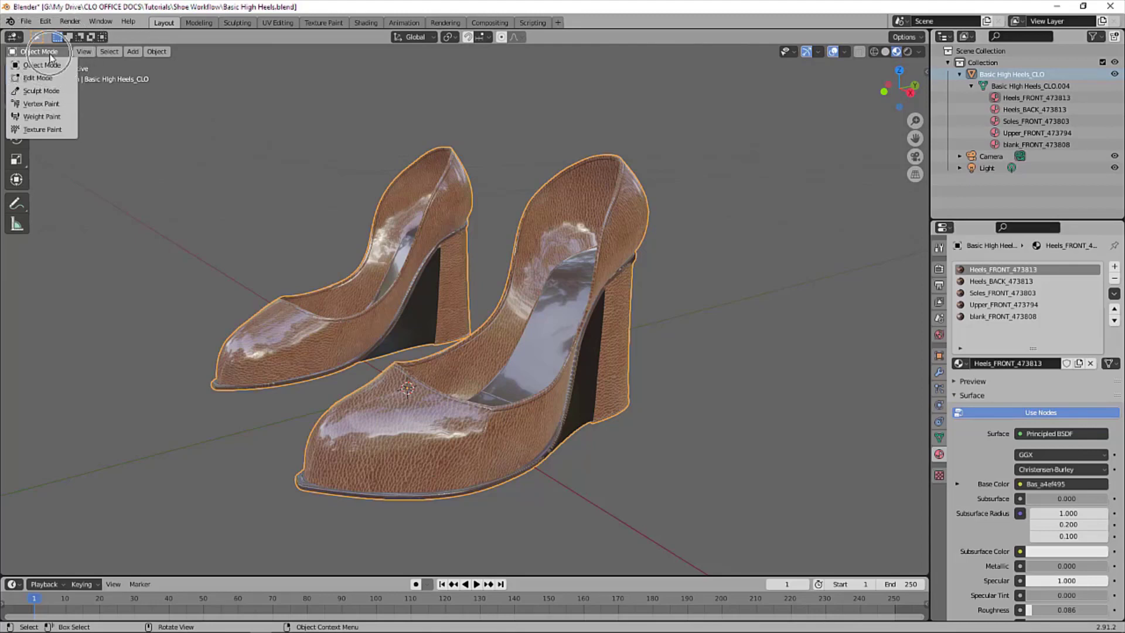
click(54, 79)
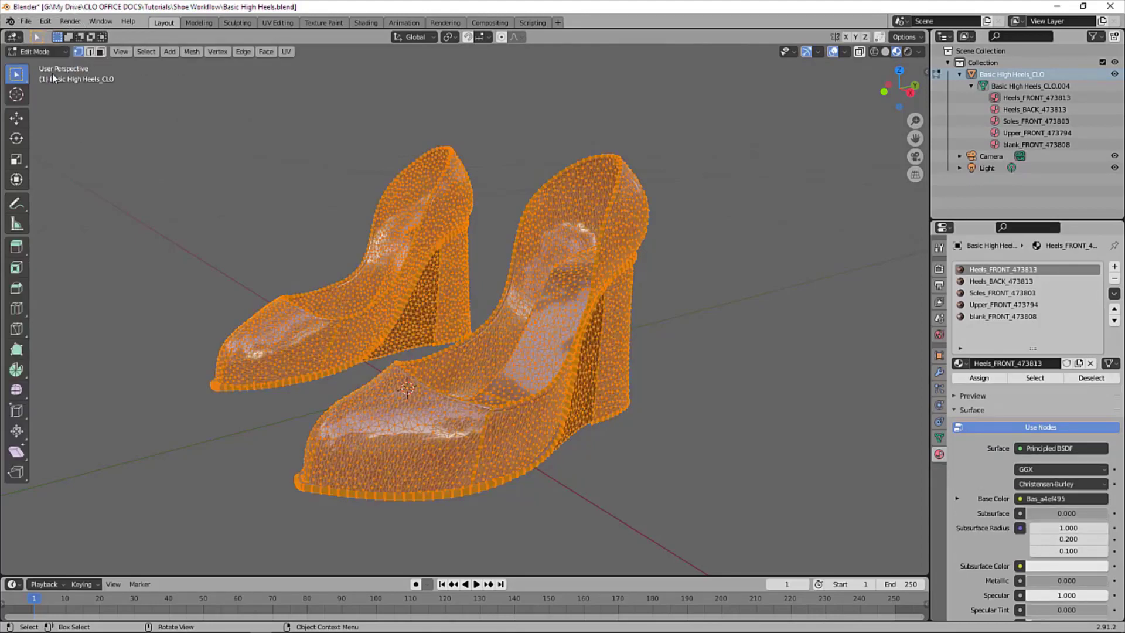
click(806, 213)
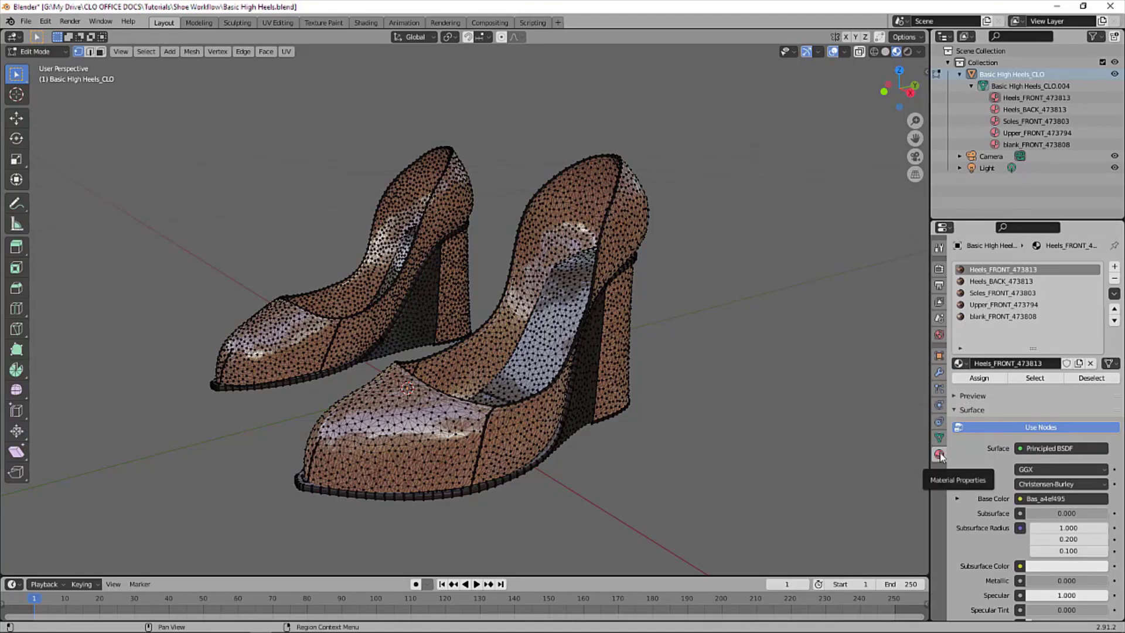
Select the geometry assigned to blank_FRONT_473808, rename that material BLANK and clear the selection.
click(1009, 319)
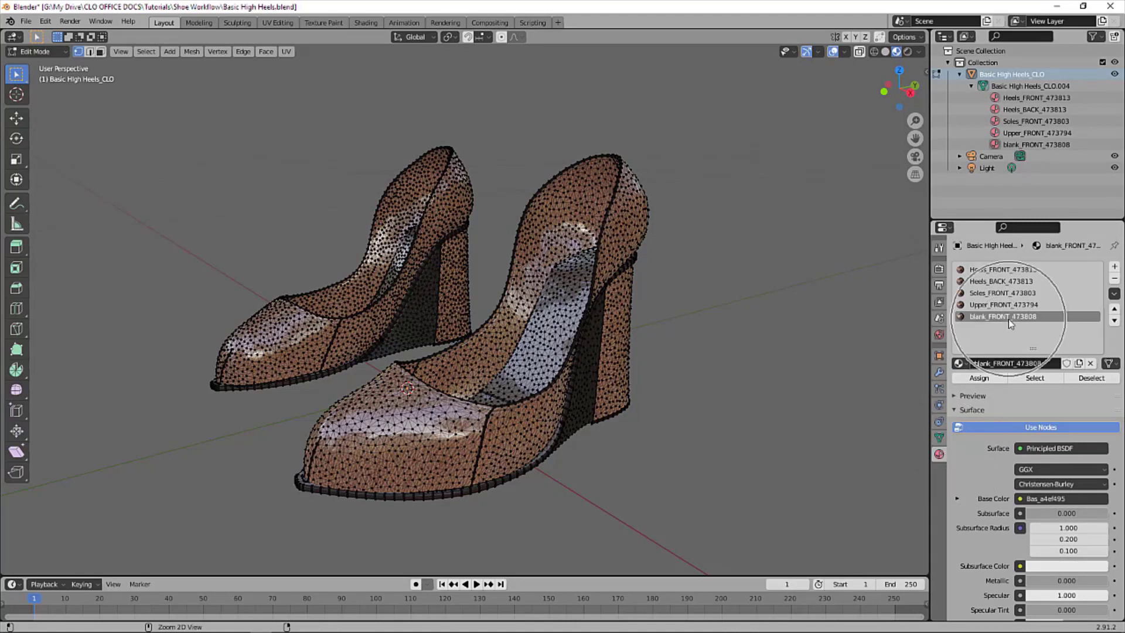
click(1014, 378)
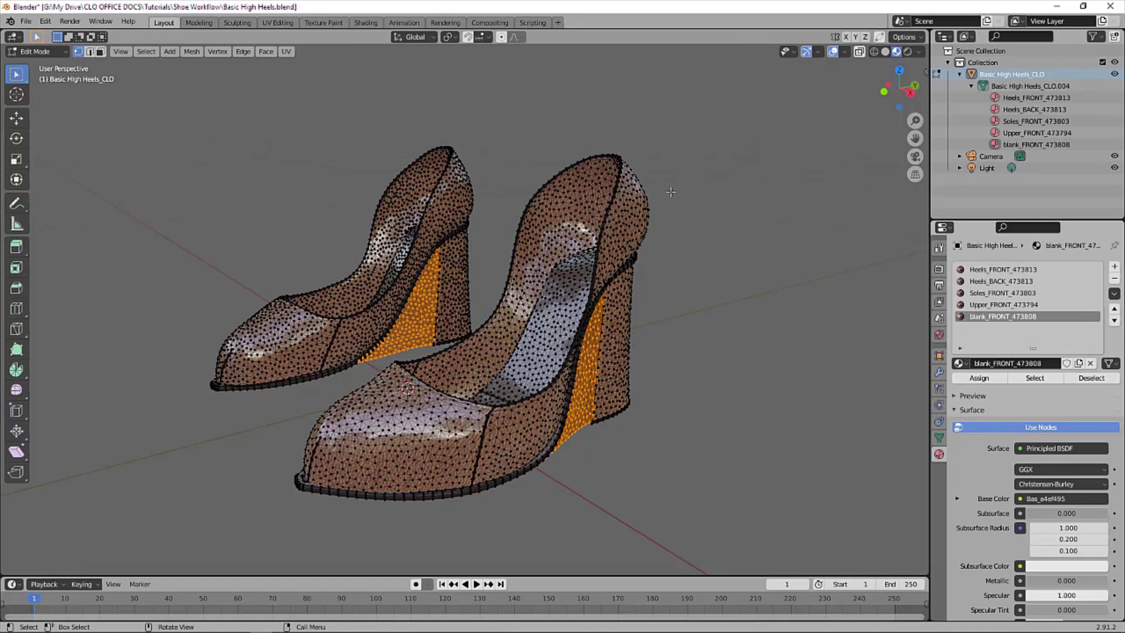
double_click(1004, 319)
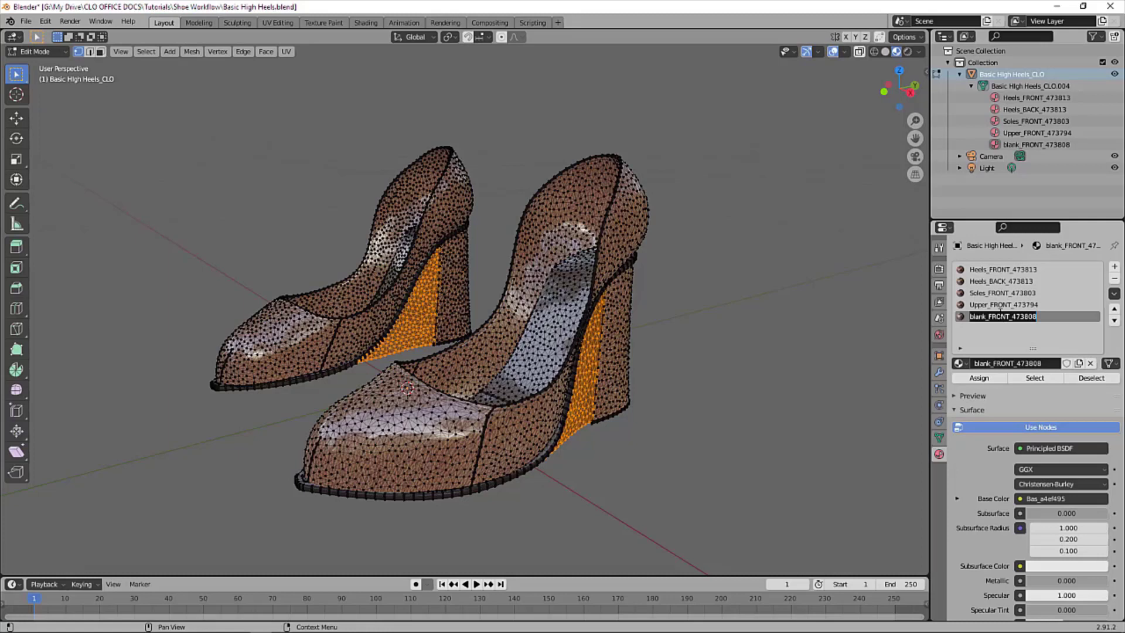
text(BLANK)
key(Return)
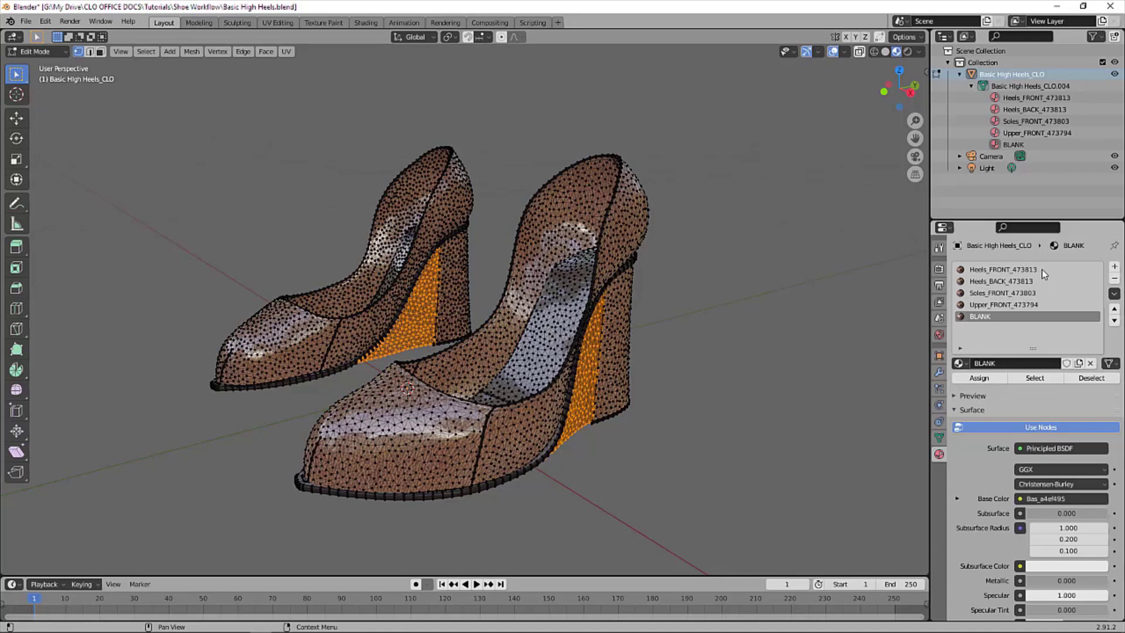
click(802, 284)
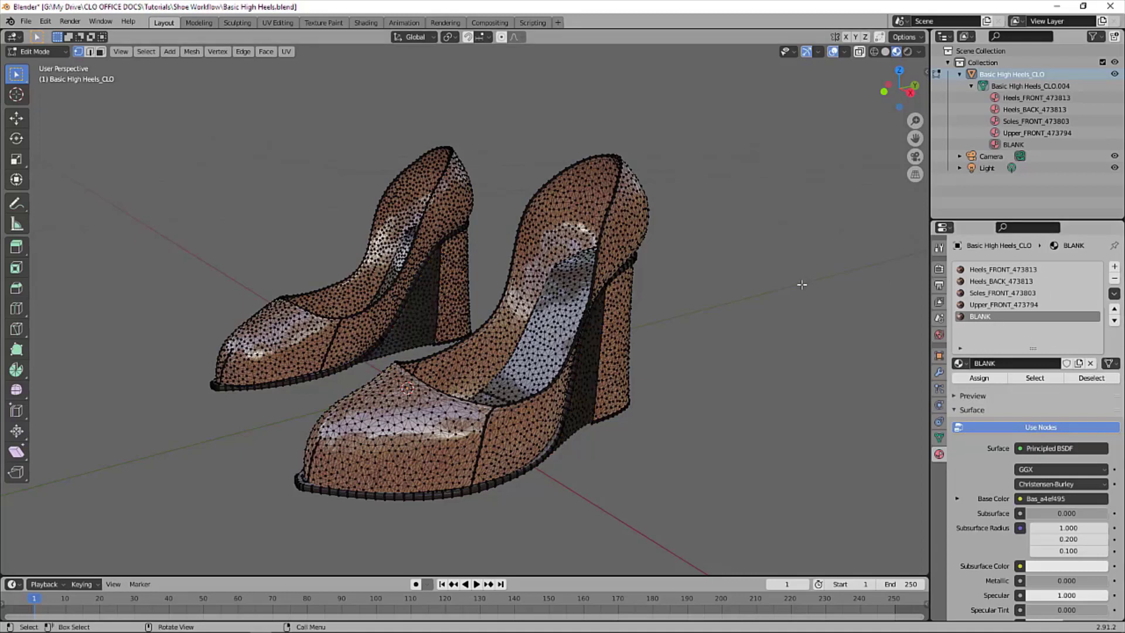
Select the geometry assigned to Heels_FRONT_473813, rename that material HEELS and clear the selection.
click(1004, 270)
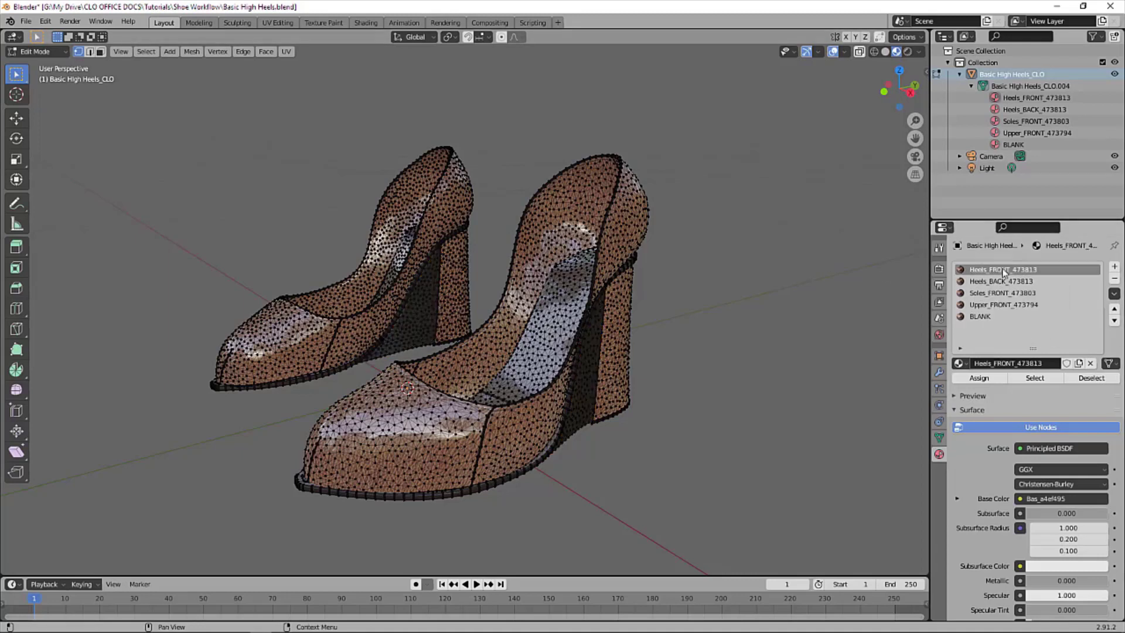
click(1035, 378)
middle_drag(769, 365, 659, 339)
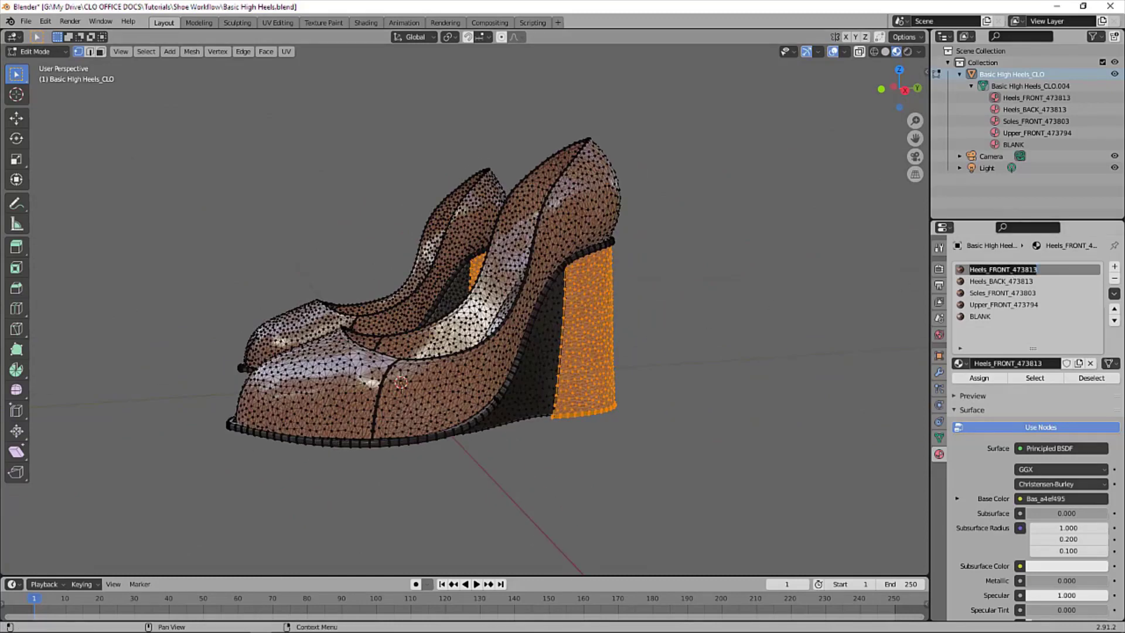
text(HEELS)
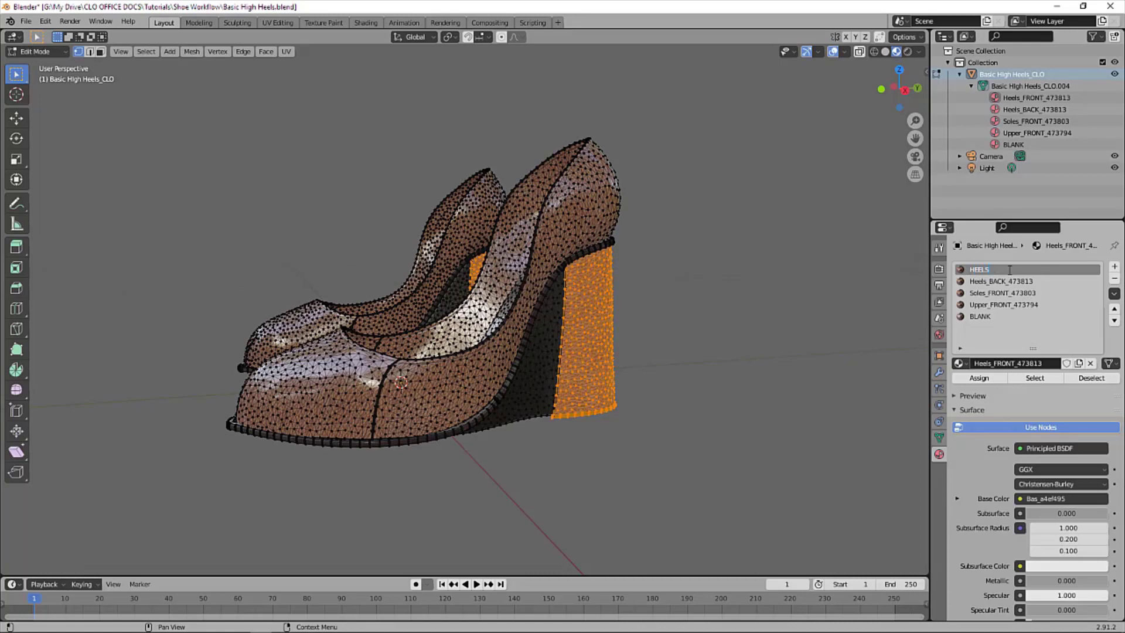
key(Return)
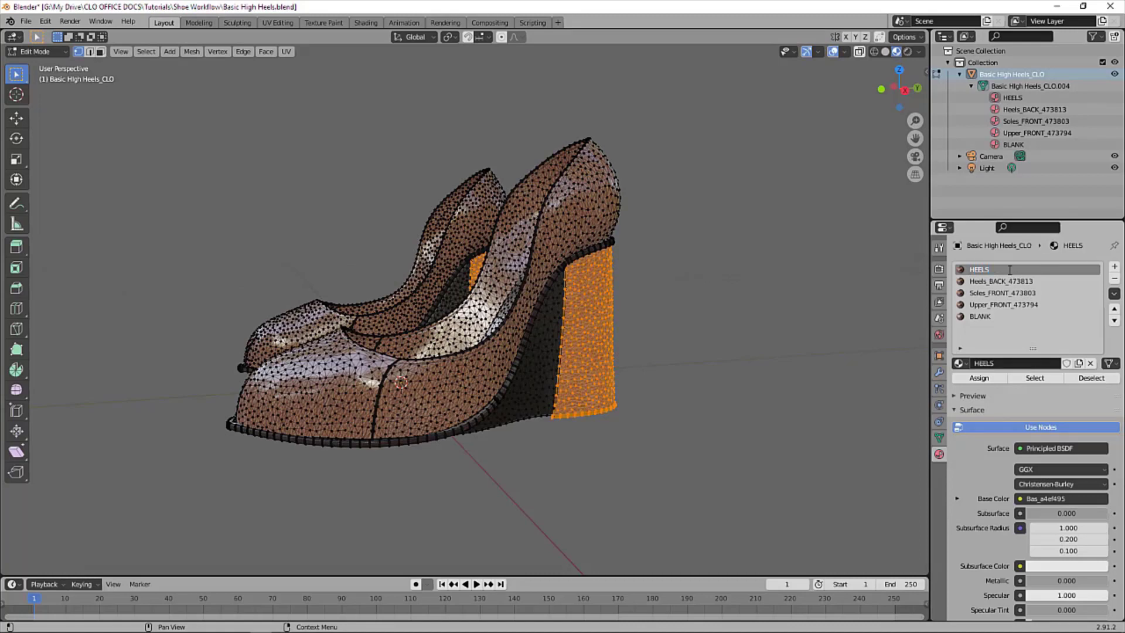
click(793, 297)
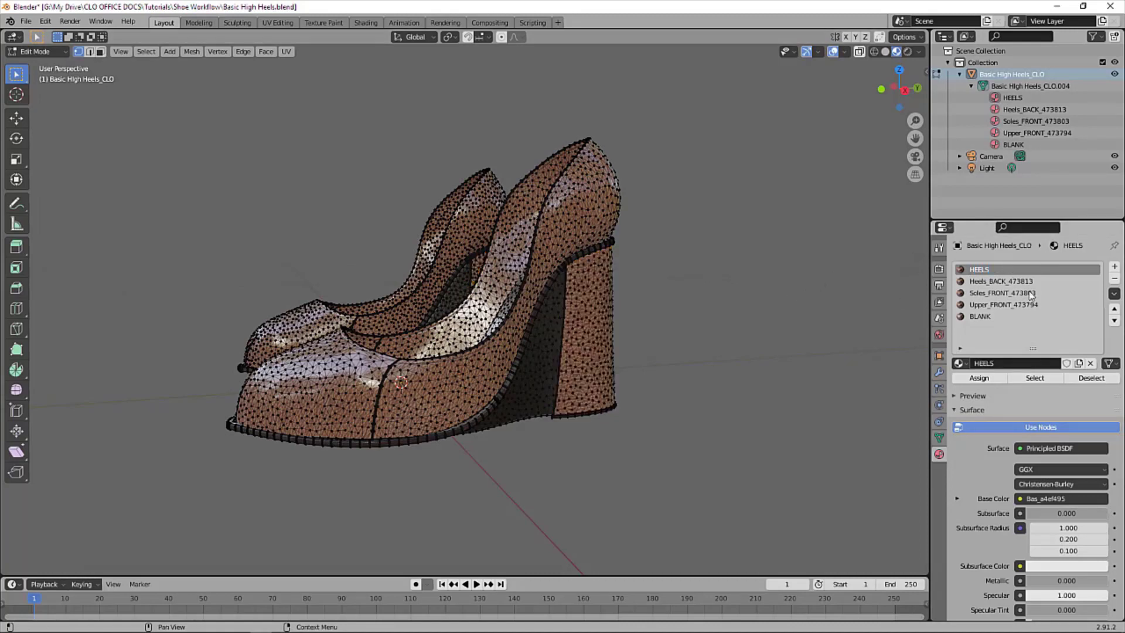
Check which mesh parts use Heels_BACK_473813, Soles_FRONT_473803 and Upper_FRONT_473794 by selecting the geometry of each material.
click(999, 282)
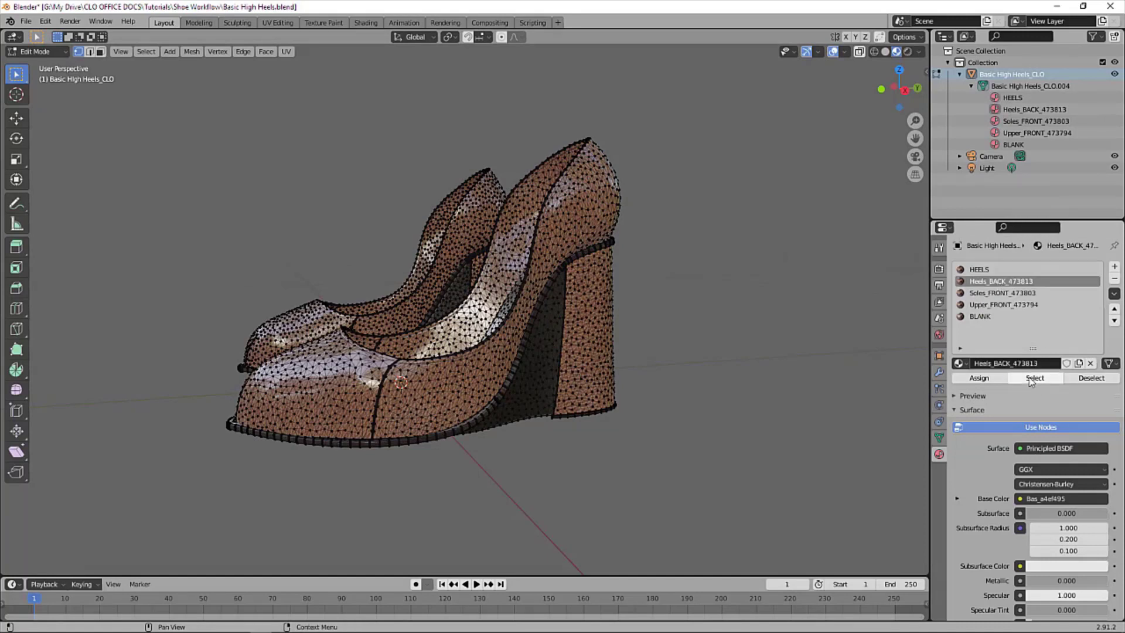
middle_drag(743, 375, 809, 375)
click(1001, 293)
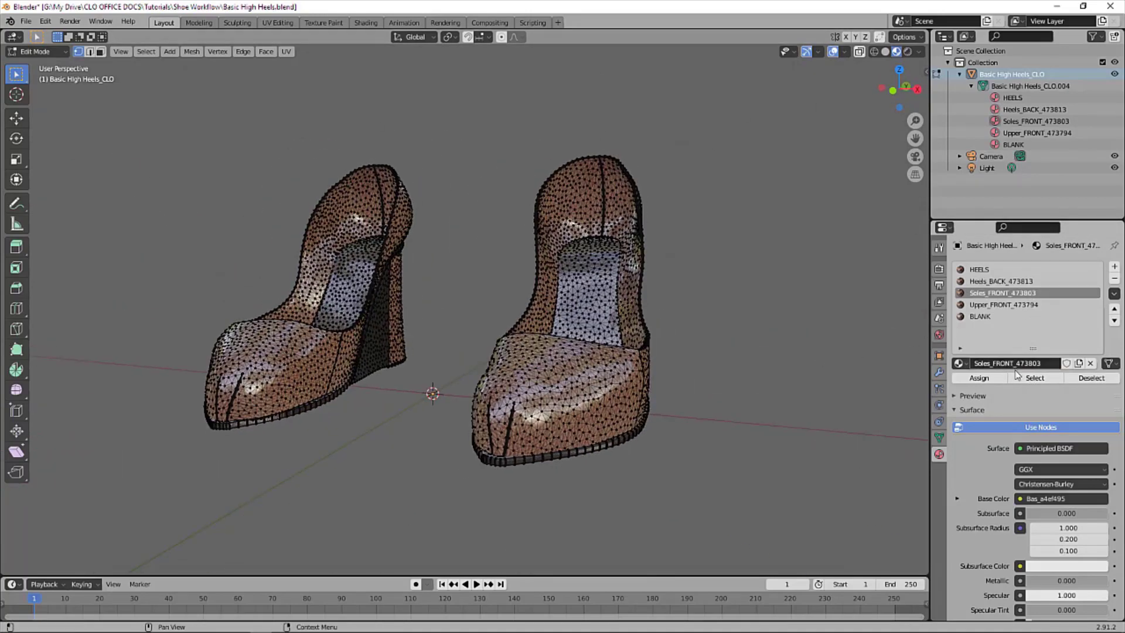
click(1032, 378)
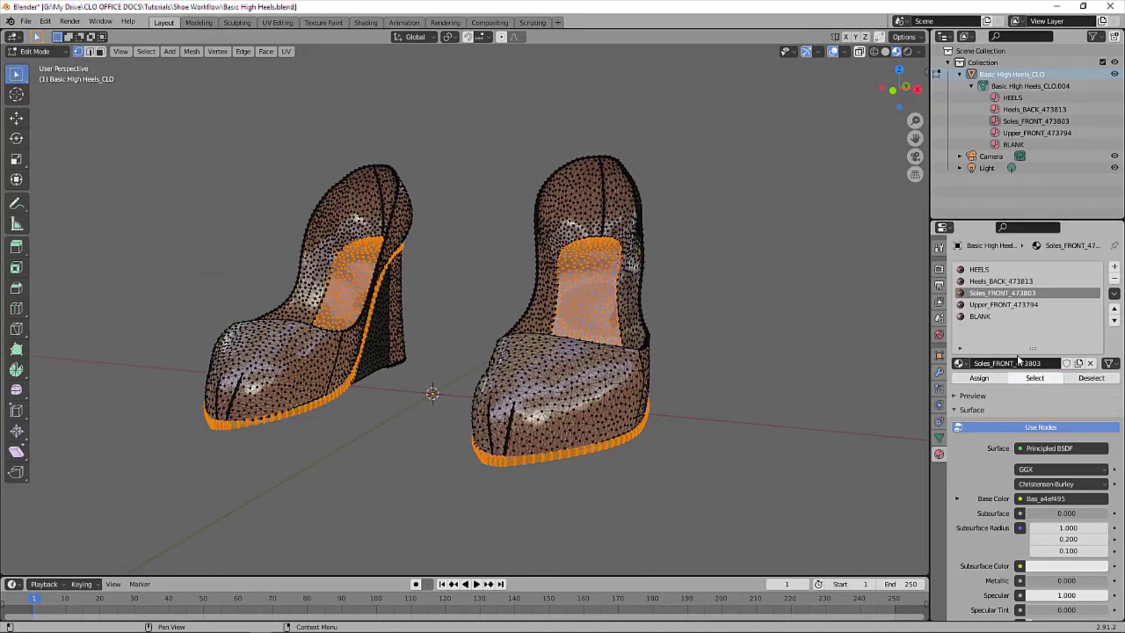
click(1004, 306)
click(1033, 378)
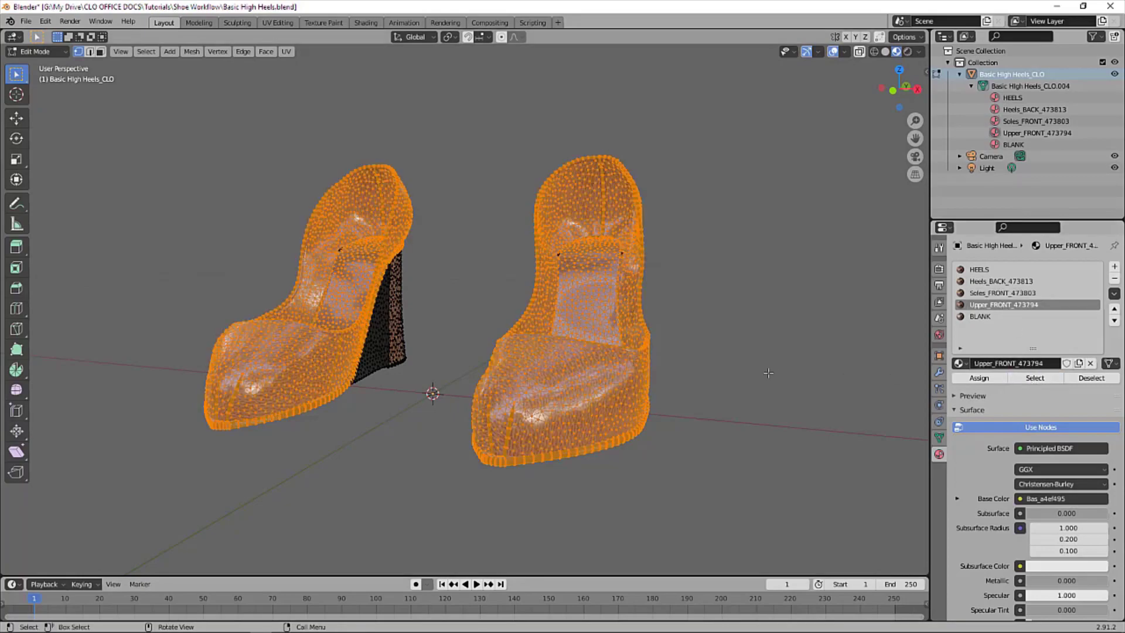
Assign the selected upper and sole geometry to Upper_FRONT_473794, rename that material HEELS UPPER and clear the selection.
middle_drag(586, 322, 753, 381)
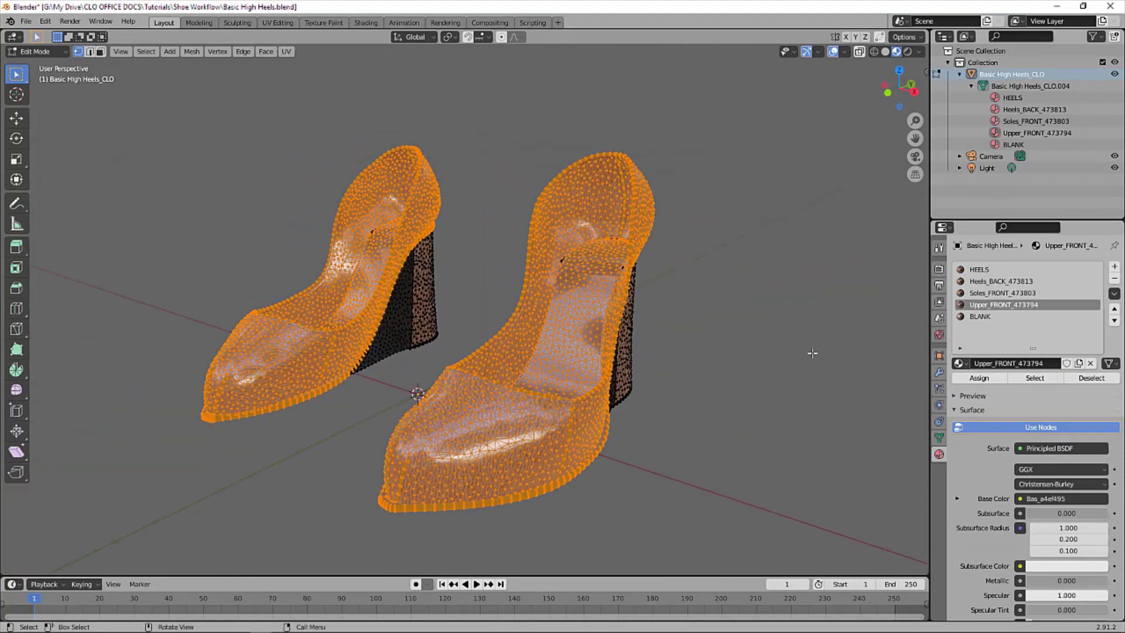
click(985, 281)
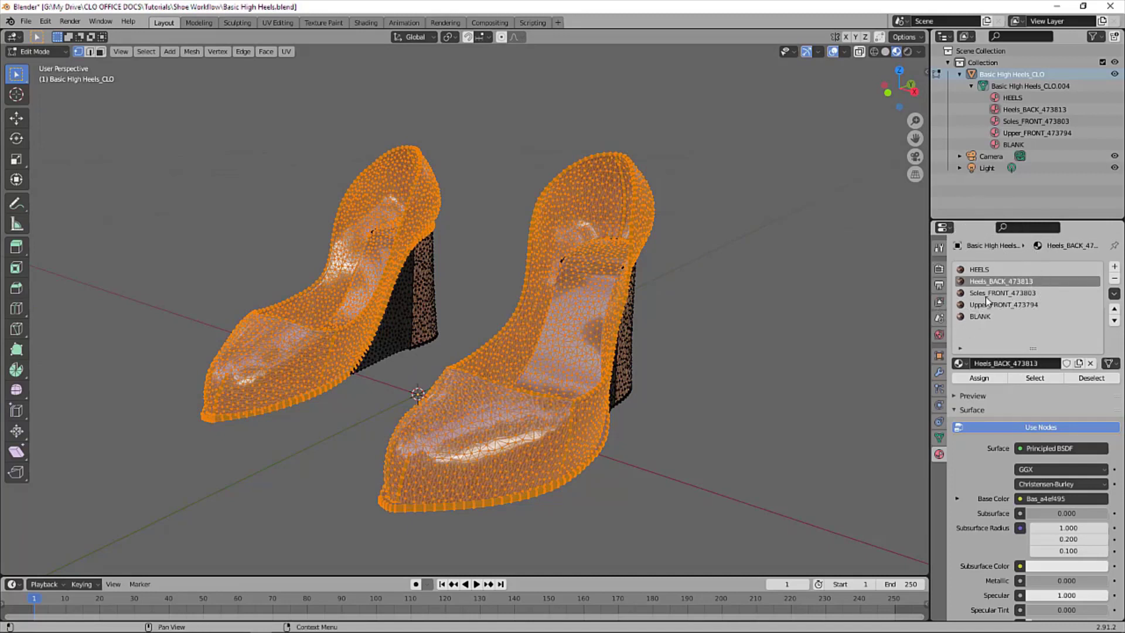
click(985, 304)
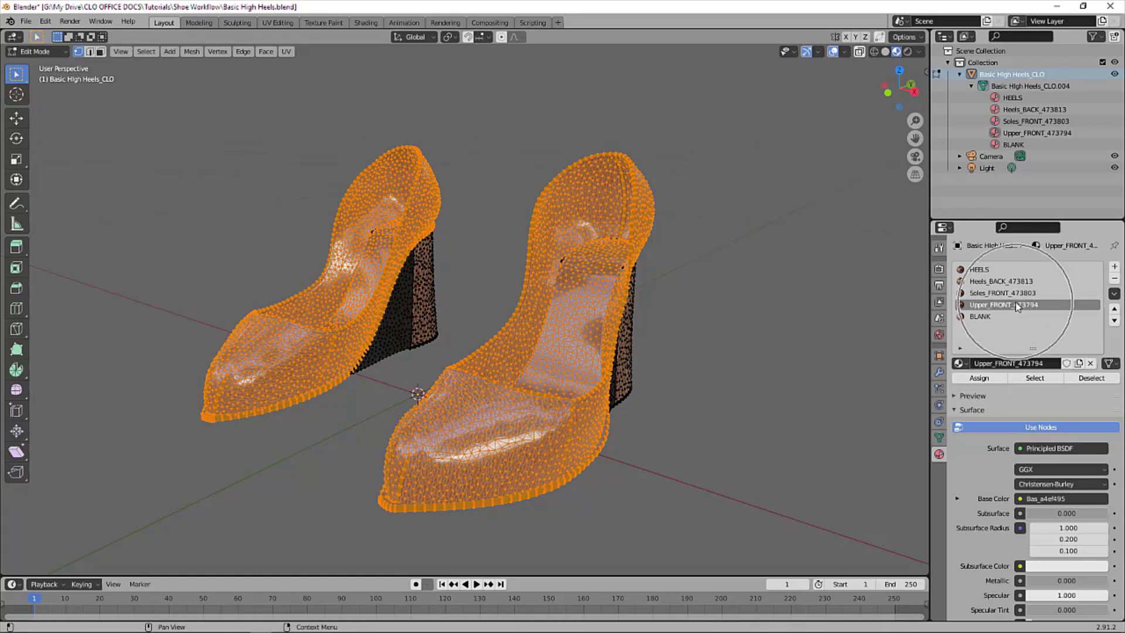
click(980, 378)
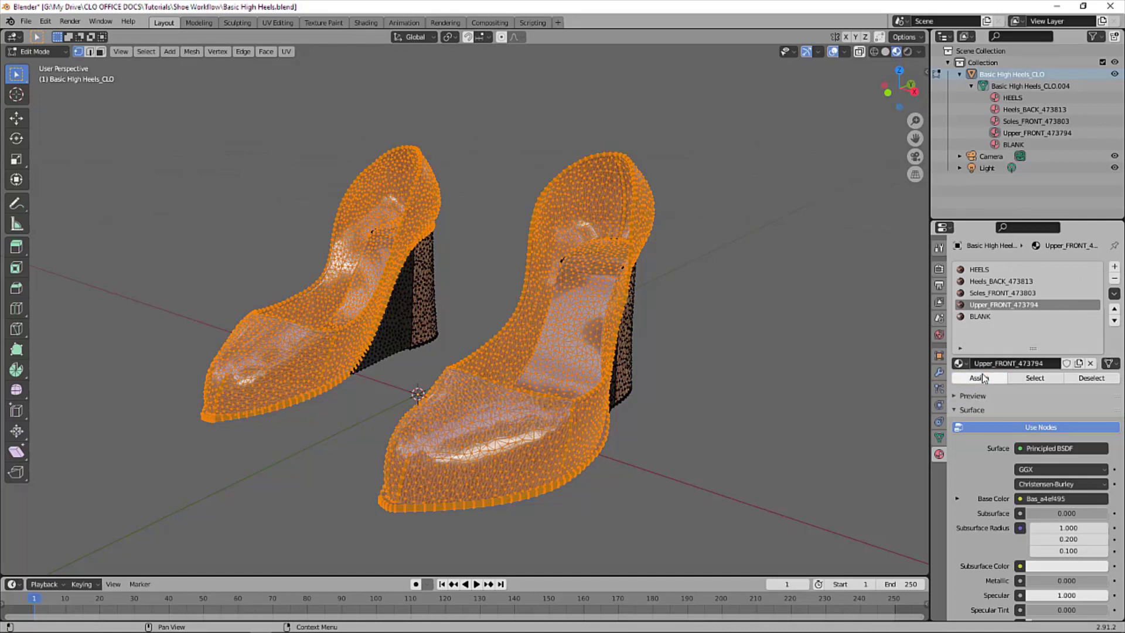
double_click(1000, 306)
text(HEELS UPPER)
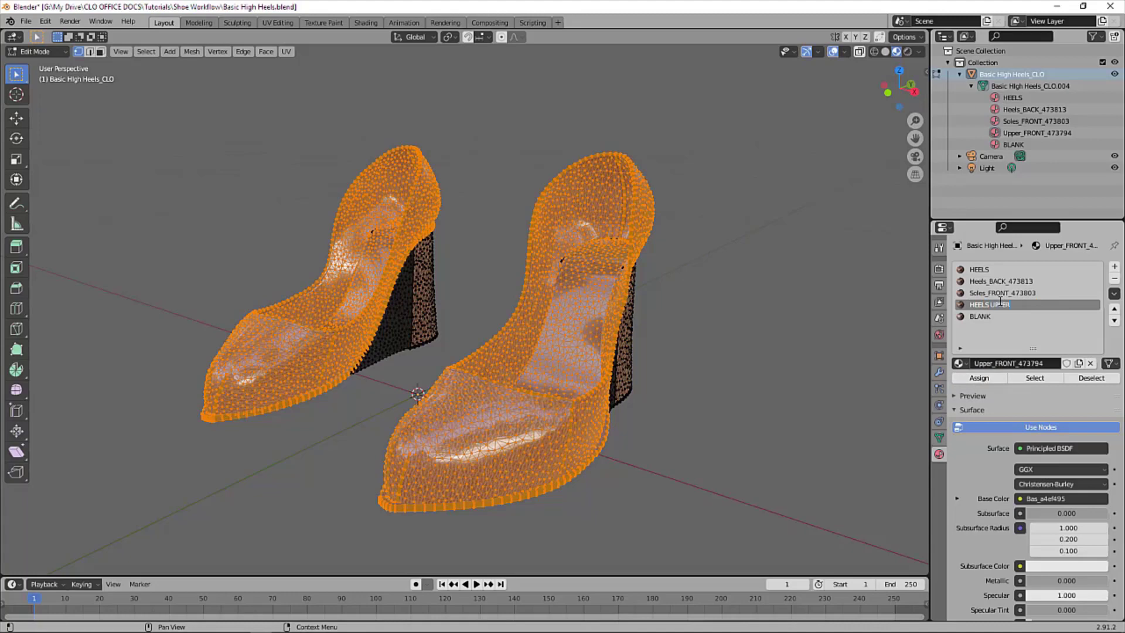
key(Return)
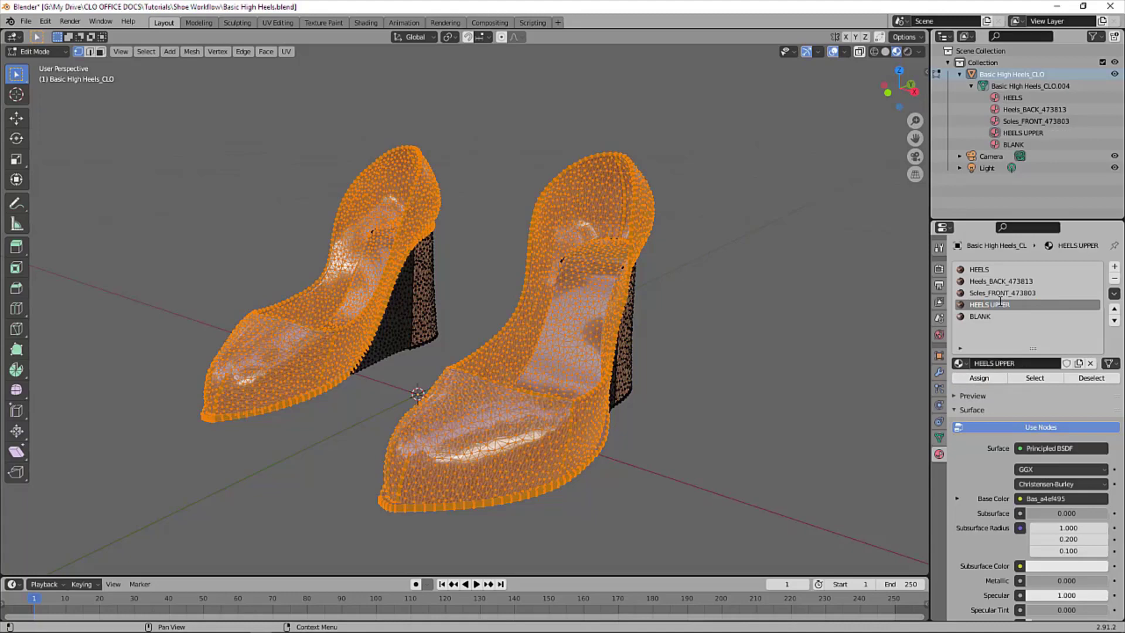
click(743, 277)
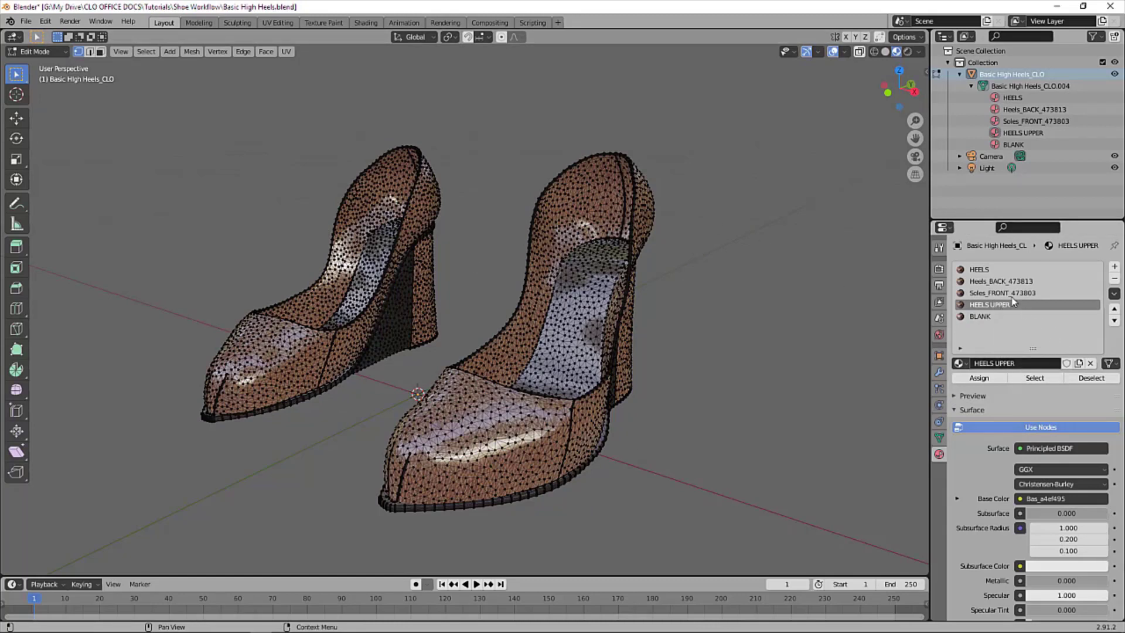
Check which mesh parts use HEELS UPPER, BLANK and HEELS by selecting each material's geometry, and clear the selection.
click(1034, 378)
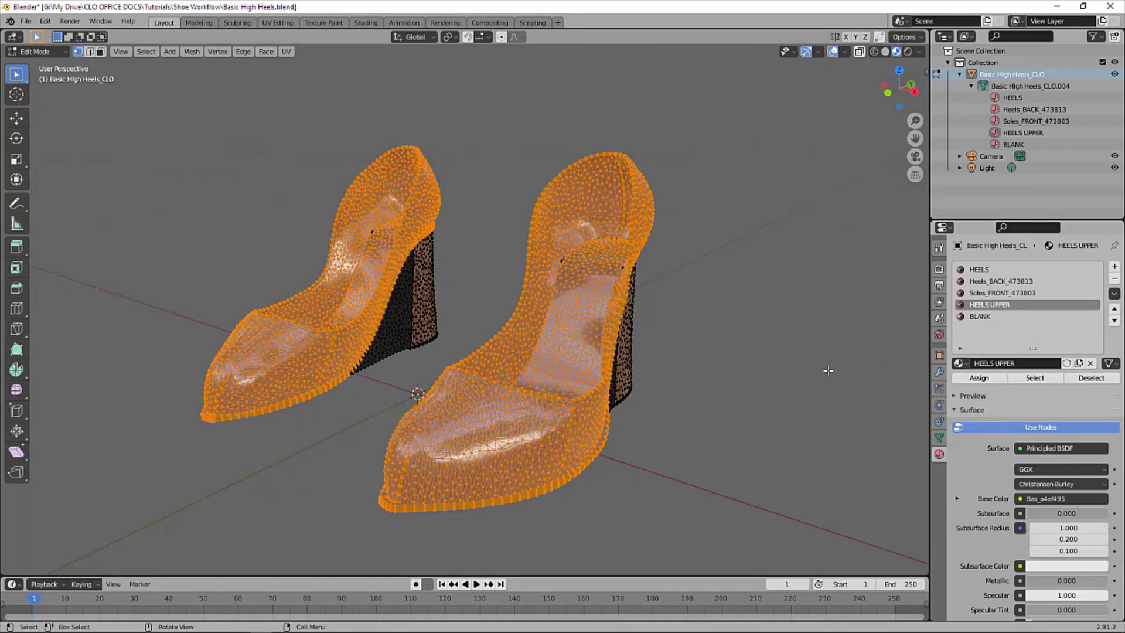
middle_drag(615, 346, 816, 375)
key(alt+a)
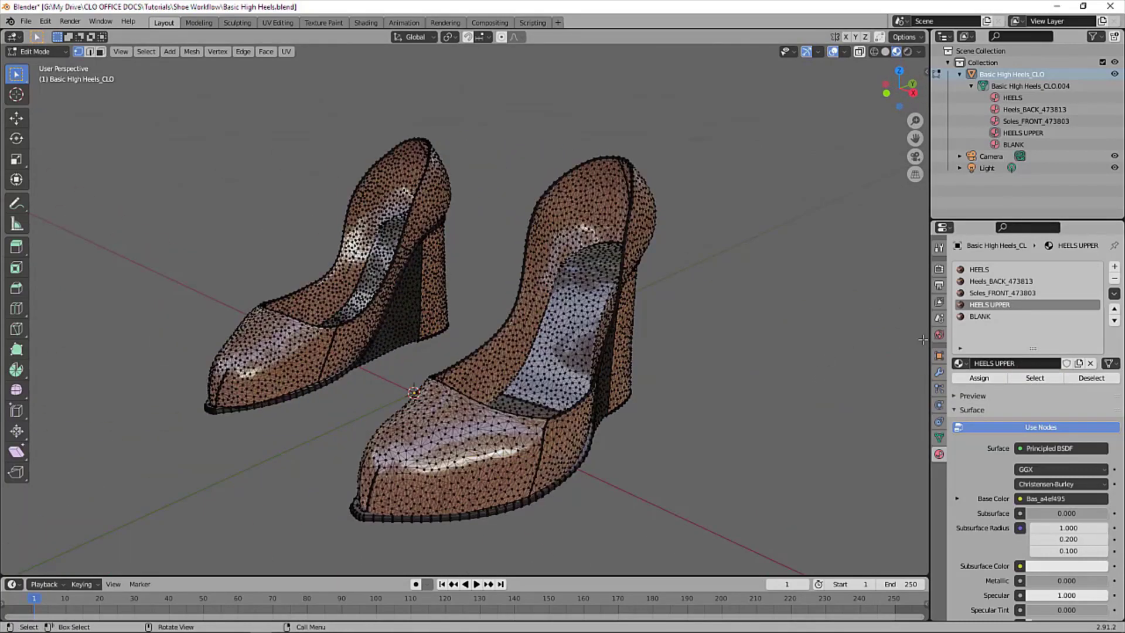
click(990, 316)
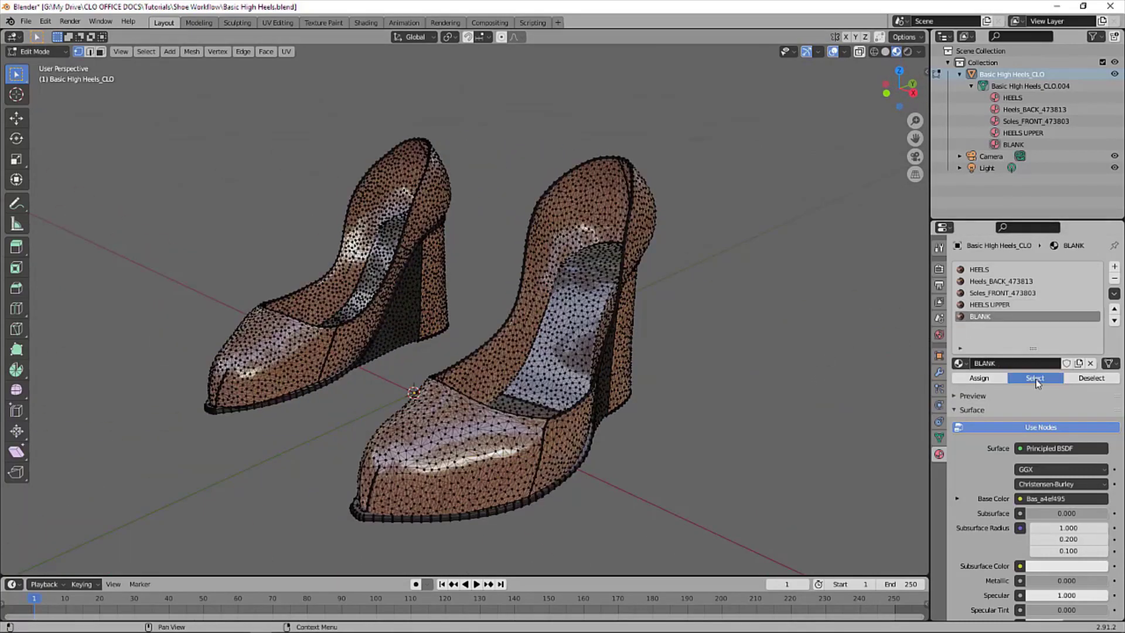
click(1032, 377)
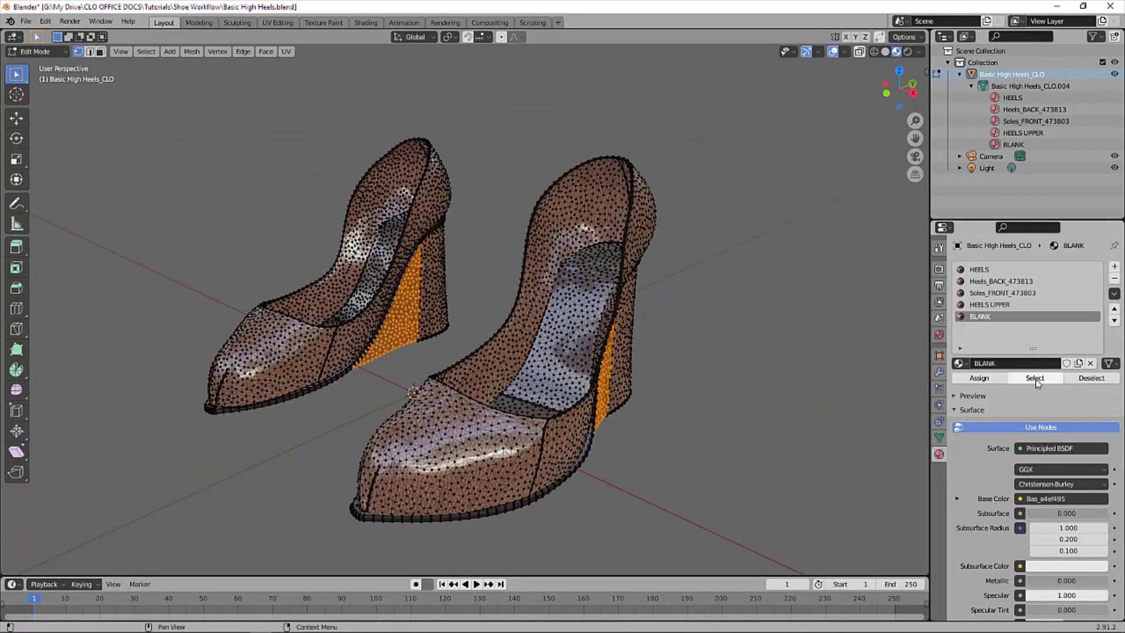
click(979, 269)
click(1035, 378)
click(978, 377)
key(alt+a)
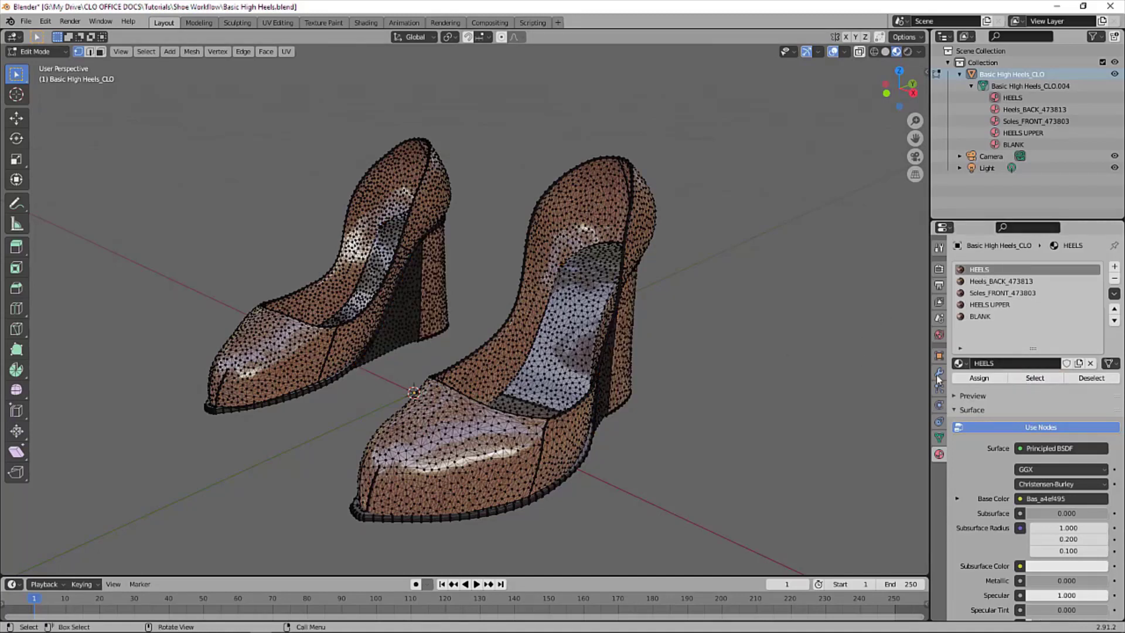
Select the geometry assigned to the BLANK material and hide it in the mesh.
click(996, 317)
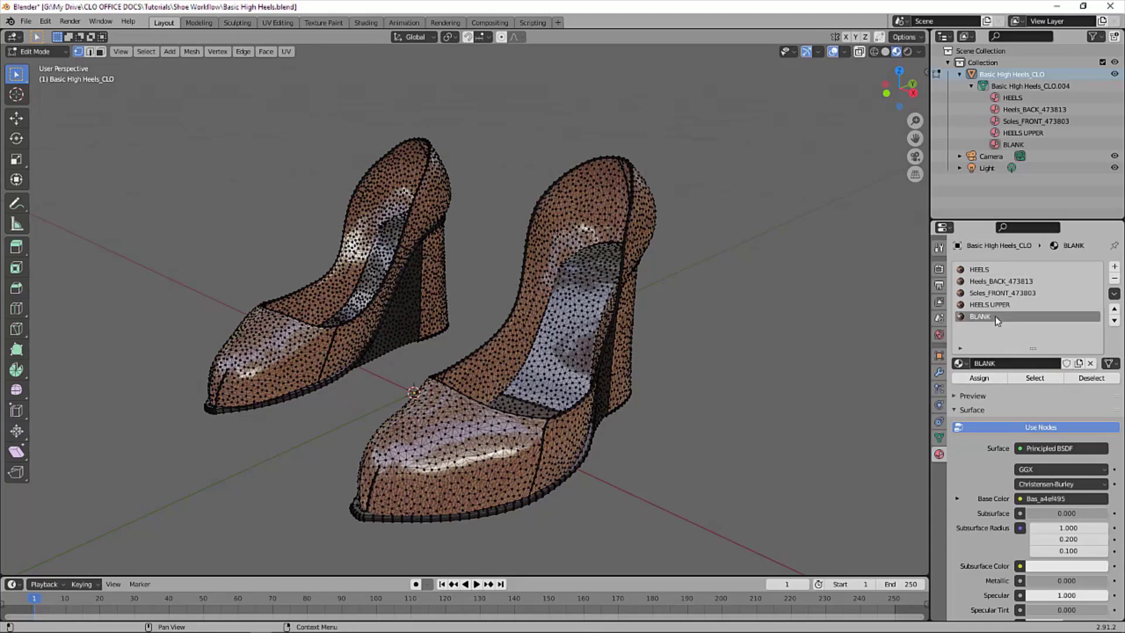
click(1035, 378)
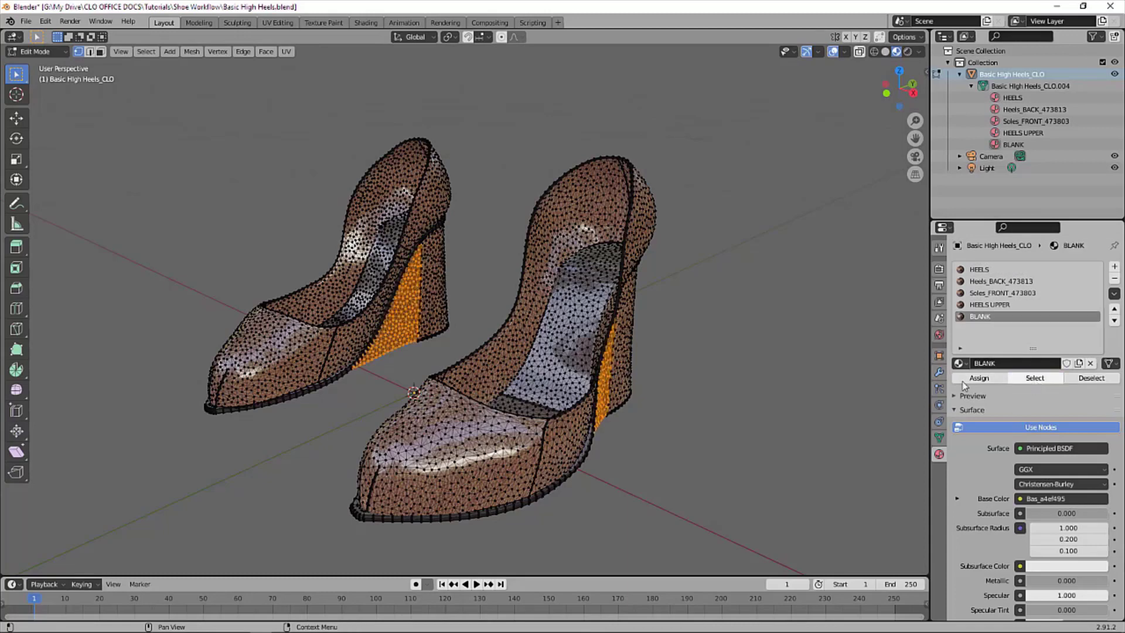
middle_drag(779, 369, 527, 304)
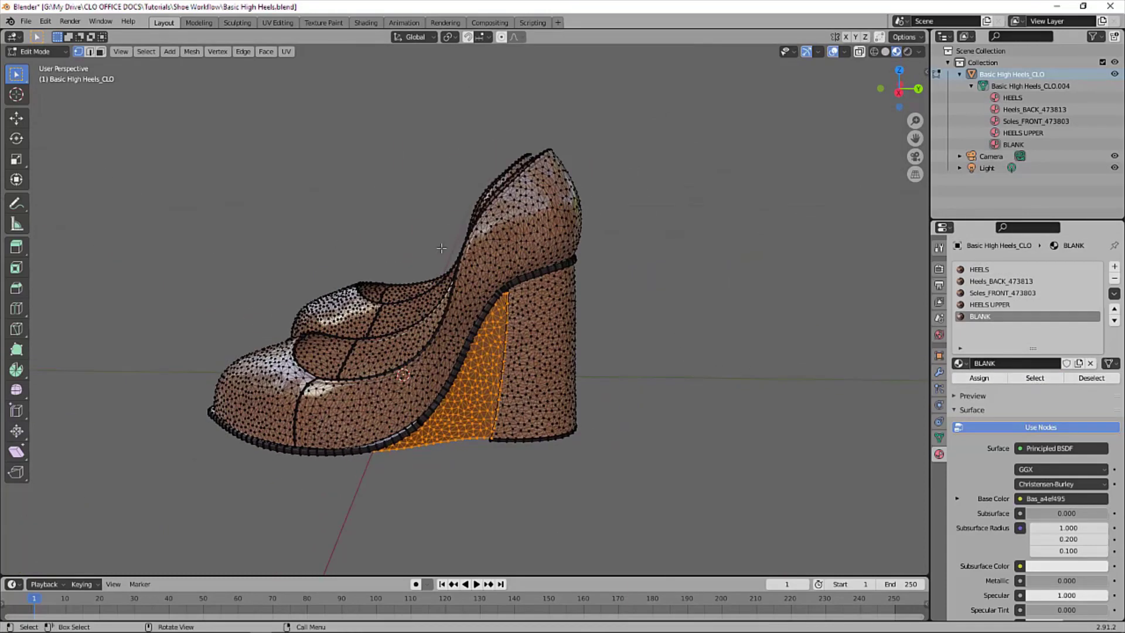
click(191, 51)
mouse_move(218, 296)
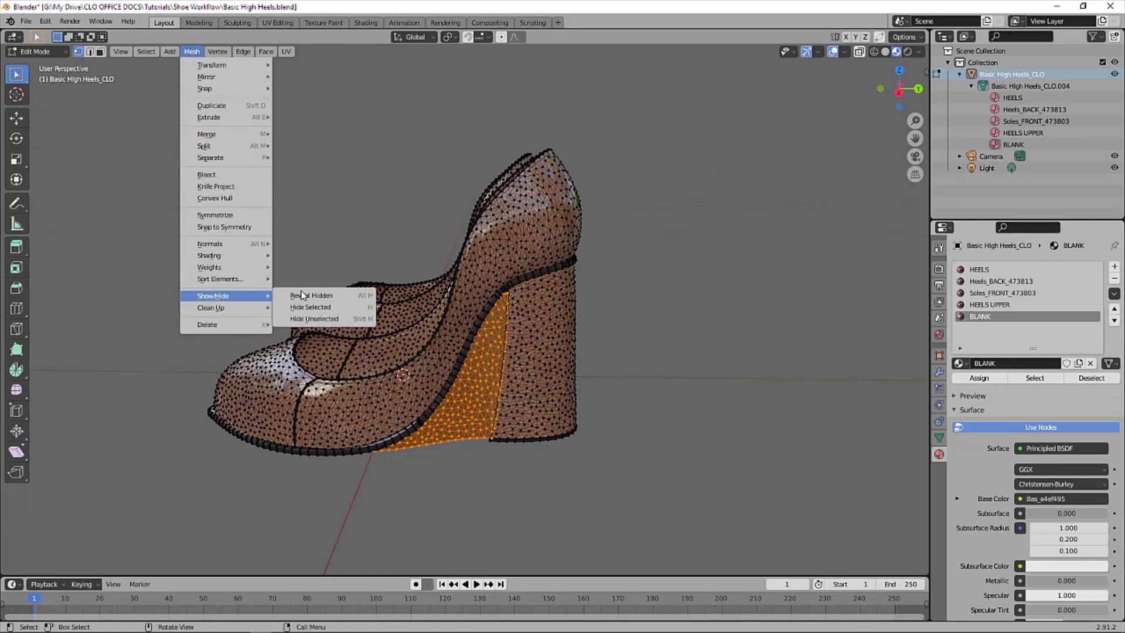
click(320, 307)
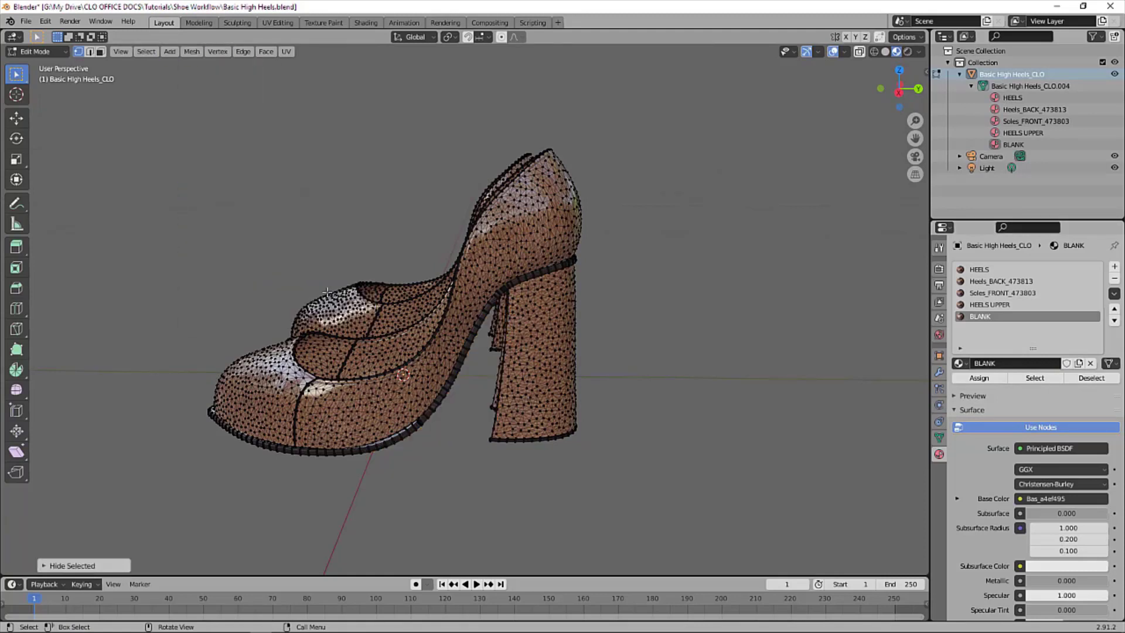
Return to Object Mode and inspect the BLANK area under the arch, leaving the shoes deselected.
middle_drag(587, 191, 249, 106)
click(37, 52)
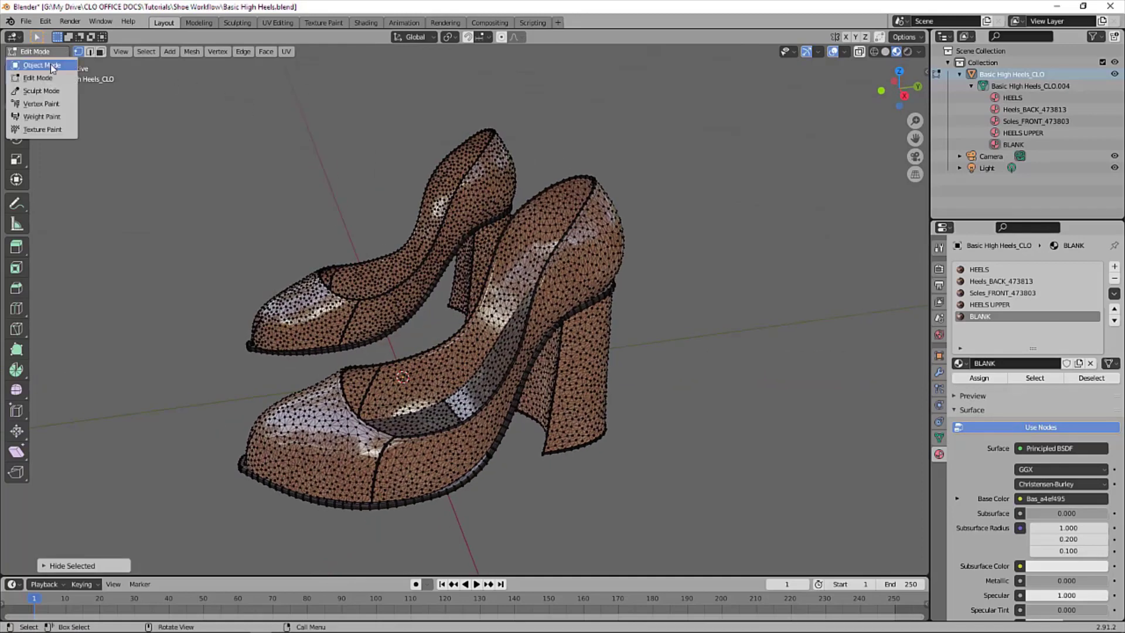
click(50, 64)
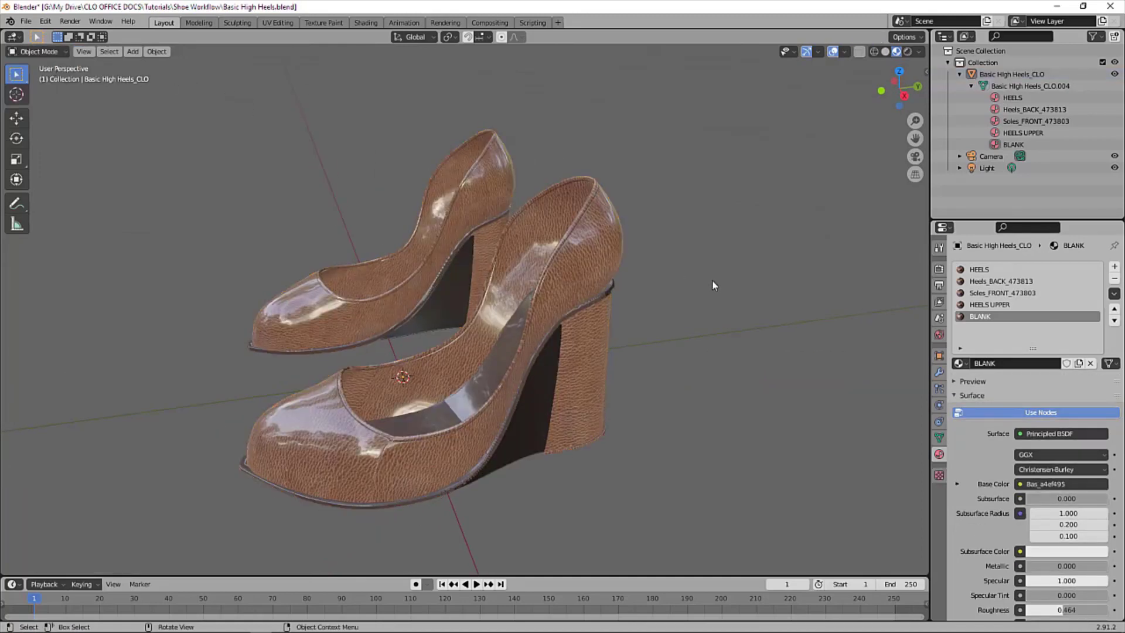
click(539, 404)
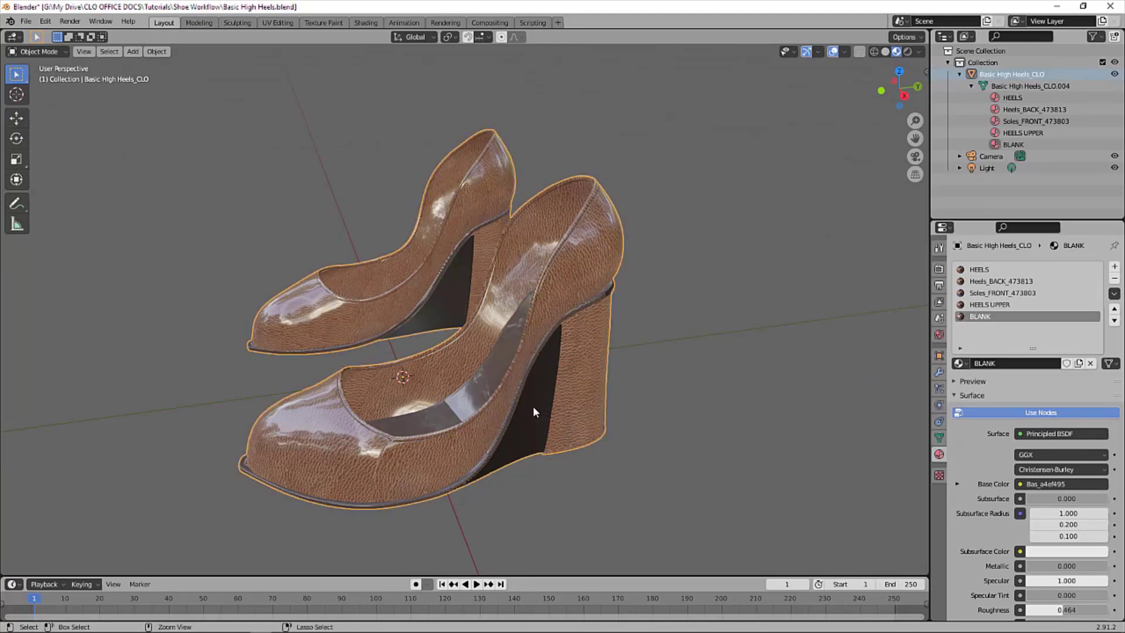
click(733, 358)
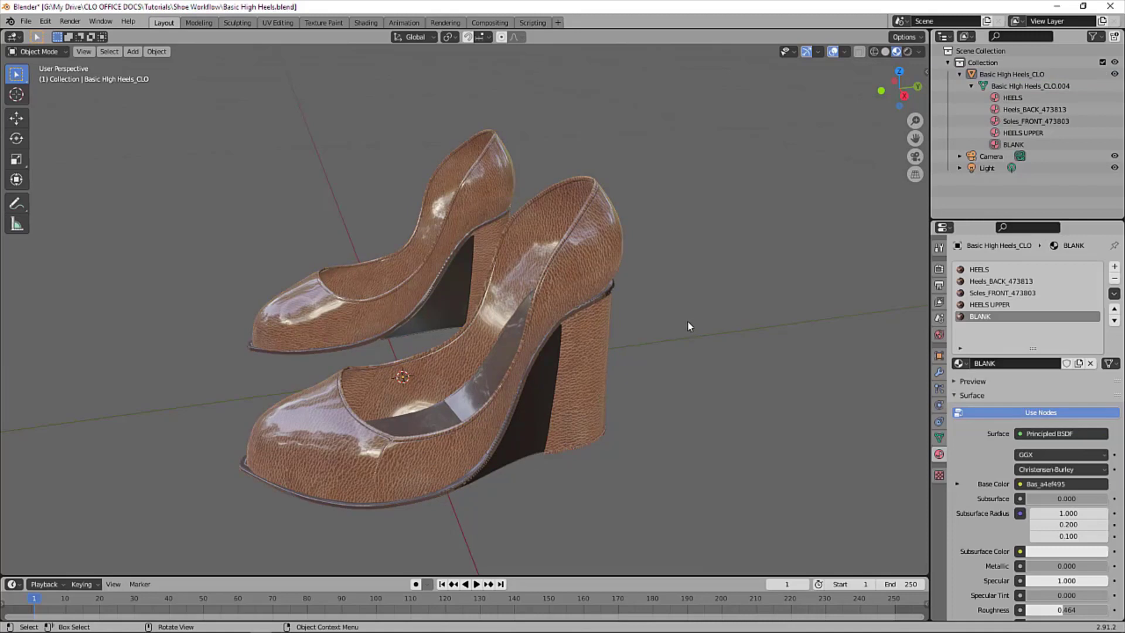
Remove the unused Heels_BACK_473813 and Soles_FRONT_473803 material slots from the shoes.
click(1004, 282)
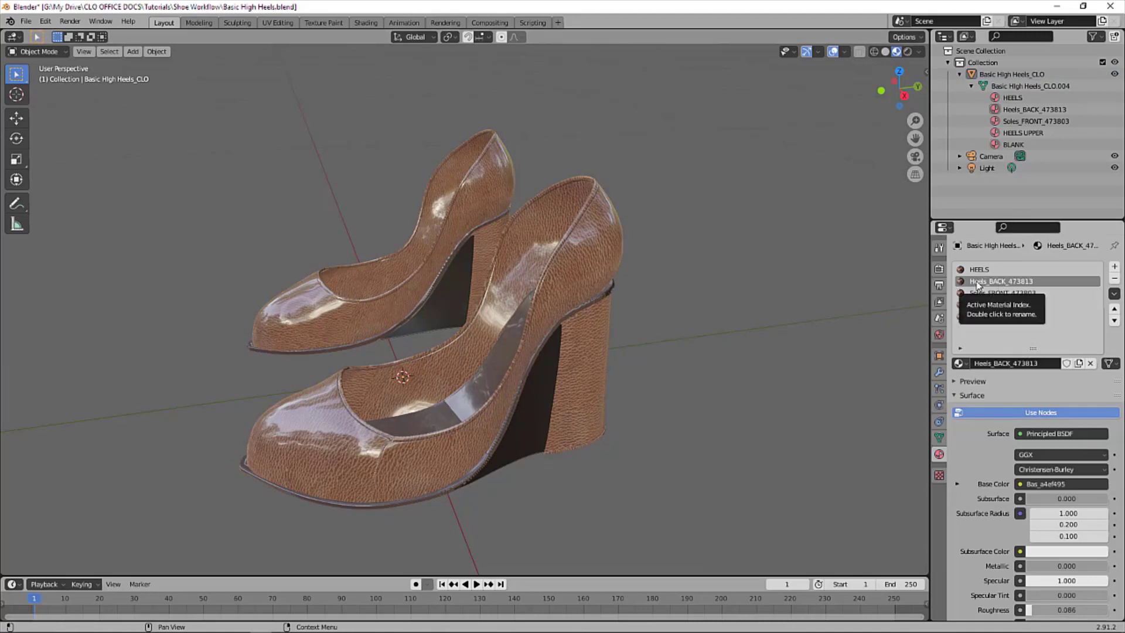
click(1114, 279)
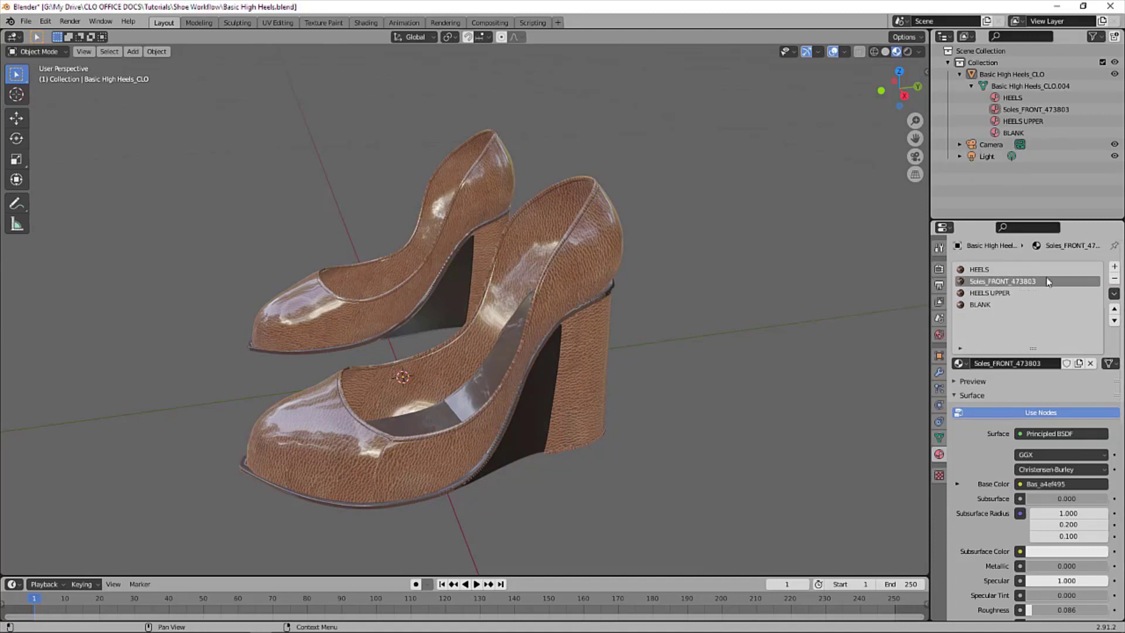
click(1114, 279)
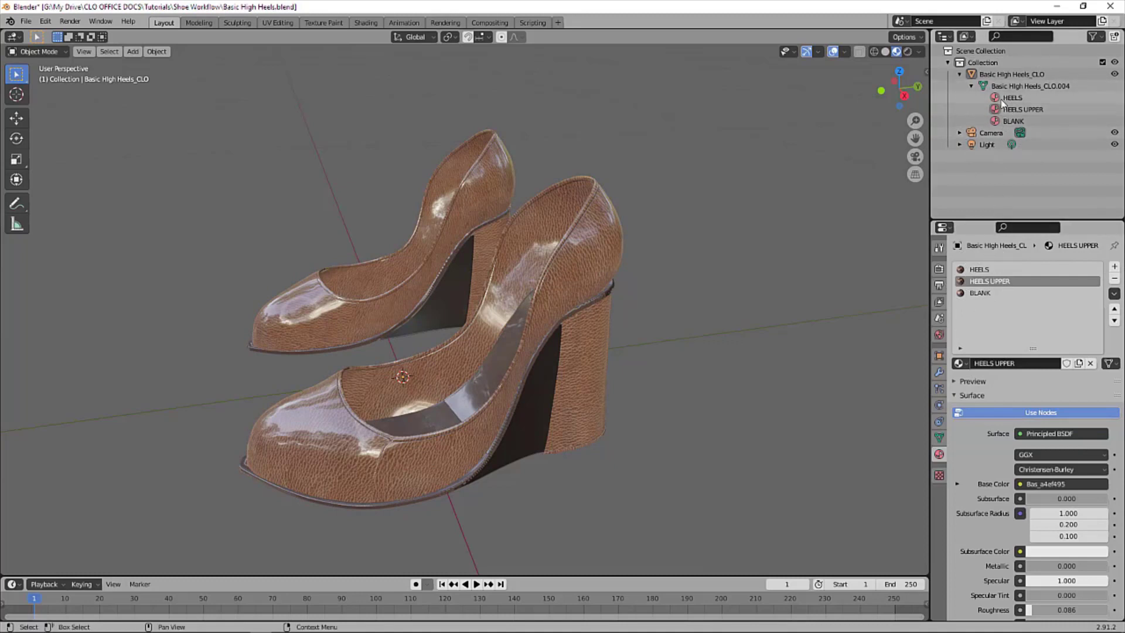
Move the HEELS material below BLANK, to the end of the material slot list.
click(982, 270)
click(982, 270)
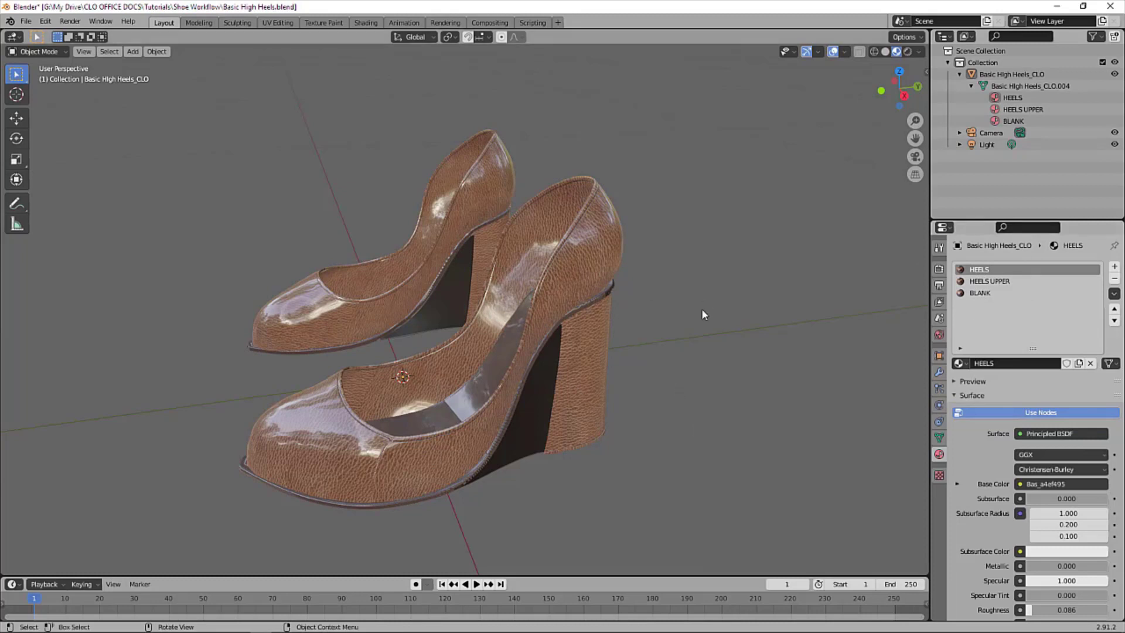
click(1114, 321)
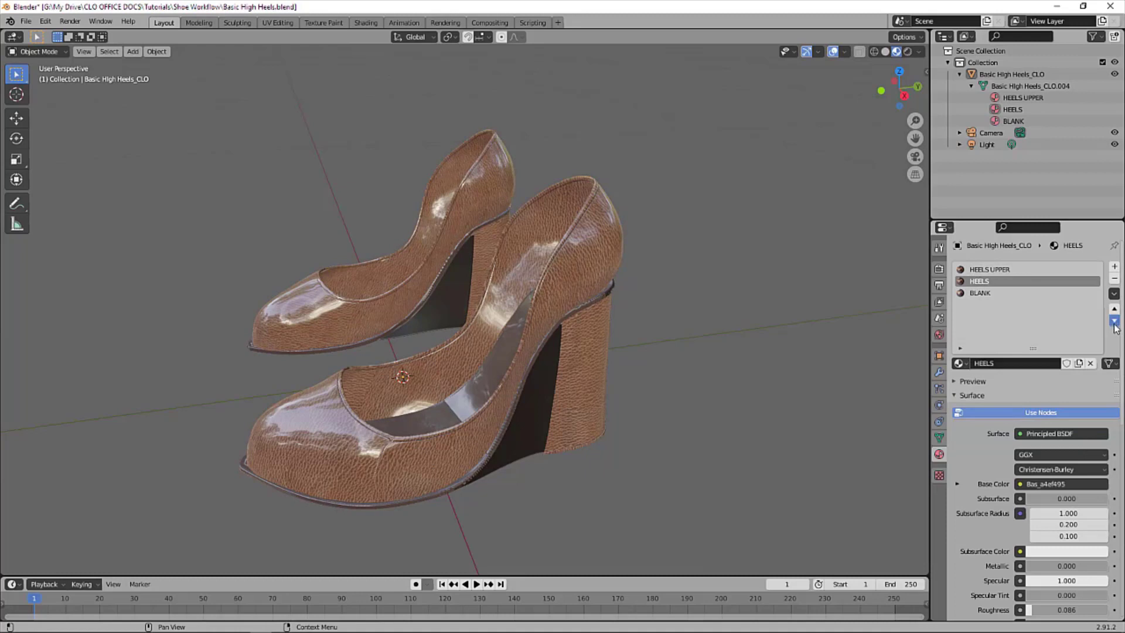
click(1115, 321)
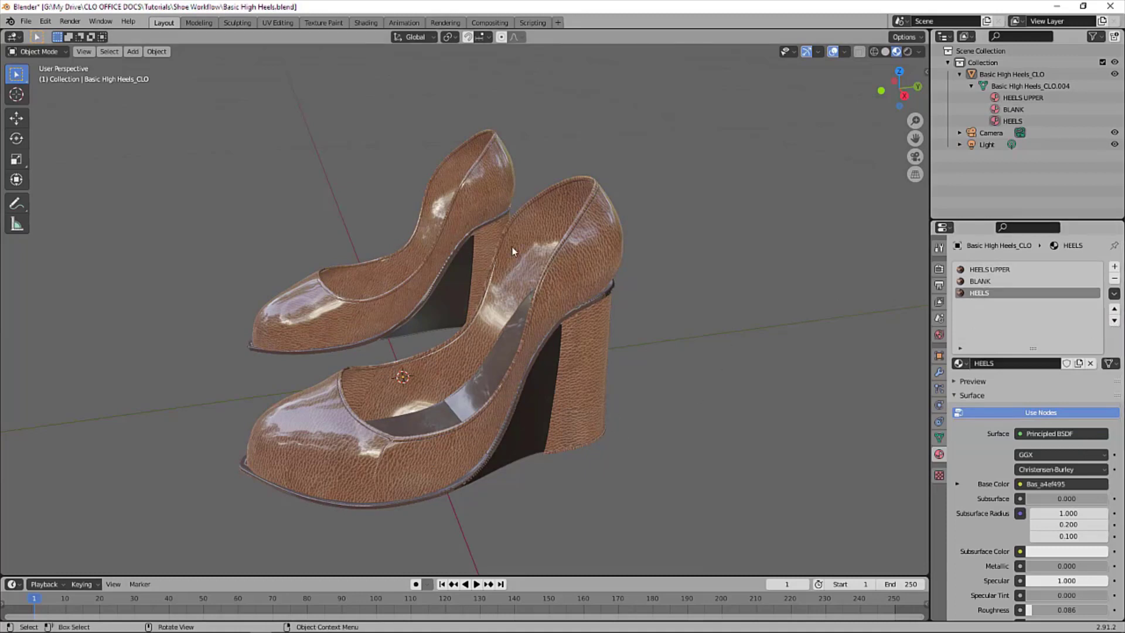
Put the shoes back into Edit Mode and show the heel area in right orthographic wireframe view.
middle_drag(632, 349, 572, 344)
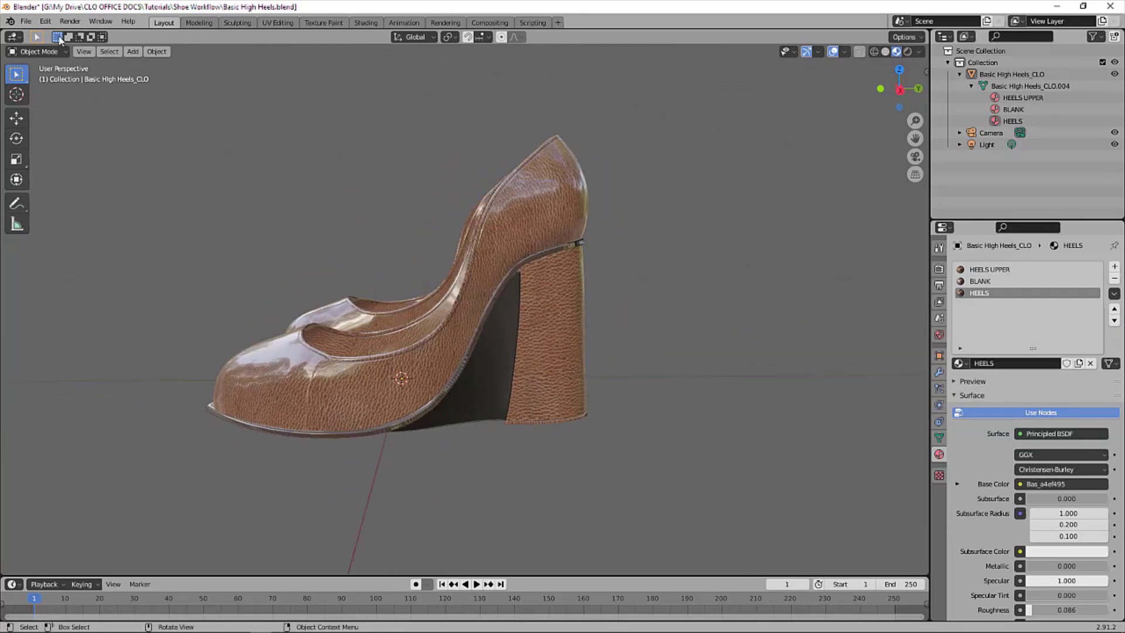
click(44, 50)
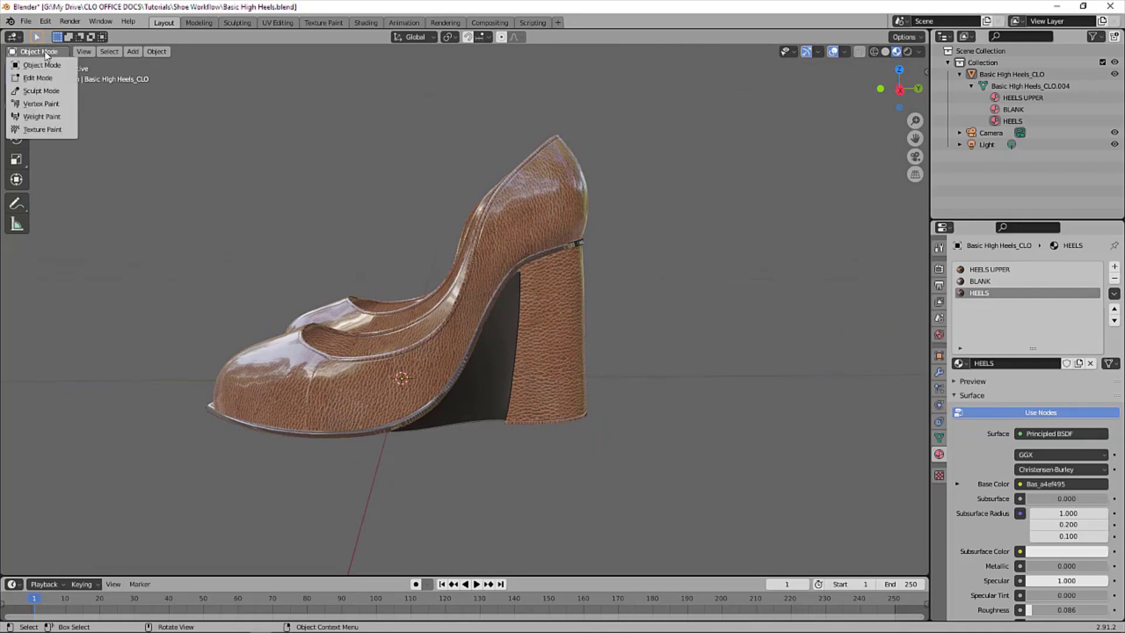
click(48, 79)
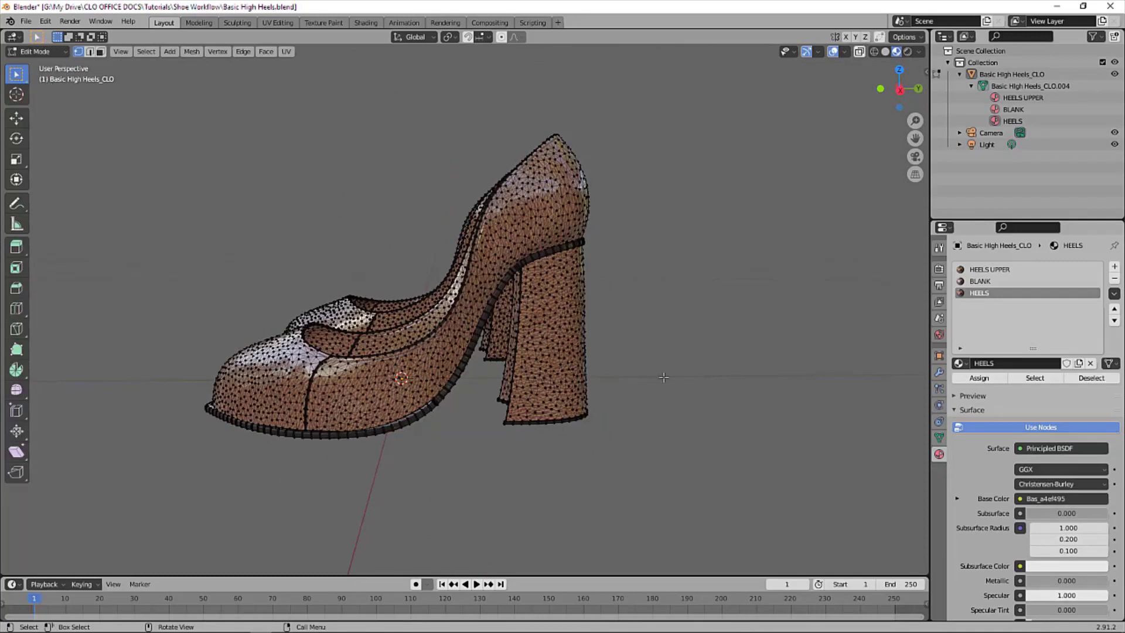
click(900, 90)
scroll(527, 271, down, 2)
scroll(527, 271, up, 3)
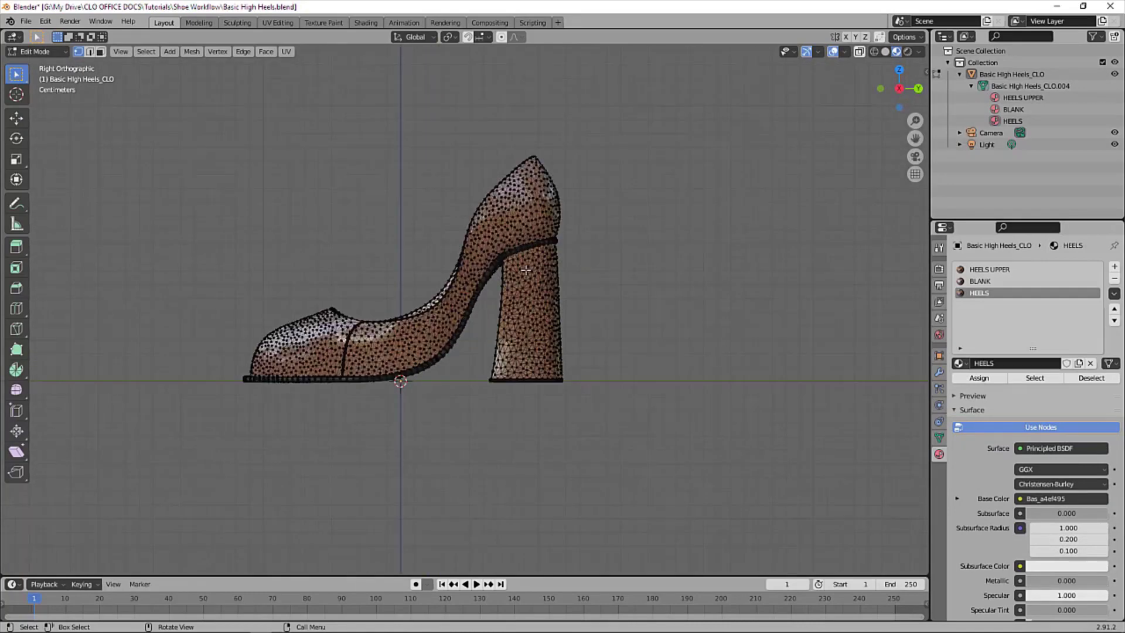
scroll(525, 271, up, 1)
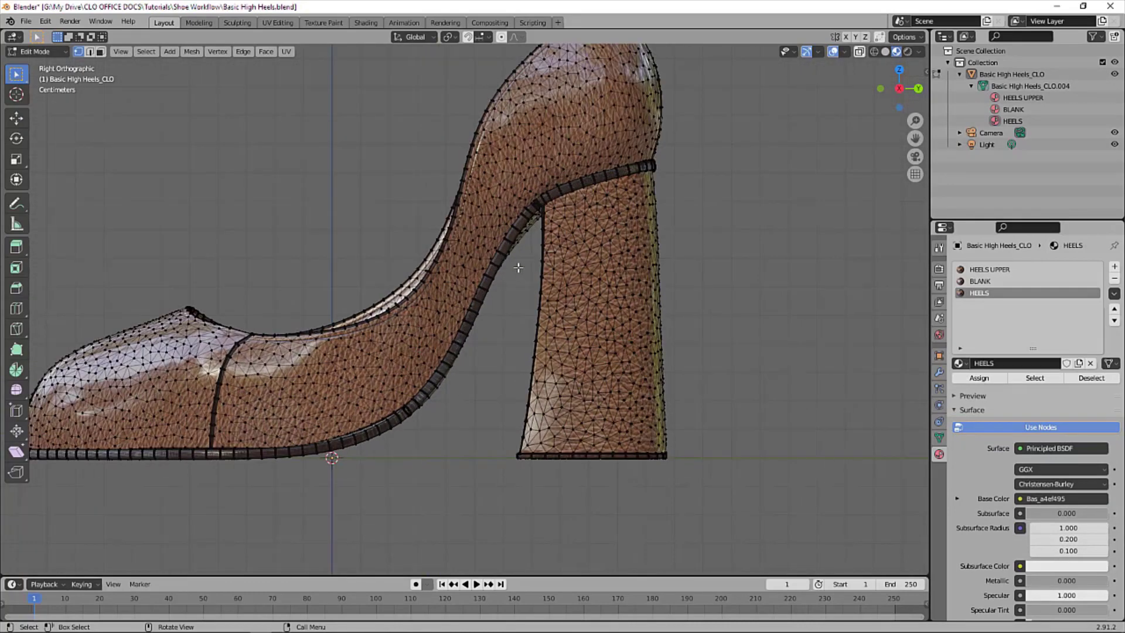
click(874, 52)
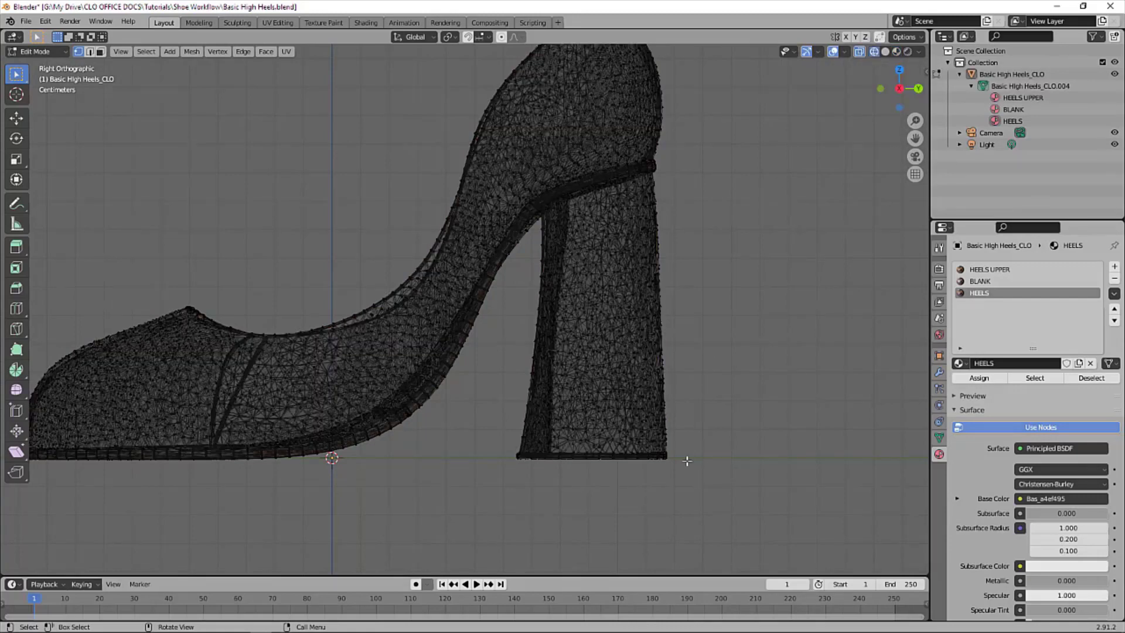
Box-select the heel block vertices from the ground up to the sole, extending the selection along the slanted upper edge.
key(b)
drag(695, 477, 502, 276)
shift+drag(696, 300, 527, 239)
shift+drag(691, 252, 563, 199)
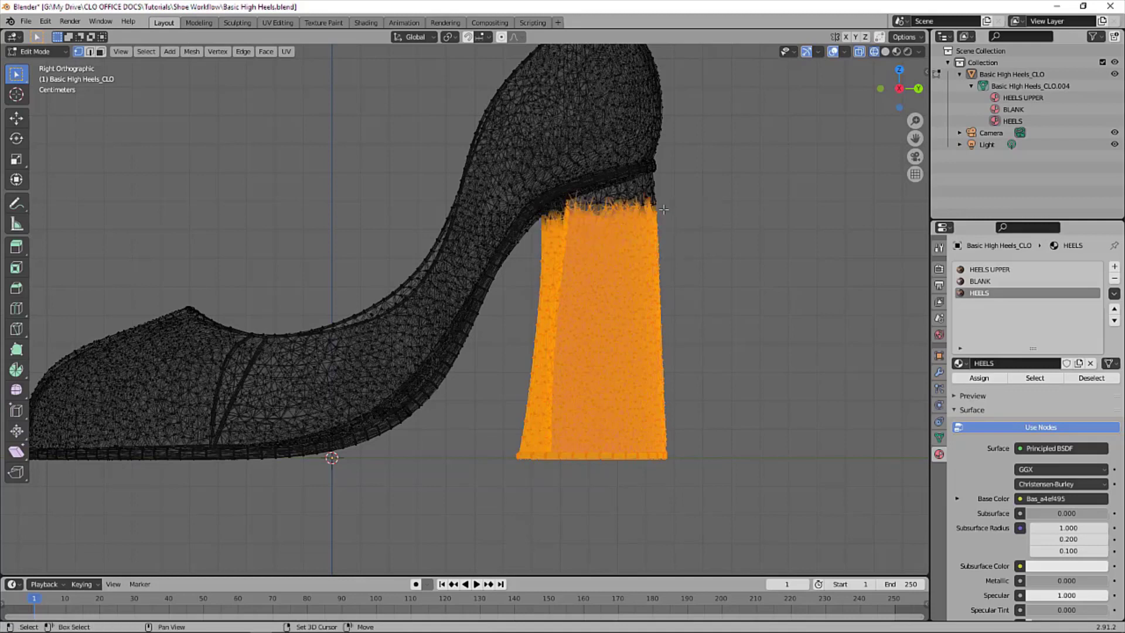
shift+drag(669, 213, 608, 198)
shift+drag(683, 202, 615, 179)
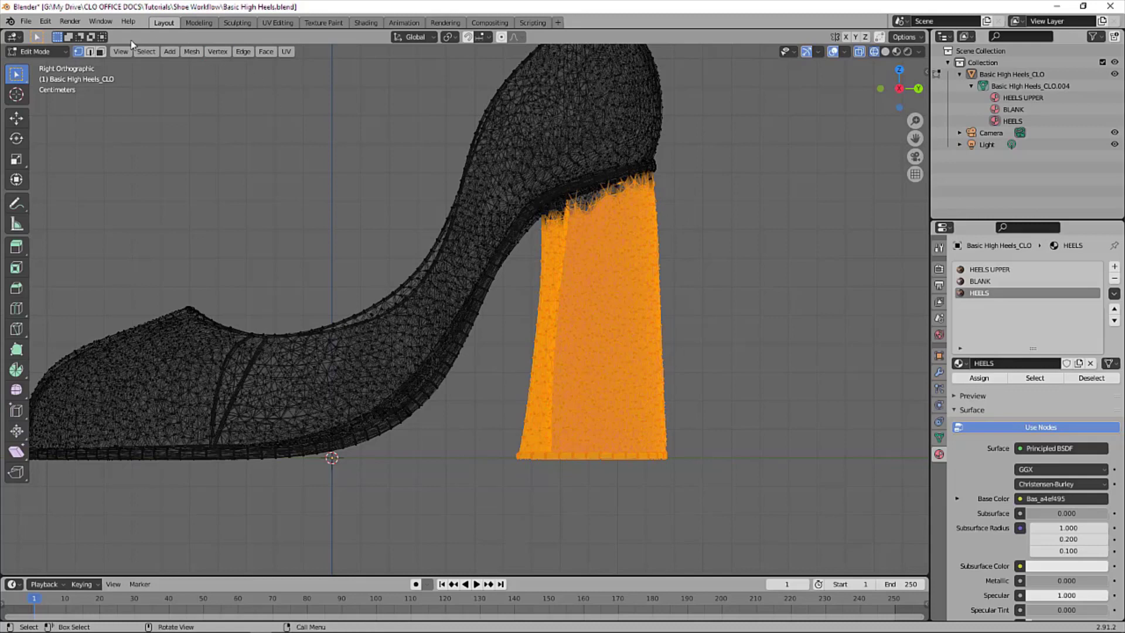
Grow the heel block selection three times with Select More so it reaches up toward the underside of the sole.
click(141, 52)
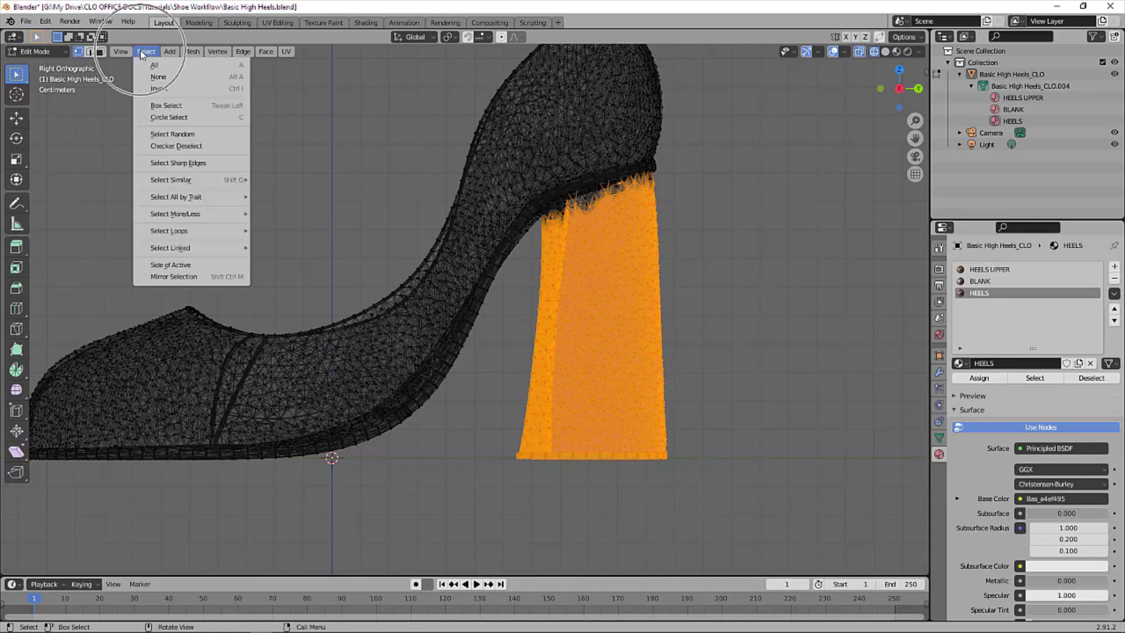
mouse_move(199, 232)
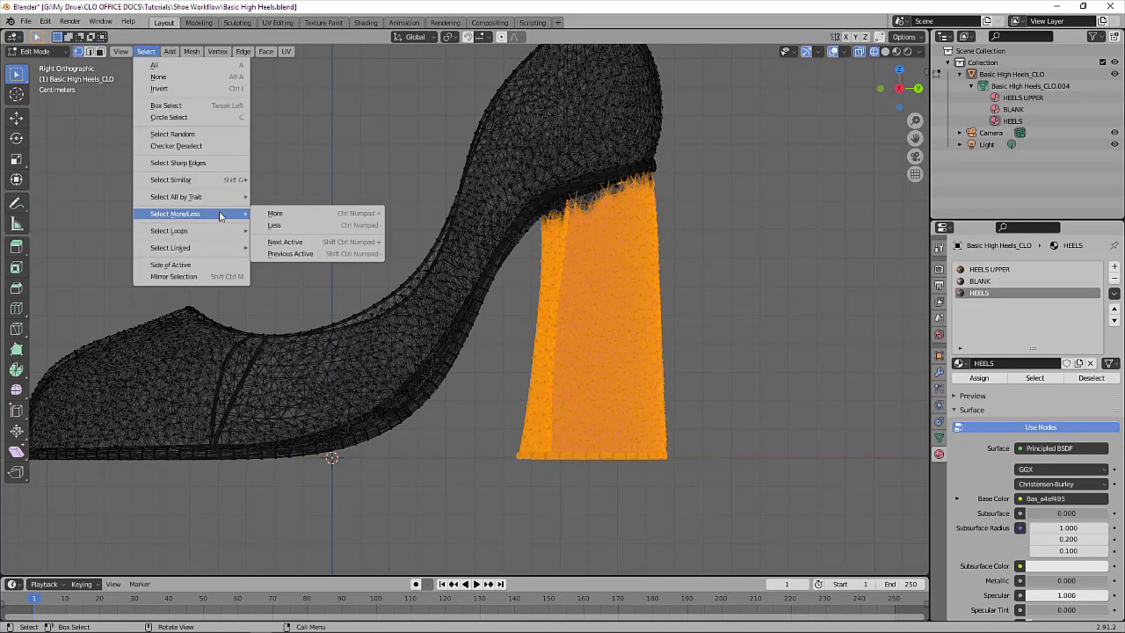
click(255, 214)
click(150, 53)
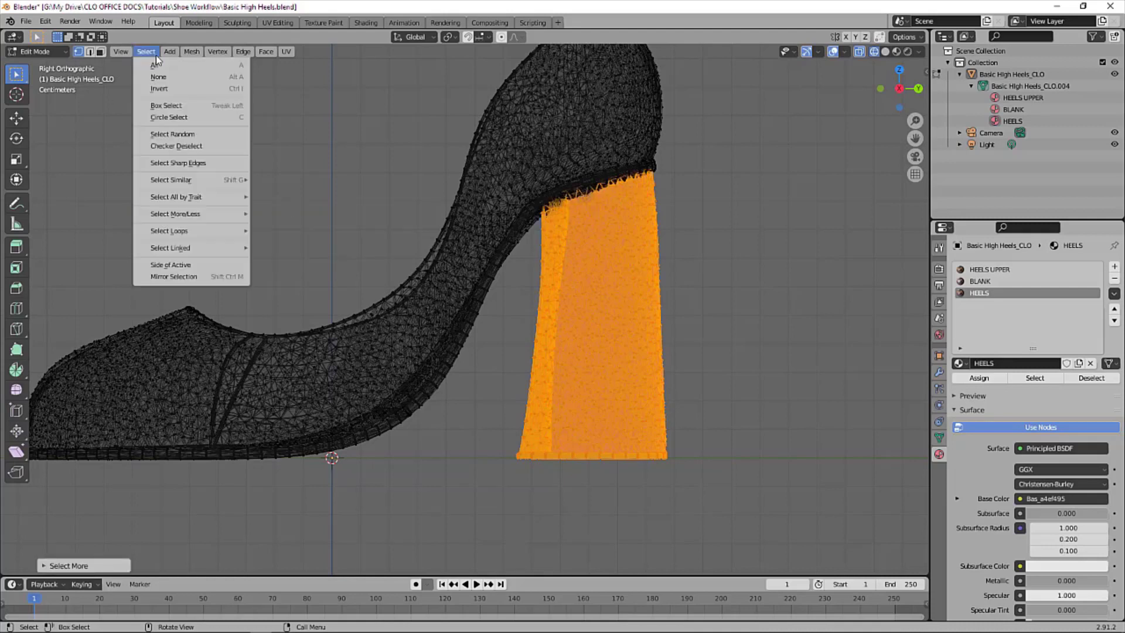
mouse_move(206, 215)
click(287, 218)
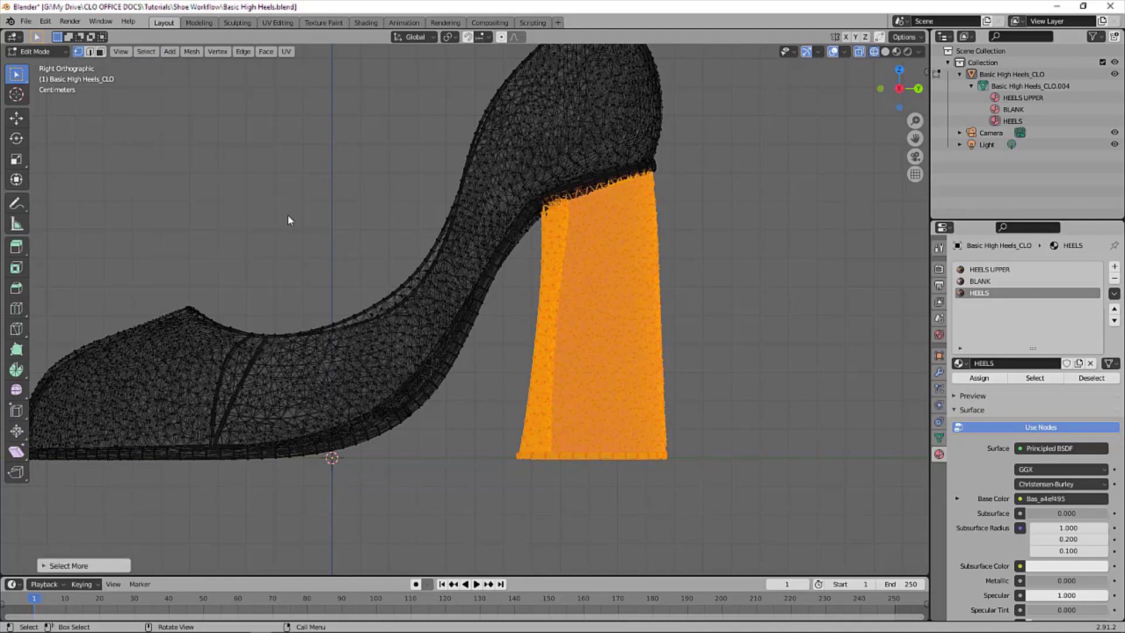
click(145, 52)
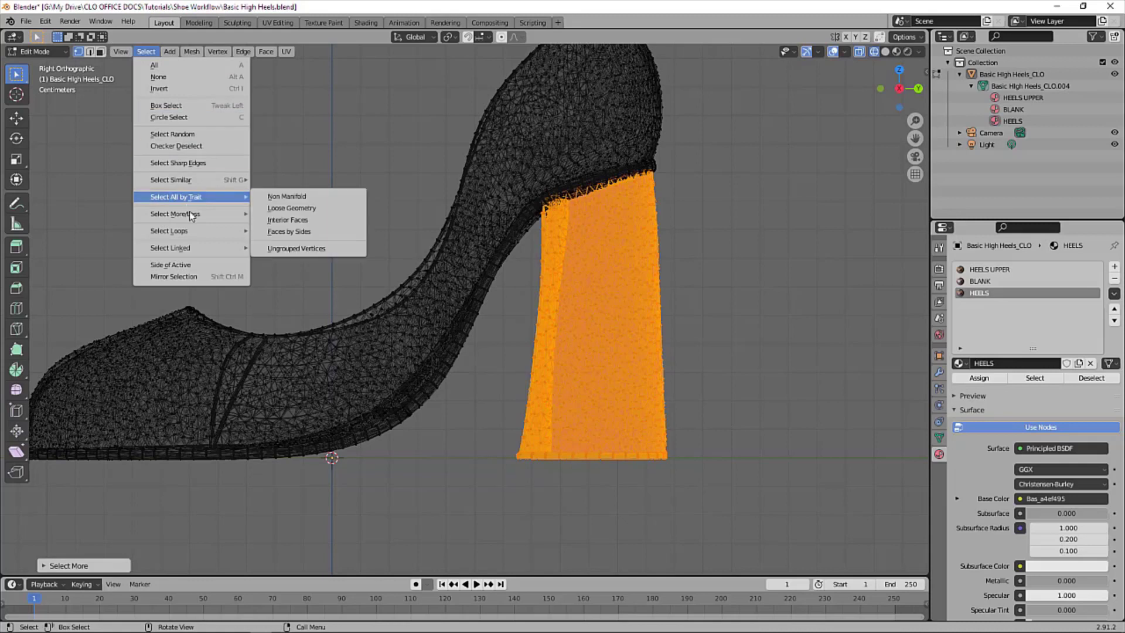
mouse_move(189, 212)
click(296, 216)
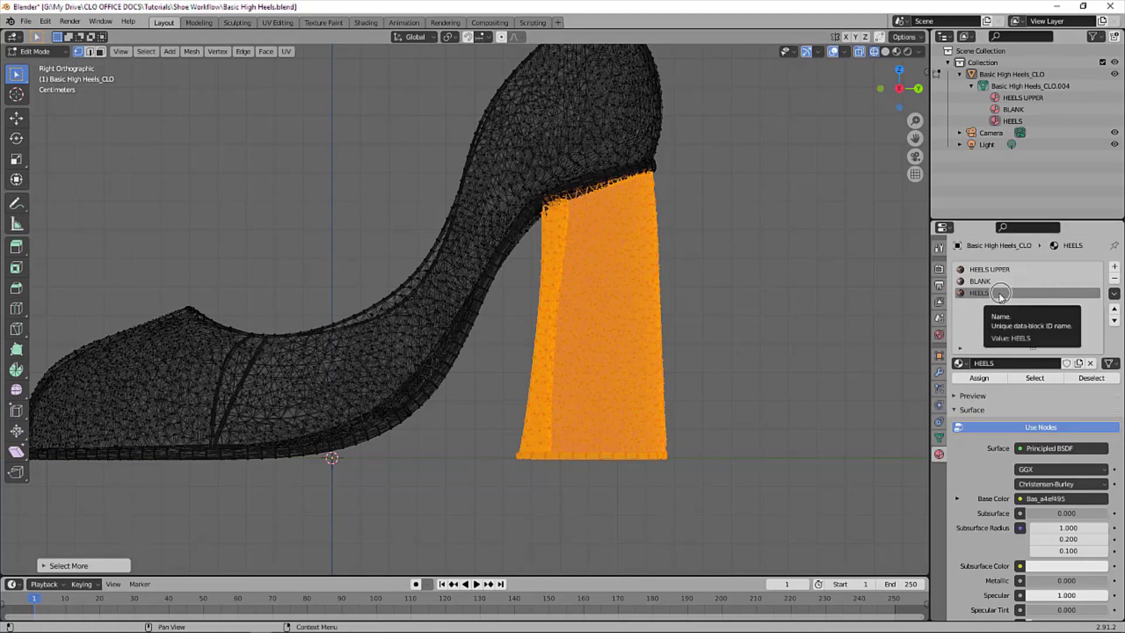
Assign the selected heel block geometry to the HEELS material and clear the selection.
click(979, 378)
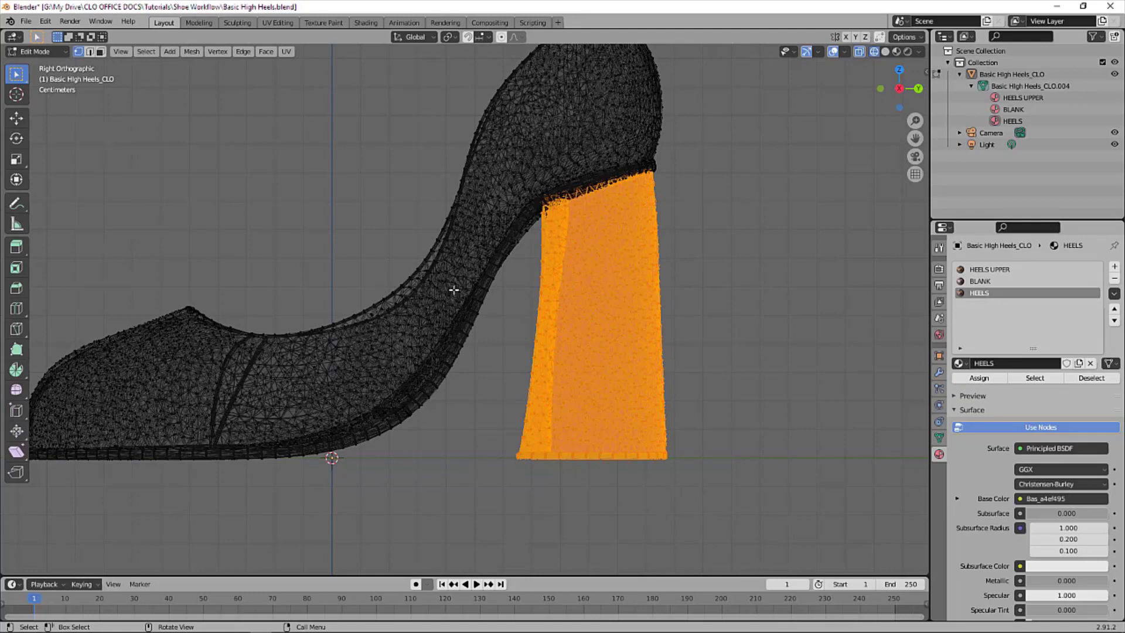
click(784, 191)
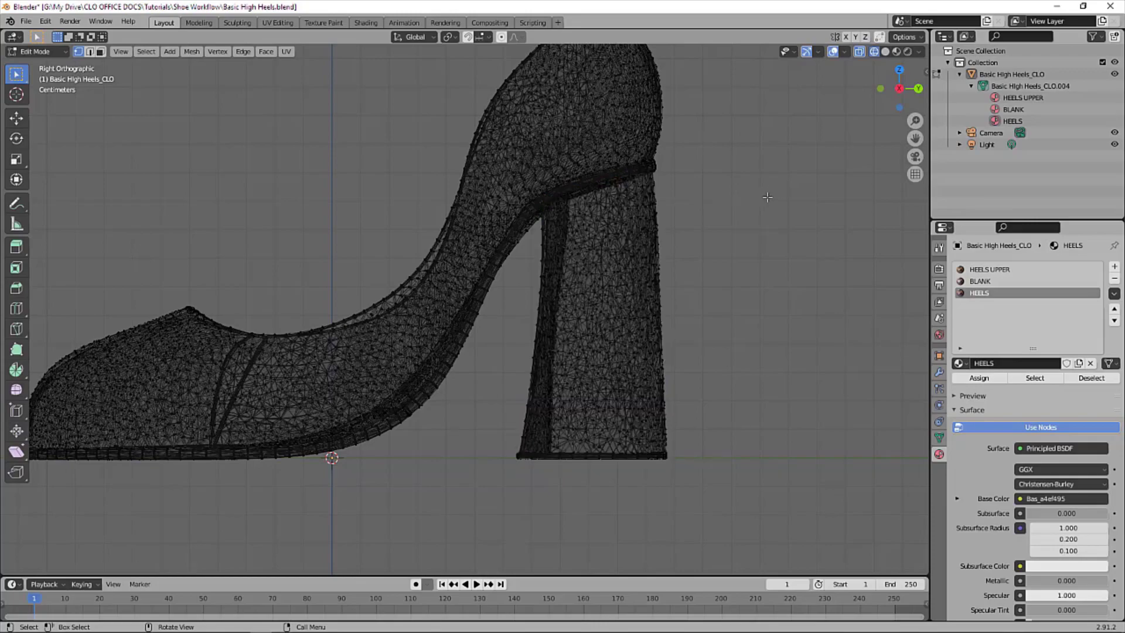
Return the shoes to Object Mode and display both in Material Preview shading from a perspective view.
middle_drag(705, 219, 741, 241)
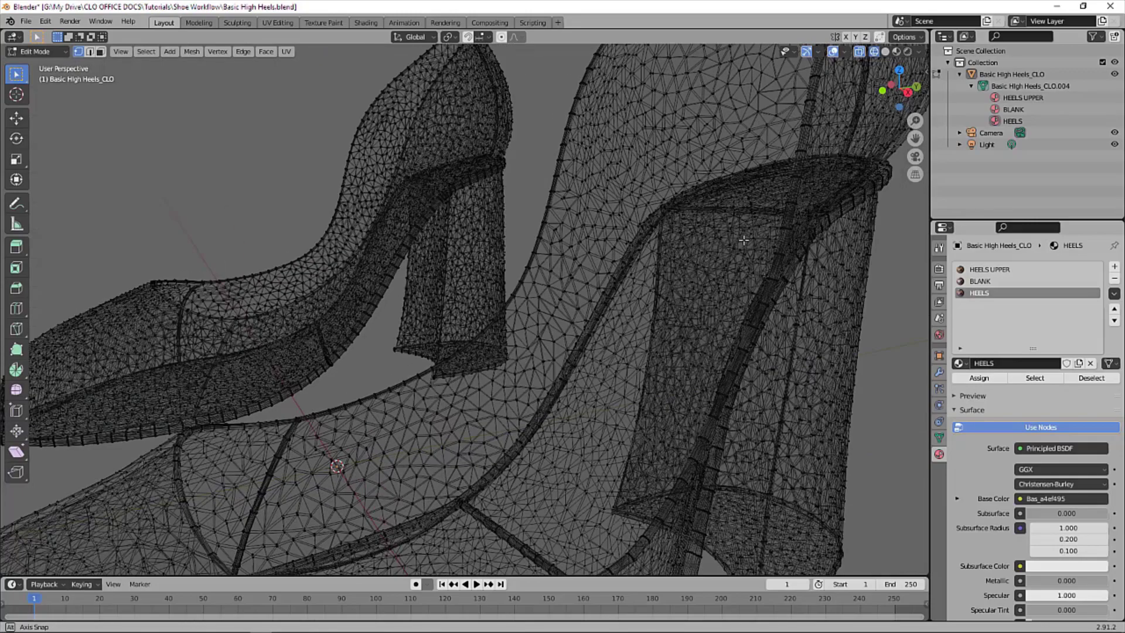
scroll(738, 249, up, 4)
scroll(738, 252, down, 4)
scroll(737, 251, down, 4)
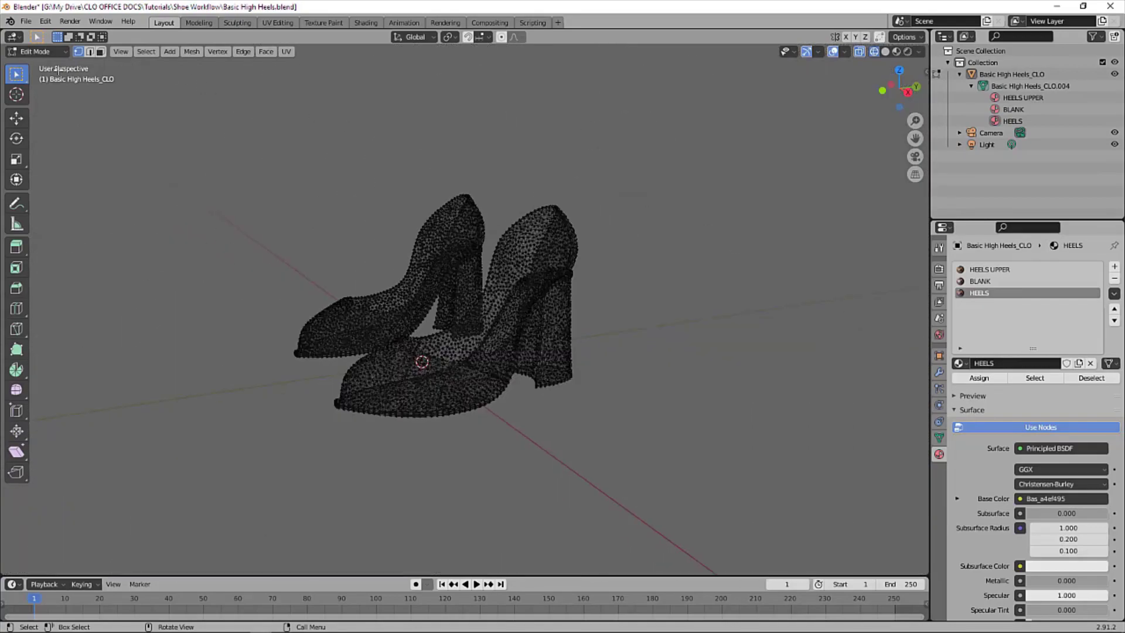
click(36, 52)
click(49, 65)
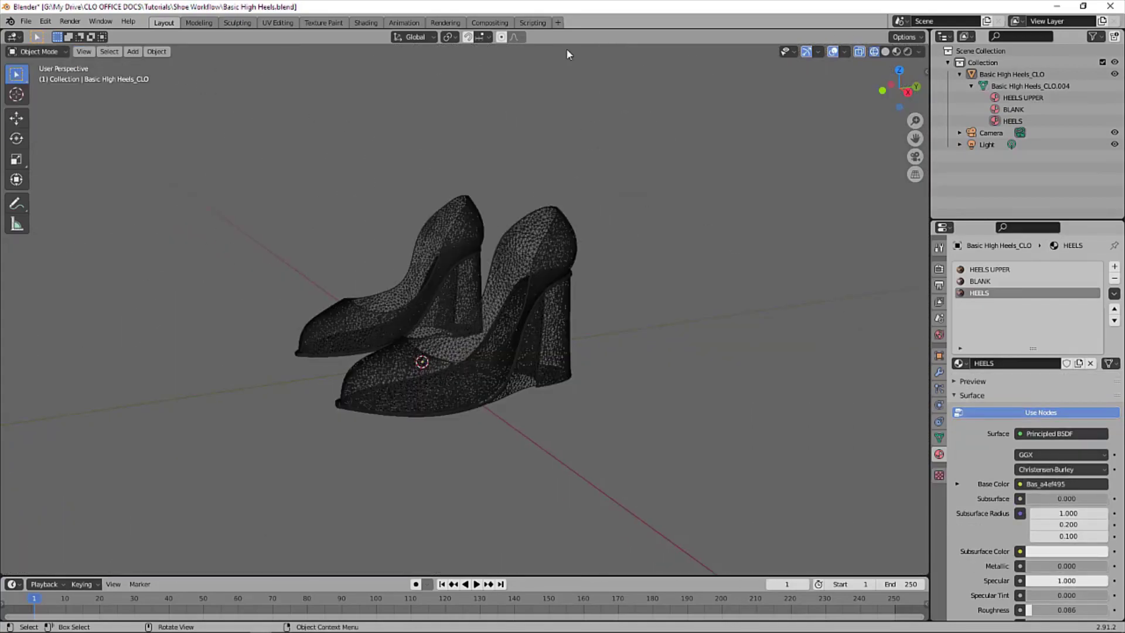
click(896, 52)
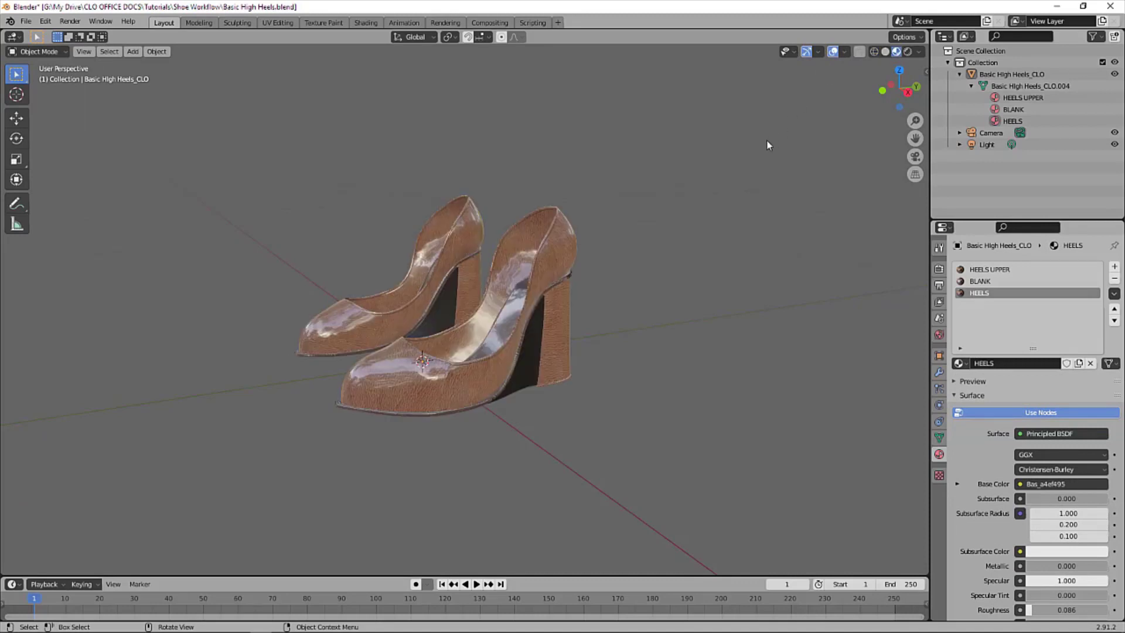
Put the shoes back into Edit Mode, select the geometry assigned to HEELS, and make HEELS UPPER the active material slot.
click(1009, 121)
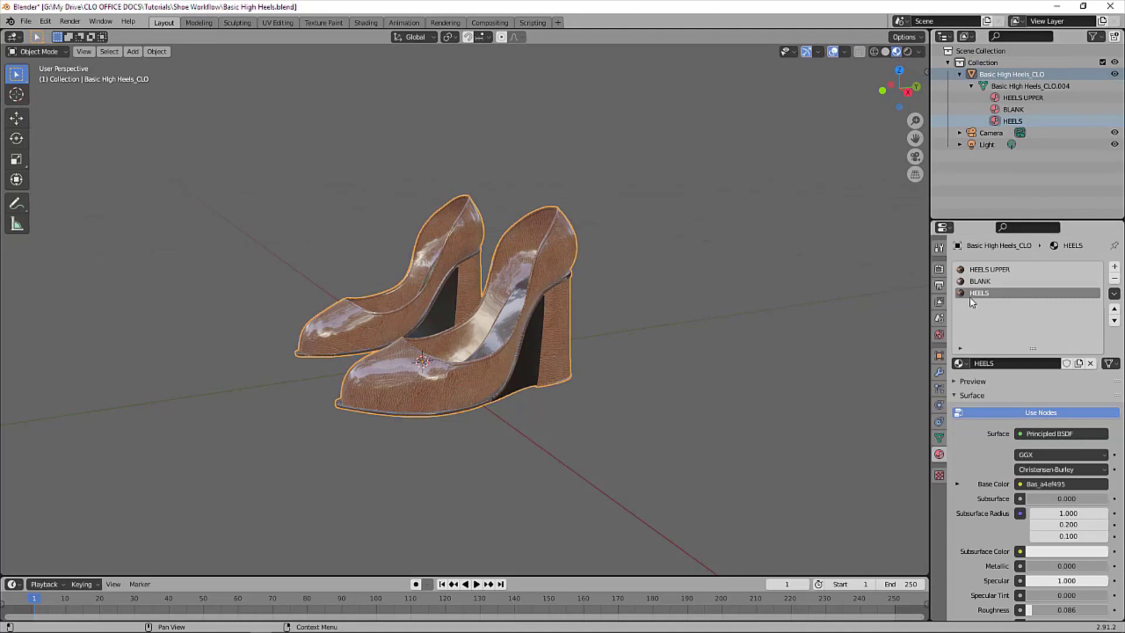
click(993, 282)
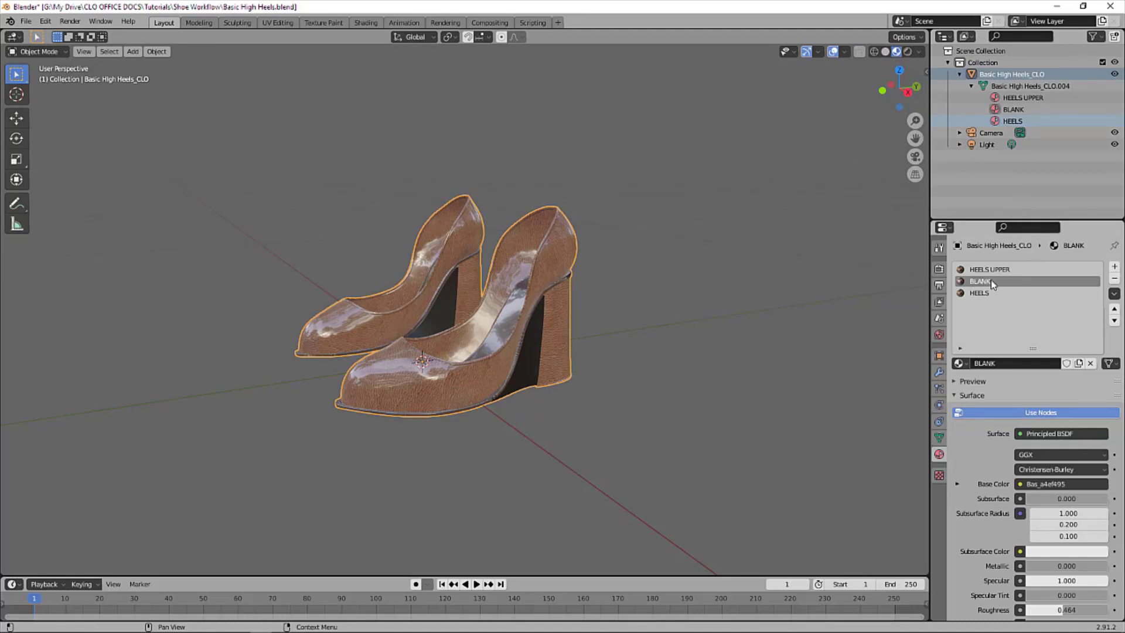
click(42, 52)
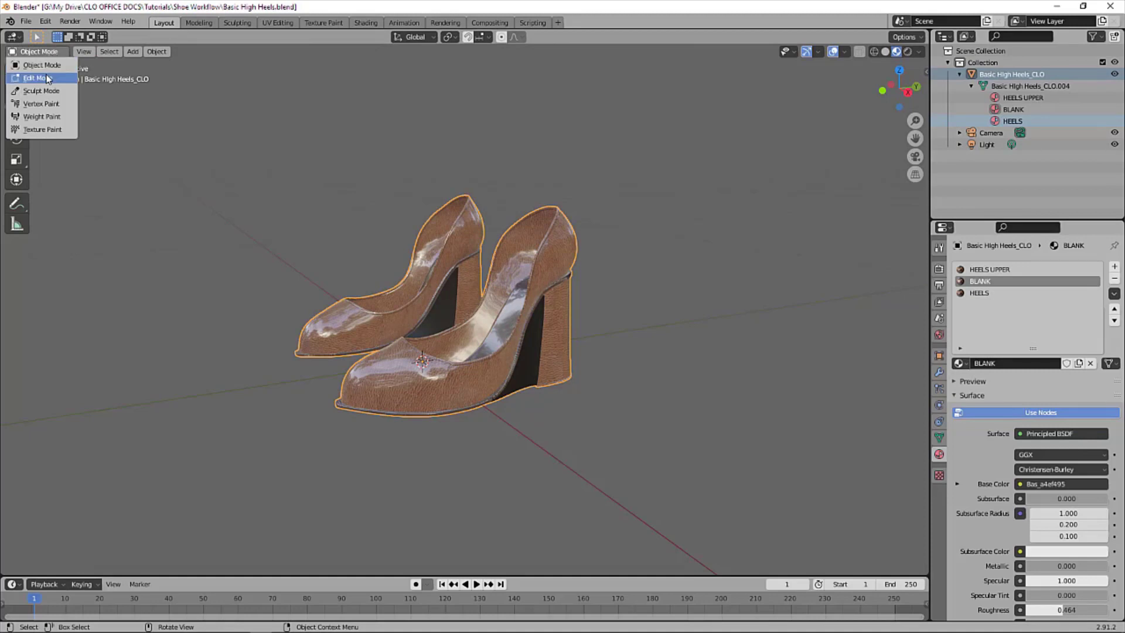
click(48, 79)
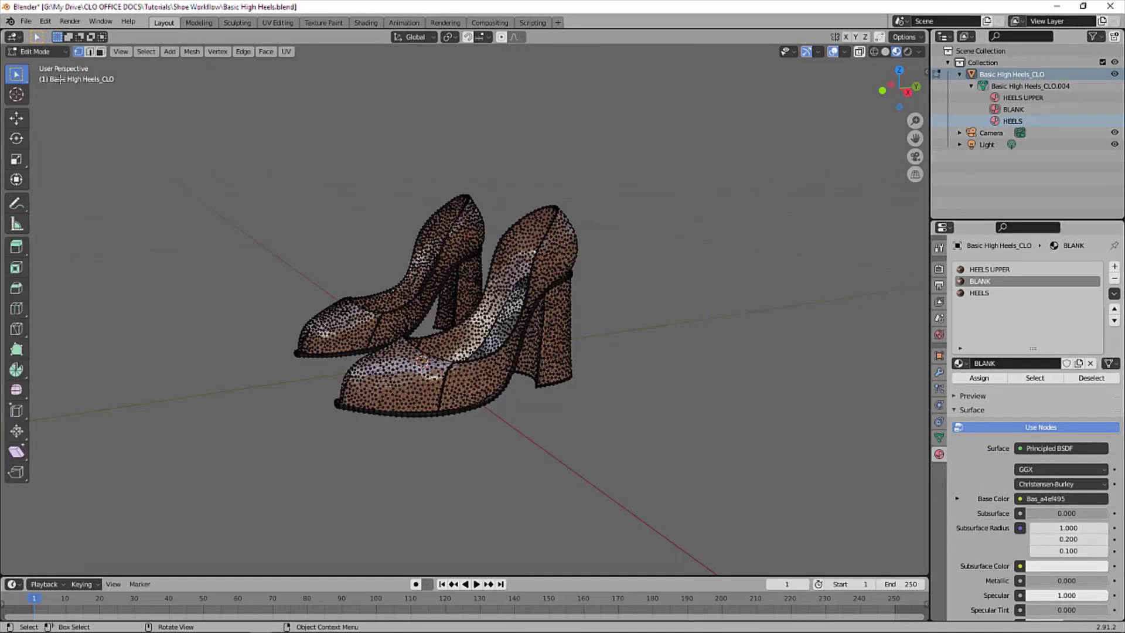
click(1046, 122)
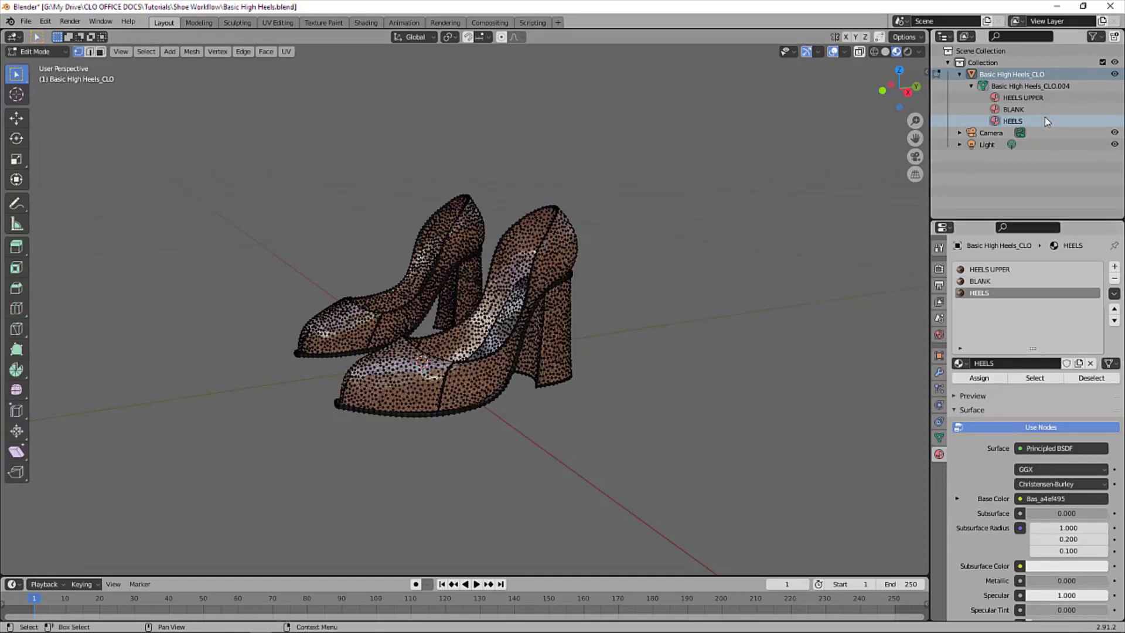
click(1020, 377)
click(998, 283)
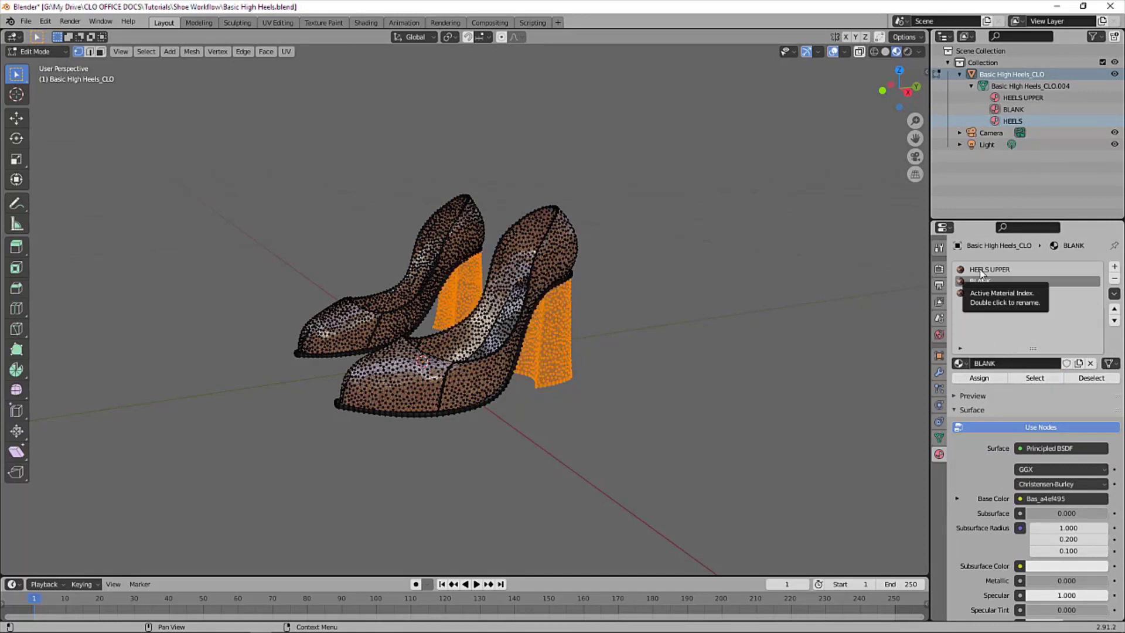
click(982, 270)
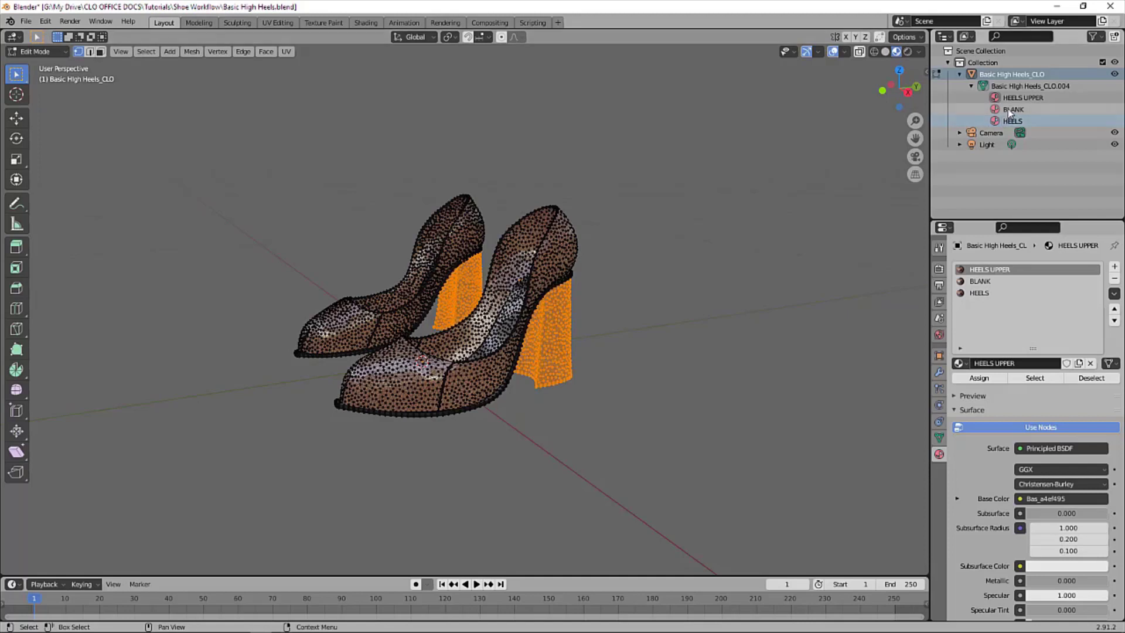
Reveal the hidden geometry of the shoes and clear the selection.
click(191, 56)
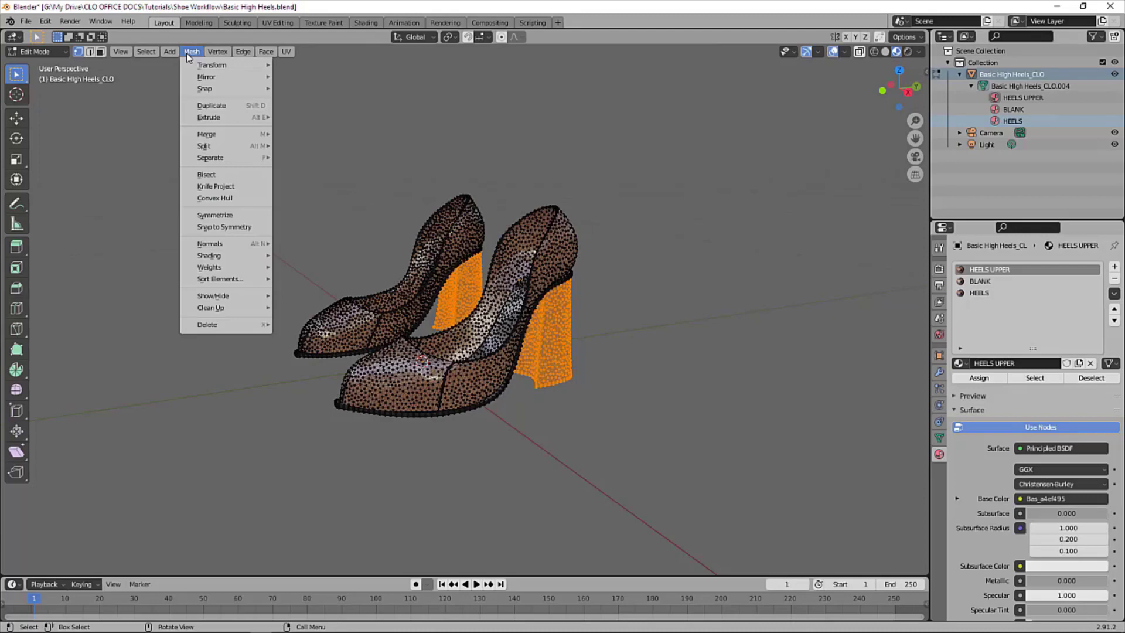
mouse_move(228, 296)
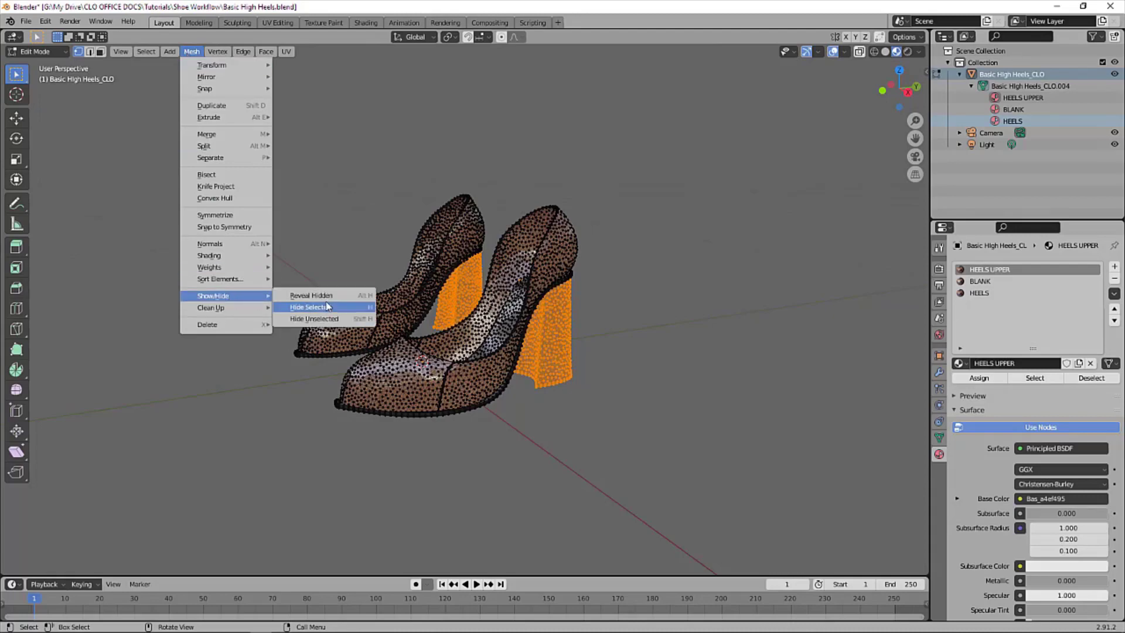
click(311, 295)
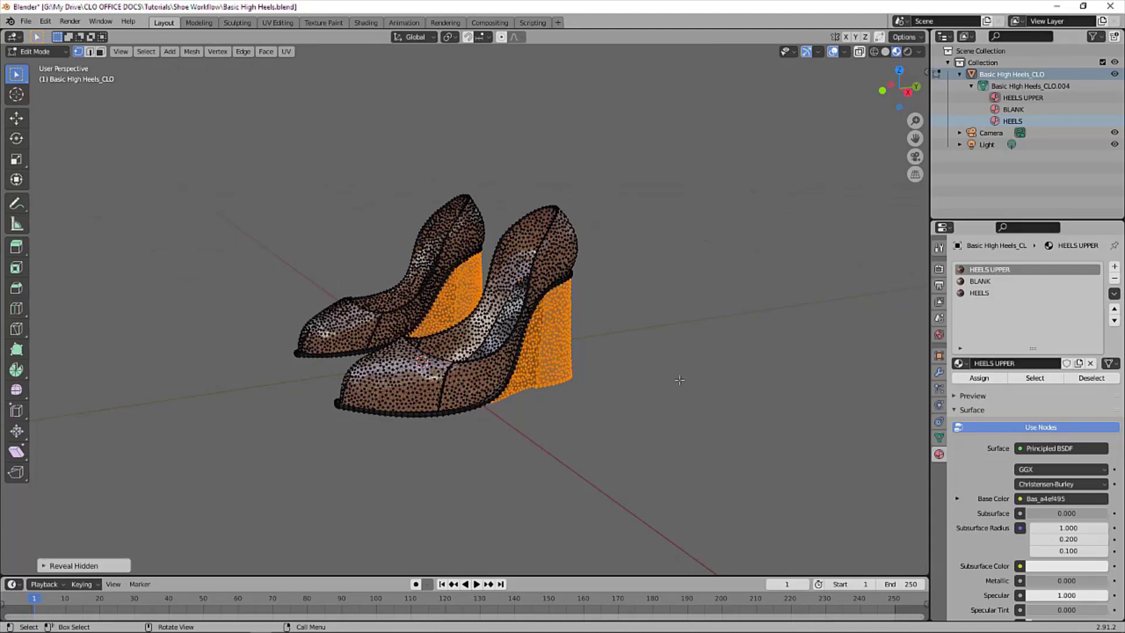
middle_drag(679, 379, 660, 358)
click(645, 352)
Check which geometry uses HEELS UPPER and BLANK by selecting each material's assigned parts, clearing the selection in between.
scroll(625, 348, down, 2)
scroll(624, 335, up, 6)
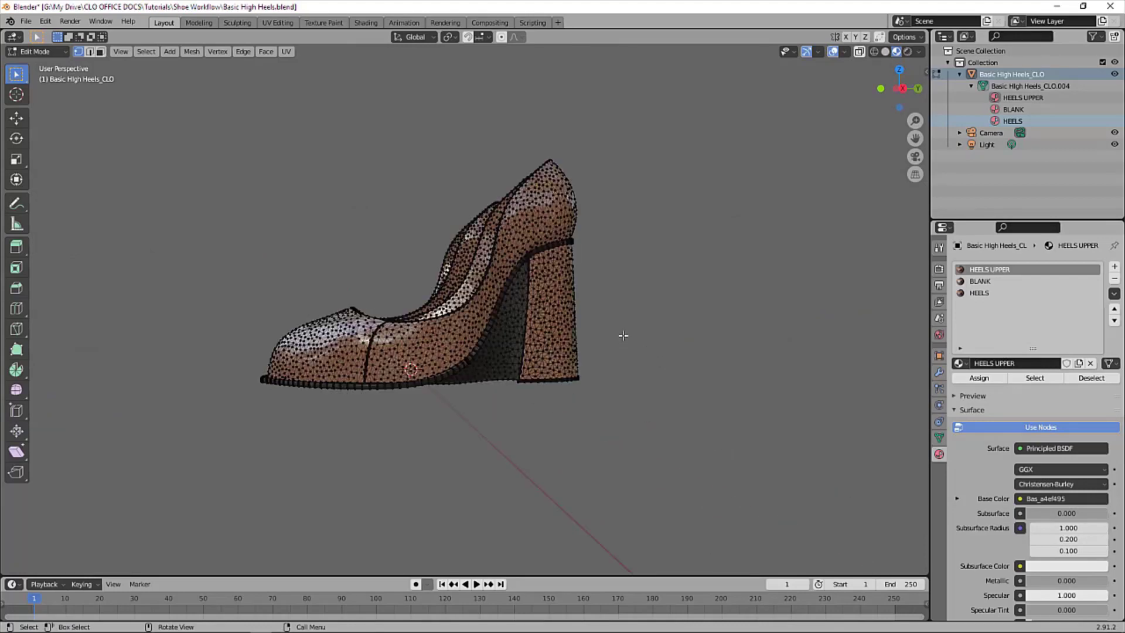
click(1019, 379)
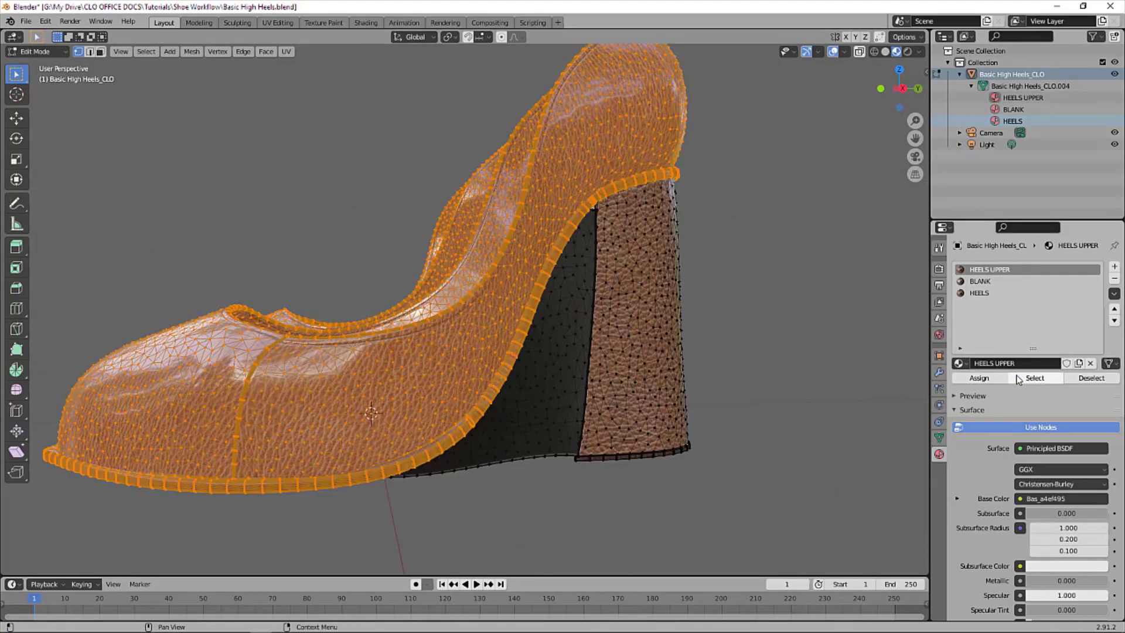
click(841, 309)
click(1003, 283)
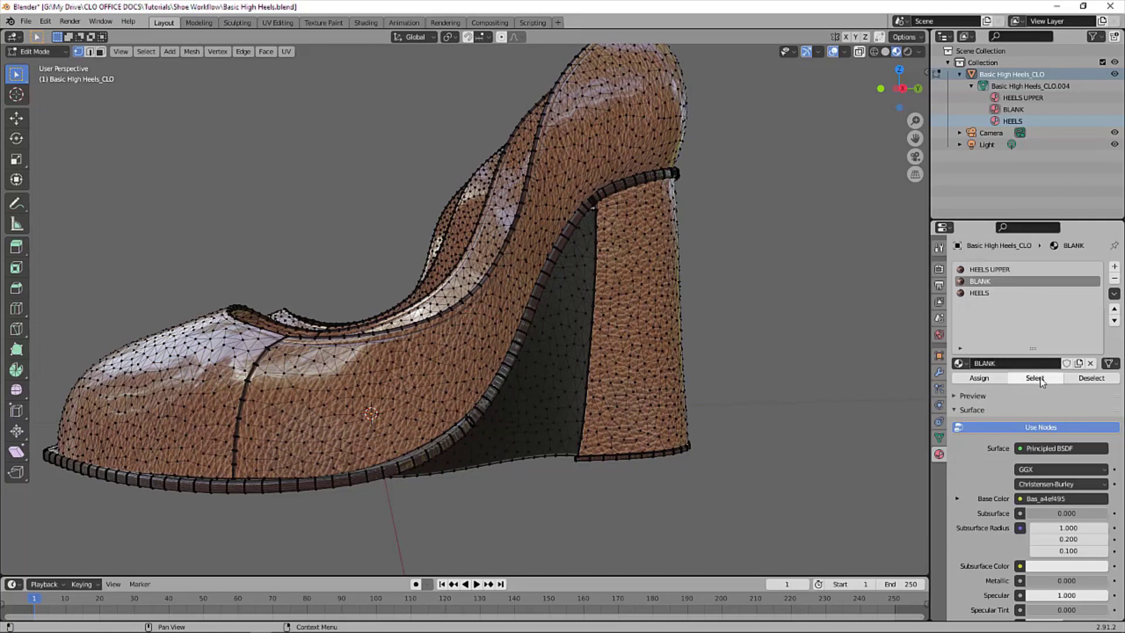
click(1037, 378)
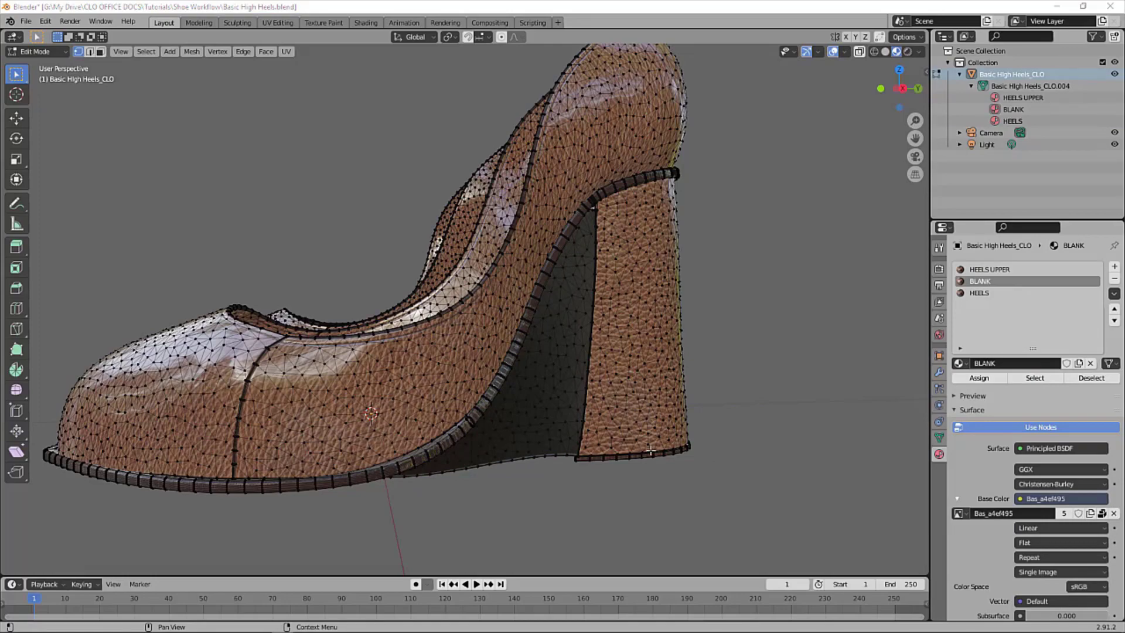
Switch to the Shading workspace and show the node setup of the BLANK material.
scroll(648, 450, up, 5)
scroll(648, 450, down, 8)
mouse_move(649, 450)
middle_down()
mouse_move(628, 457)
mouse_move(638, 466)
middle_up()
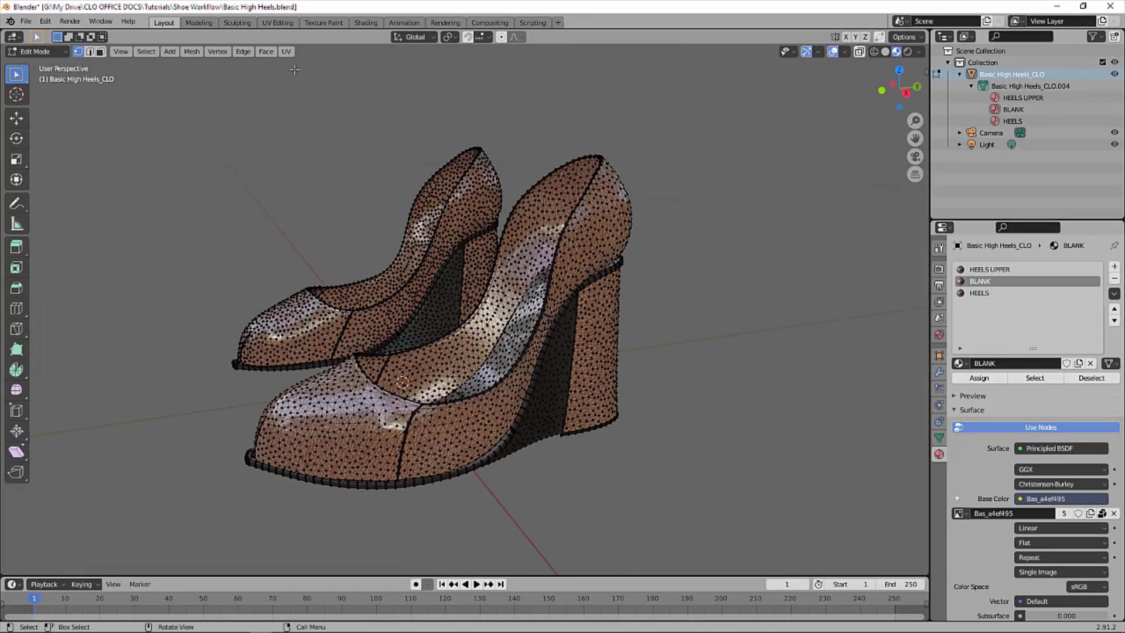
click(366, 23)
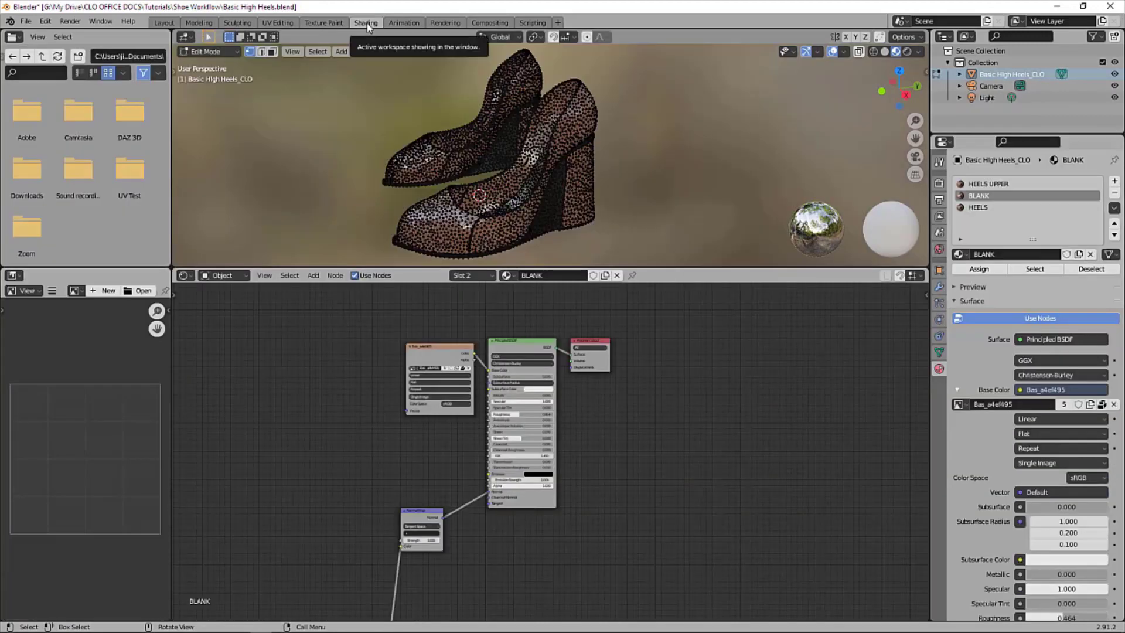
click(982, 206)
click(987, 199)
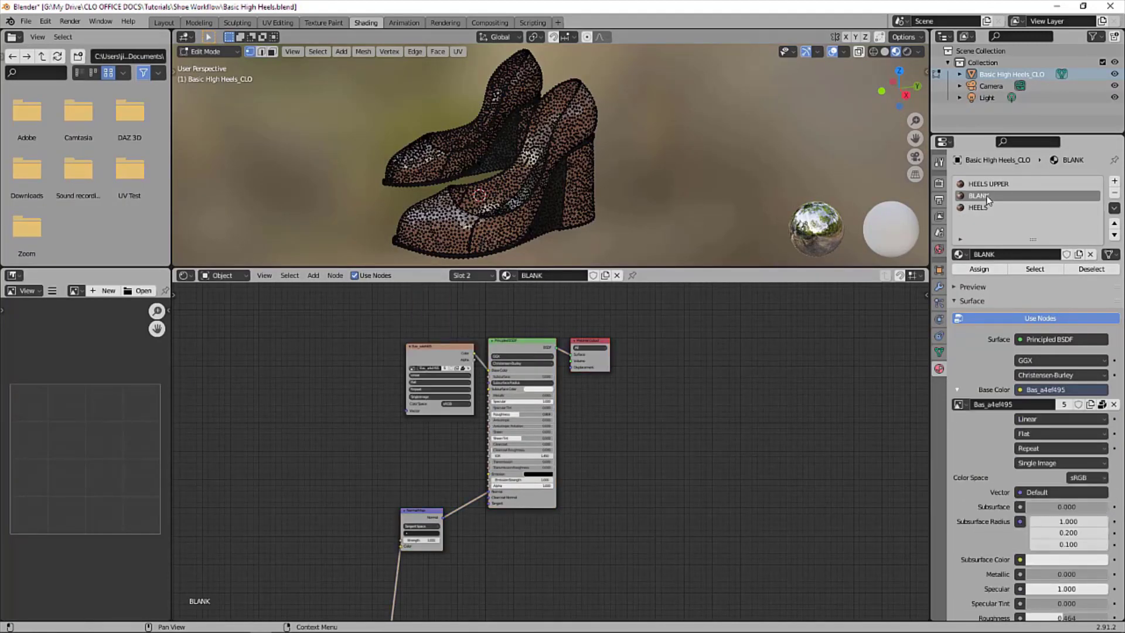
click(987, 200)
click(988, 200)
click(987, 200)
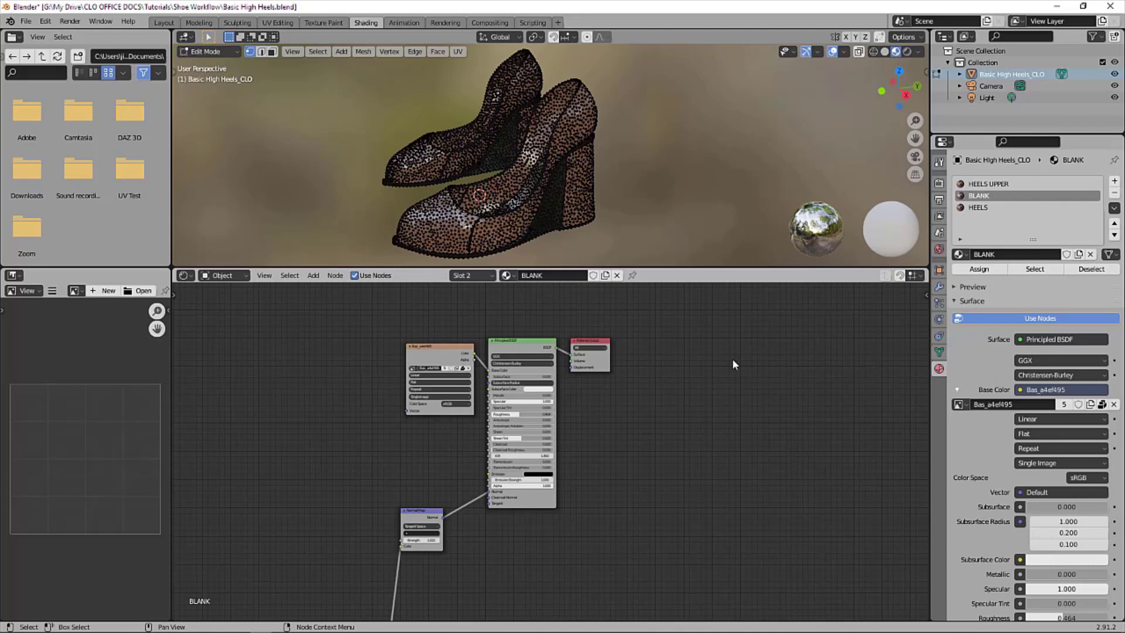
click(591, 409)
Remove the Bas_a4ef495 image texture from the BLANK material's base color and open the base color for editing.
click(1019, 390)
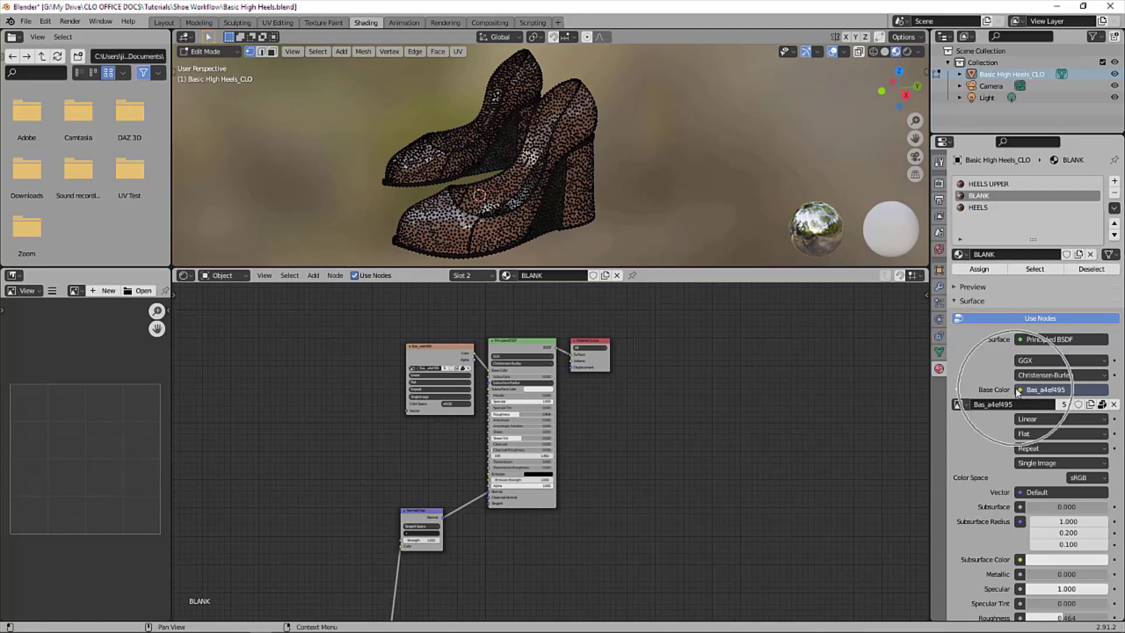
click(1020, 391)
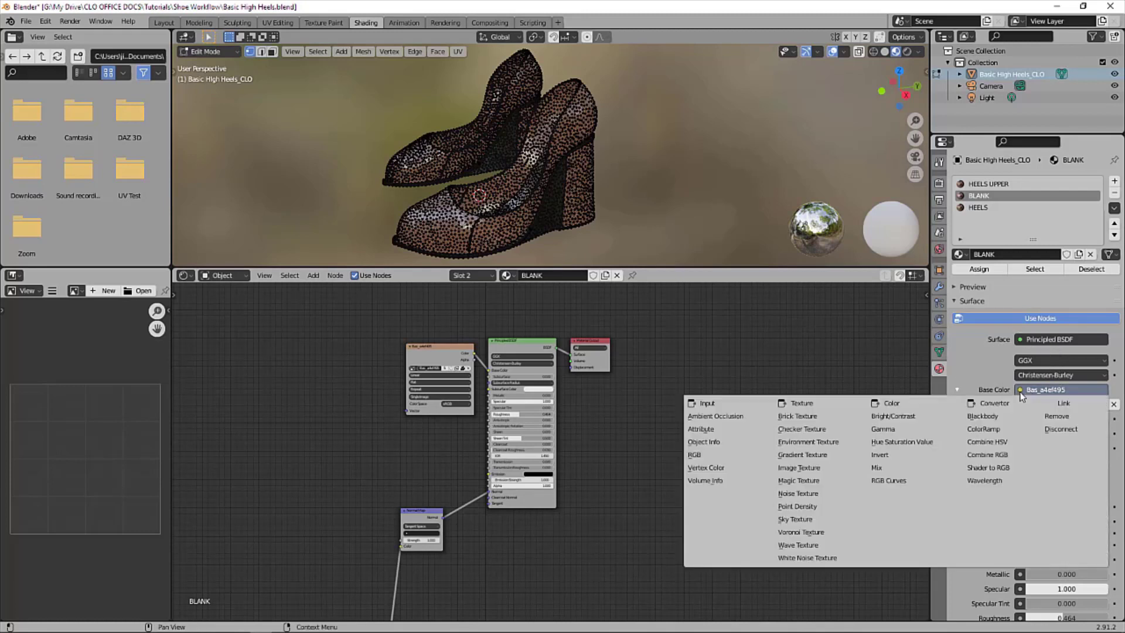
click(1062, 417)
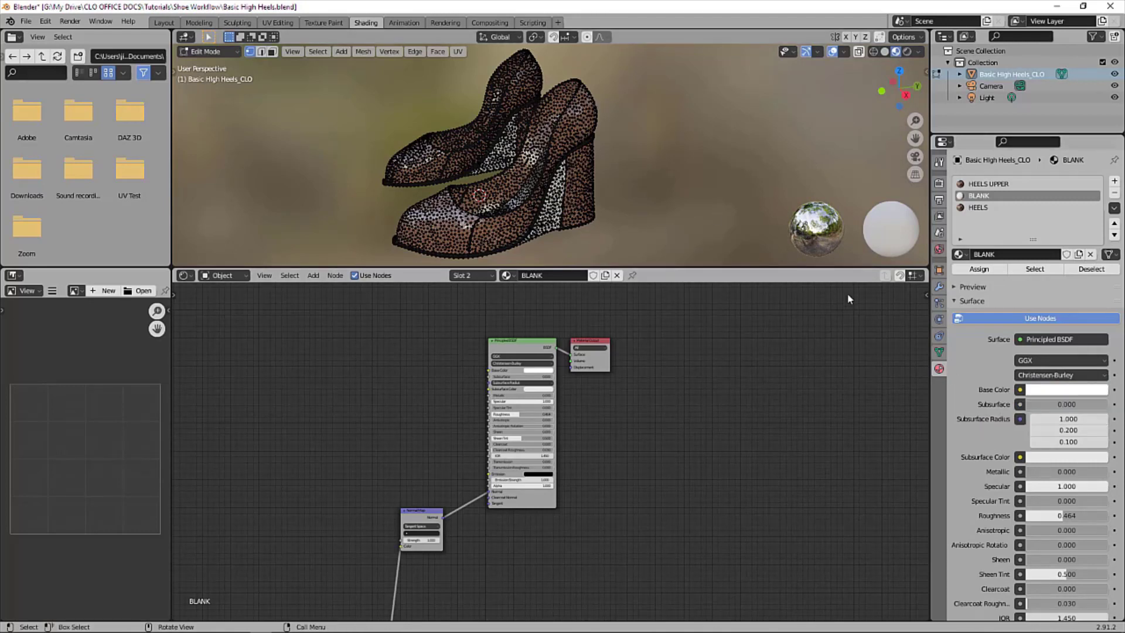
click(1084, 389)
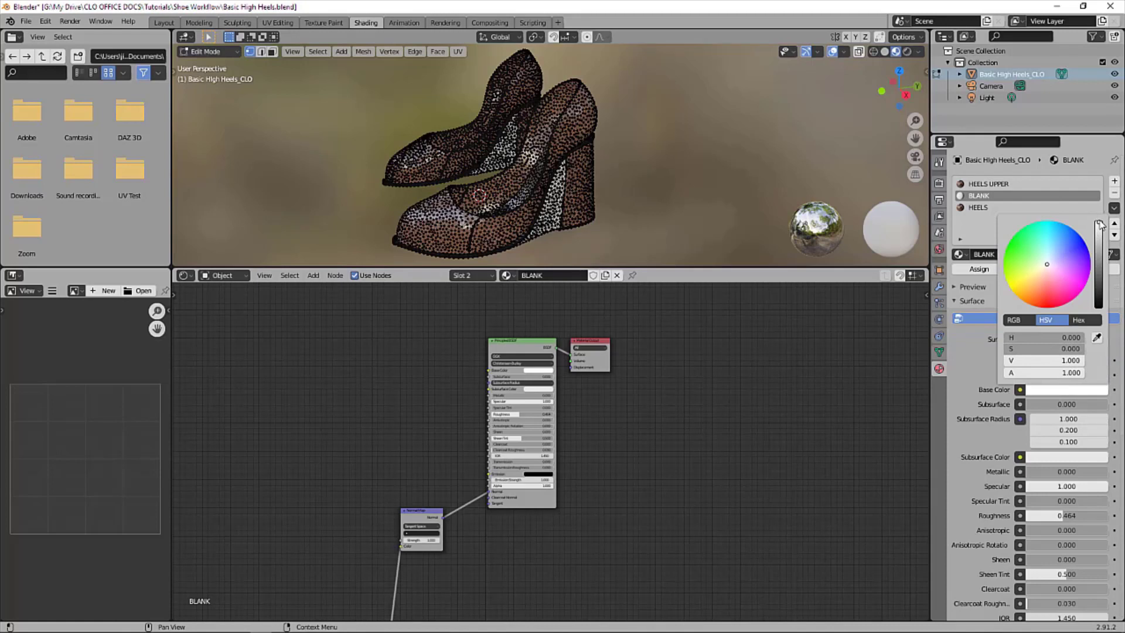
click(1084, 392)
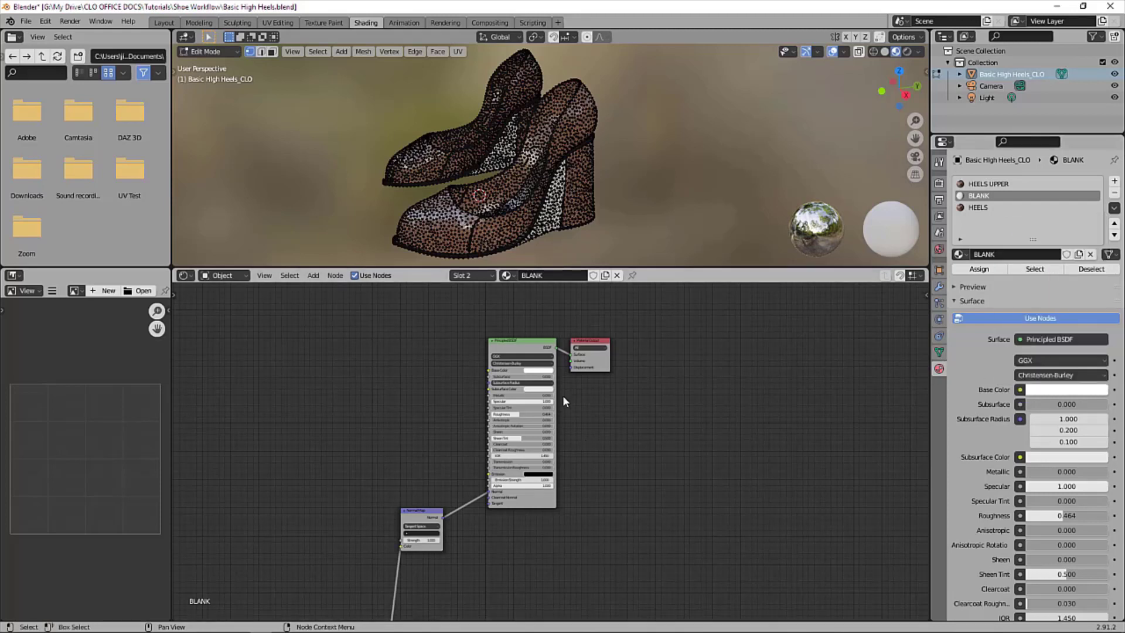
Delete the leftover image texture and Normal Map nodes from the BLANK material.
scroll(576, 405, down, 1)
middle_drag(583, 423, 635, 353)
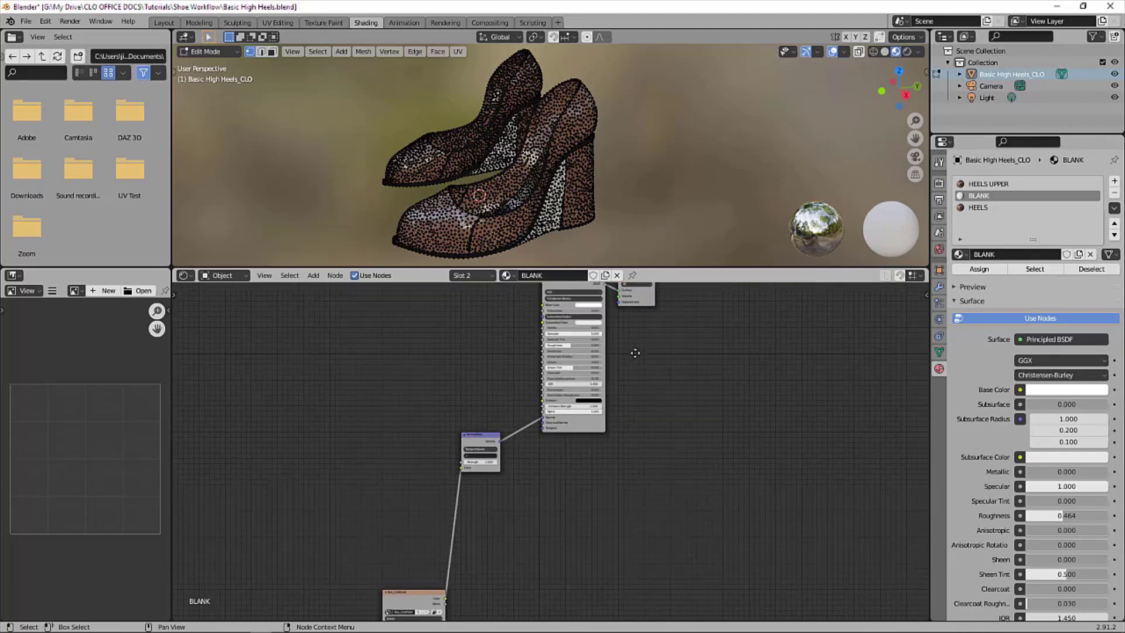
scroll(638, 381, down, 2)
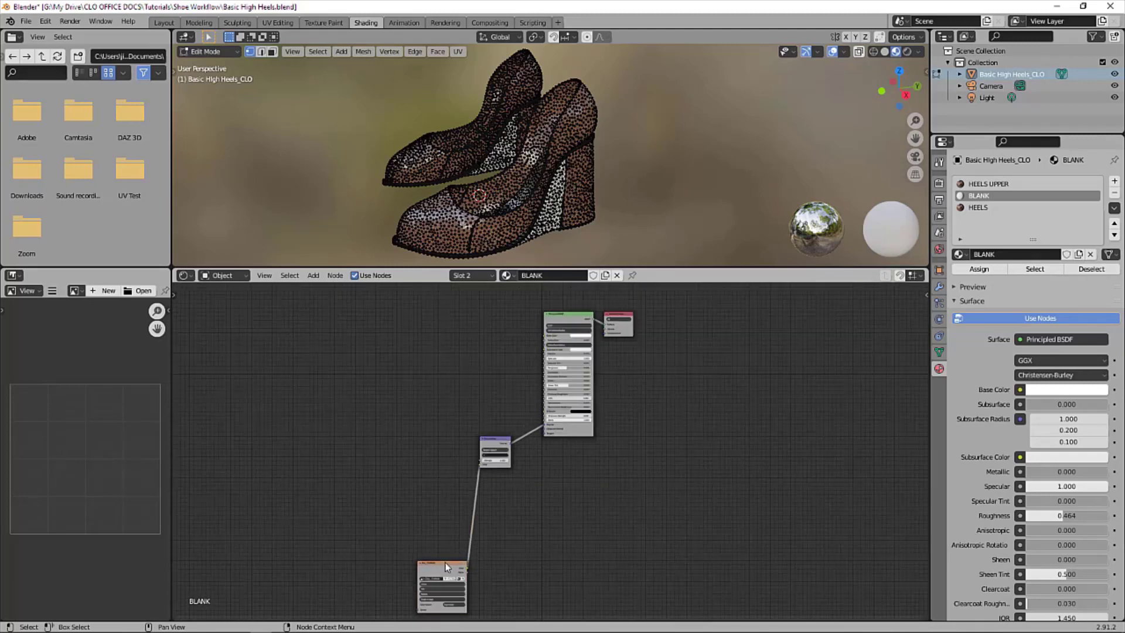
drag(451, 564, 443, 463)
right_click(445, 468)
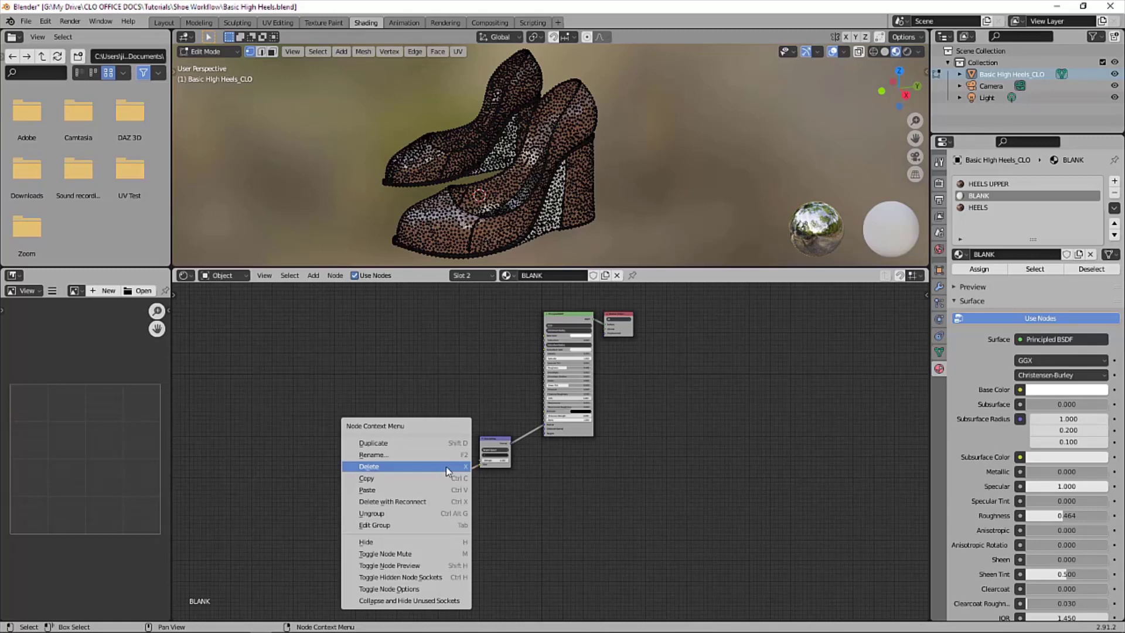
click(446, 466)
right_click(488, 439)
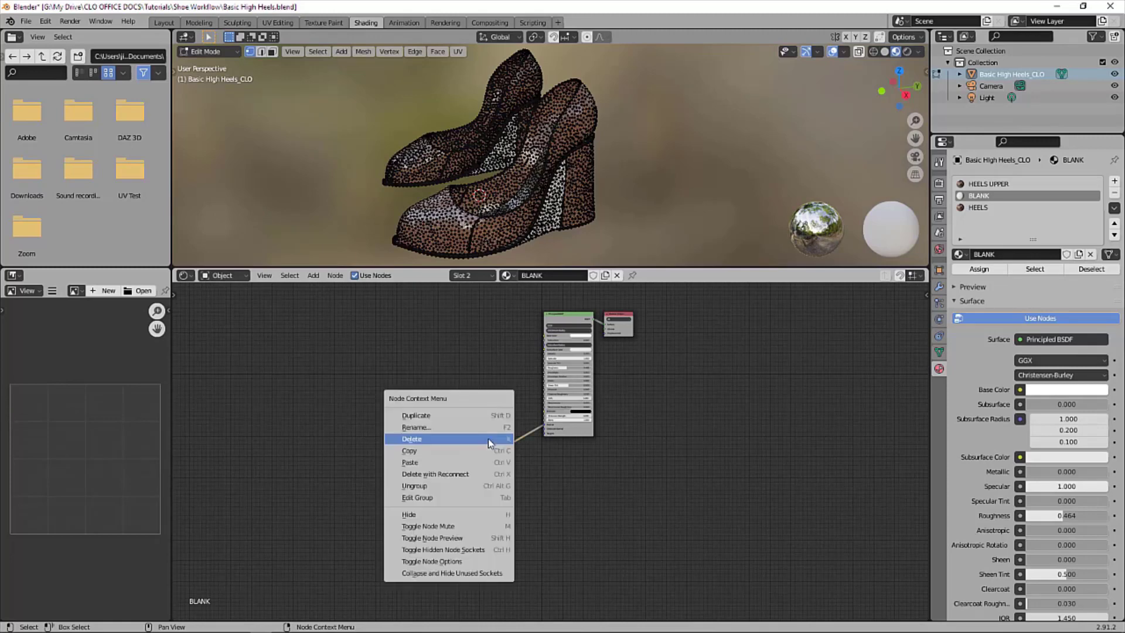
click(488, 439)
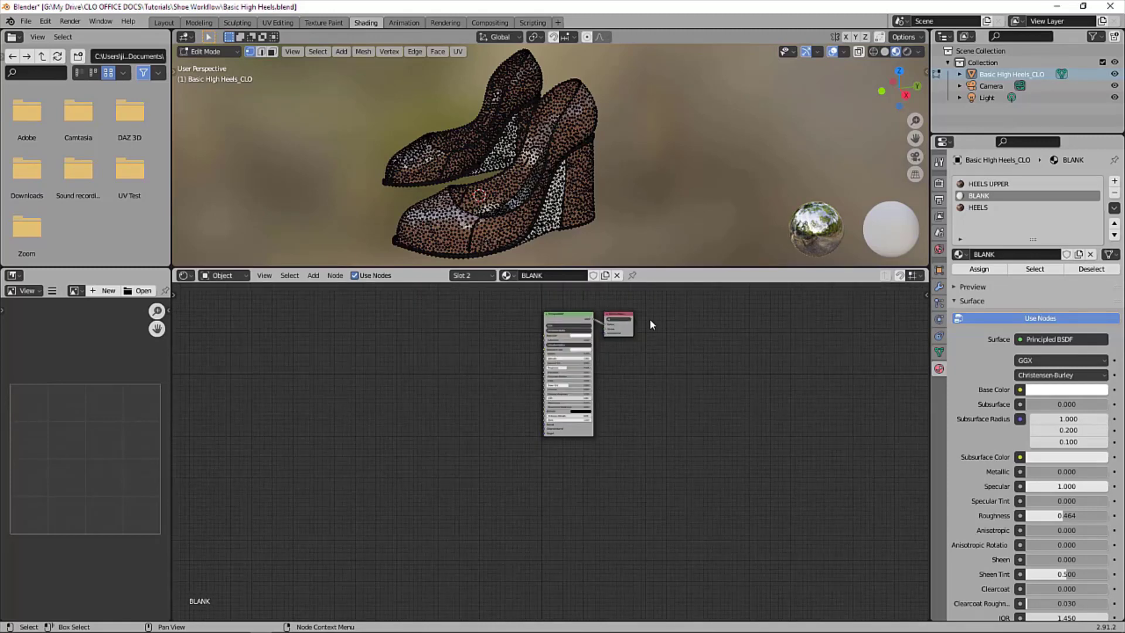
Add an Image Texture node to the BLANK material's base color and space its nodes apart.
scroll(622, 316, up, 2)
middle_drag(622, 315, 577, 405)
scroll(585, 389, up, 2)
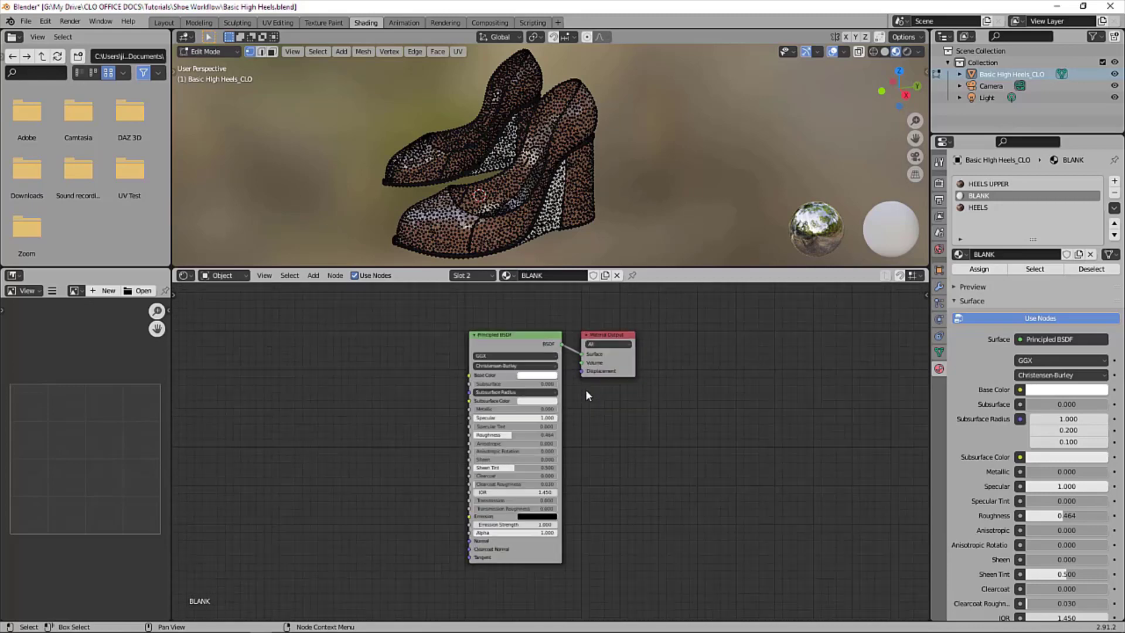
scroll(610, 406, up, 2)
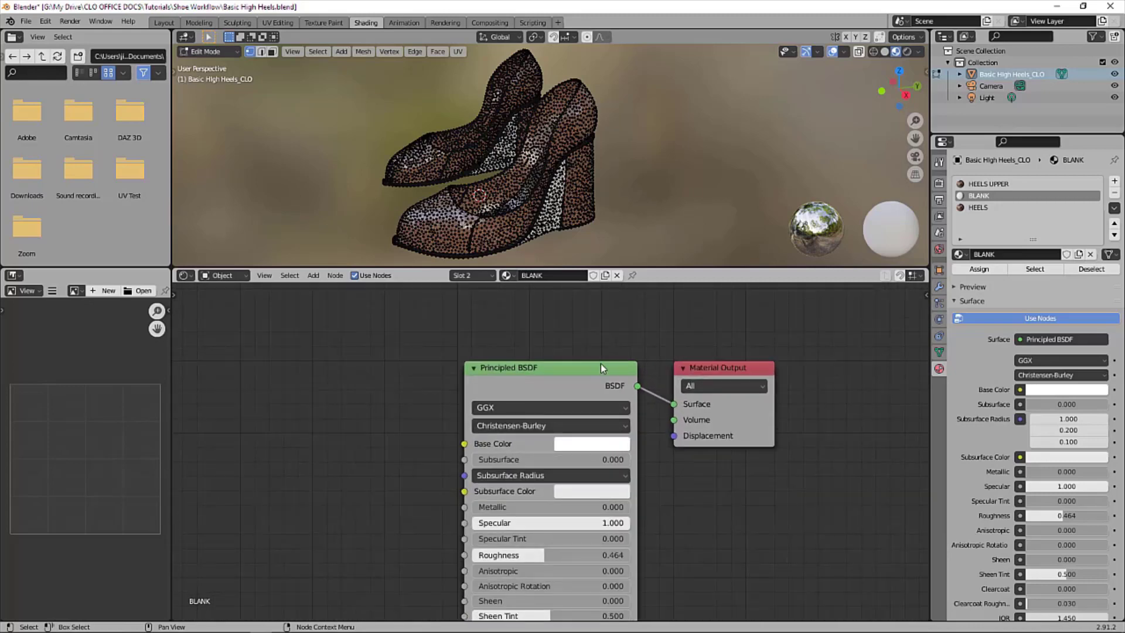
drag(601, 364, 503, 369)
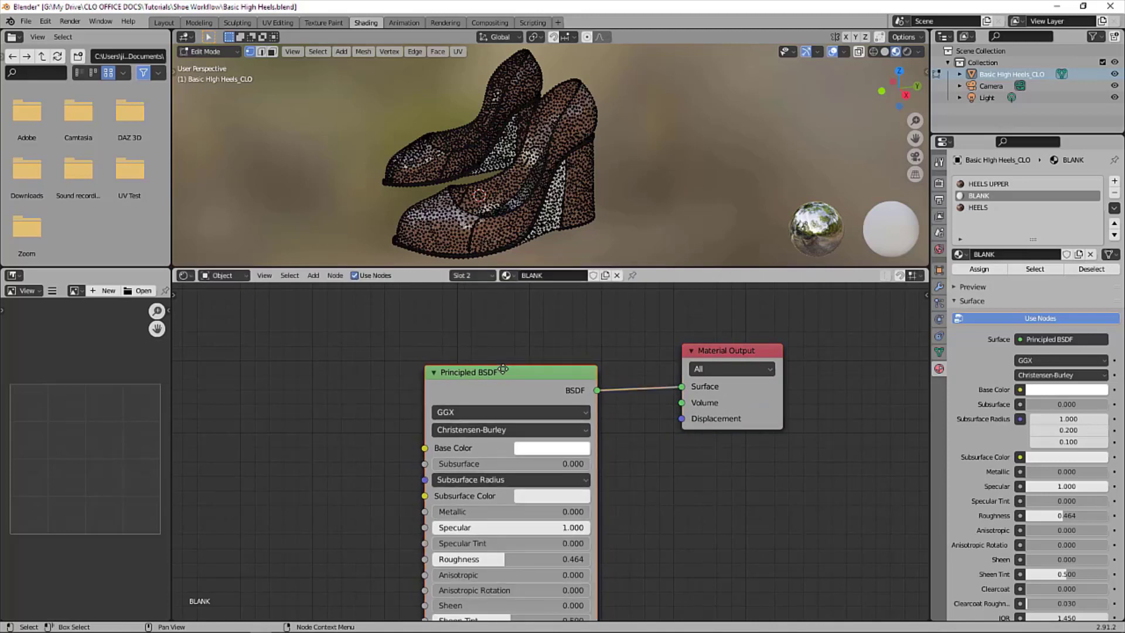
click(1019, 389)
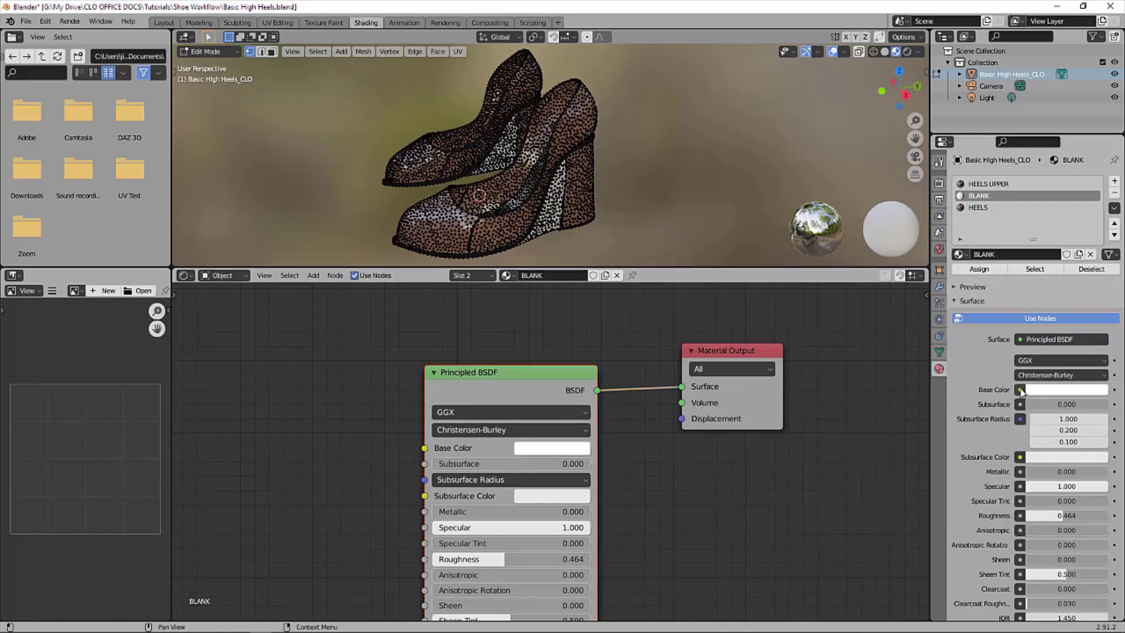
click(1020, 391)
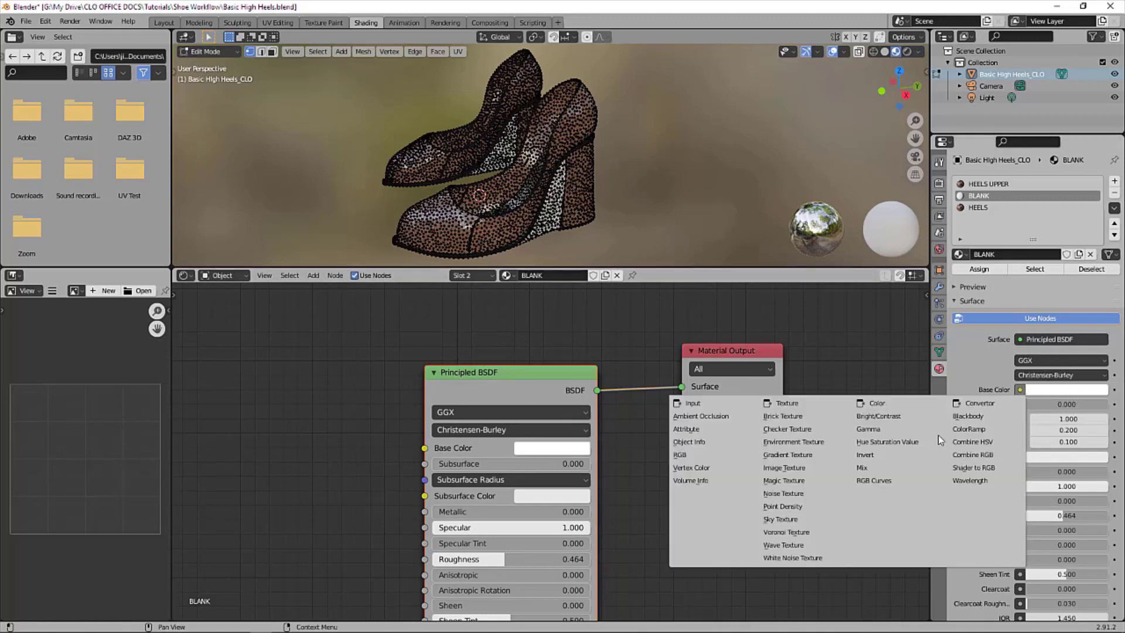
click(772, 468)
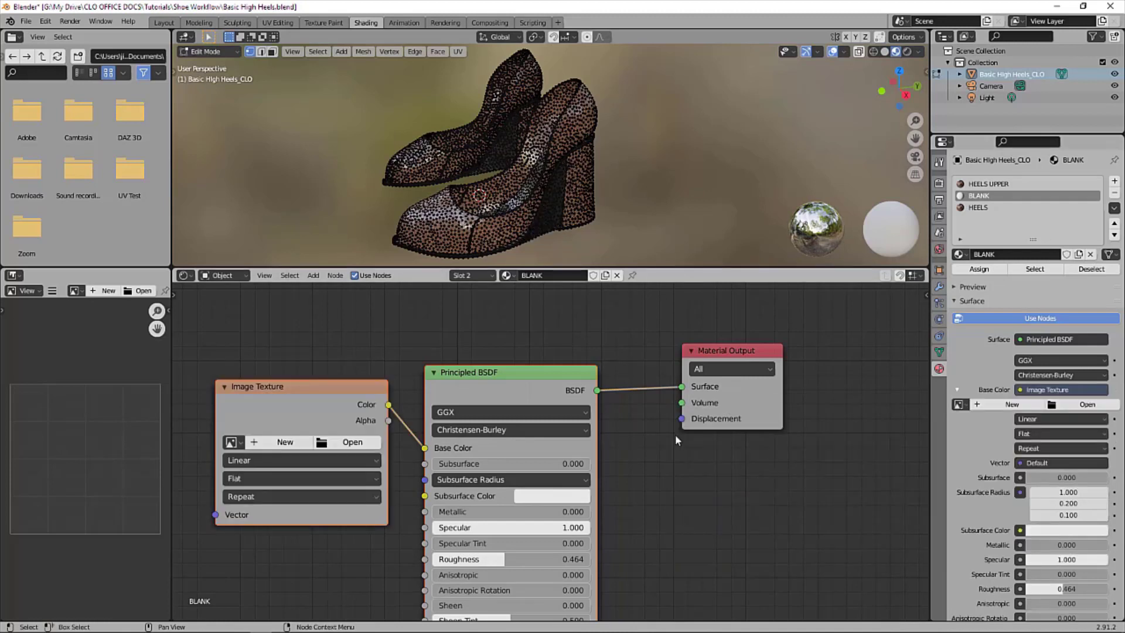
drag(302, 382, 316, 362)
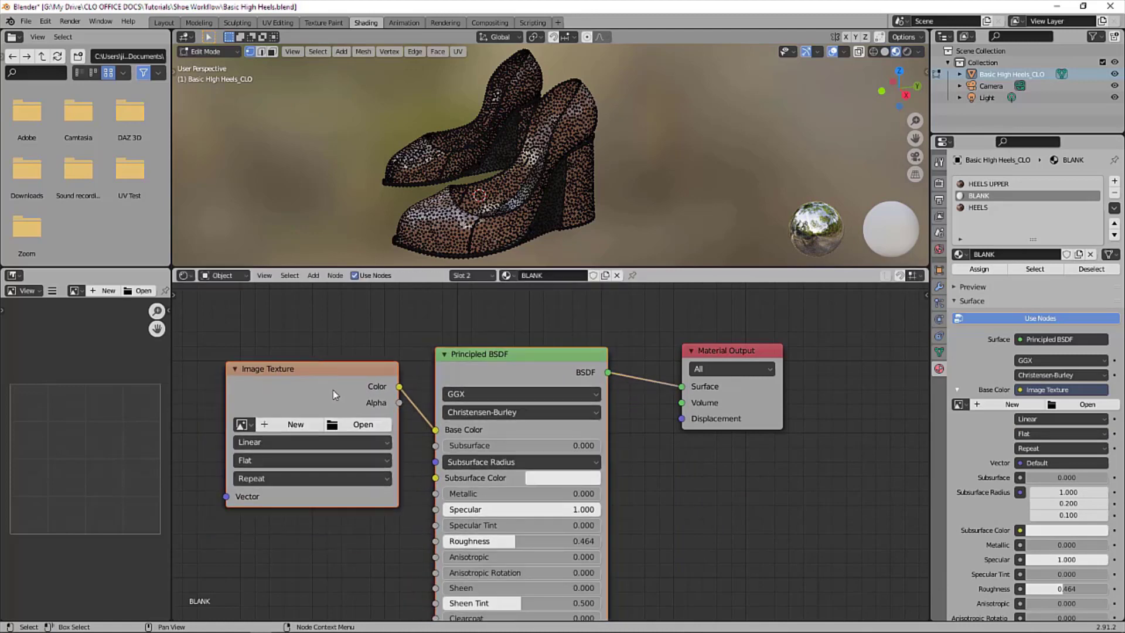
Load Transparency Map.png from the Shoe Workflow folder into the new Image Texture node.
click(362, 424)
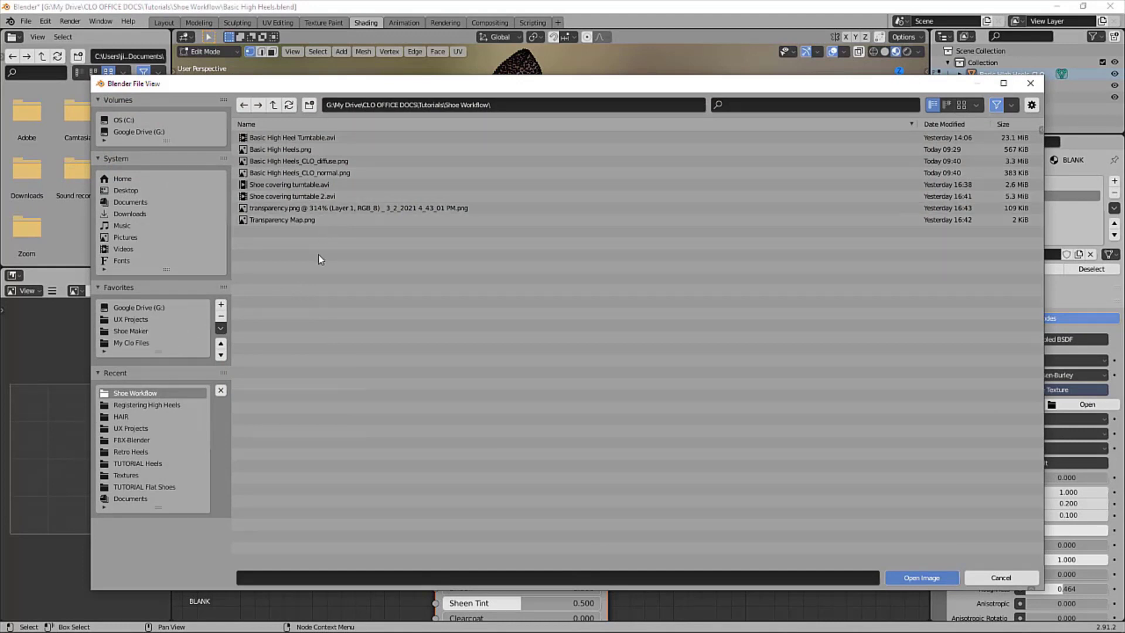
click(305, 221)
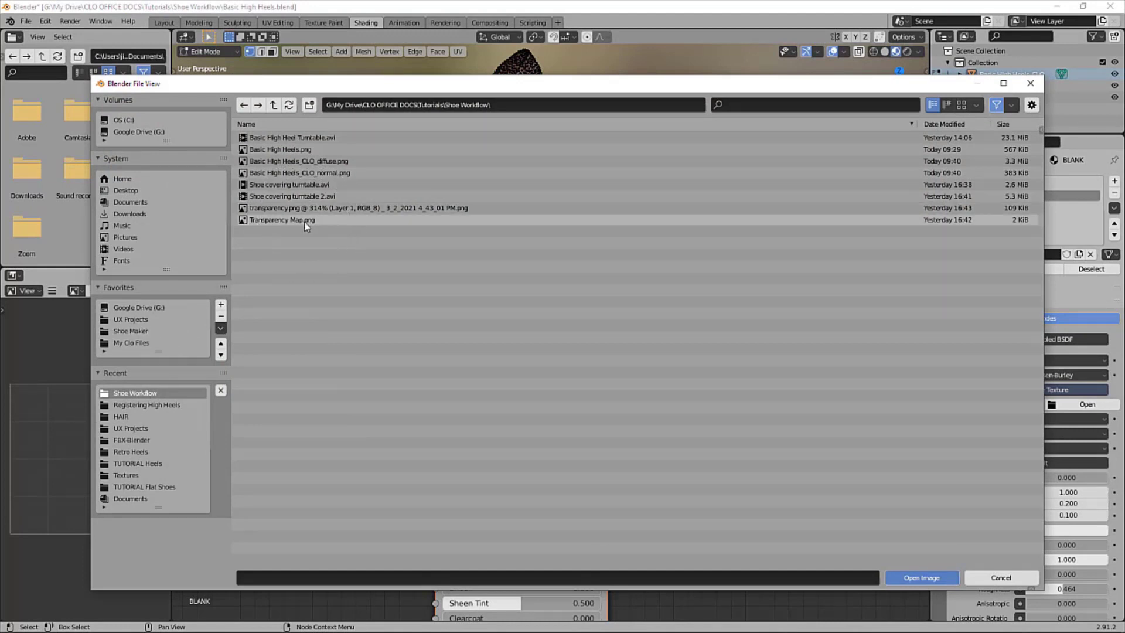
click(305, 221)
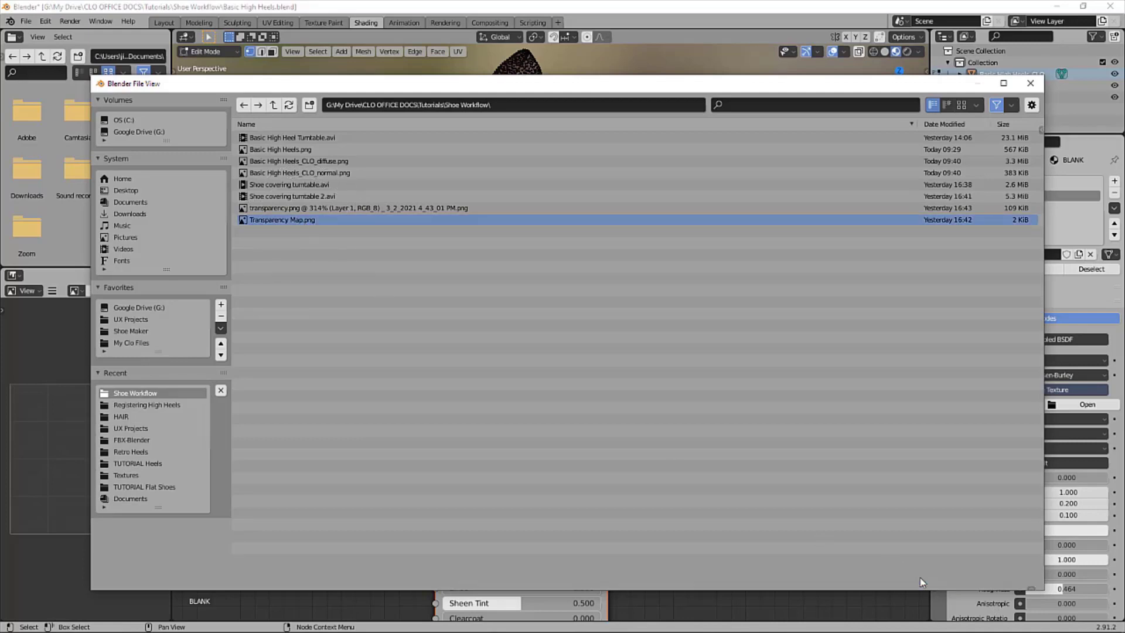
click(921, 577)
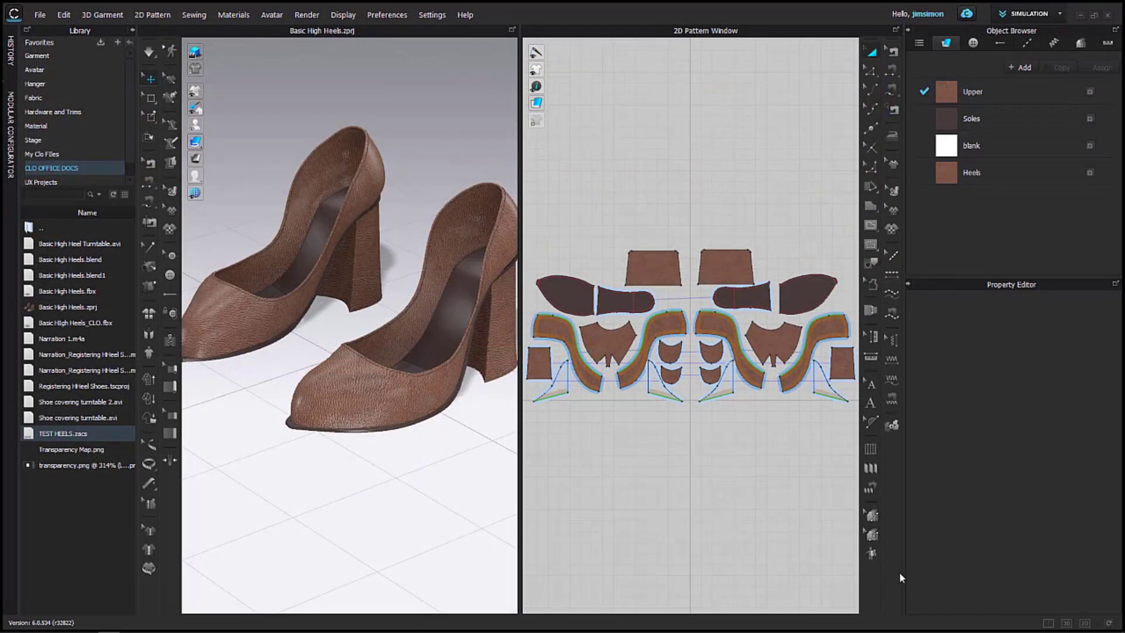
Return to Blender and connect a new Image Texture to the BLANK material's base color, moving its node away from the Principled BSDF.
mouse_move(508, 631)
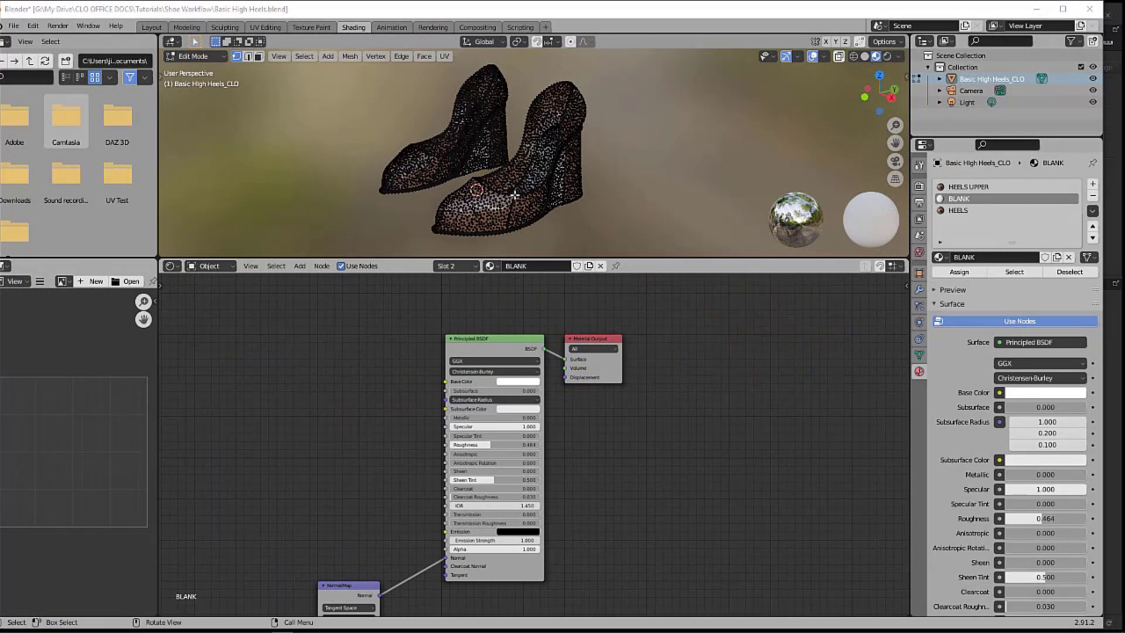
scroll(515, 196, up, 5)
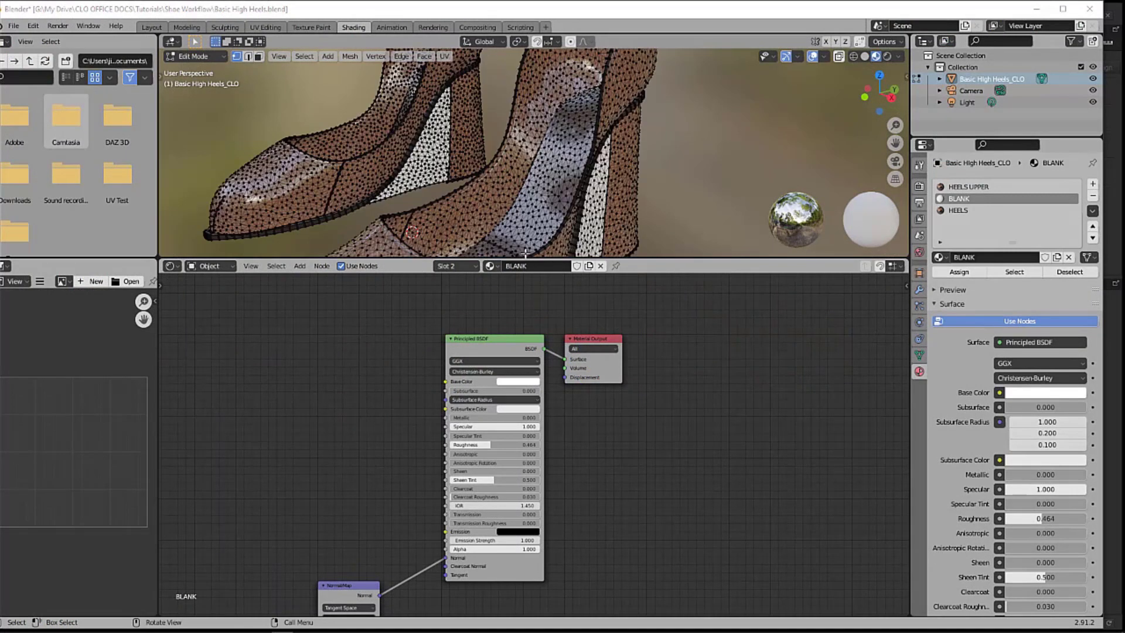
click(999, 392)
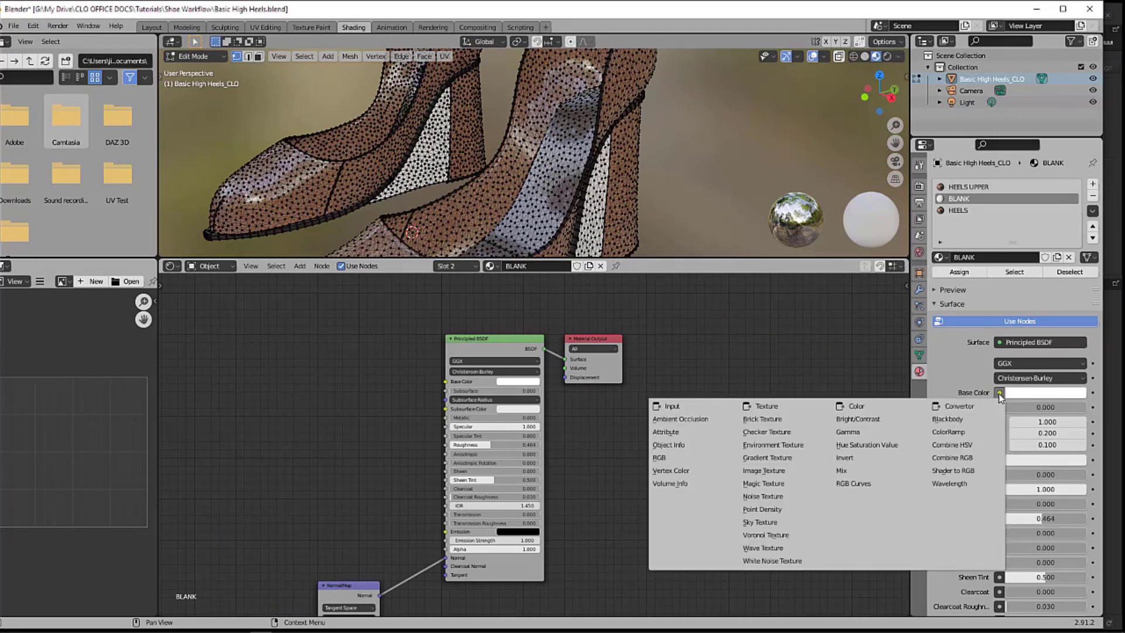
key(Escape)
click(999, 392)
click(774, 471)
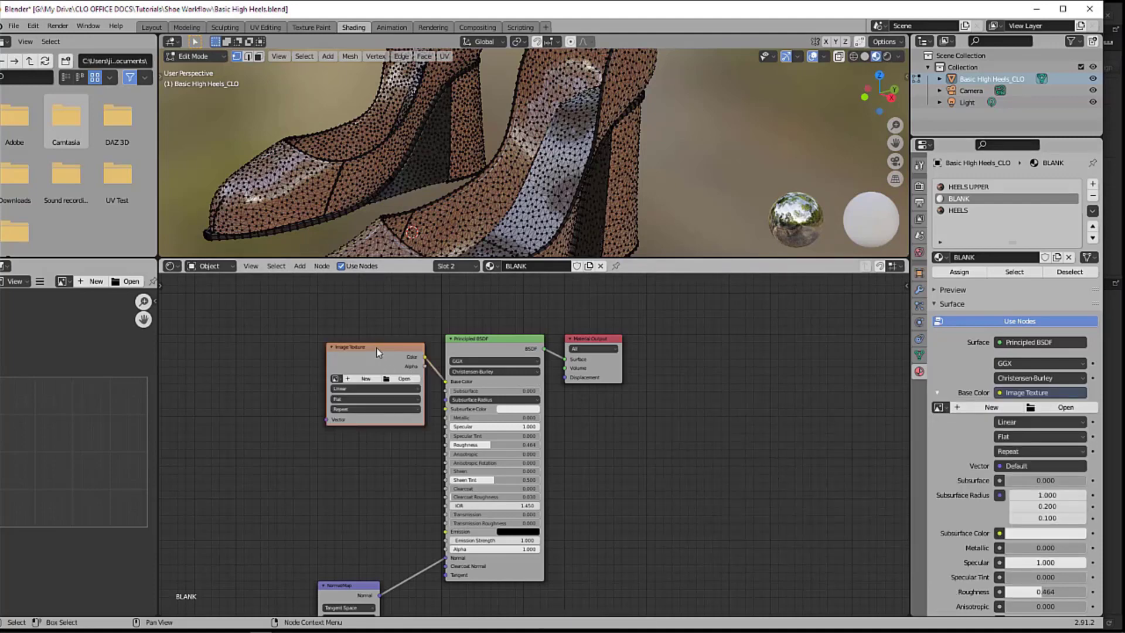
drag(376, 351, 358, 347)
scroll(342, 396, up, 2)
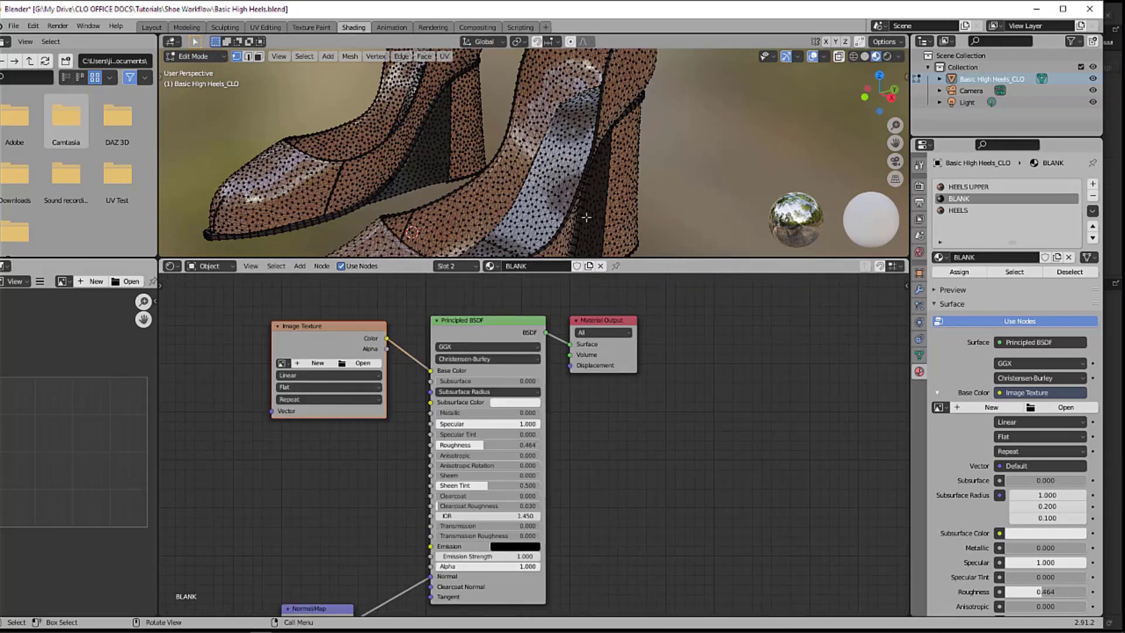
Open Transparency Map.png as the image for the BLANK material's base color texture.
click(357, 363)
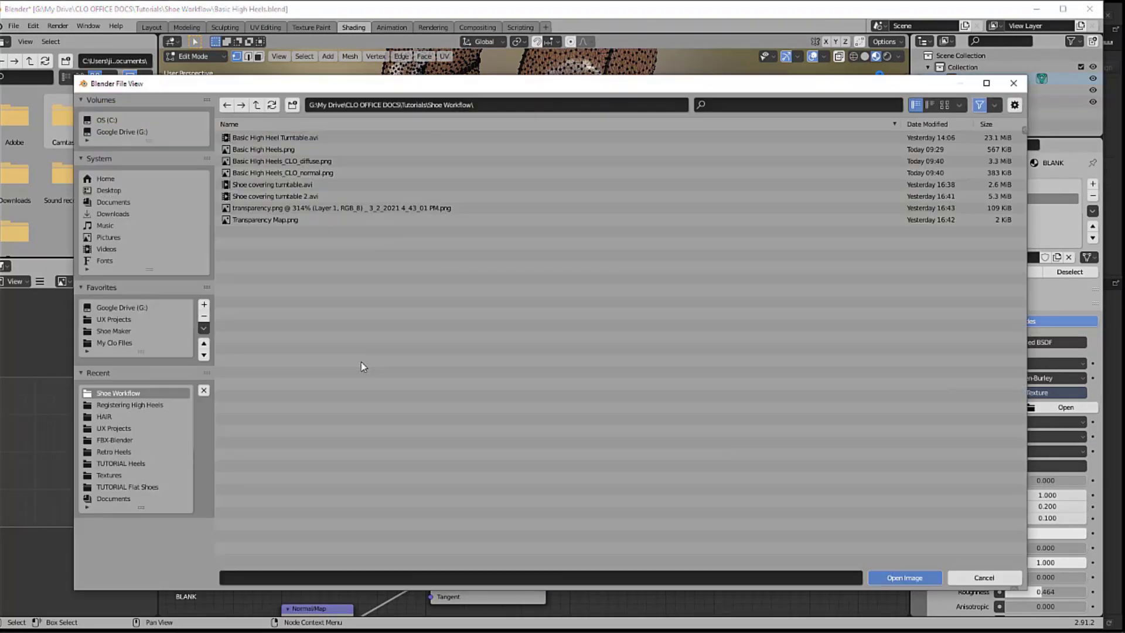
click(272, 220)
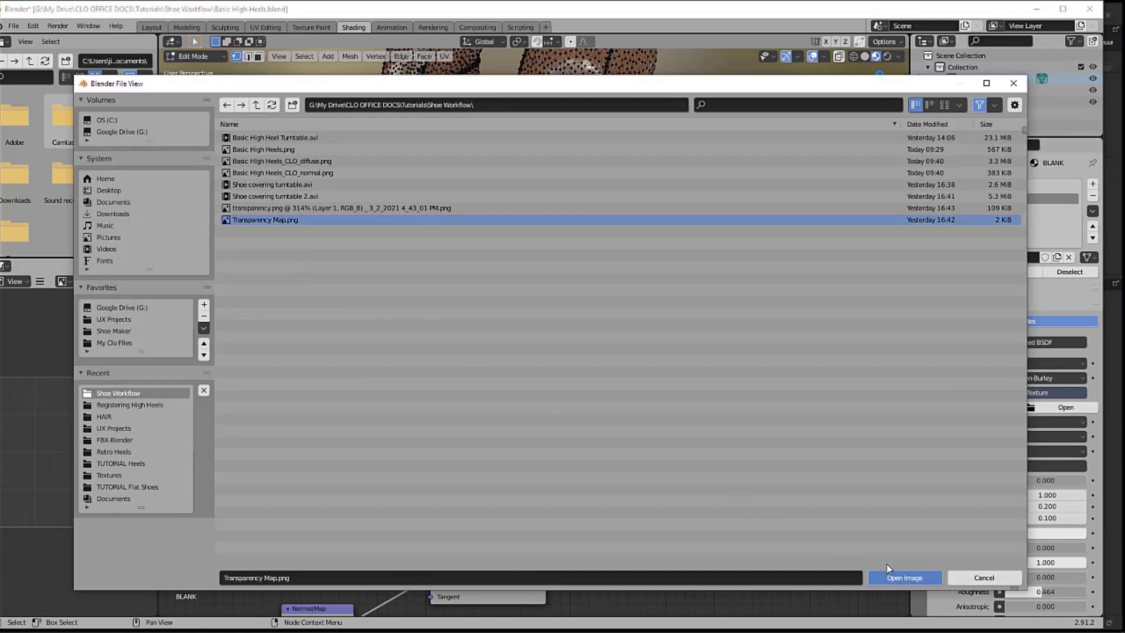
click(894, 579)
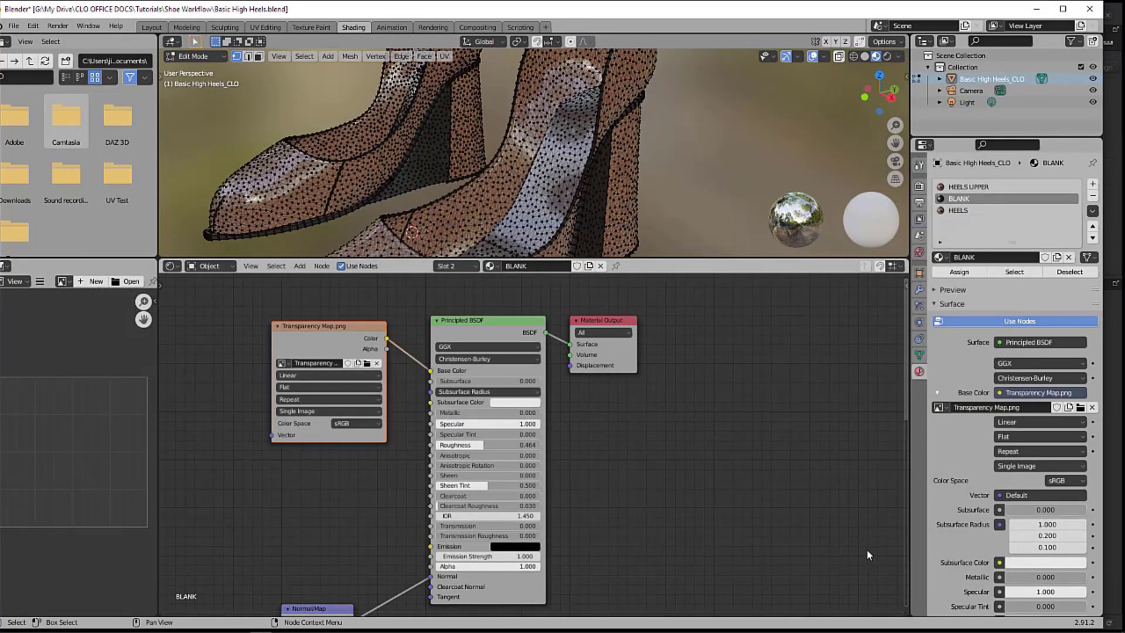
Move the Transparency Map.png node aside and link its Color output to the Principled BSDF's Alpha input as well.
drag(331, 330, 296, 333)
scroll(360, 378, up, 1)
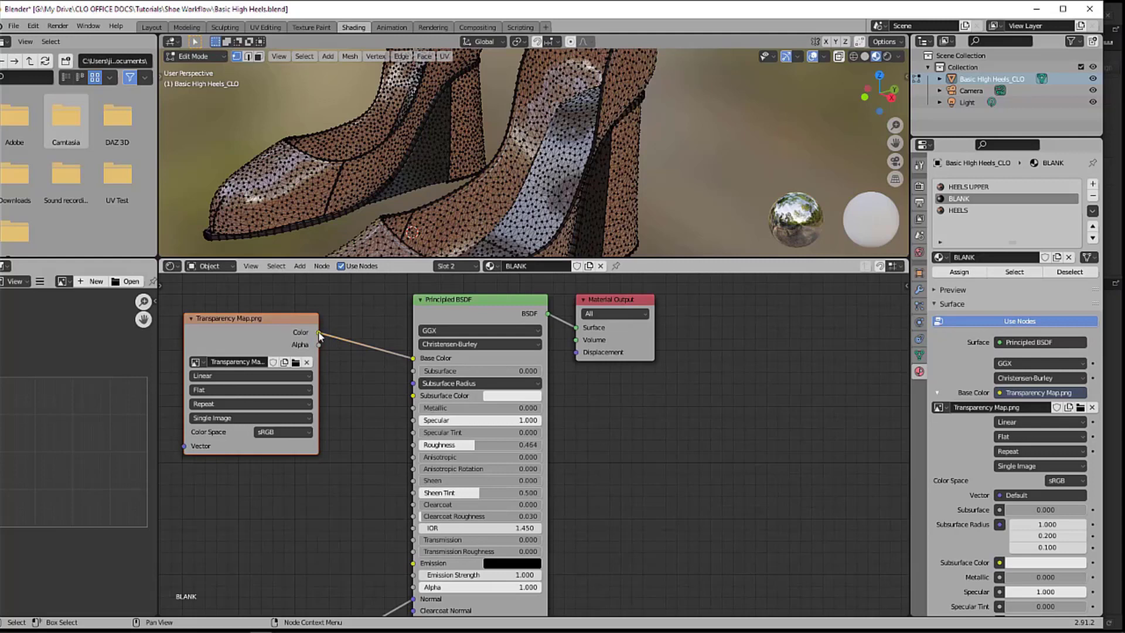
drag(319, 334, 414, 587)
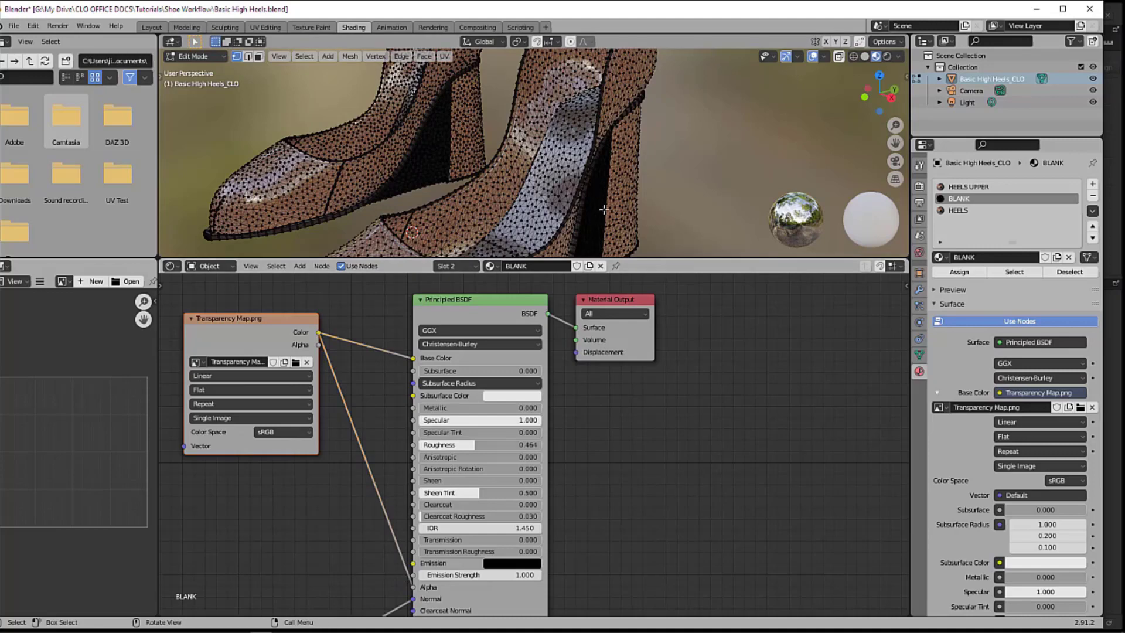
Switch the shoes to Object Mode and set the BLANK material's blend mode to Alpha Blend.
click(216, 57)
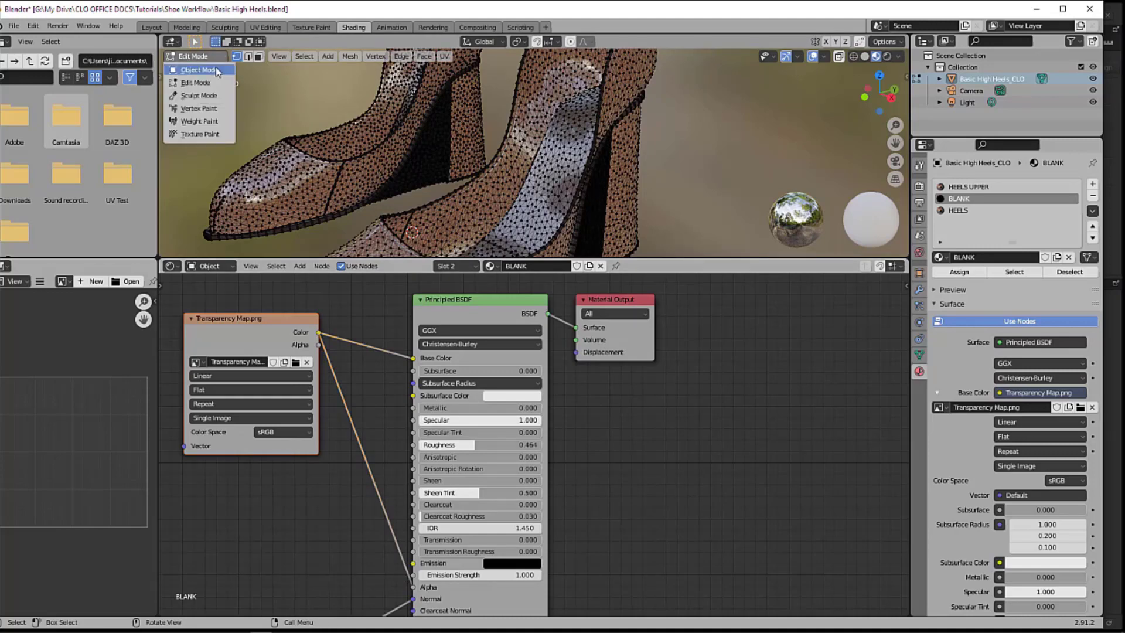
click(199, 69)
scroll(1001, 404, down, 10)
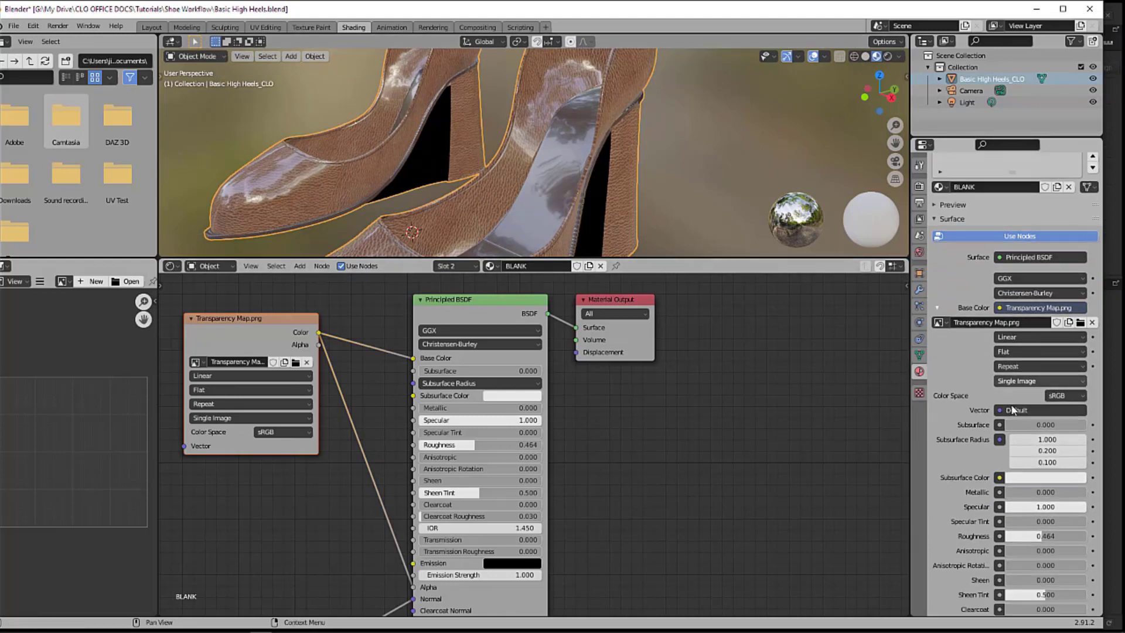
scroll(1001, 404, down, 5)
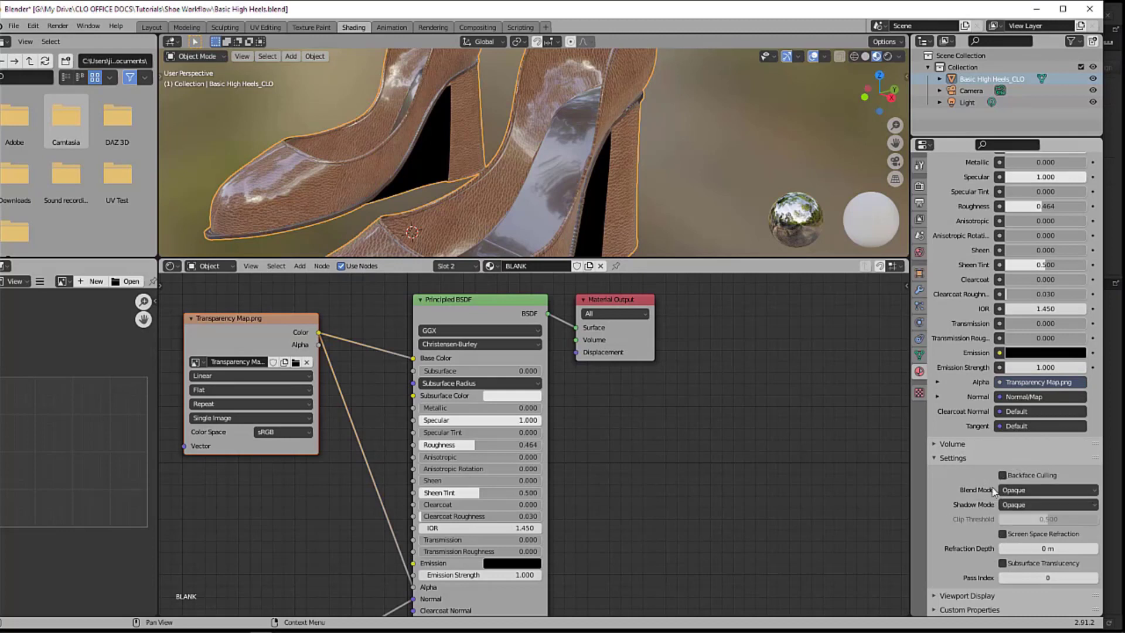
click(1013, 492)
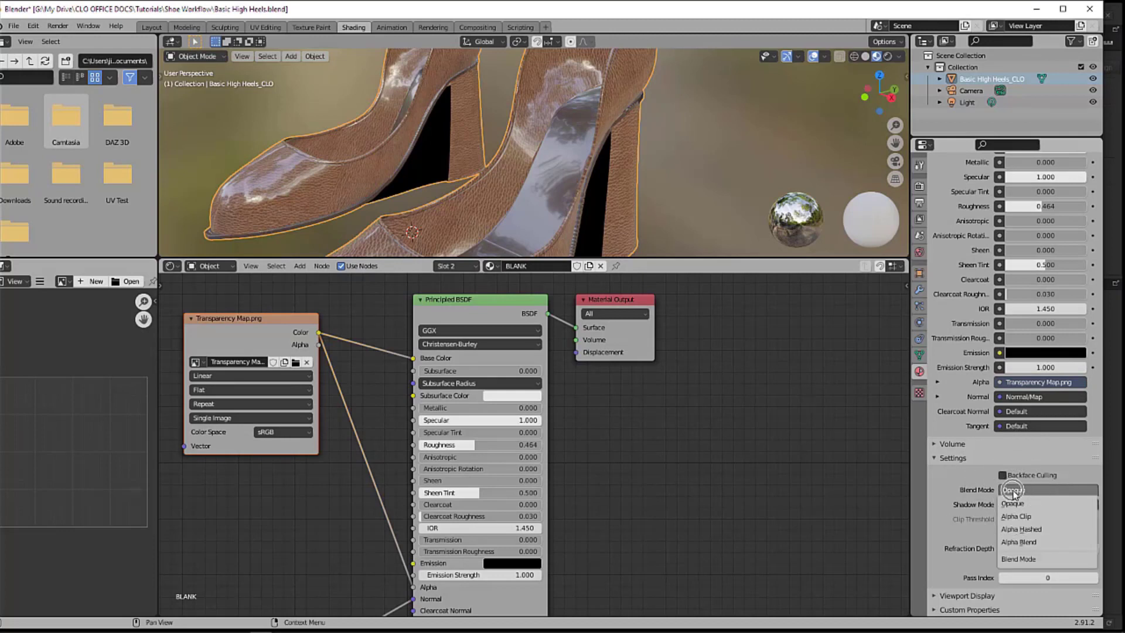
click(1018, 541)
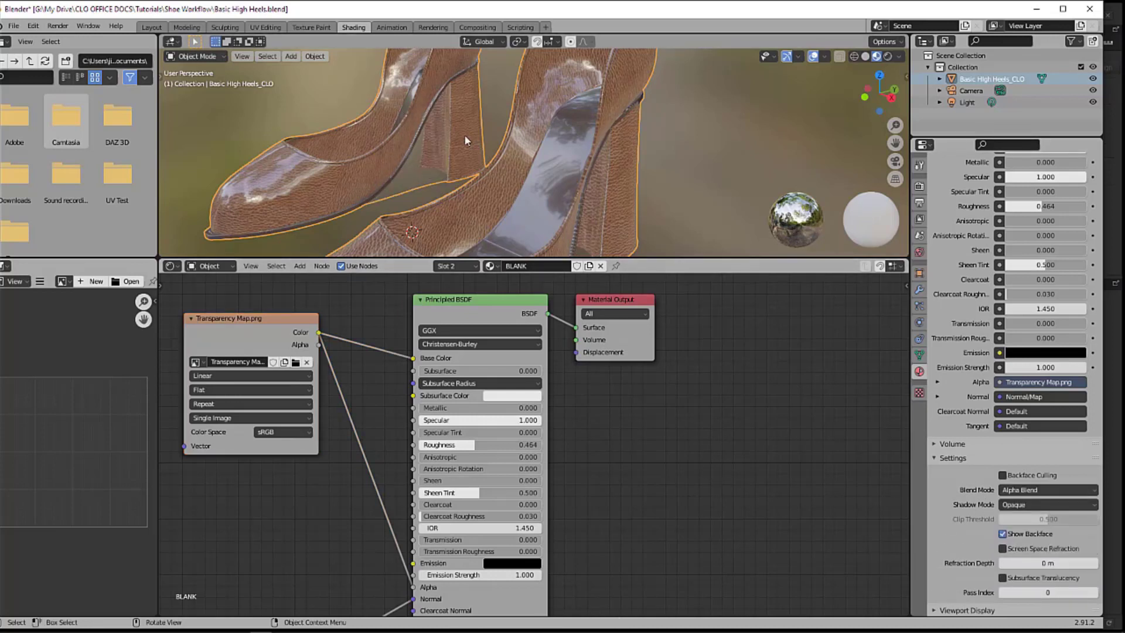
Save the Blender file and inspect the deselected heels from several angles in the Layout workspace.
click(423, 158)
key(ctrl+s)
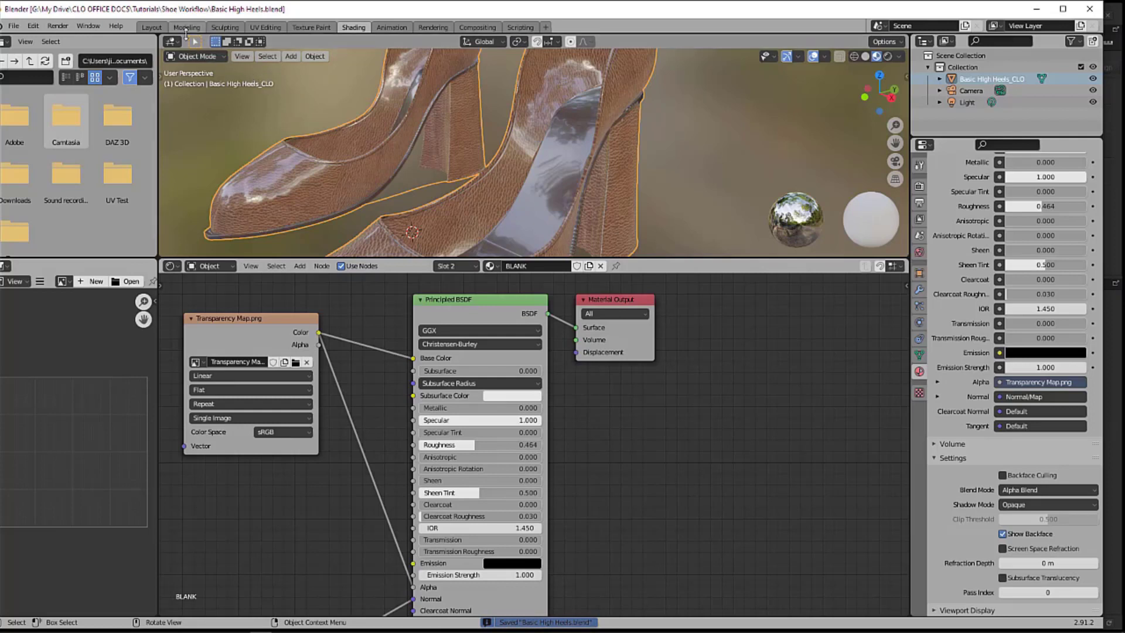
click(150, 28)
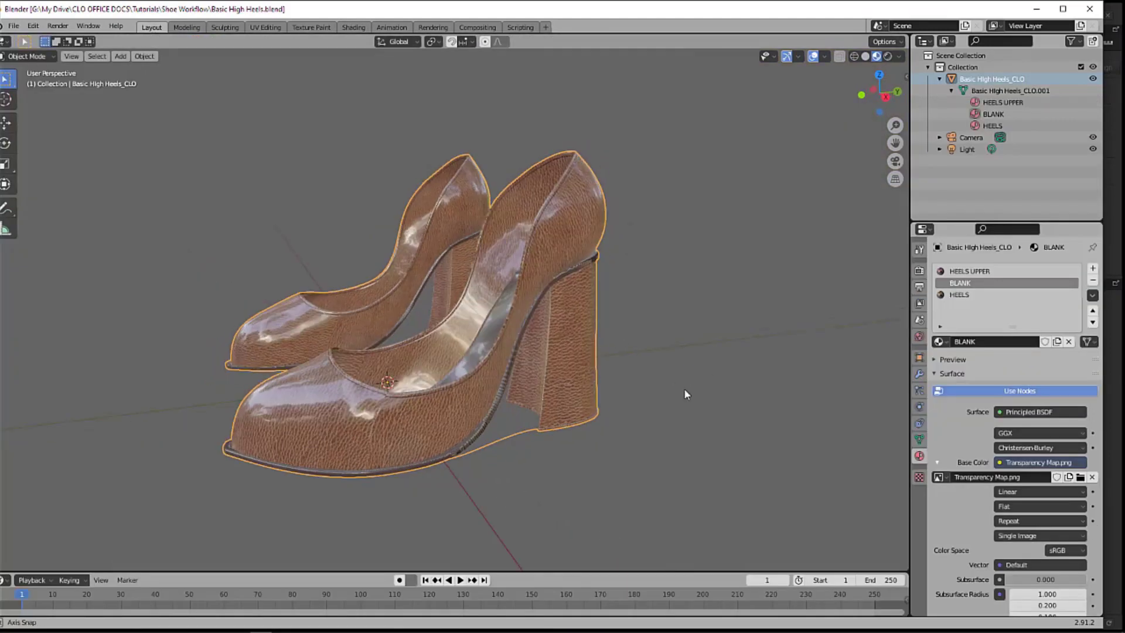
mouse_move(683, 388)
middle_down()
mouse_move(526, 392)
mouse_move(669, 396)
mouse_move(736, 381)
mouse_move(733, 366)
mouse_move(686, 378)
middle_up()
click(689, 356)
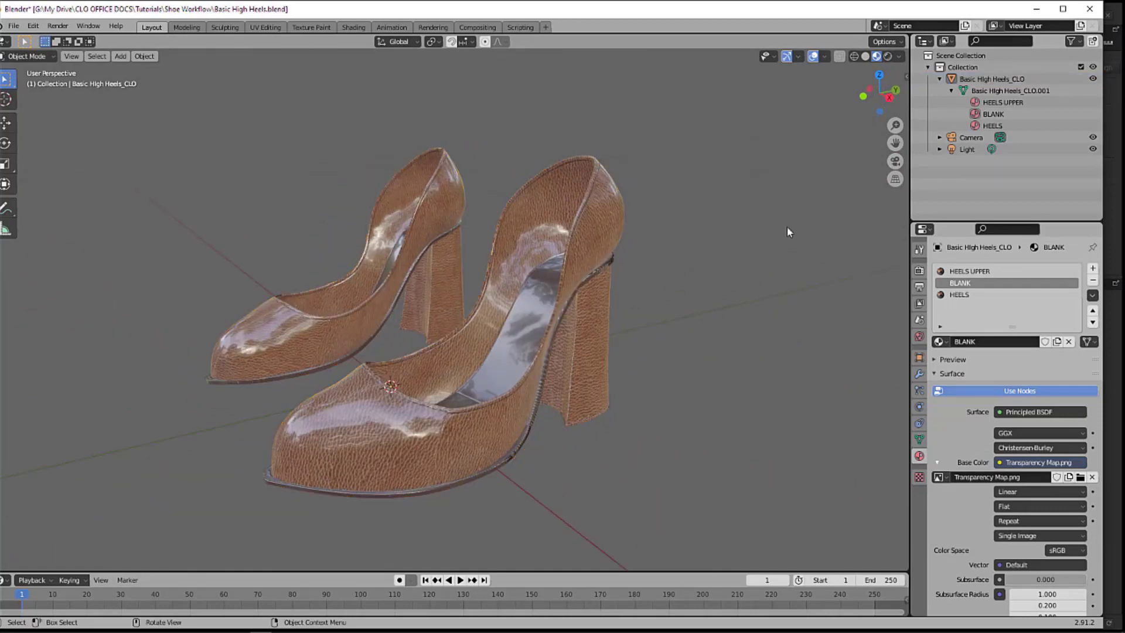
mouse_move(737, 258)
middle_down()
mouse_move(698, 260)
mouse_move(715, 243)
mouse_move(749, 251)
mouse_move(736, 259)
middle_up()
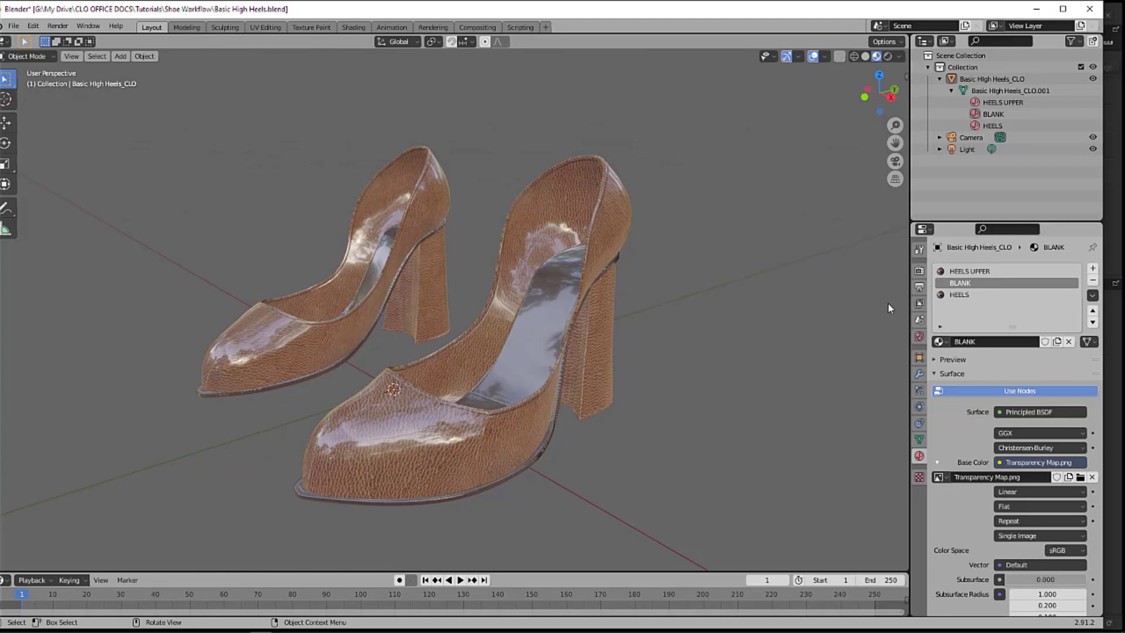
Enter Edit Mode, select the faces assigned to the HEELS material to check their coverage, and clear the selection.
click(996, 296)
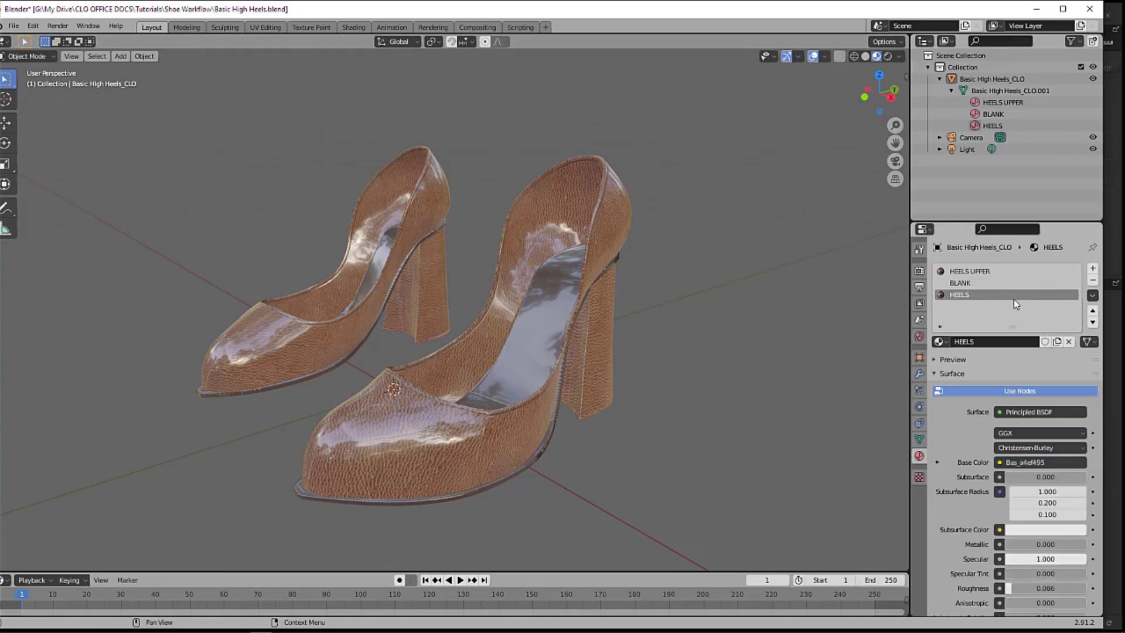
click(26, 57)
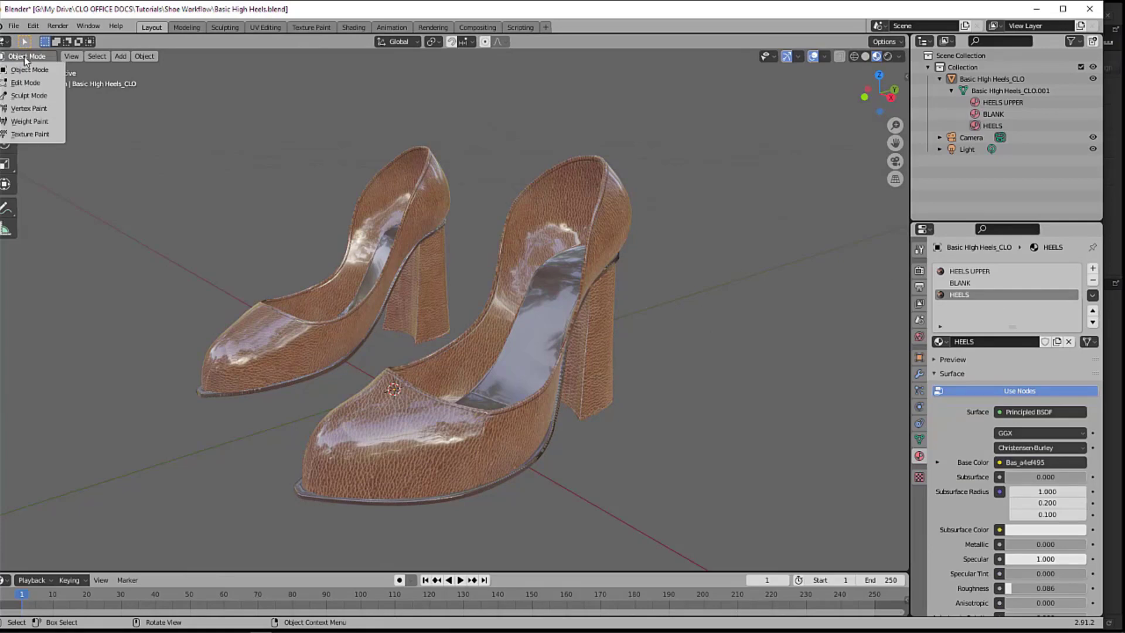
click(25, 82)
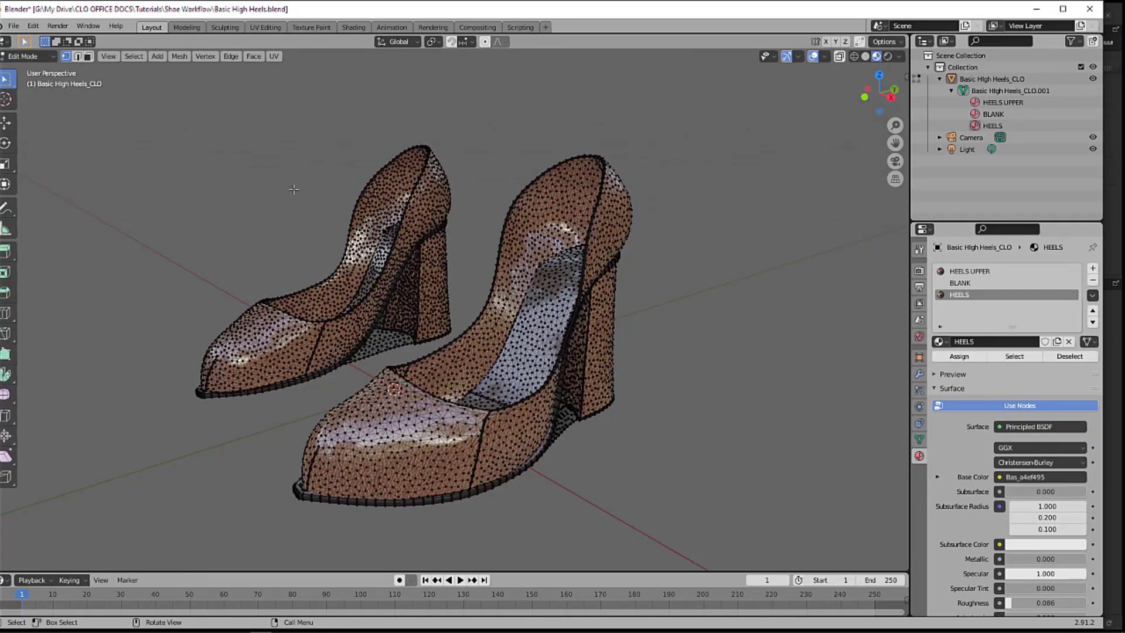
click(1018, 356)
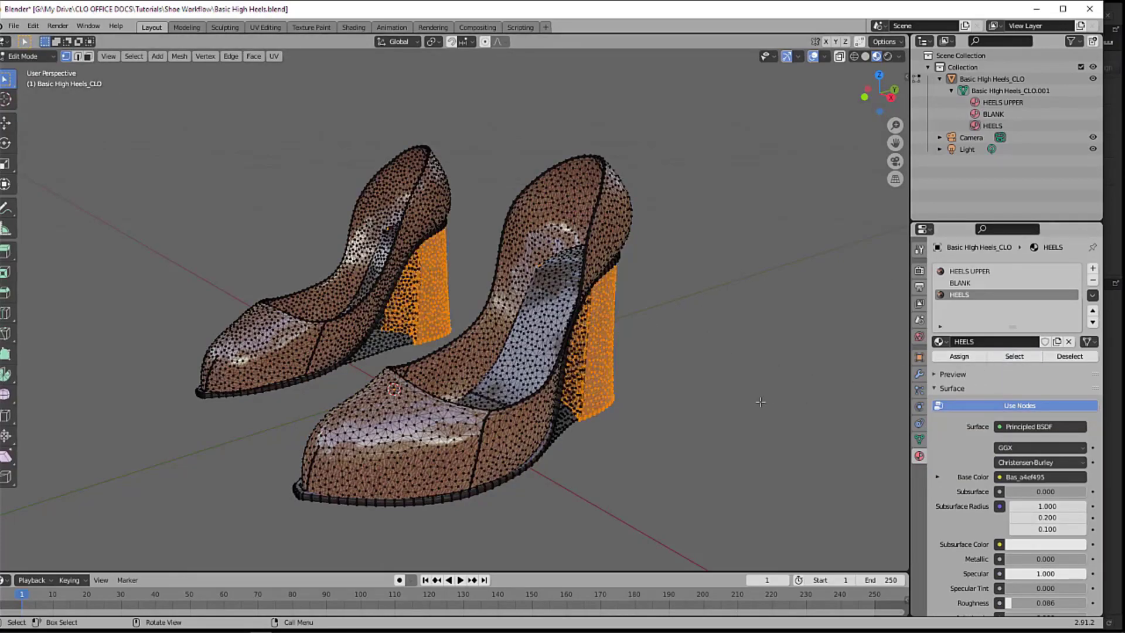
middle_drag(761, 410, 552, 433)
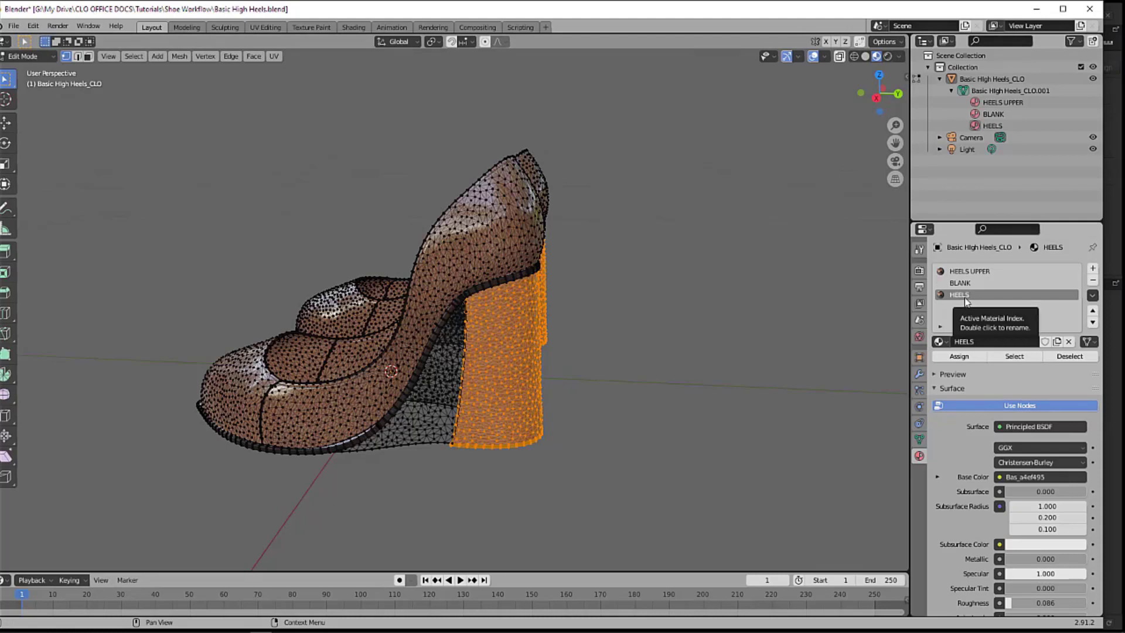
click(739, 303)
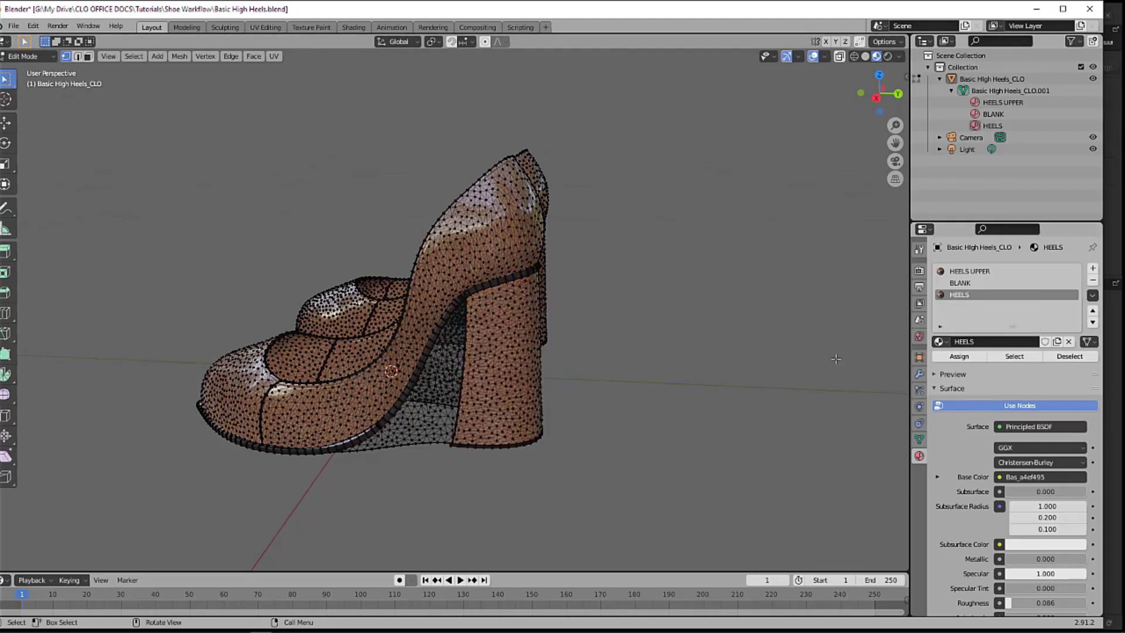
Select all faces assigned to the BLANK material and hide them.
click(972, 285)
click(1014, 355)
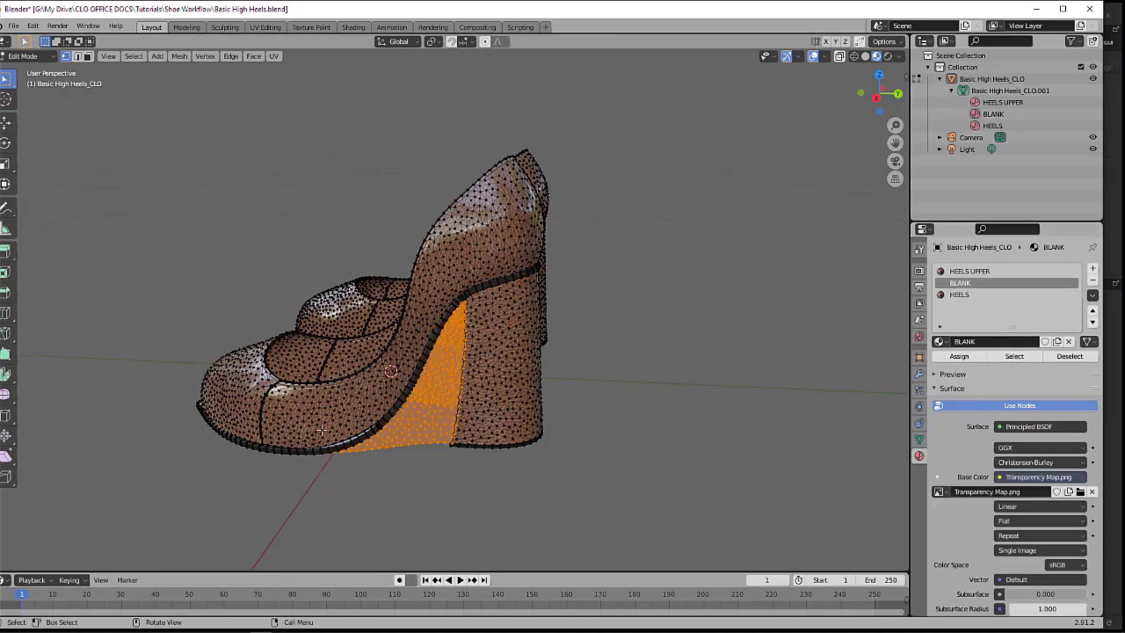
middle_drag(552, 423, 606, 412)
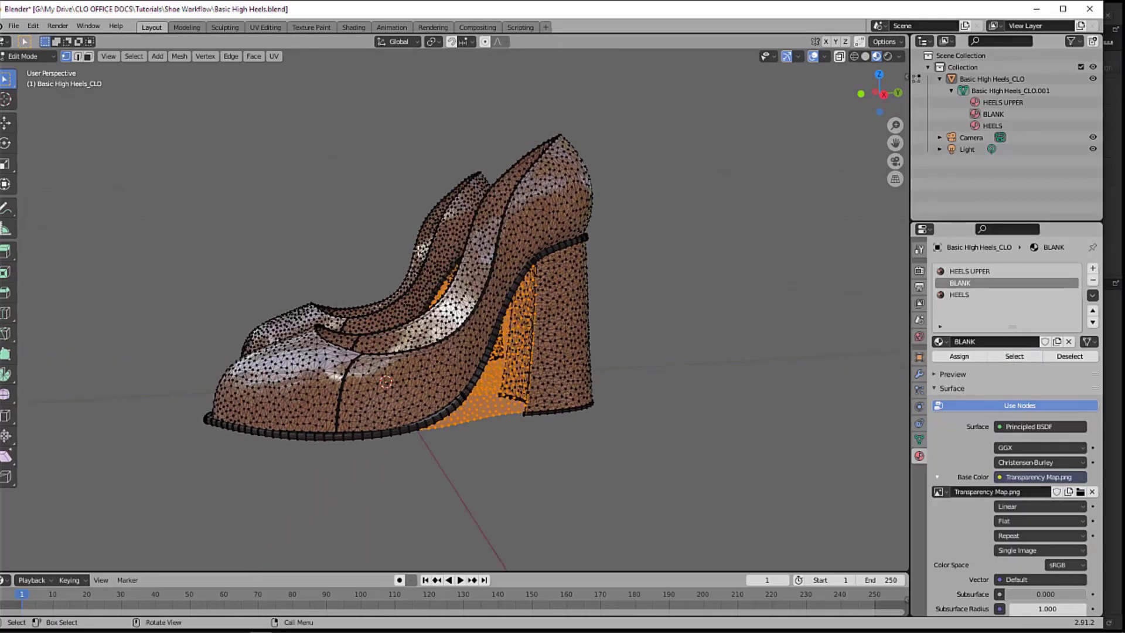
click(179, 56)
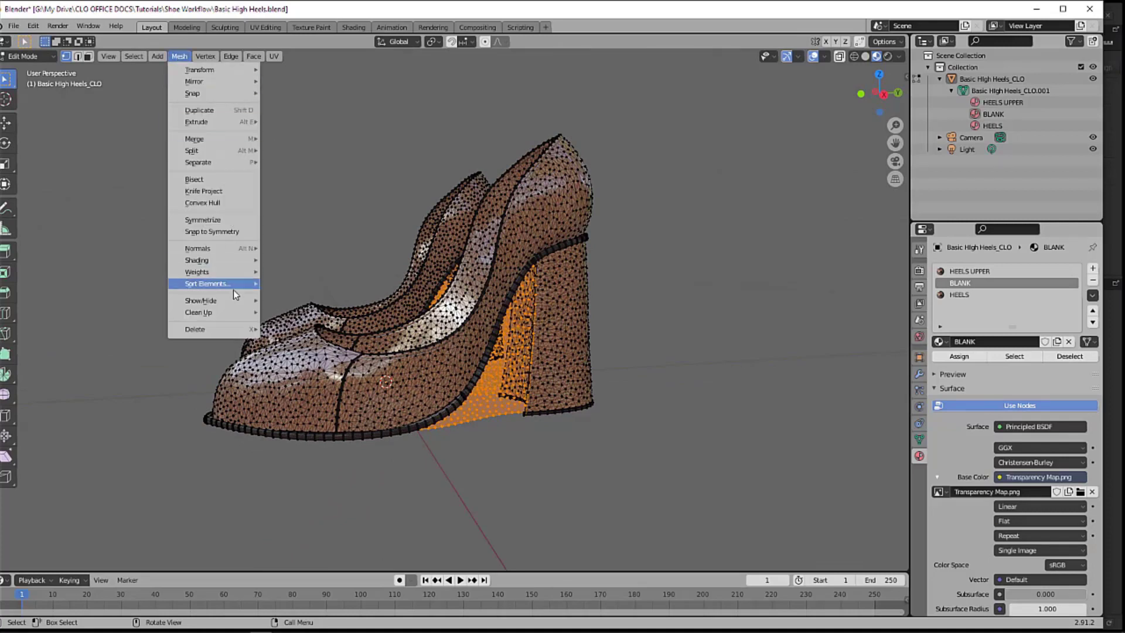
mouse_move(237, 304)
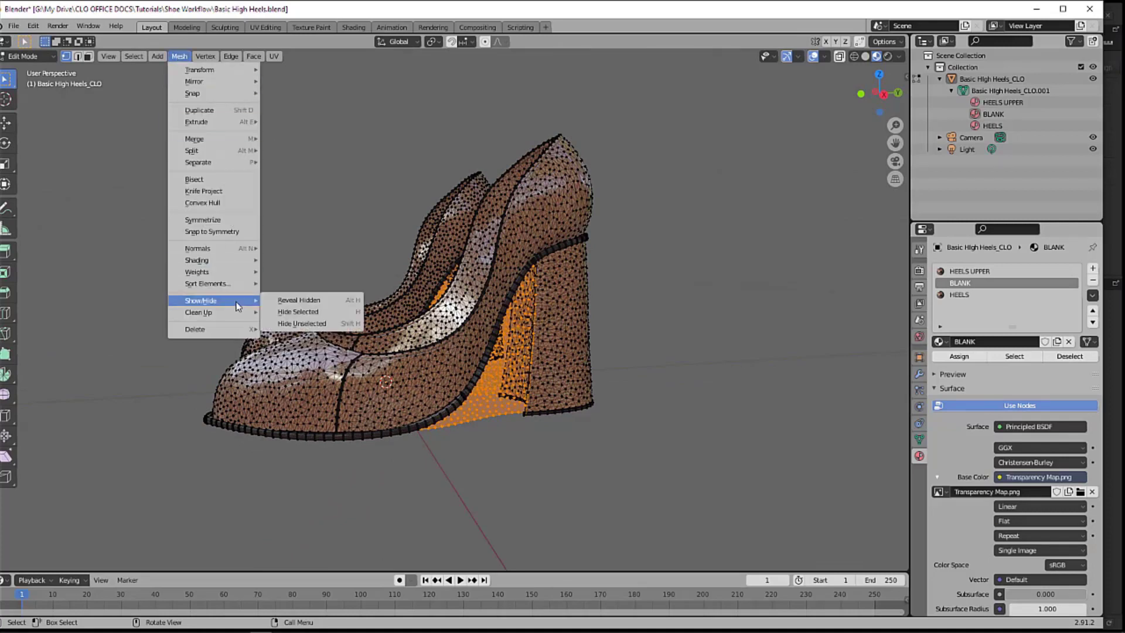
click(293, 312)
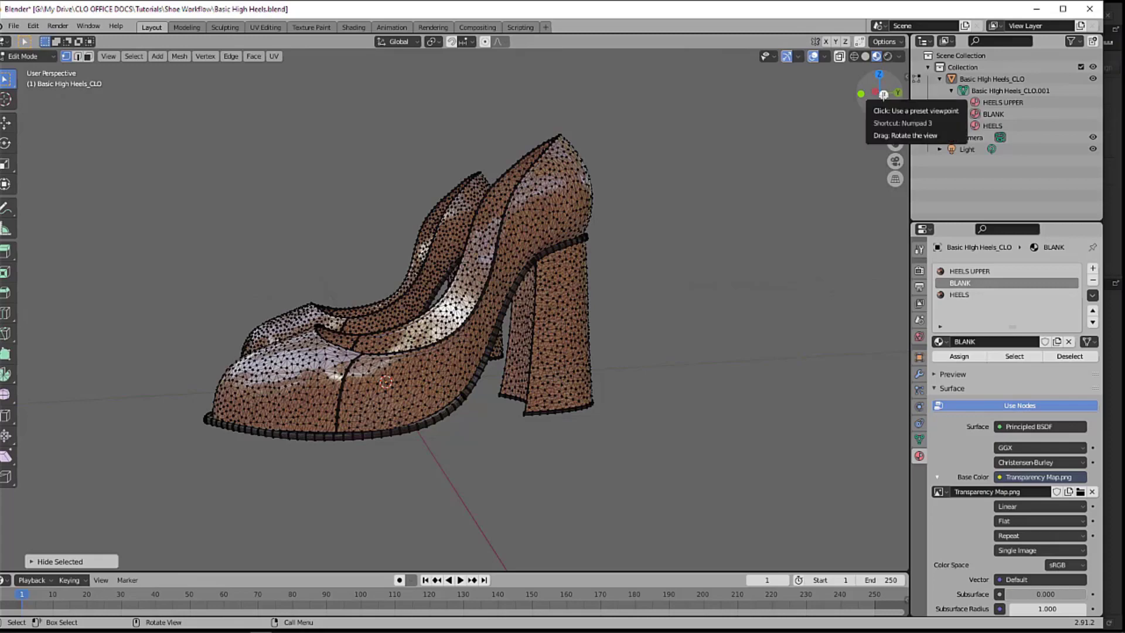
In the right orthographic wireframe view, box-select the block heels from the ground up to just below the sole.
click(882, 94)
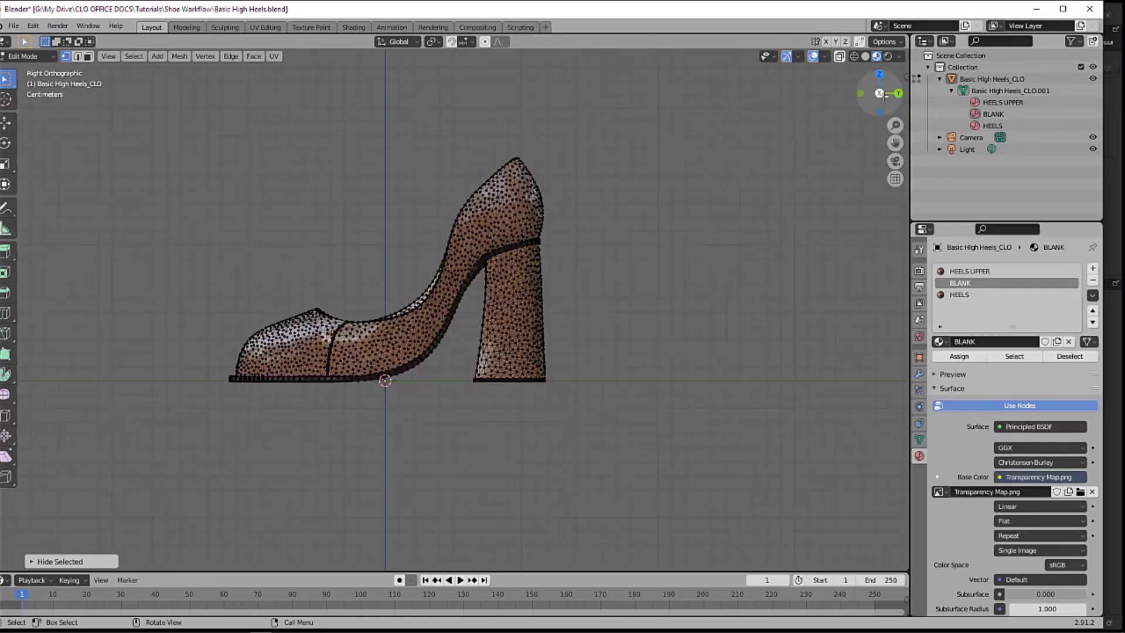
scroll(463, 319, down, 1)
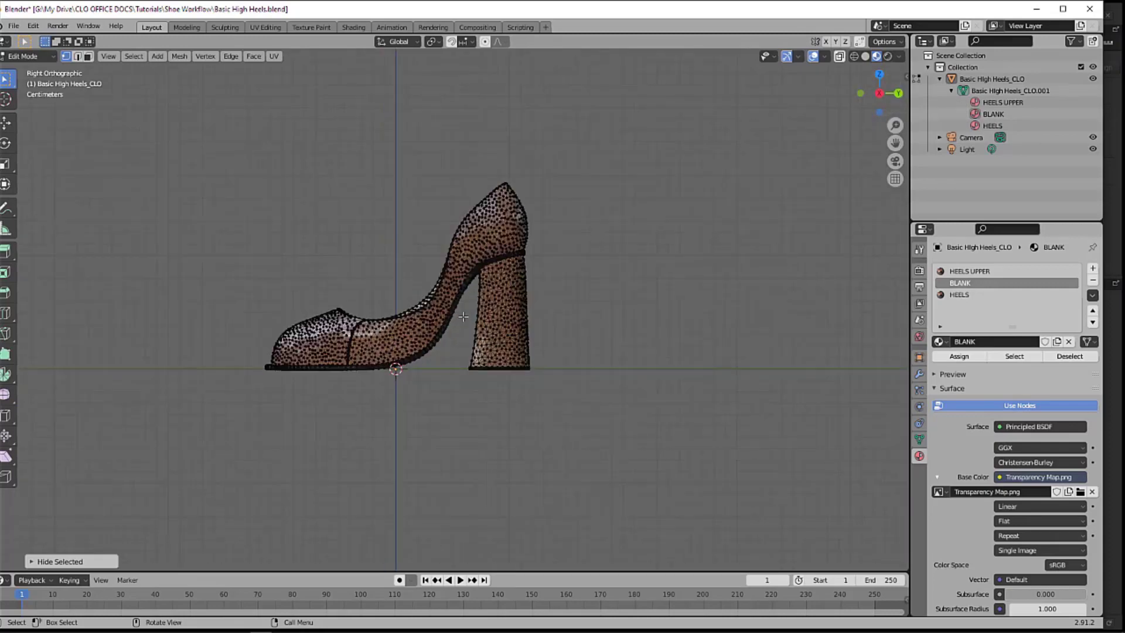
scroll(466, 293, up, 5)
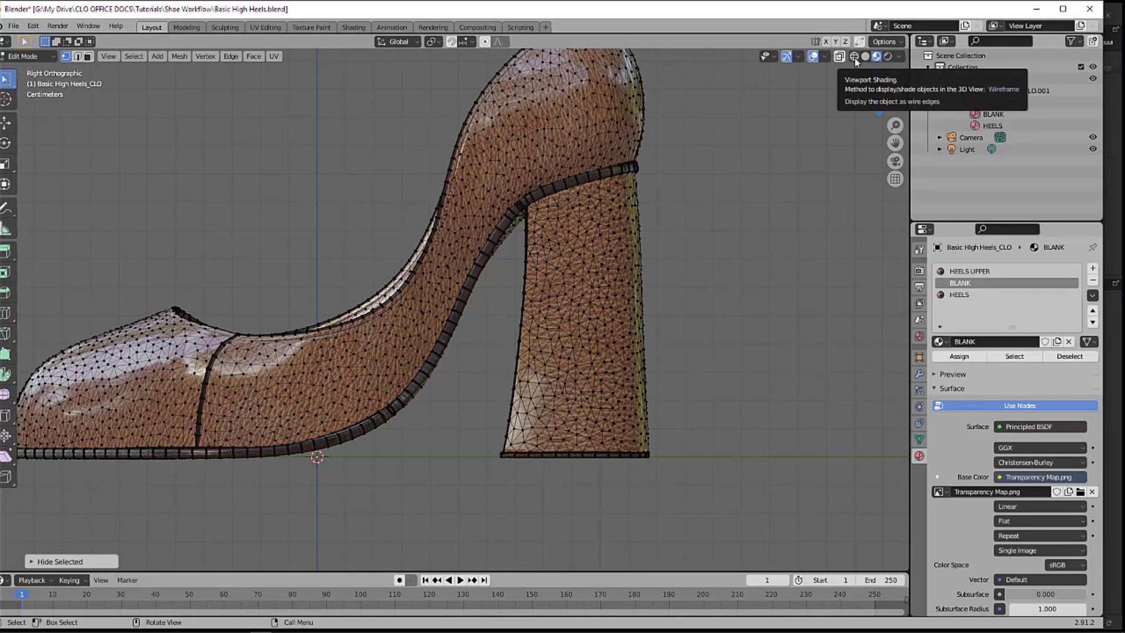
click(855, 57)
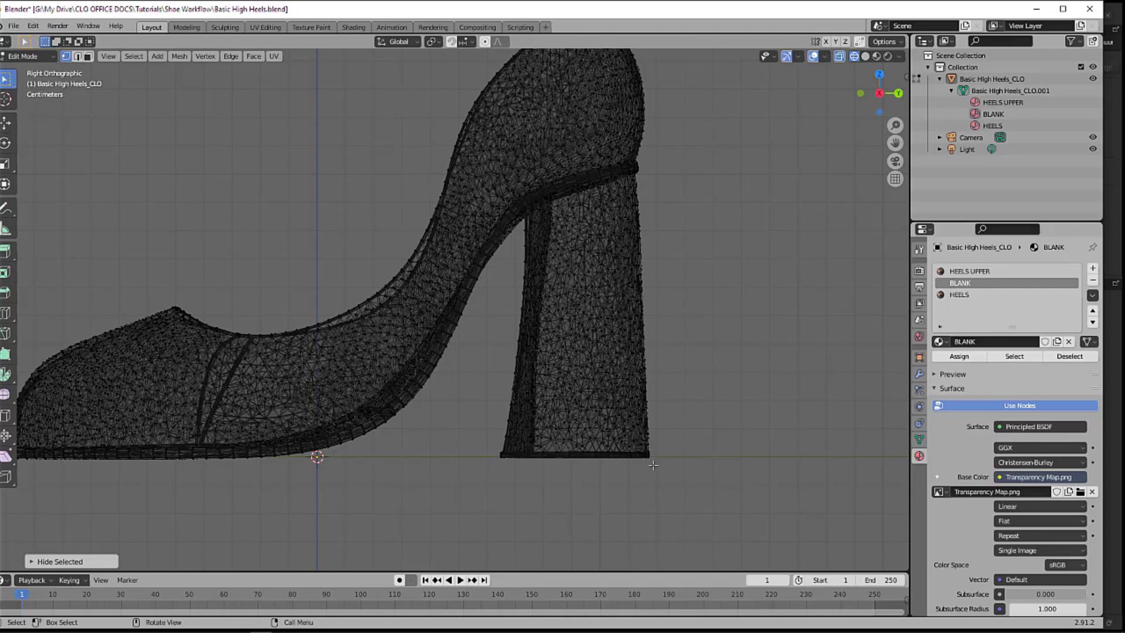
drag(687, 485, 493, 301)
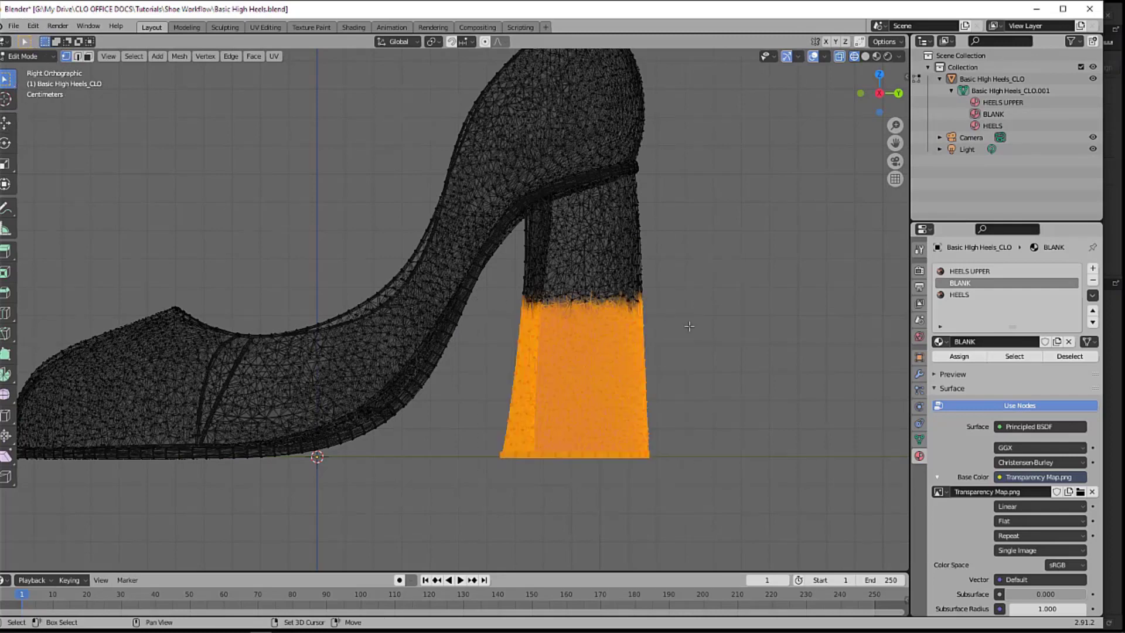
drag(693, 316, 516, 240)
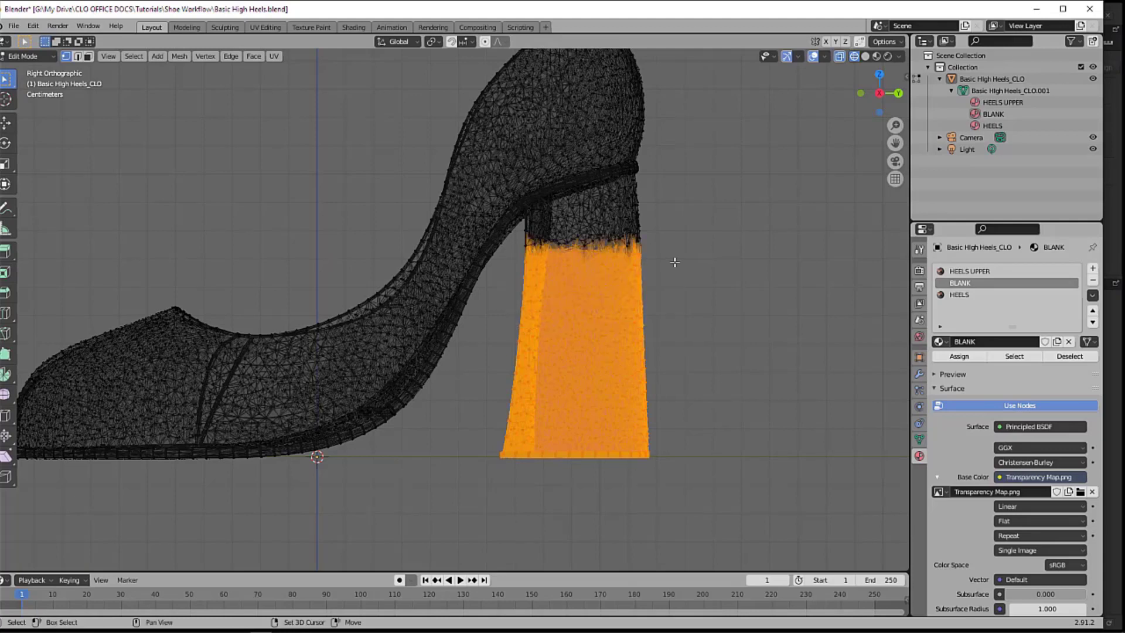
drag(675, 262, 519, 221)
drag(672, 242, 541, 211)
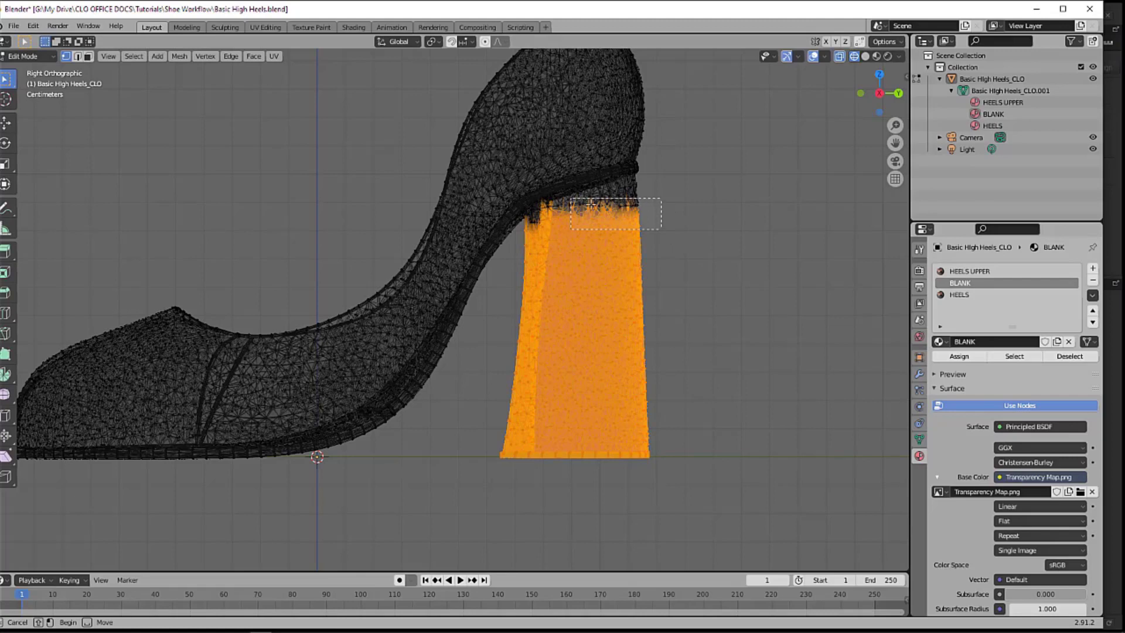
drag(679, 215, 592, 187)
shift+drag(665, 198, 627, 178)
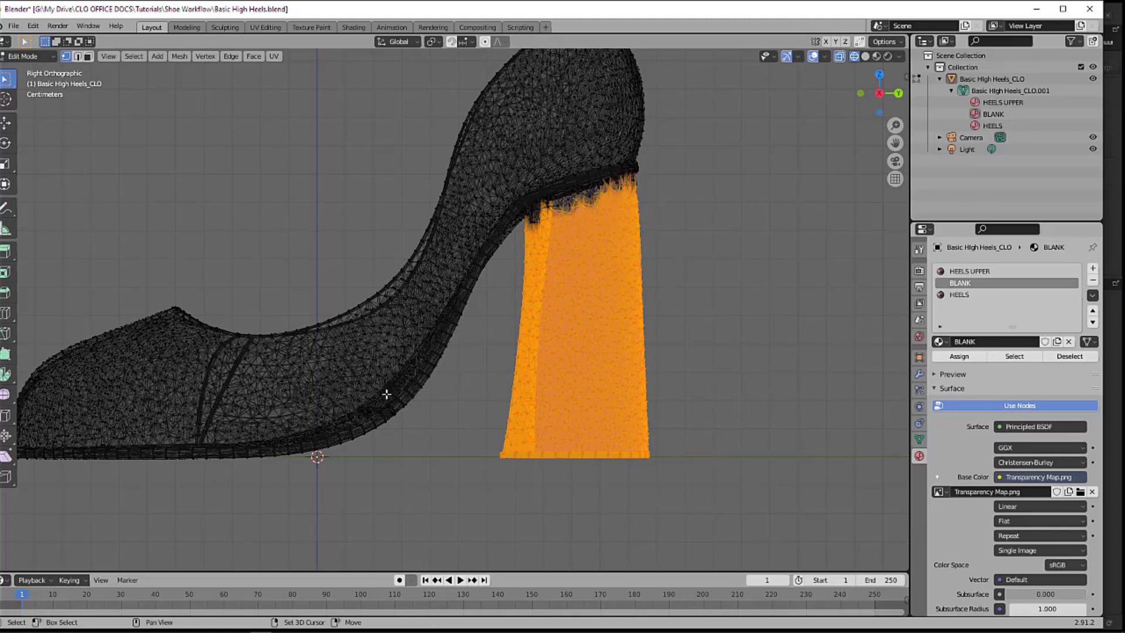
Grow the heel selection toward the sole by applying Select More three times.
click(133, 57)
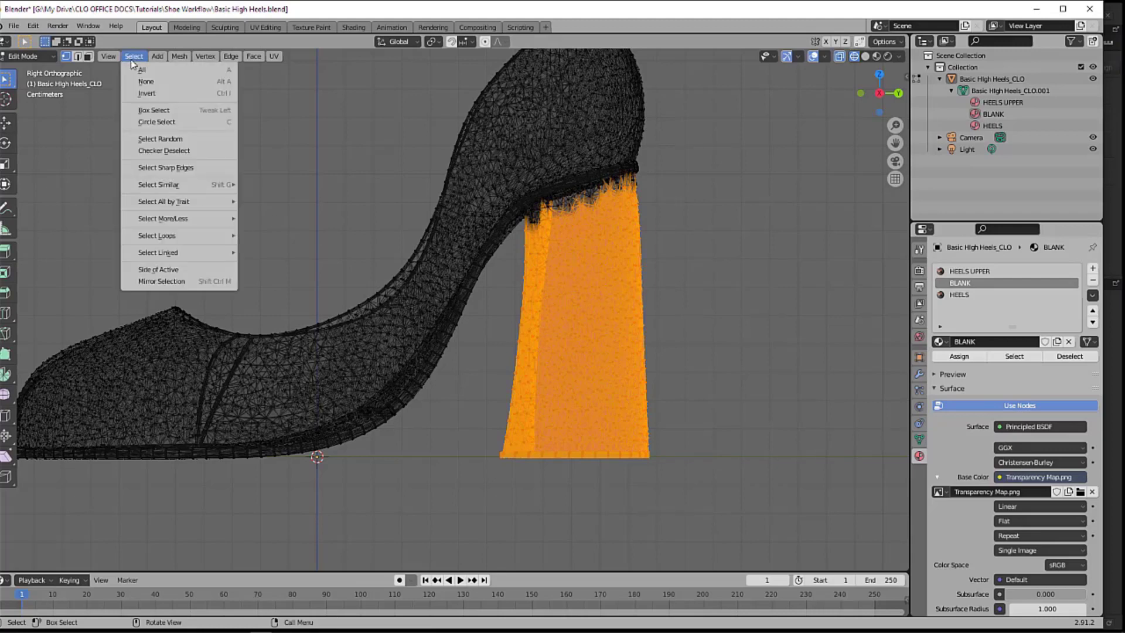
mouse_move(193, 218)
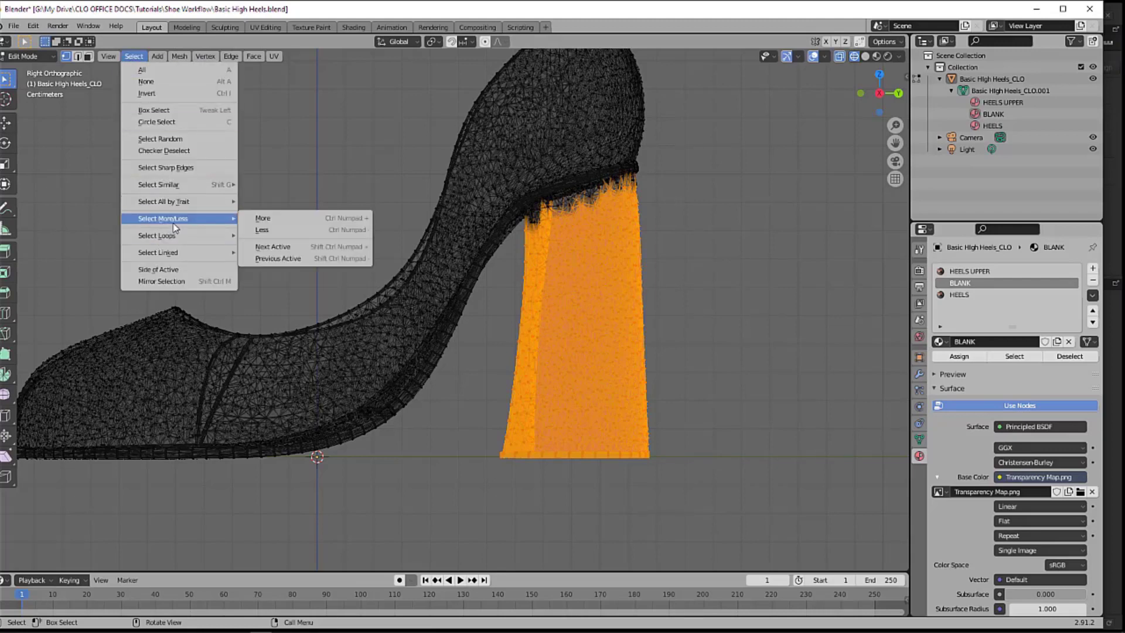
click(257, 222)
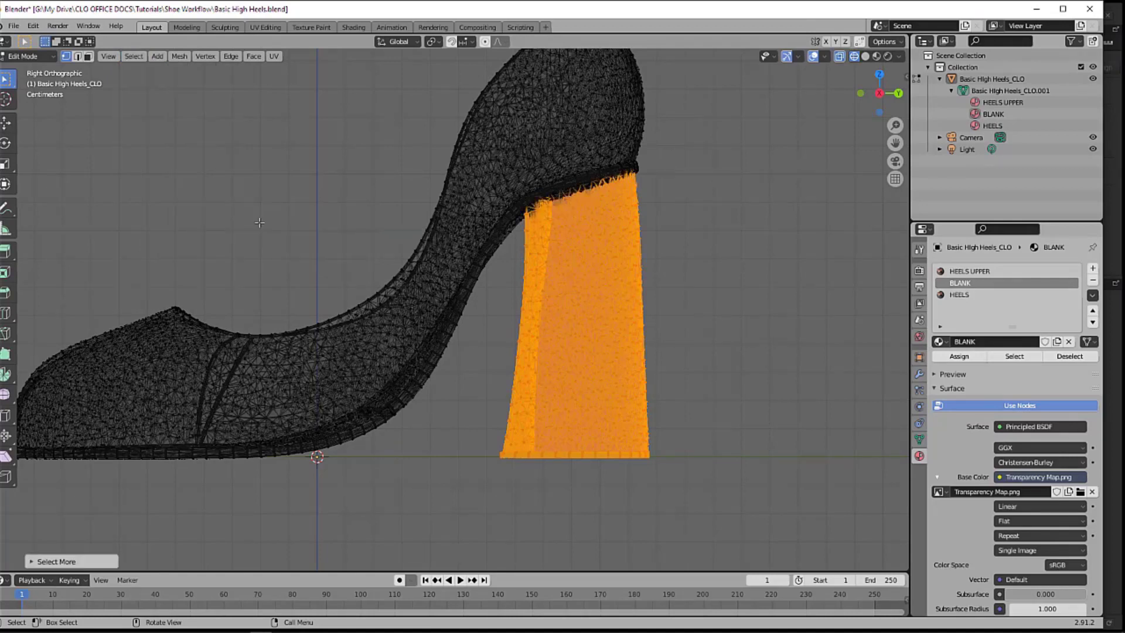
click(134, 57)
mouse_move(193, 219)
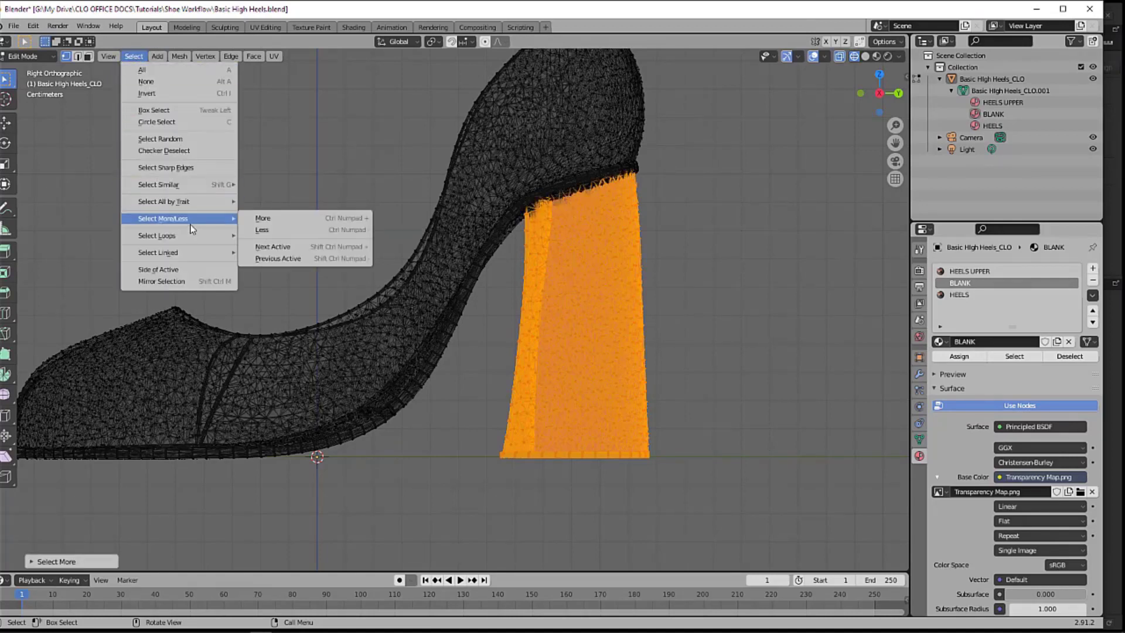
click(294, 227)
click(134, 57)
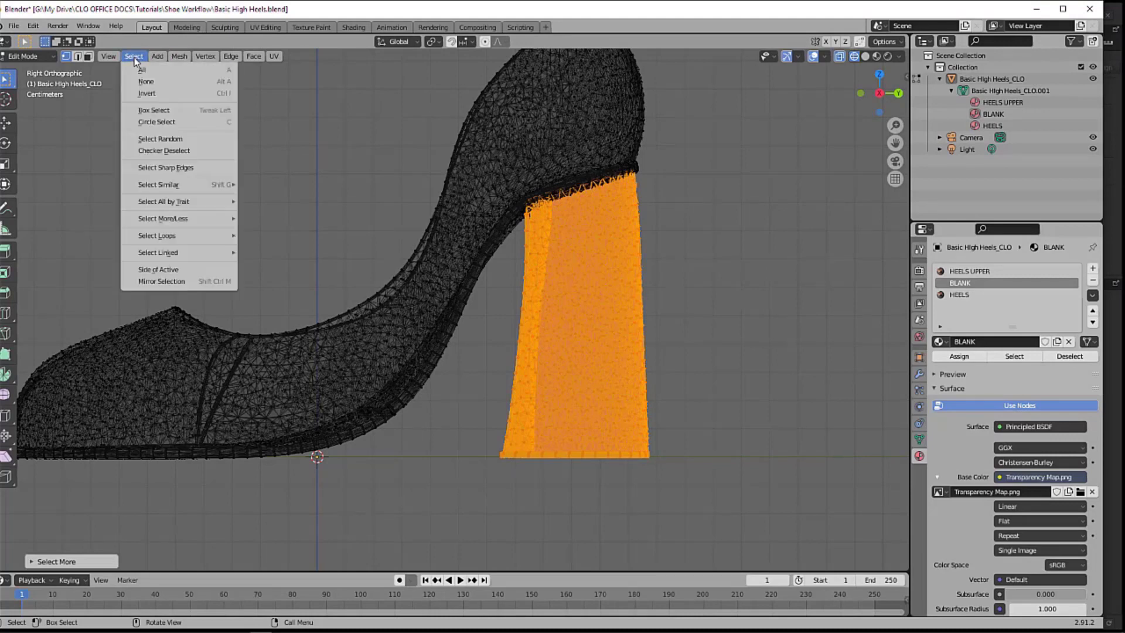
mouse_move(206, 218)
click(268, 218)
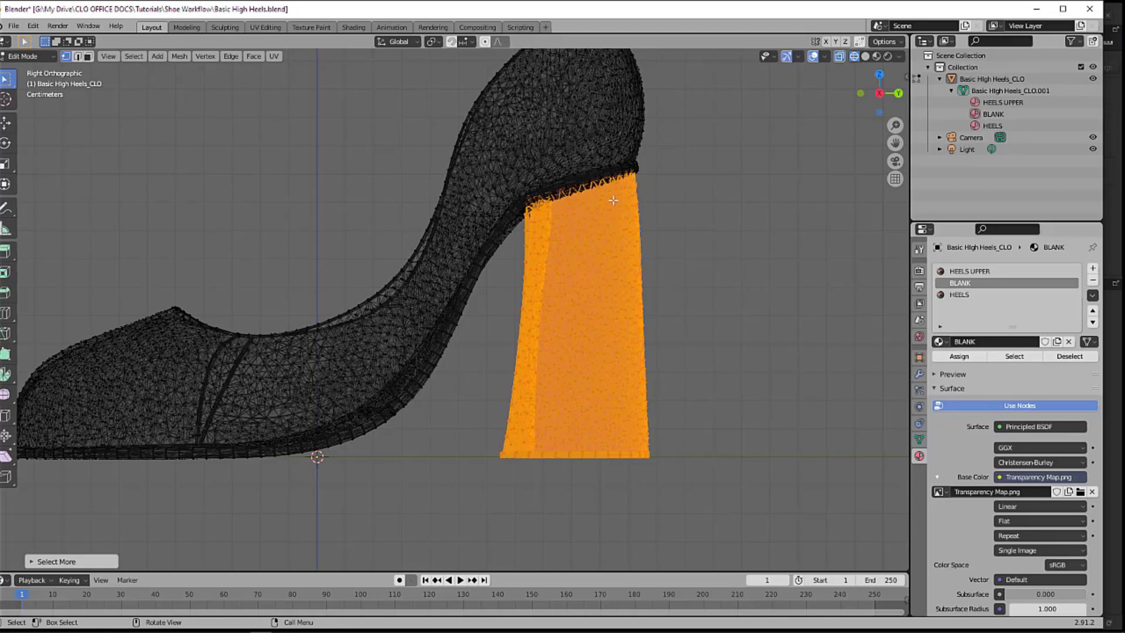
Assign the selected heel faces to the HEELS material and clear the selection.
click(993, 298)
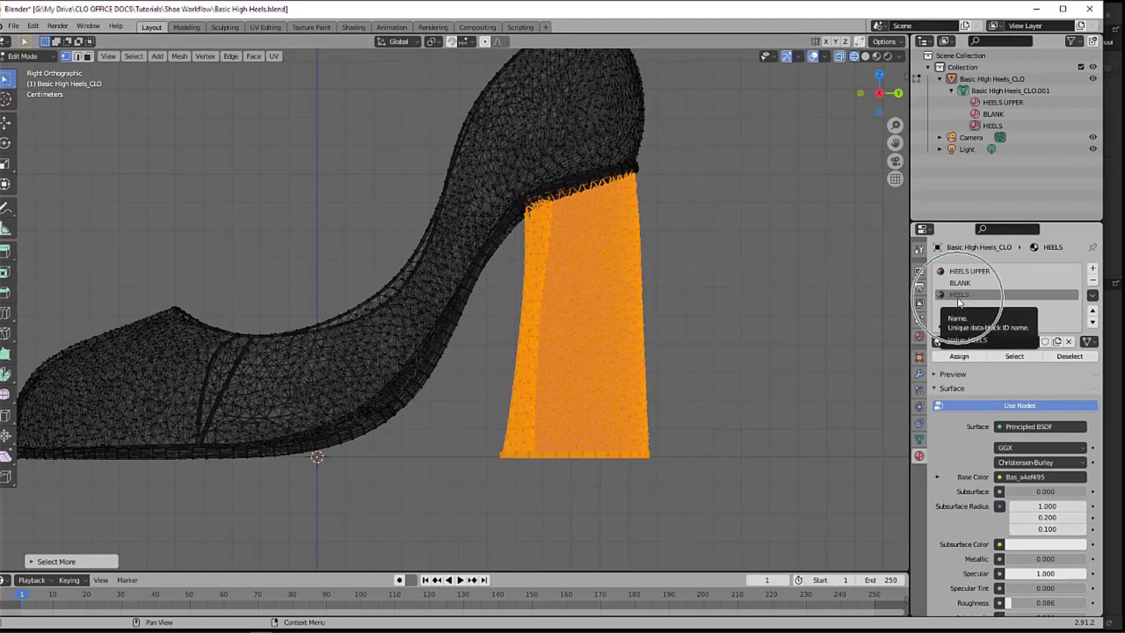
click(959, 356)
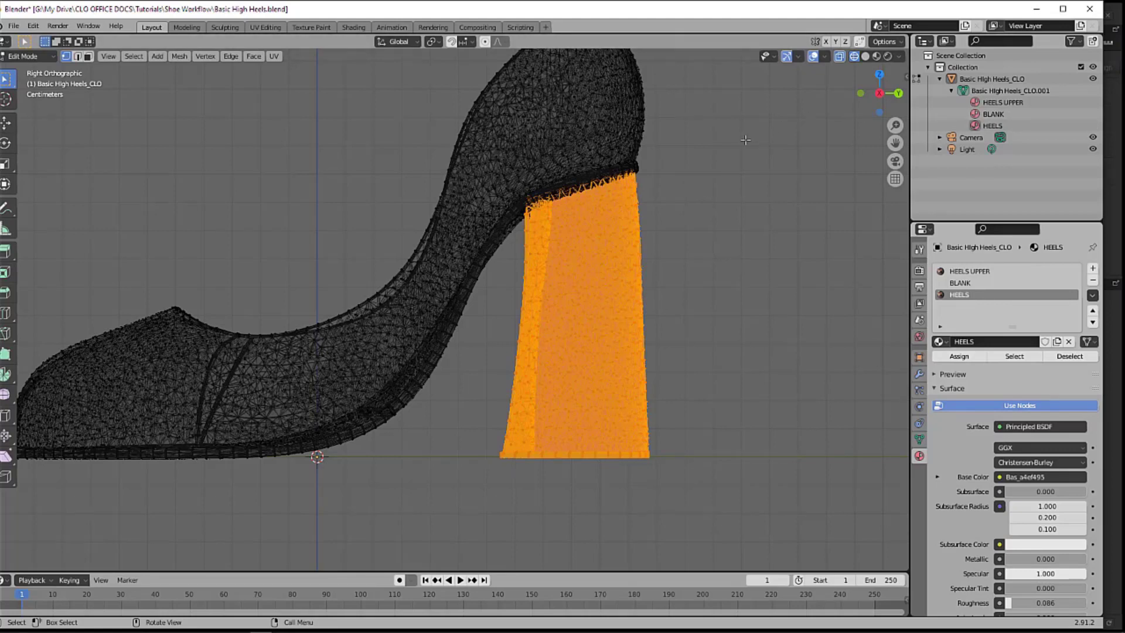
click(776, 196)
Reveal the hidden BLANK faces on the shoes and deselect them.
scroll(763, 206, up, 3)
scroll(761, 207, down, 5)
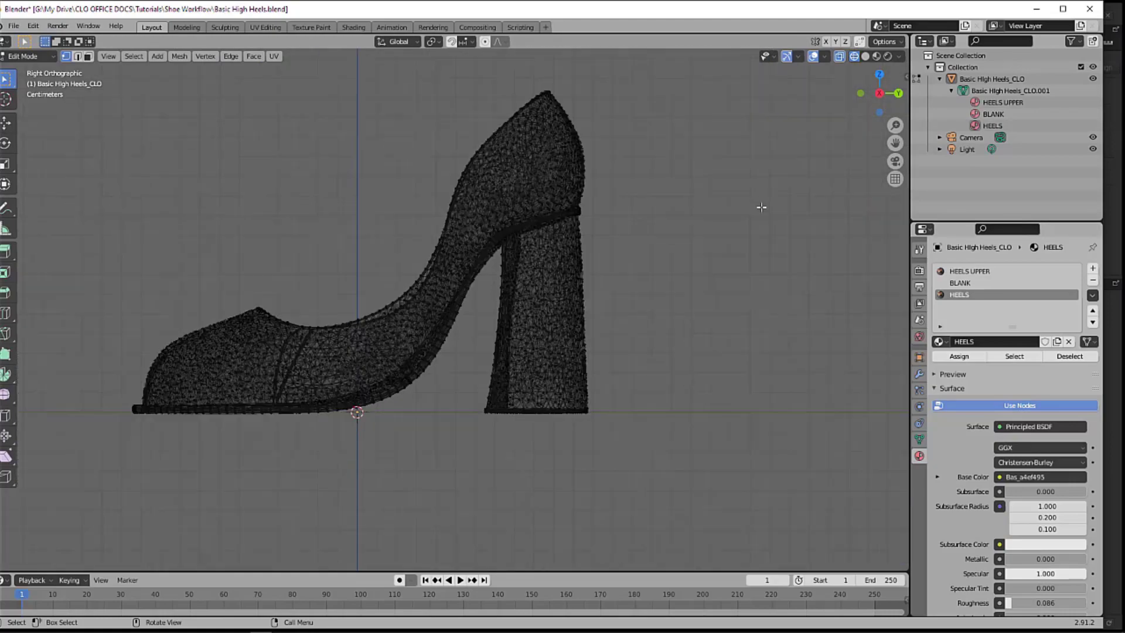
scroll(761, 207, down, 1)
right_click(709, 227)
click(571, 230)
middle_drag(577, 229, 620, 246)
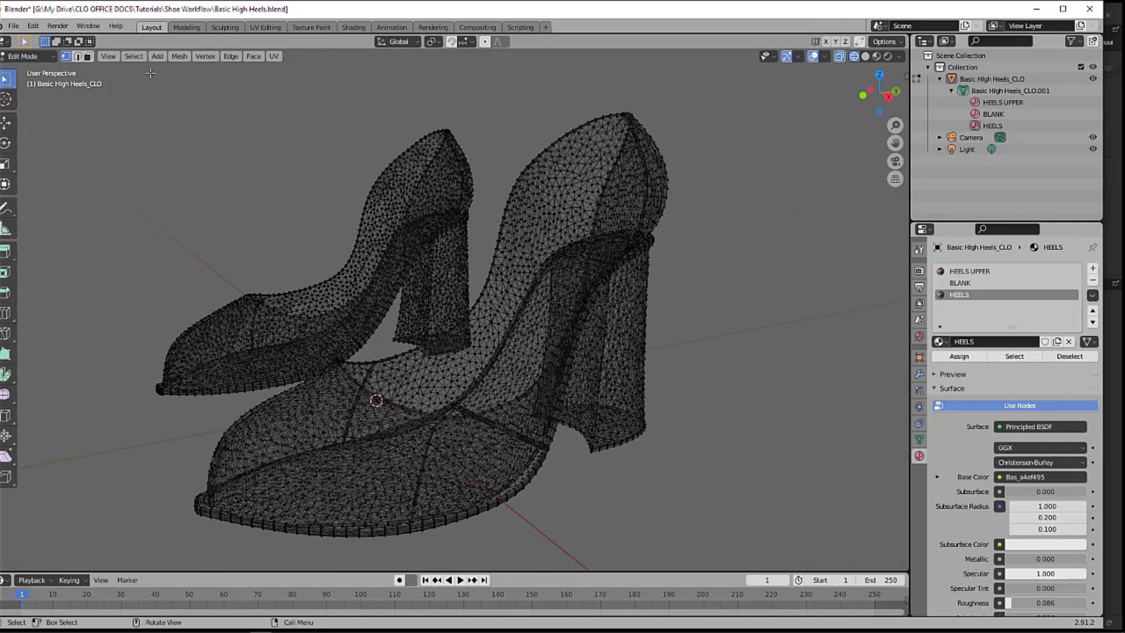
click(176, 62)
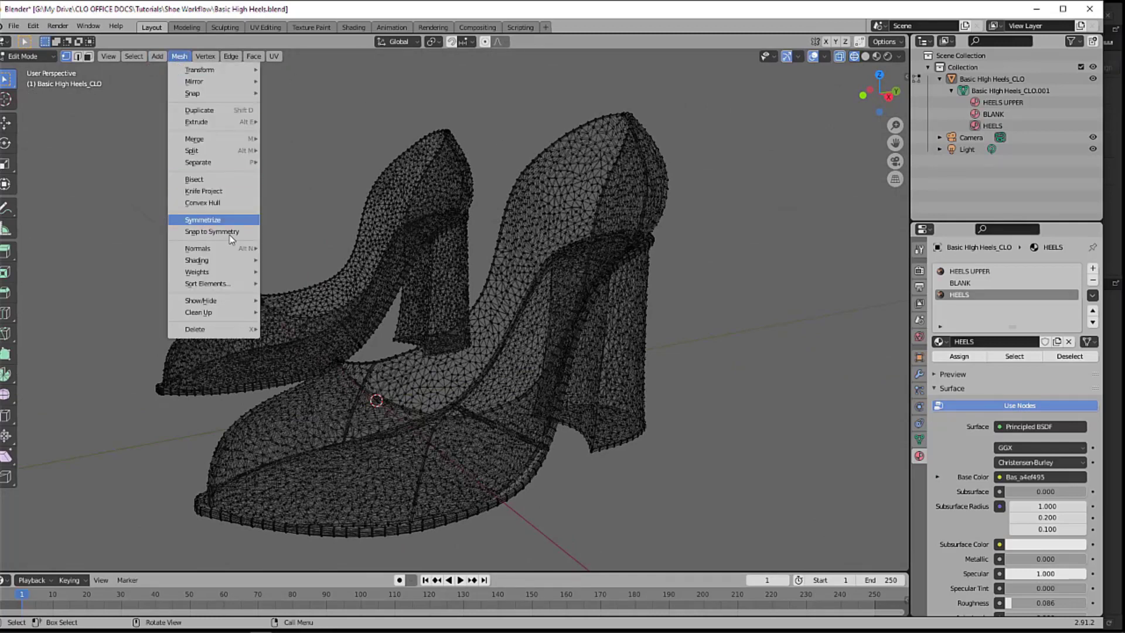
mouse_move(232, 301)
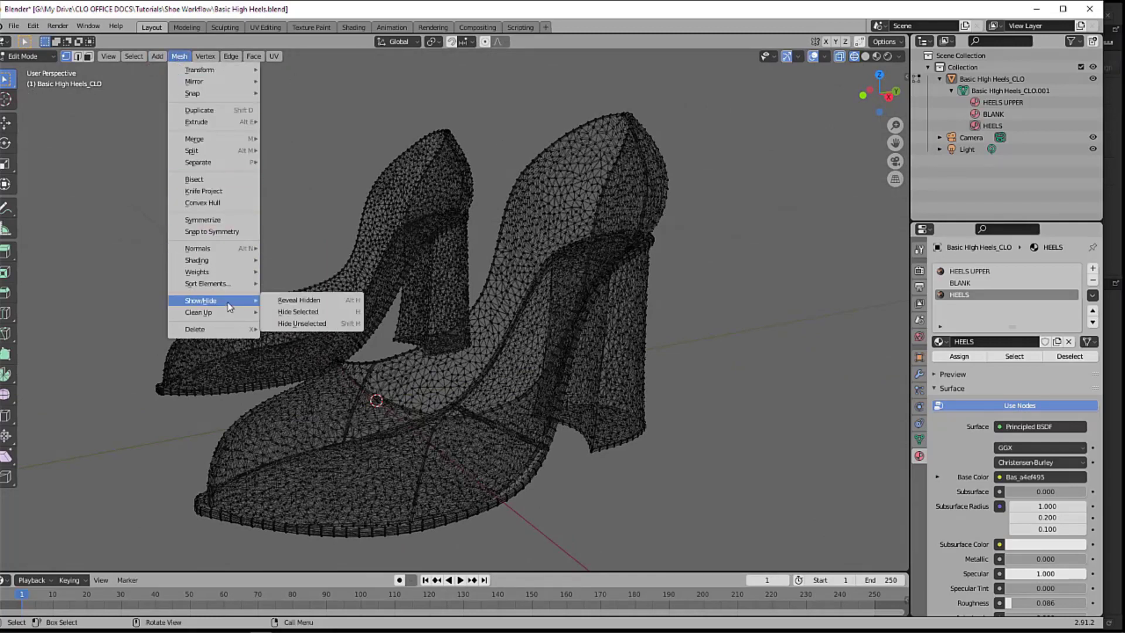
click(320, 301)
click(682, 299)
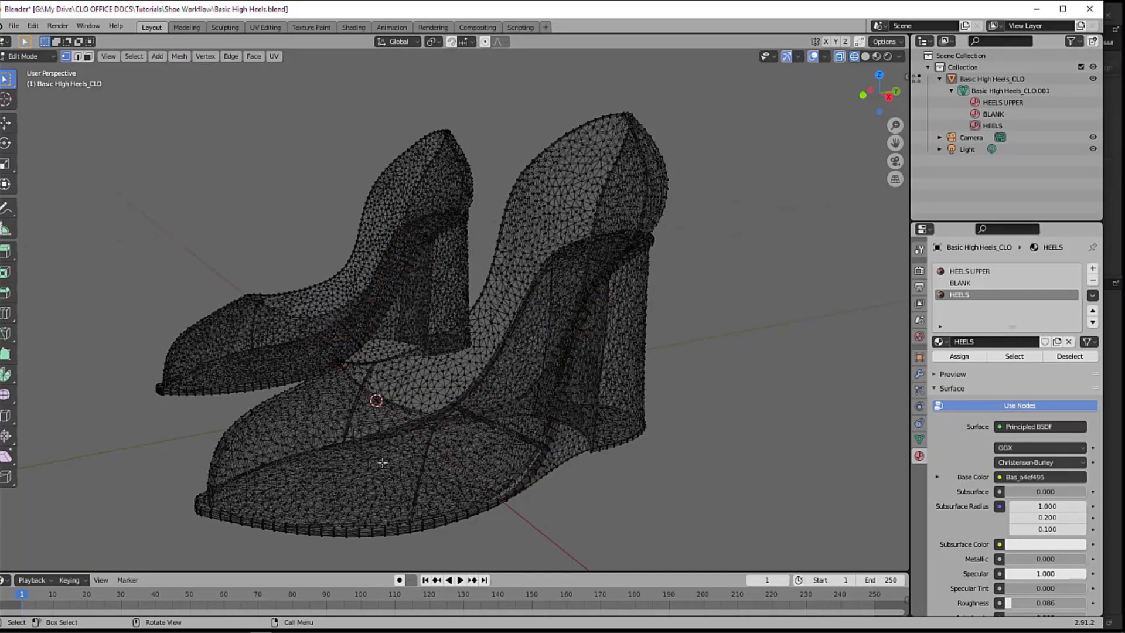
Return the shoes to Object Mode and switch the viewport shading to Material Preview.
middle_drag(401, 305, 476, 288)
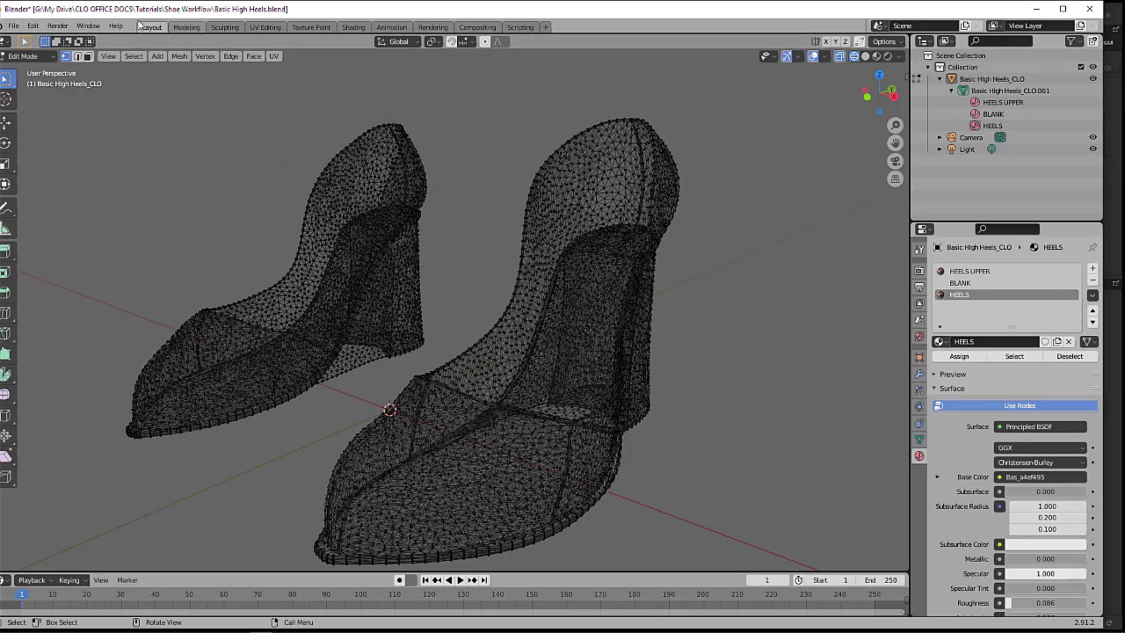
click(26, 55)
click(30, 70)
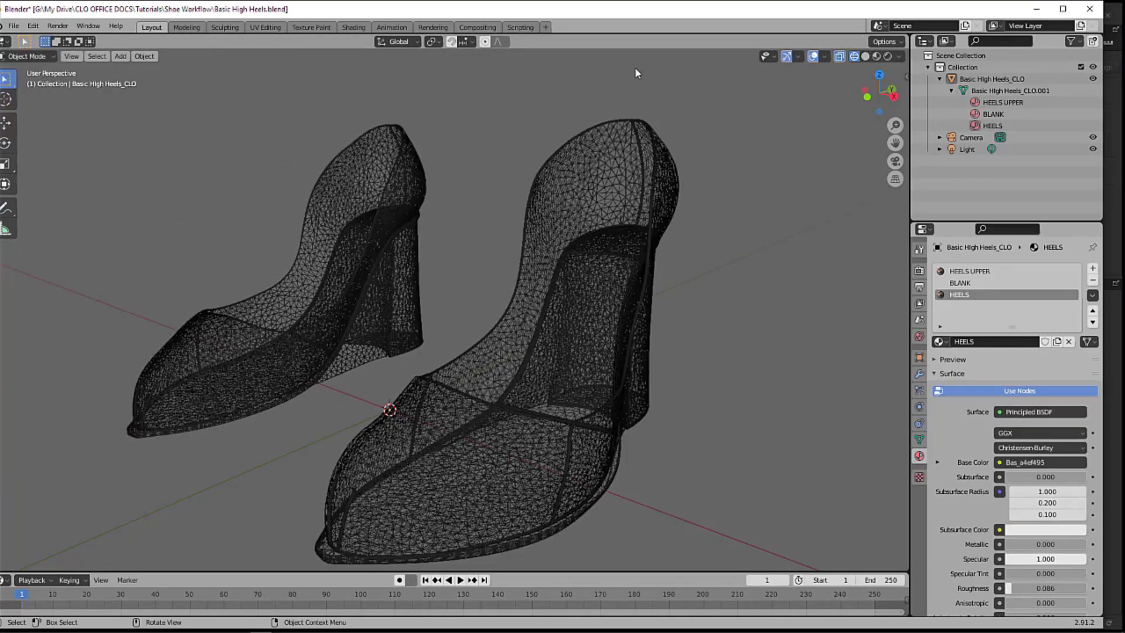
click(876, 56)
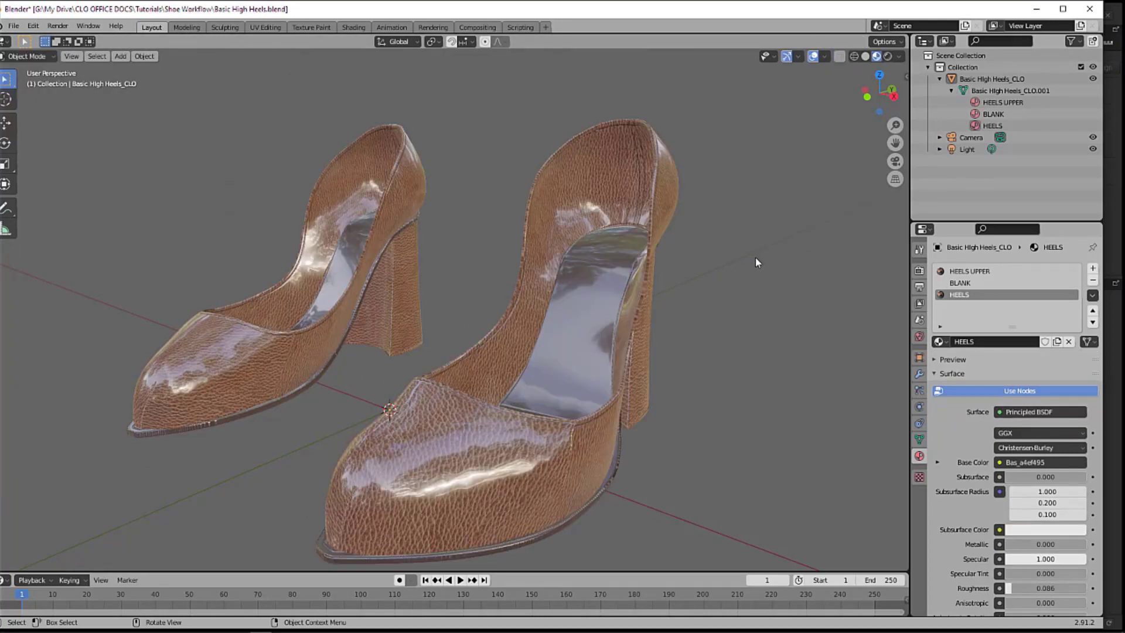
Inspect the finished shoes from several angles and select the HEELS UPPER material slot.
scroll(758, 264, up, 2)
scroll(765, 273, down, 3)
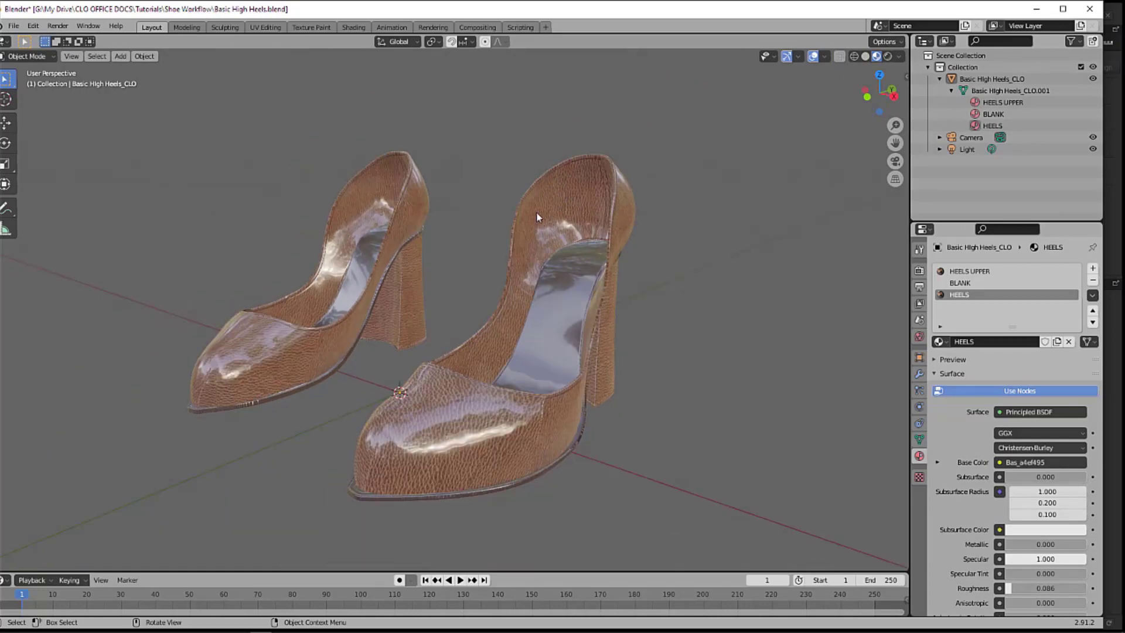
middle_drag(660, 311, 630, 318)
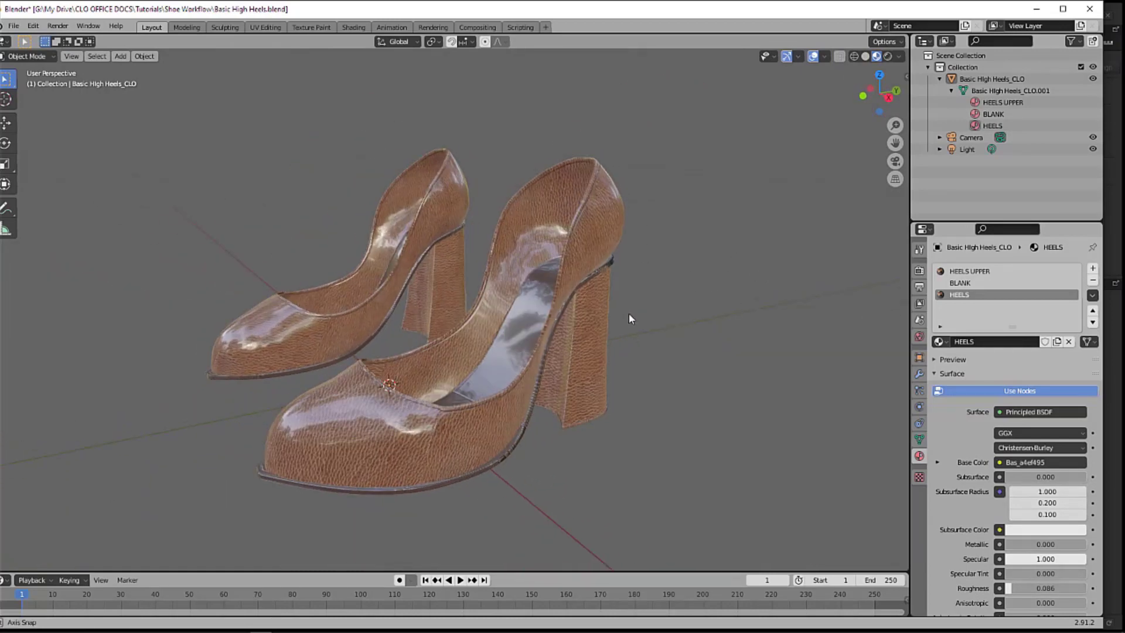
click(969, 282)
click(969, 271)
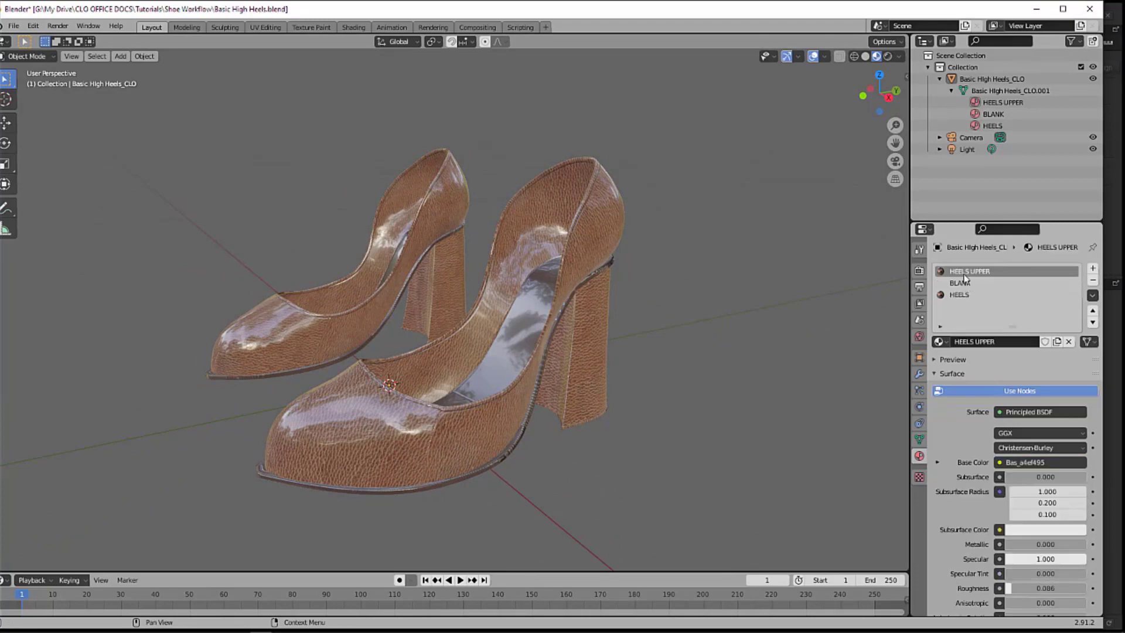
mouse_move(728, 304)
middle_down()
mouse_move(753, 309)
mouse_move(724, 299)
middle_up()
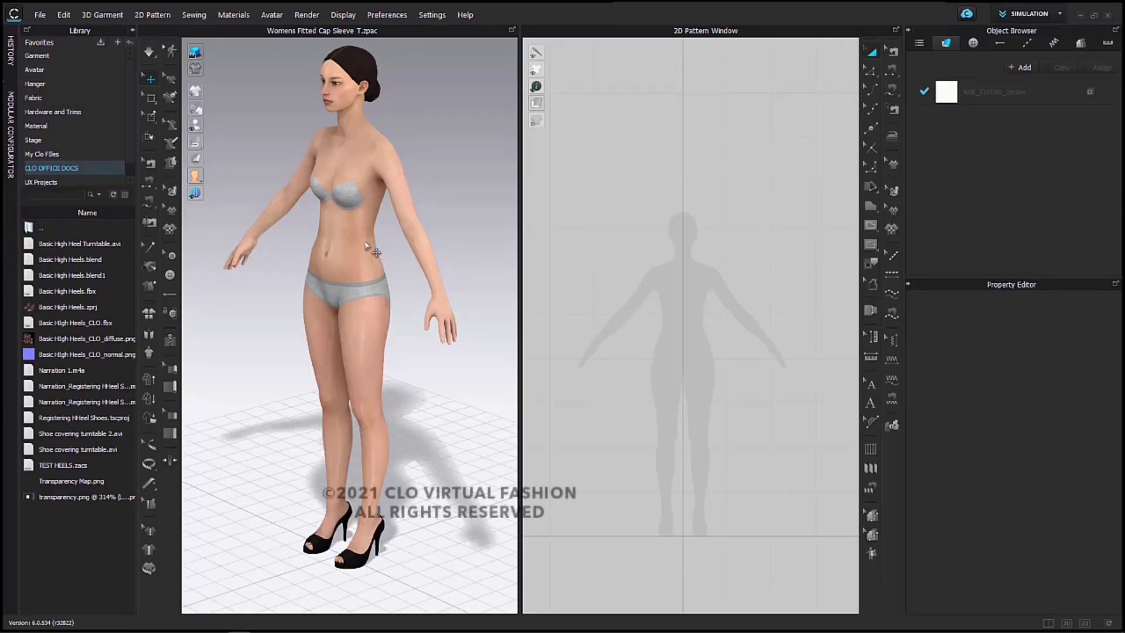
Switch to CLO and browse the library's Avatar folder to the Female_V2 avatar files.
click(367, 246)
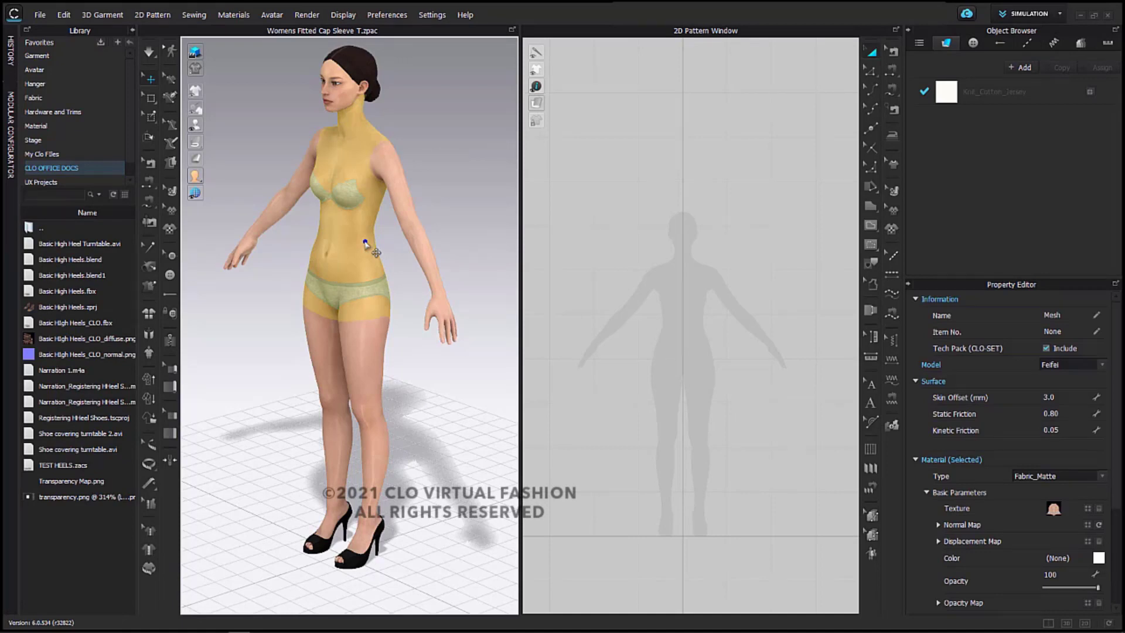
click(439, 183)
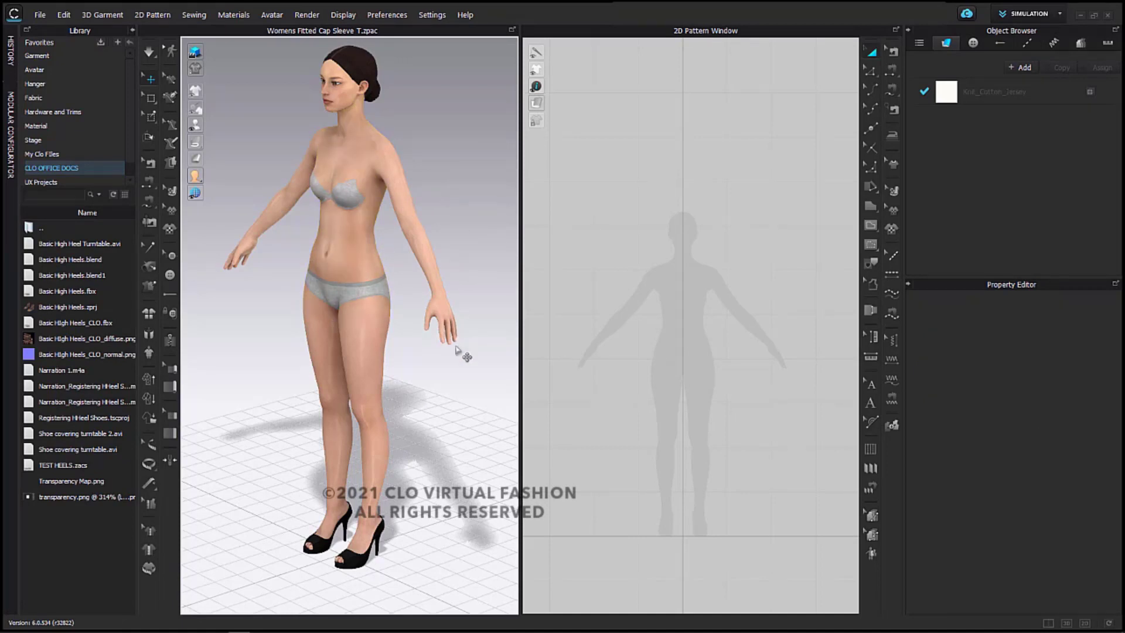
click(57, 74)
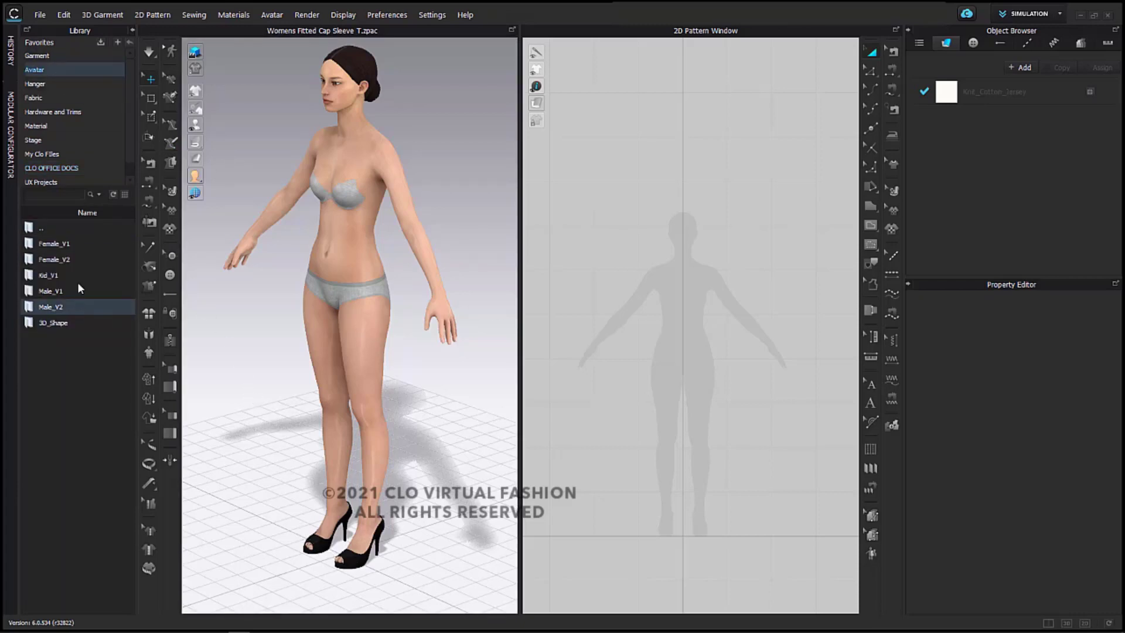
double_click(77, 262)
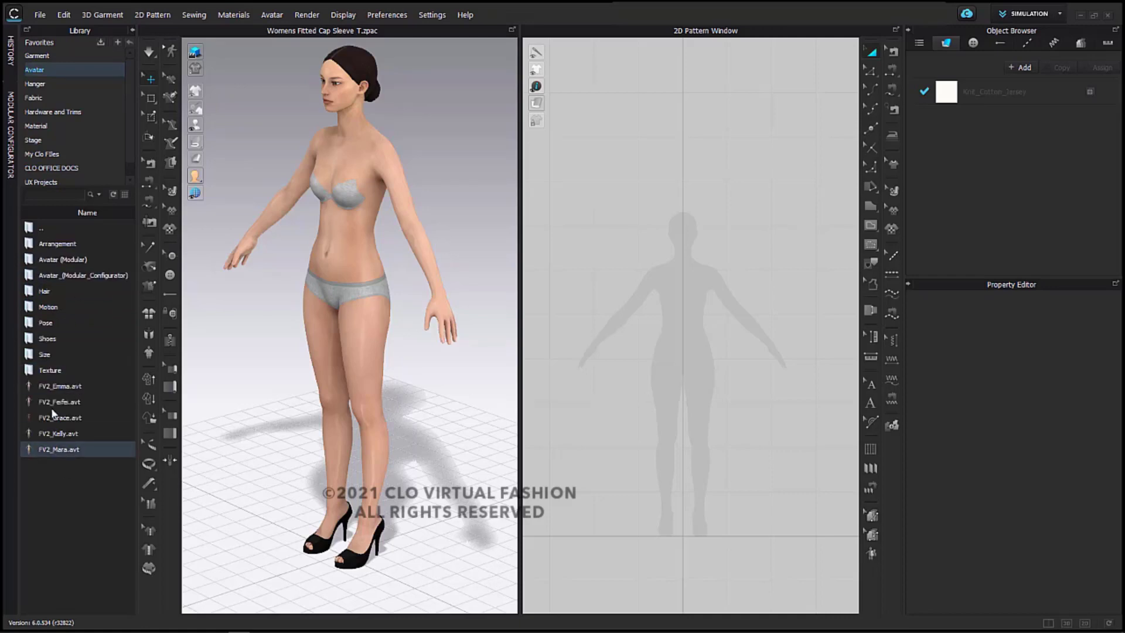
mouse_move(73, 389)
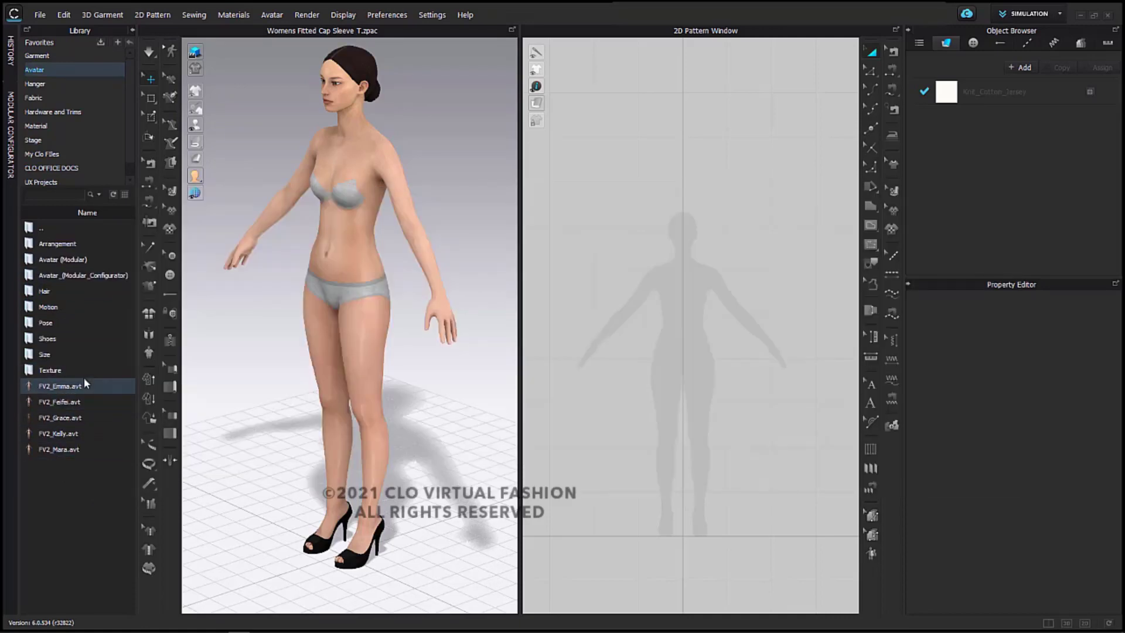
Set up Register Hair/Shoes for Shoes of the Heels type, using Basic High Heels.fbx as the source file.
drag(82, 386, 269, 16)
click(270, 16)
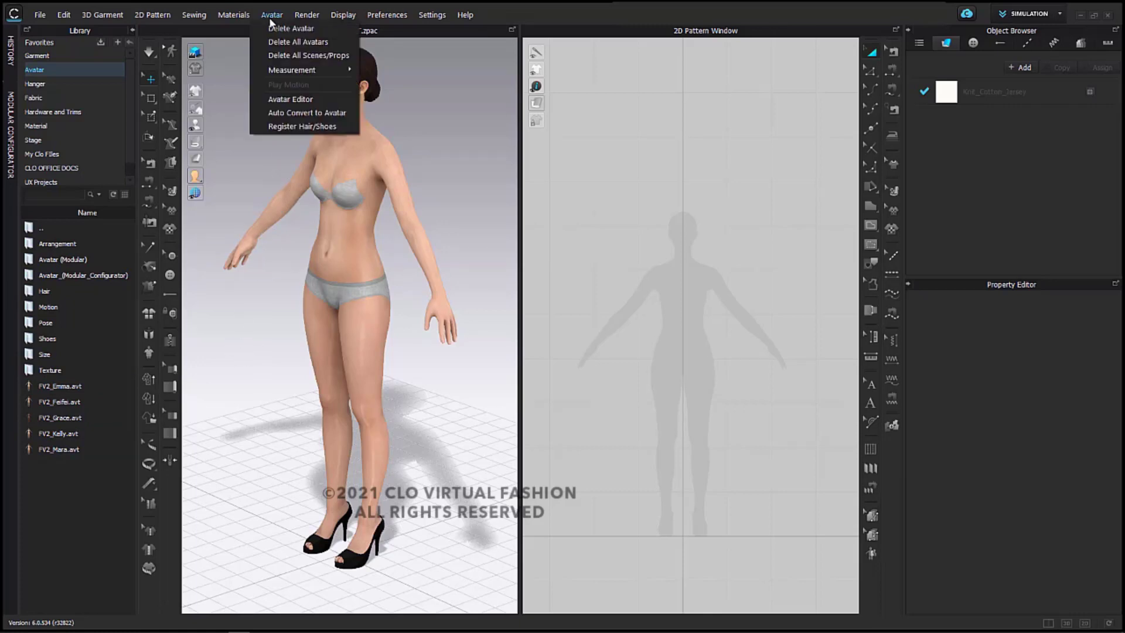
click(332, 132)
click(536, 256)
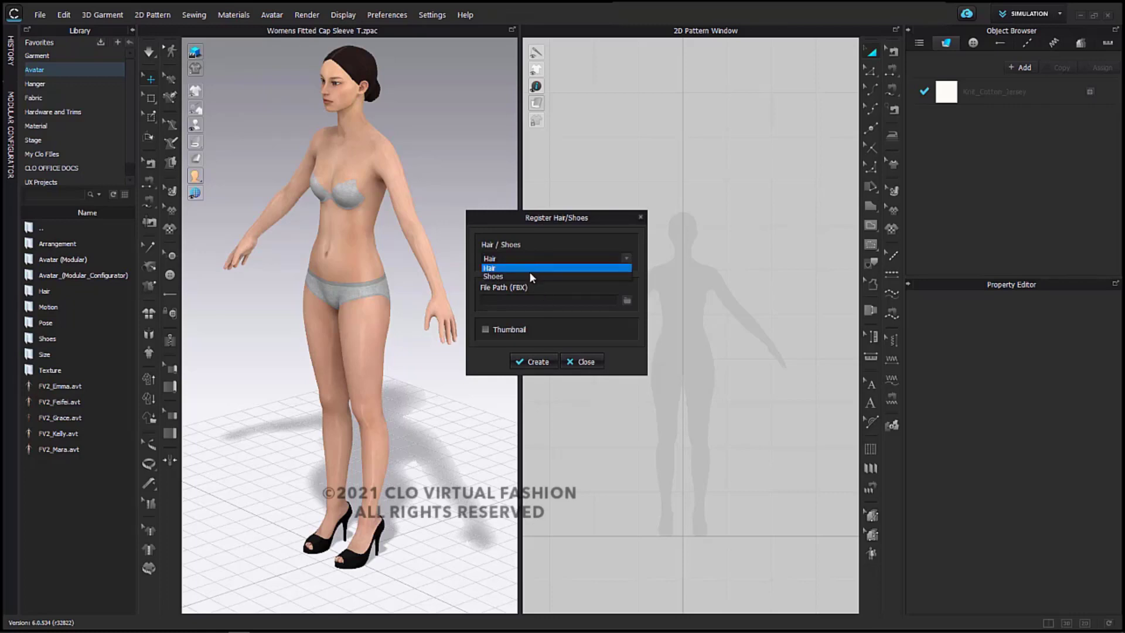
click(530, 277)
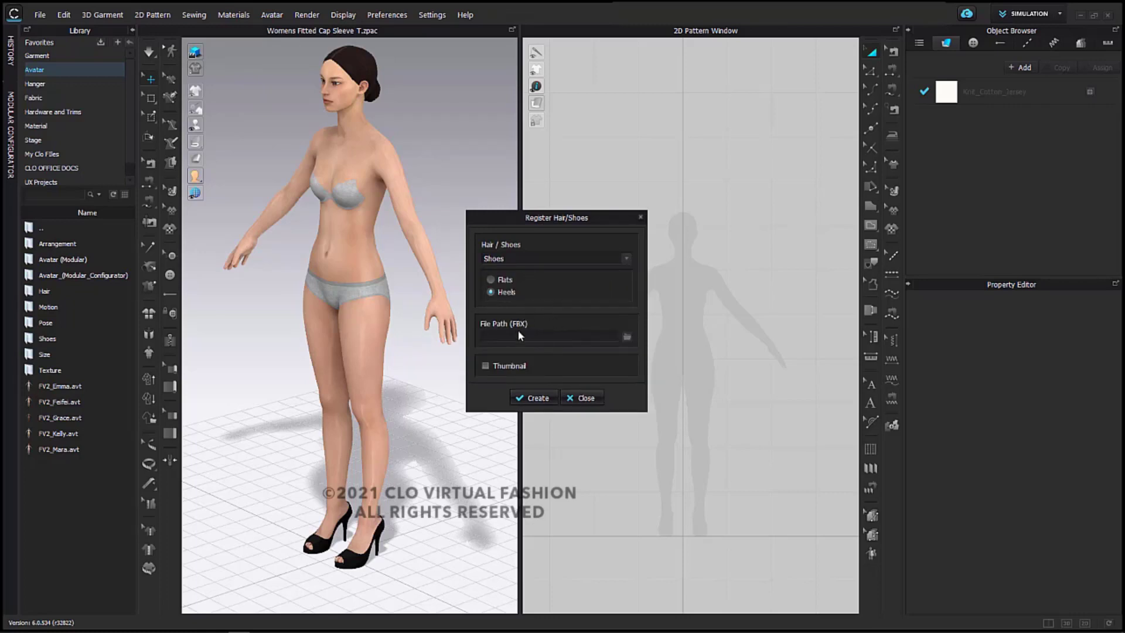
click(627, 338)
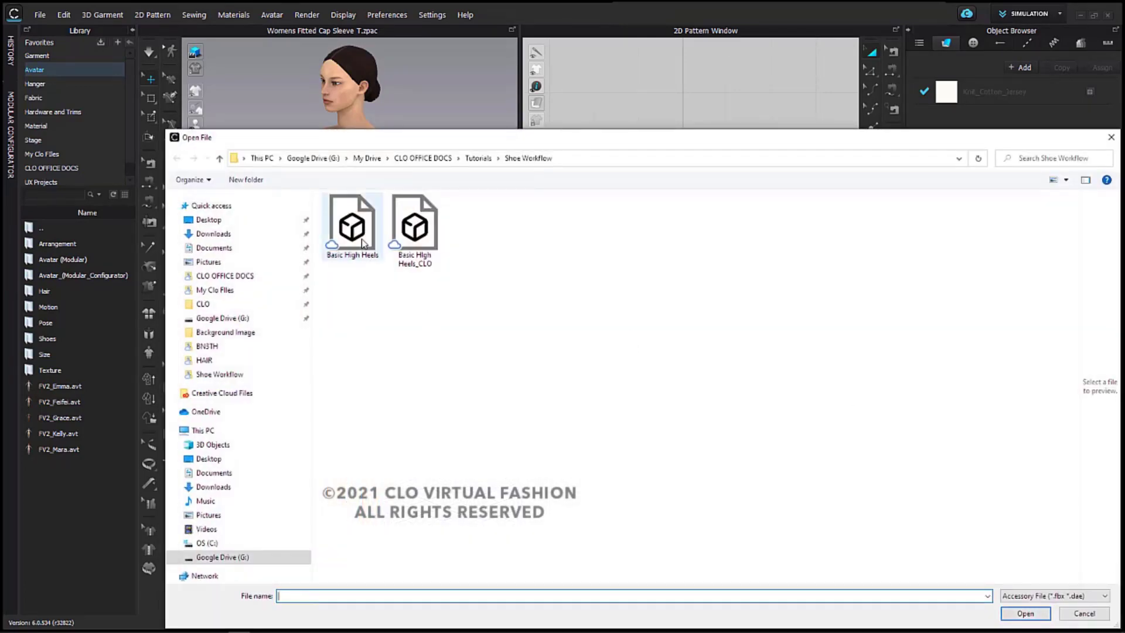
click(363, 243)
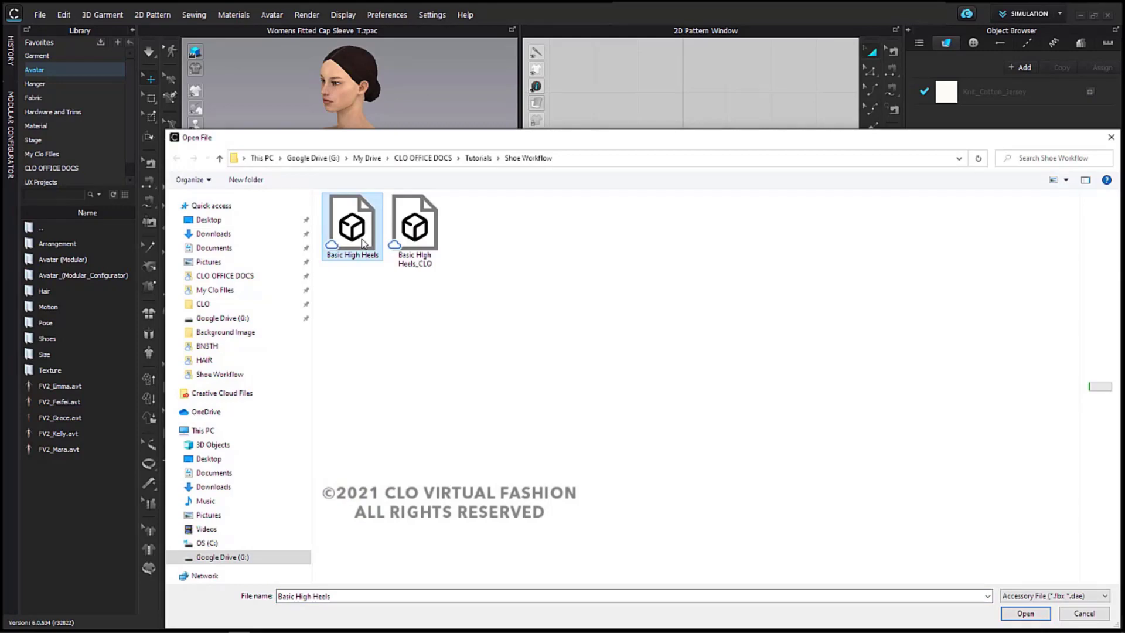
click(1026, 613)
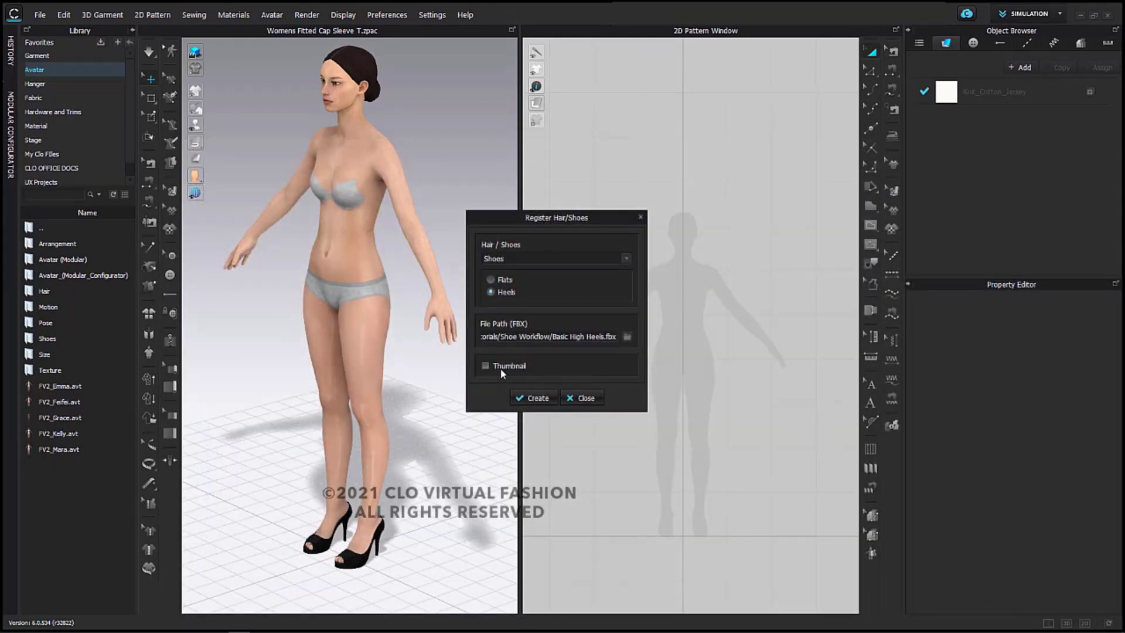
Enable the thumbnail and load the Basic High Heels image from the Shoe Workflow folder.
click(486, 365)
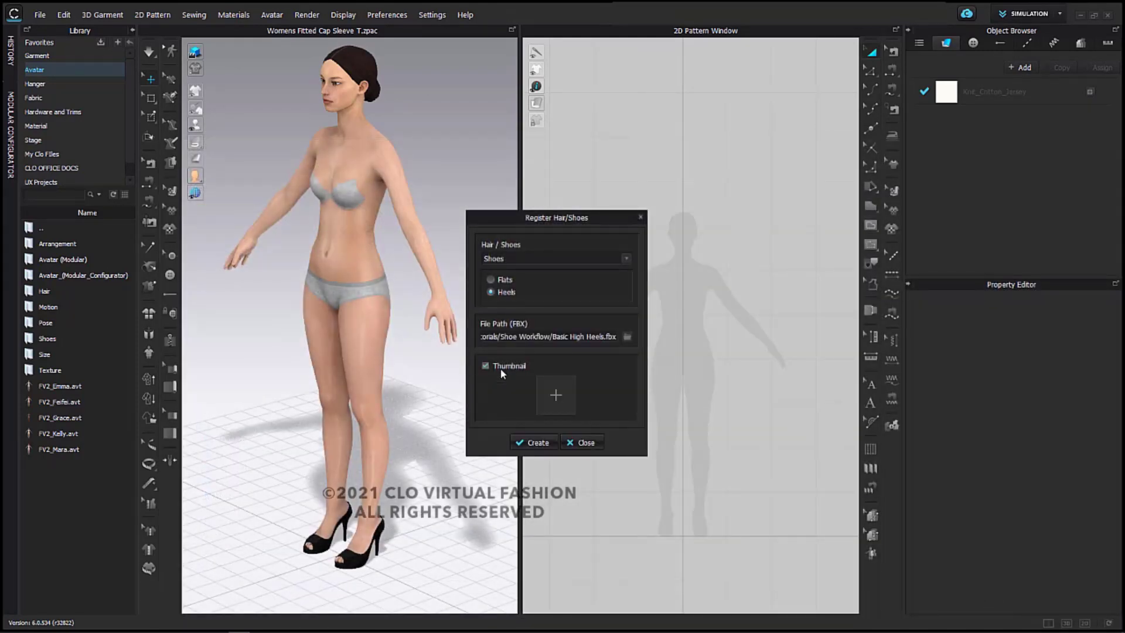
click(561, 394)
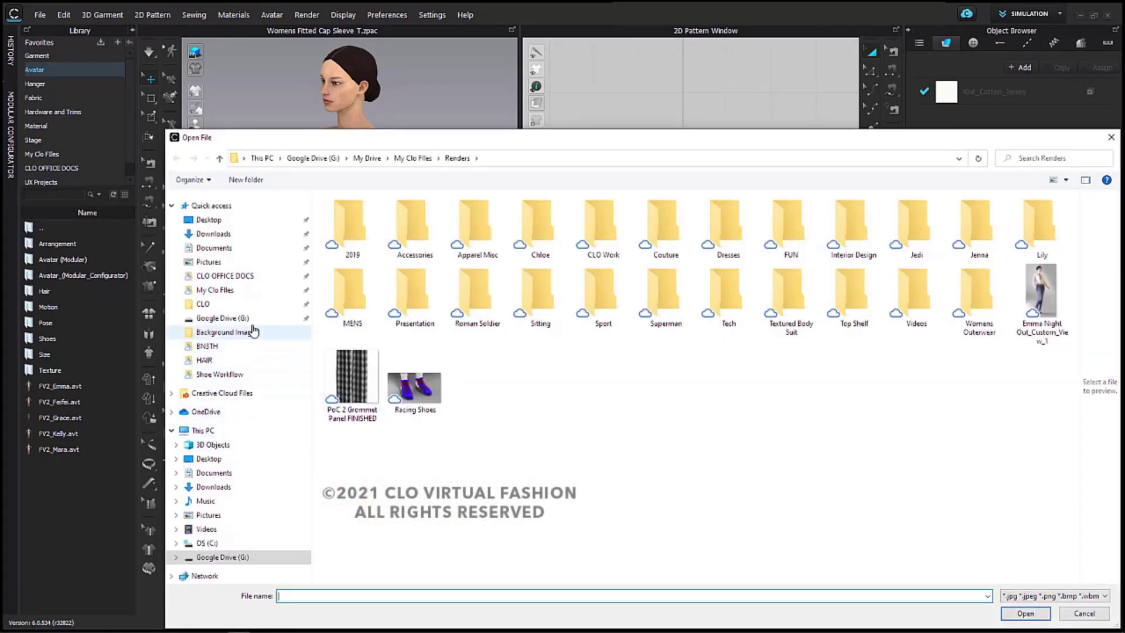
click(220, 374)
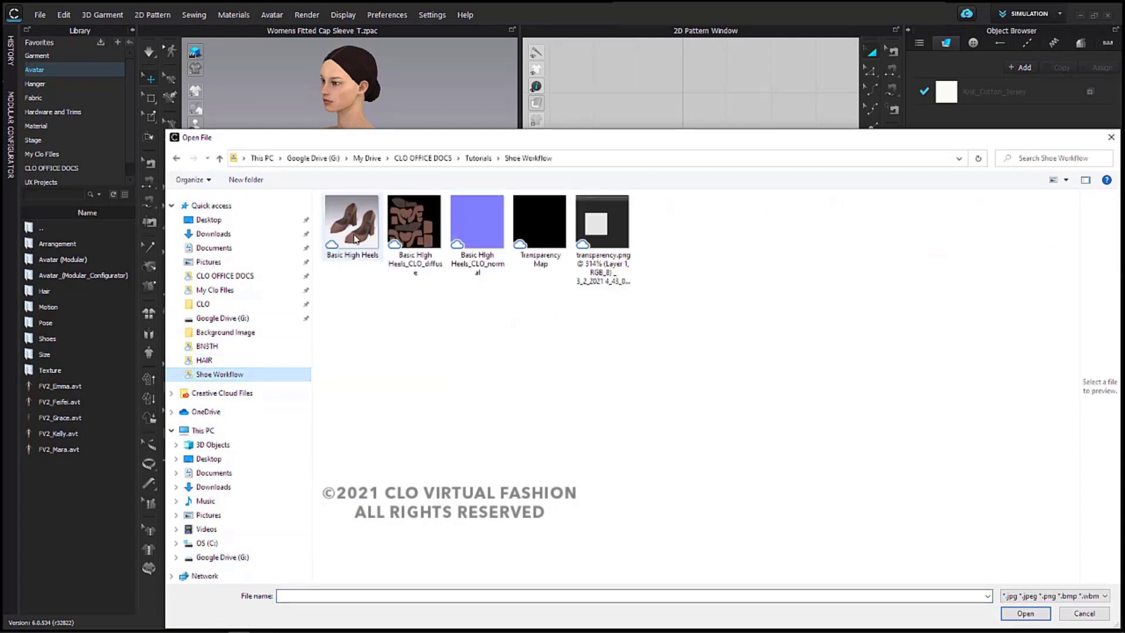
click(354, 236)
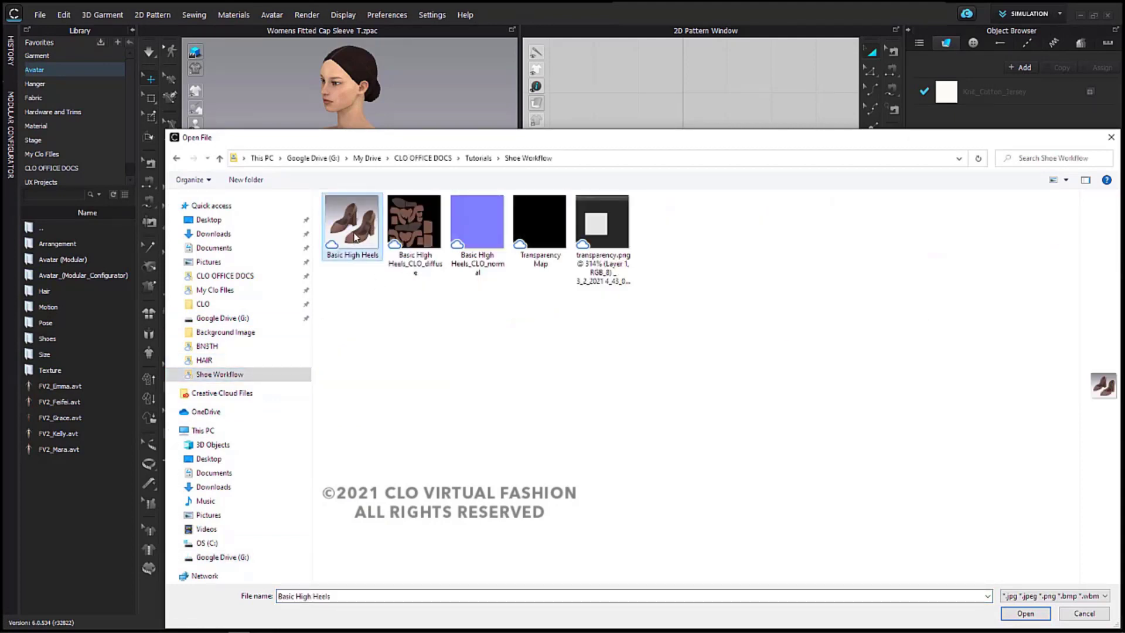
click(1026, 614)
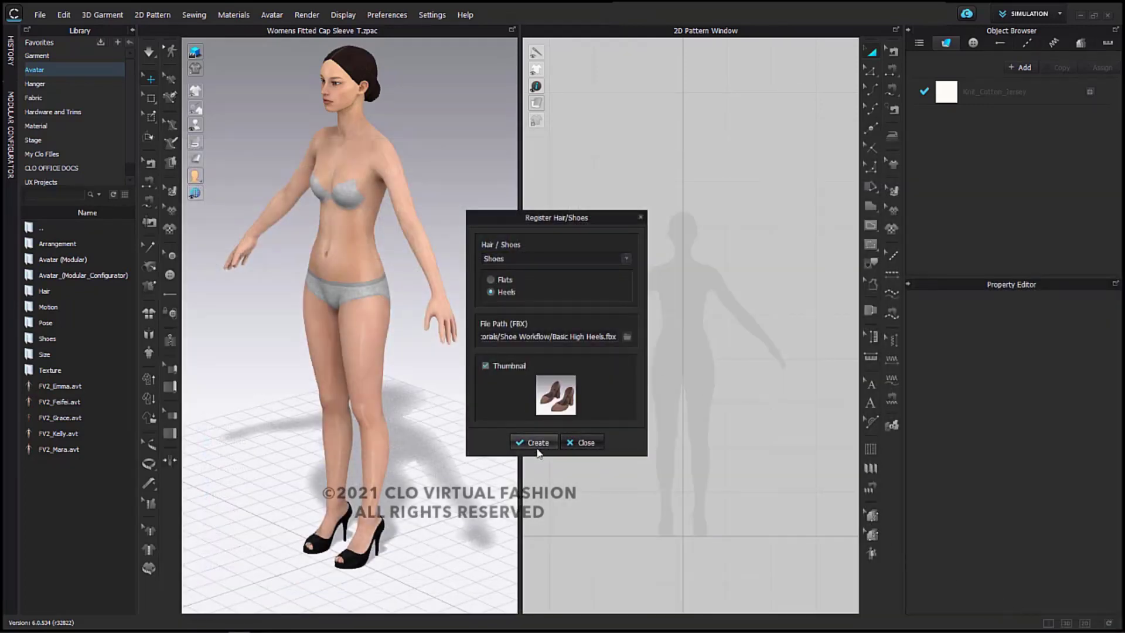
Create the shoe accessory file as TEST HEELS.zacs, replacing the existing file, and close the registration dialog.
click(537, 447)
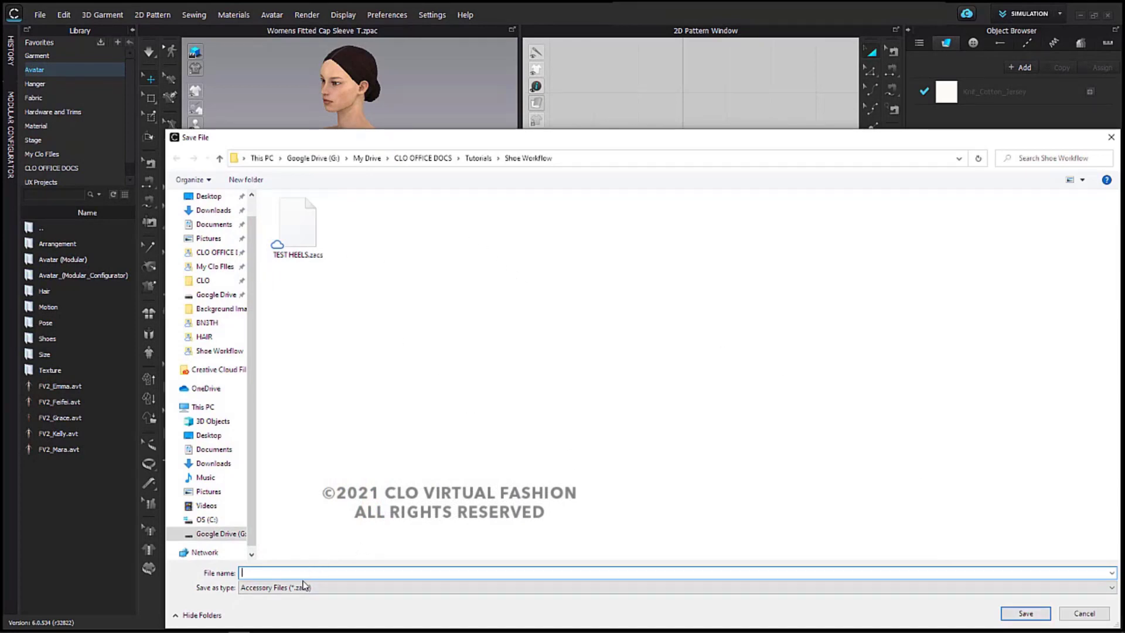
click(287, 246)
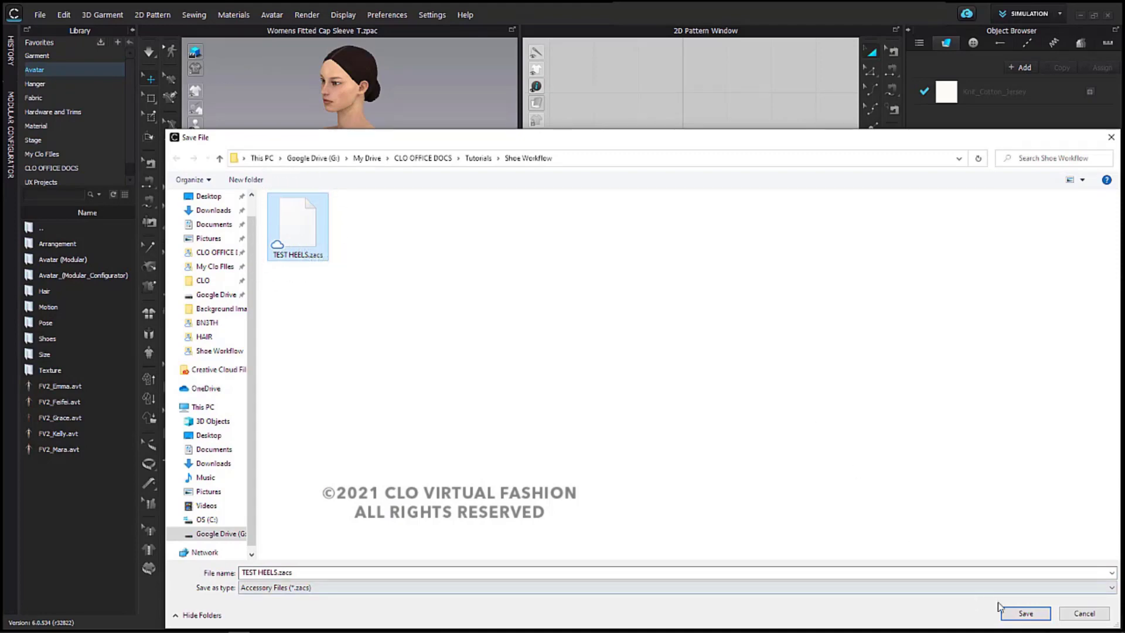
click(1026, 612)
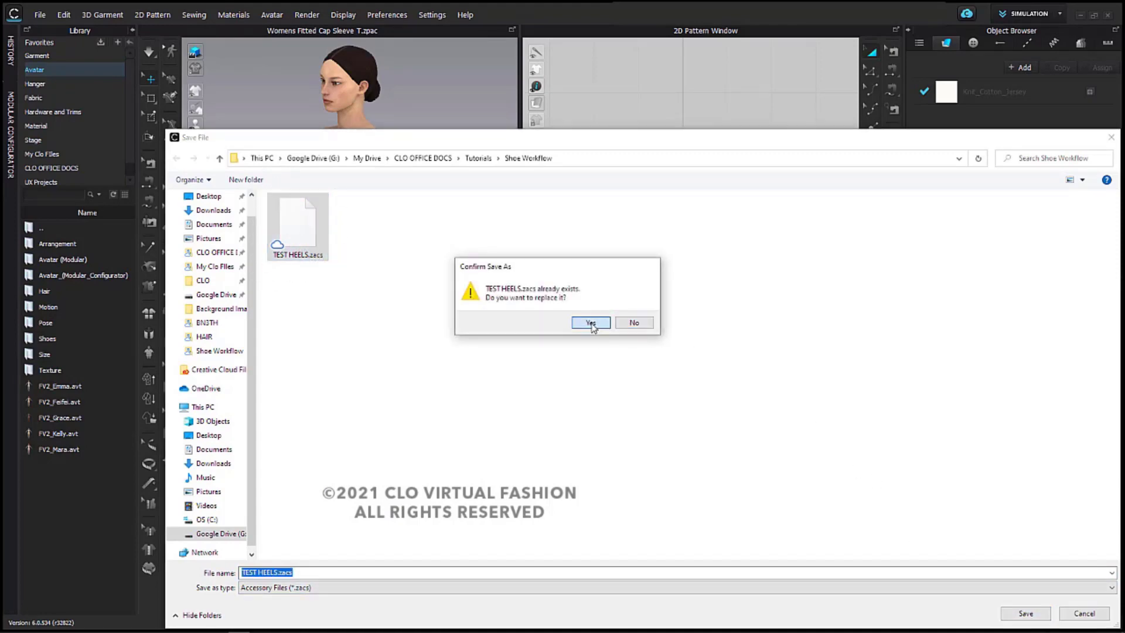
click(589, 322)
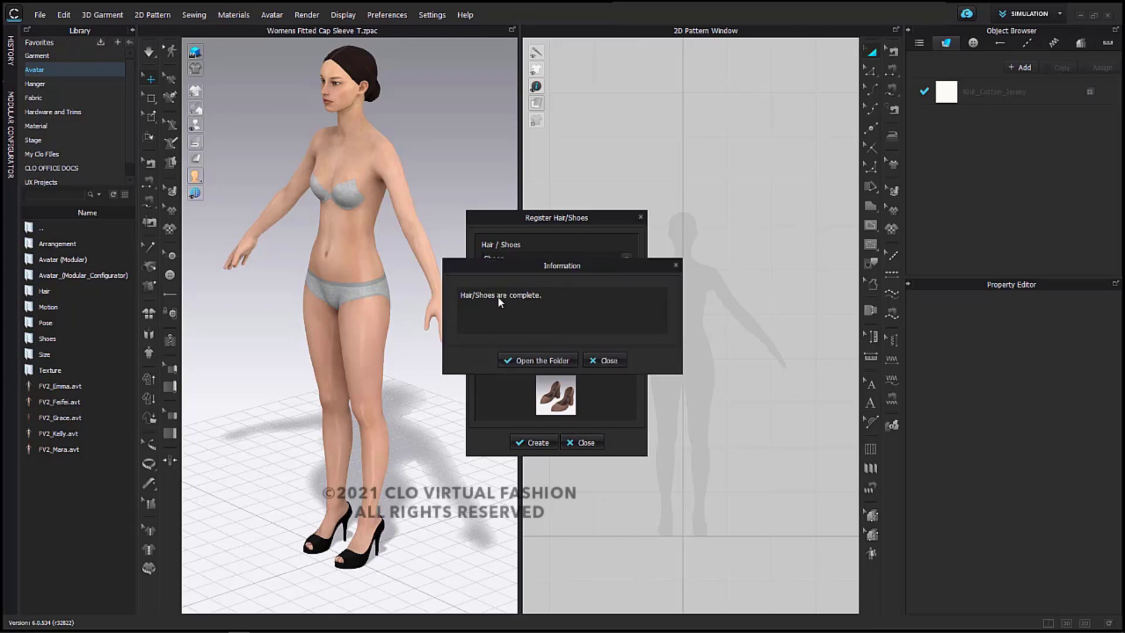
click(593, 359)
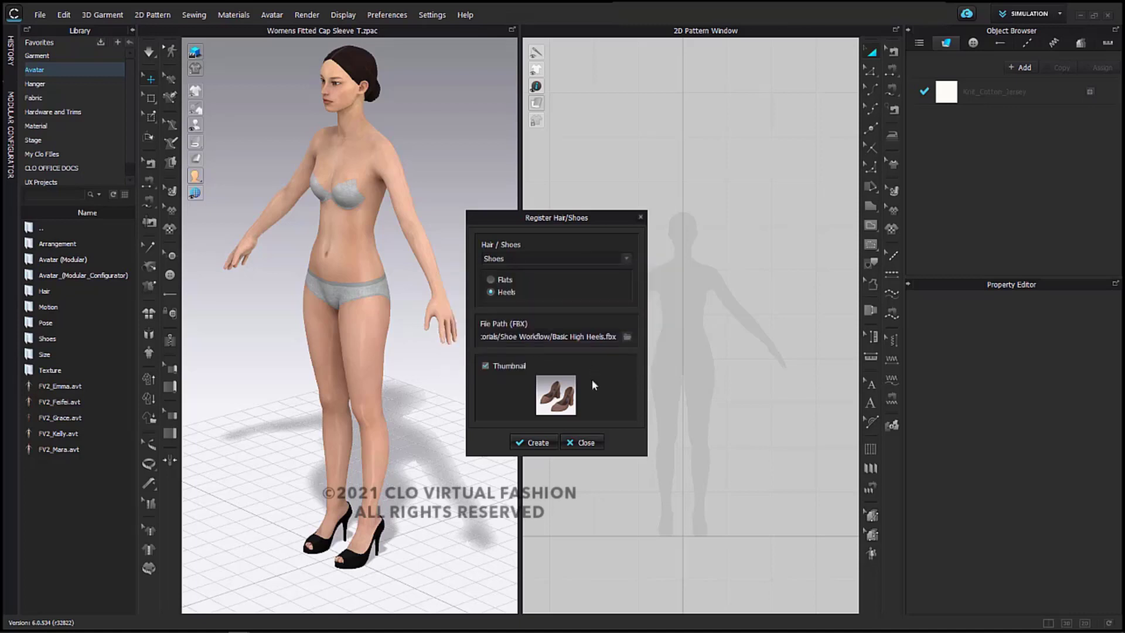
click(584, 443)
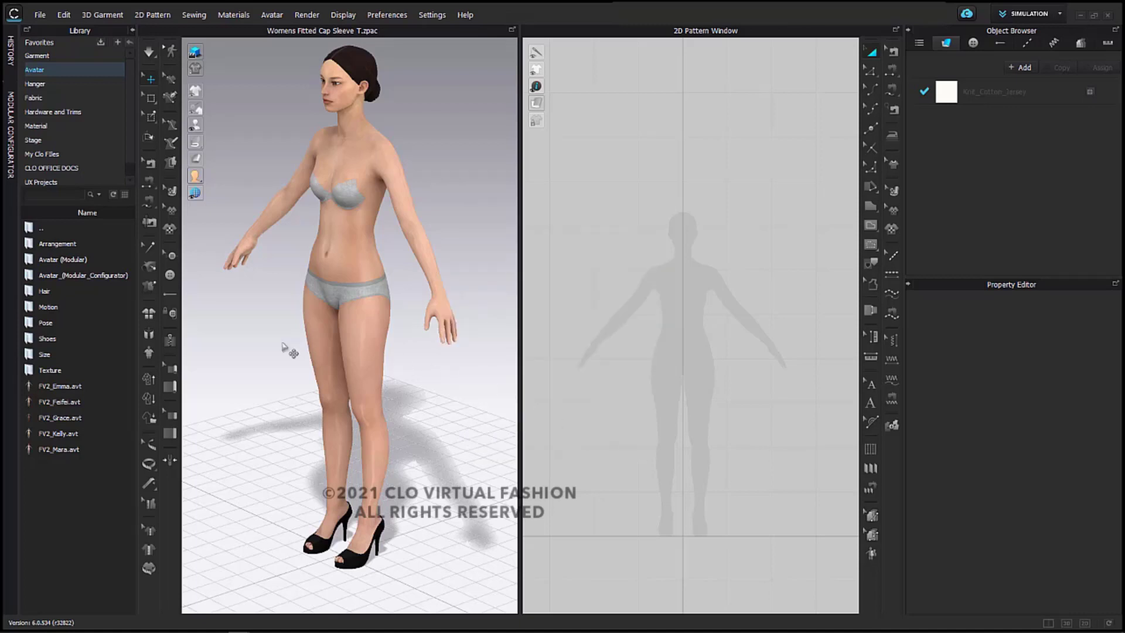
Load TEST HEELS.zacs onto the avatar from the Tutorials > Shoe Workflow folder in CLO OFFICE DOCS.
click(64, 168)
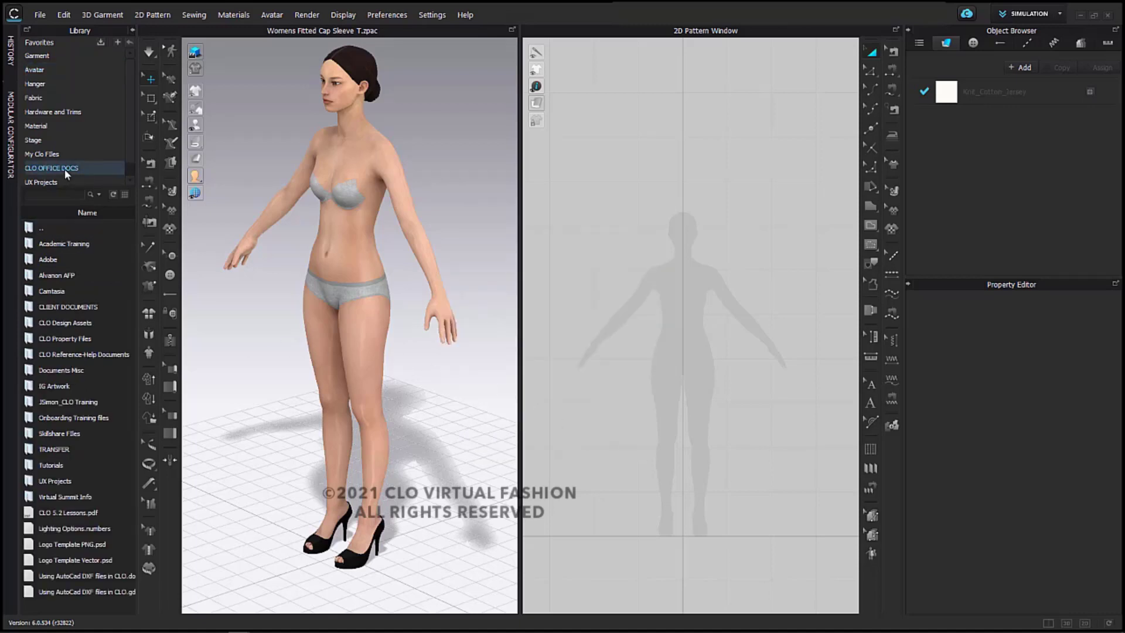
double_click(93, 459)
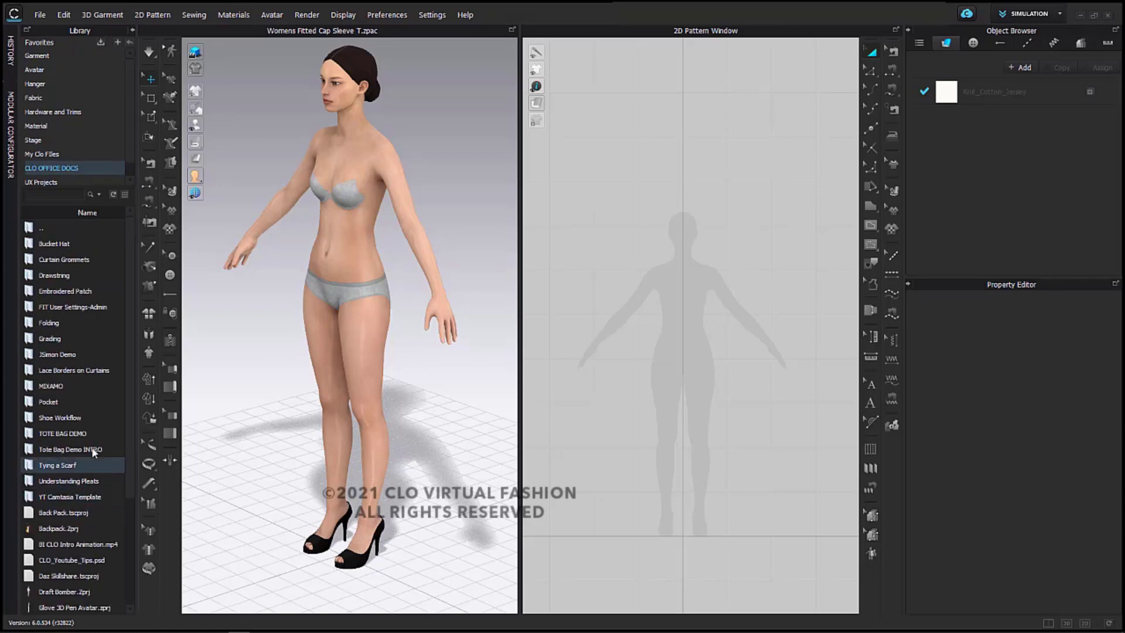
double_click(85, 415)
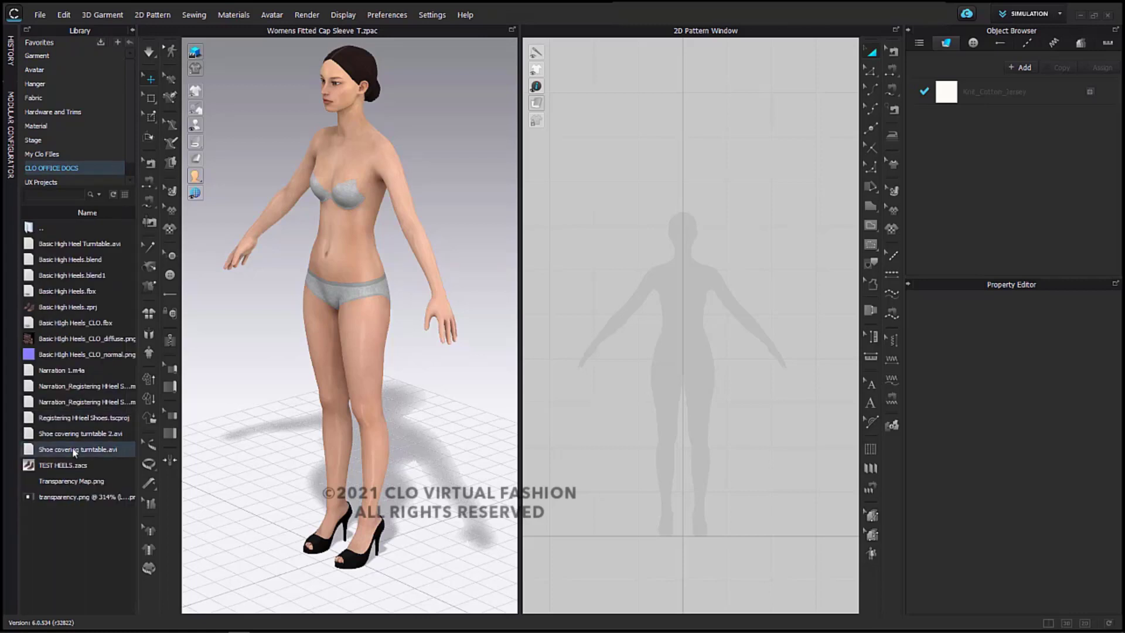
double_click(31, 467)
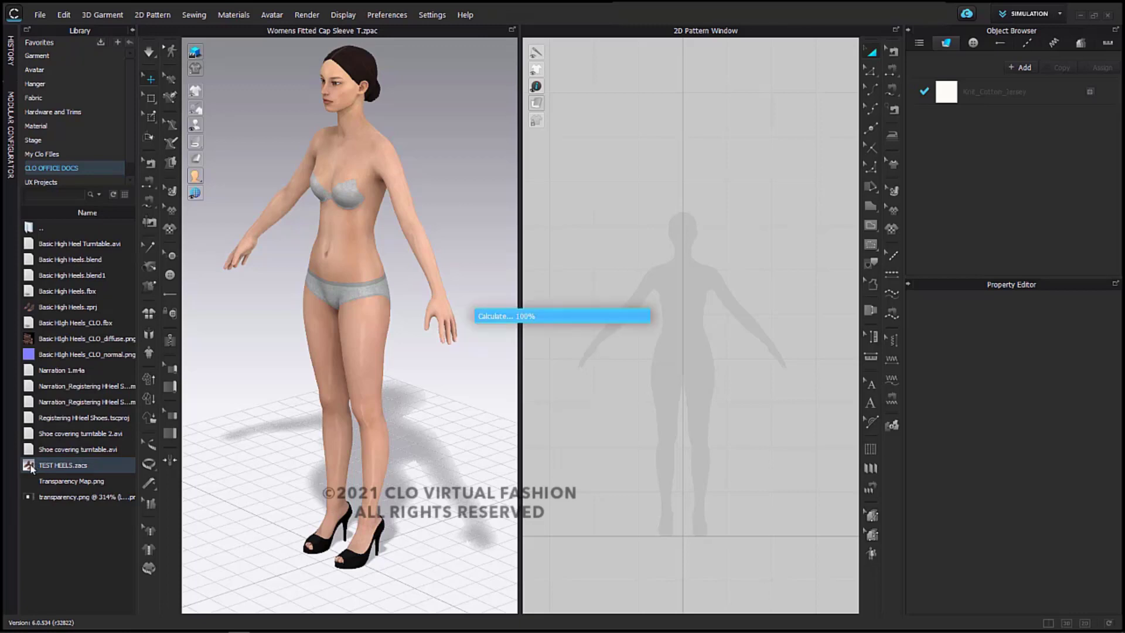
scroll(367, 322, up, 8)
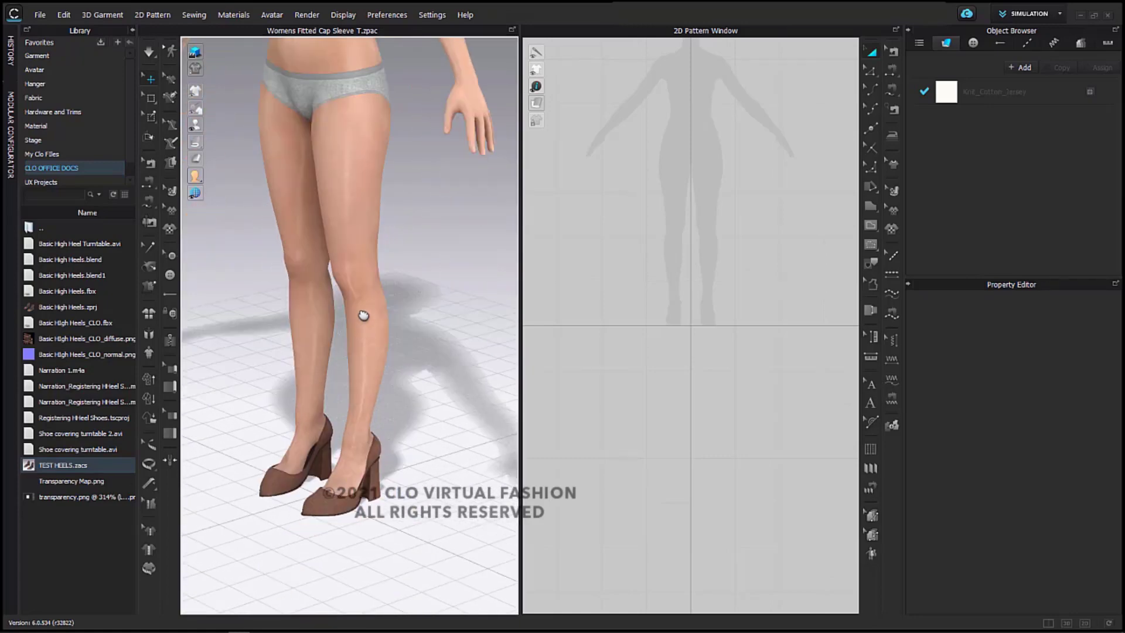
scroll(369, 334, up, 2)
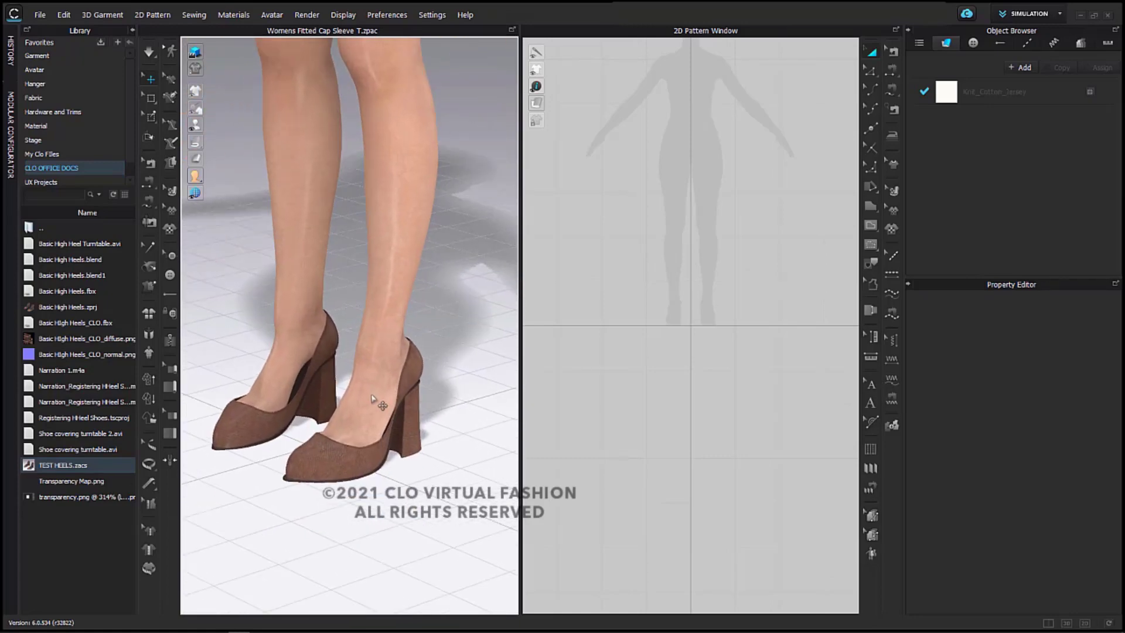
Select the uppers and heels of both shoes on the avatar together.
right_drag(444, 458, 351, 445)
click(349, 445)
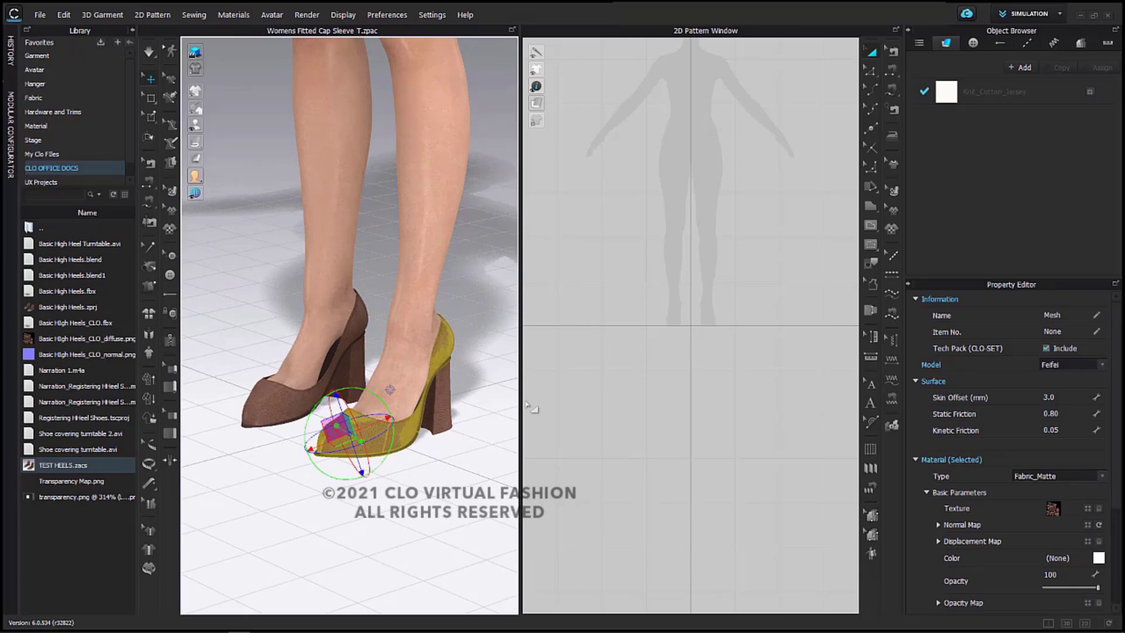
shift+click(443, 412)
shift+click(358, 363)
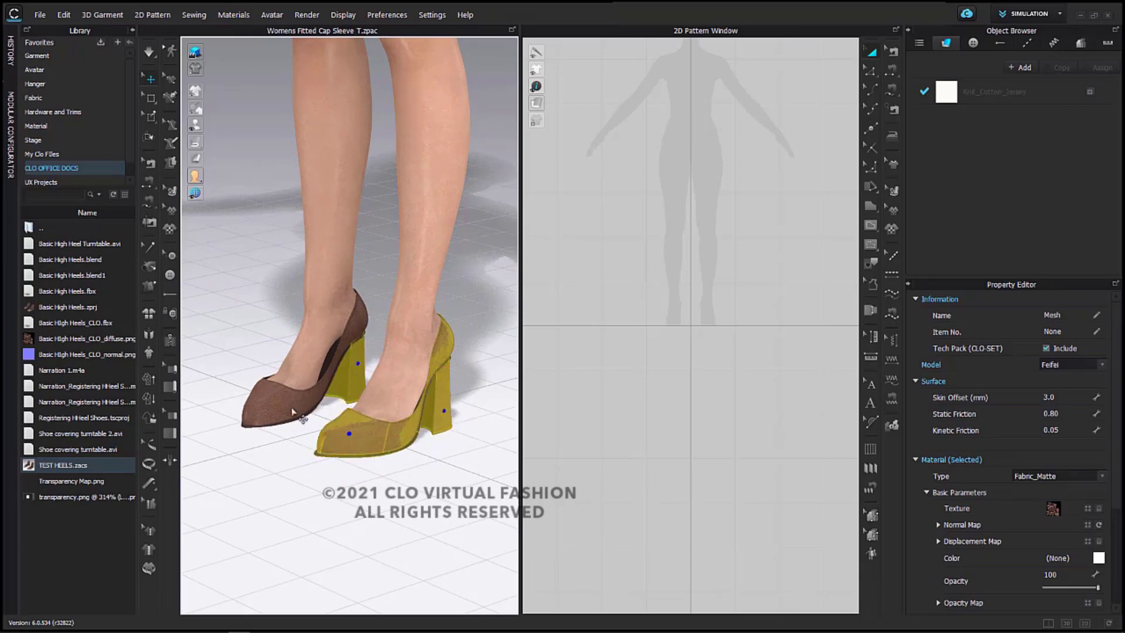
shift+click(292, 408)
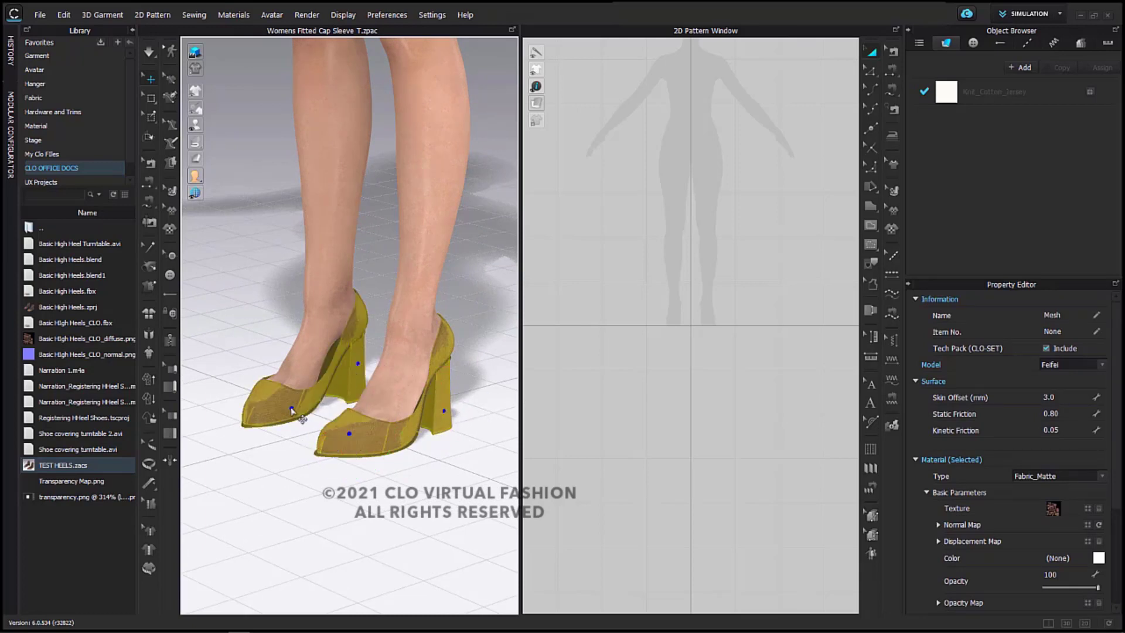
Change the material type of the selected uppers and heels to Leather and clear the selection.
click(1065, 481)
click(1044, 567)
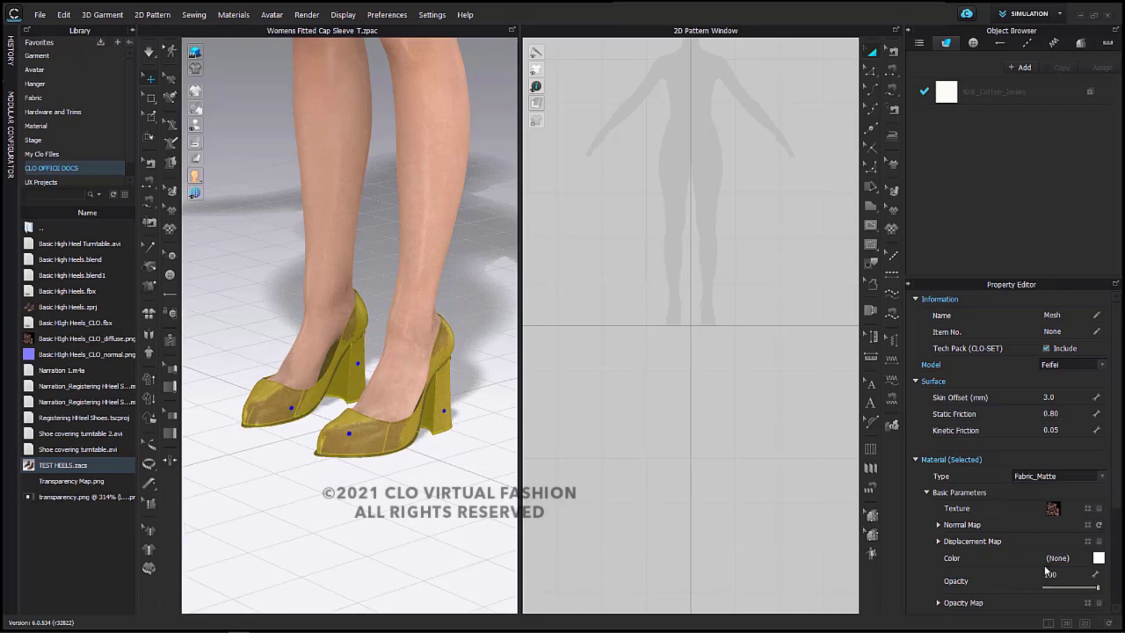
click(711, 459)
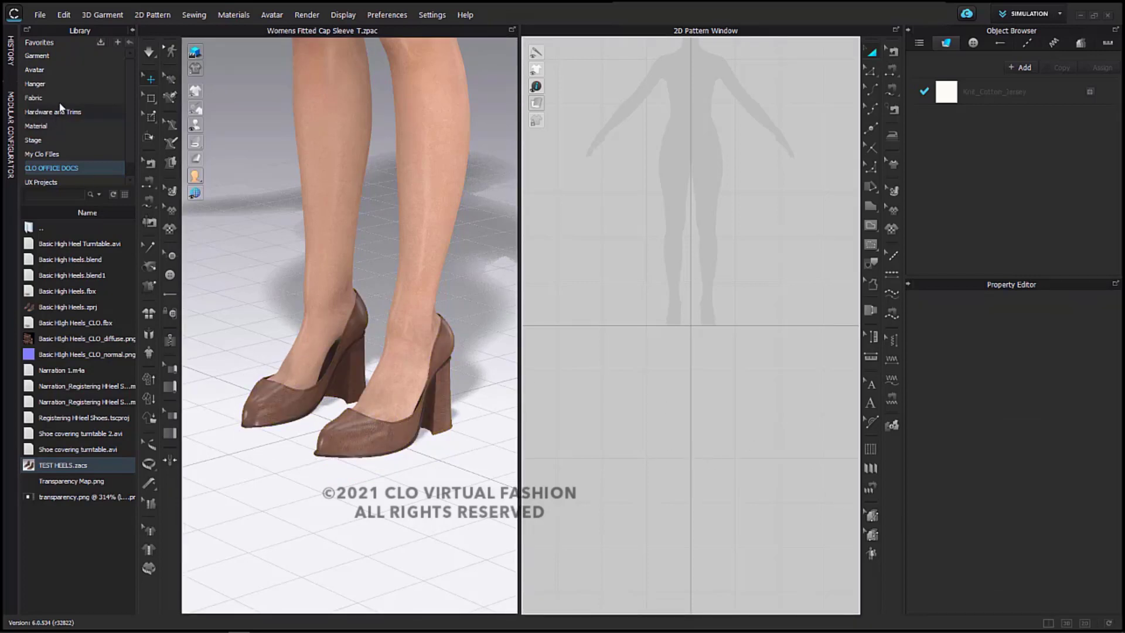
Open the Pose folder of the Female_V2 avatars in the library.
click(69, 69)
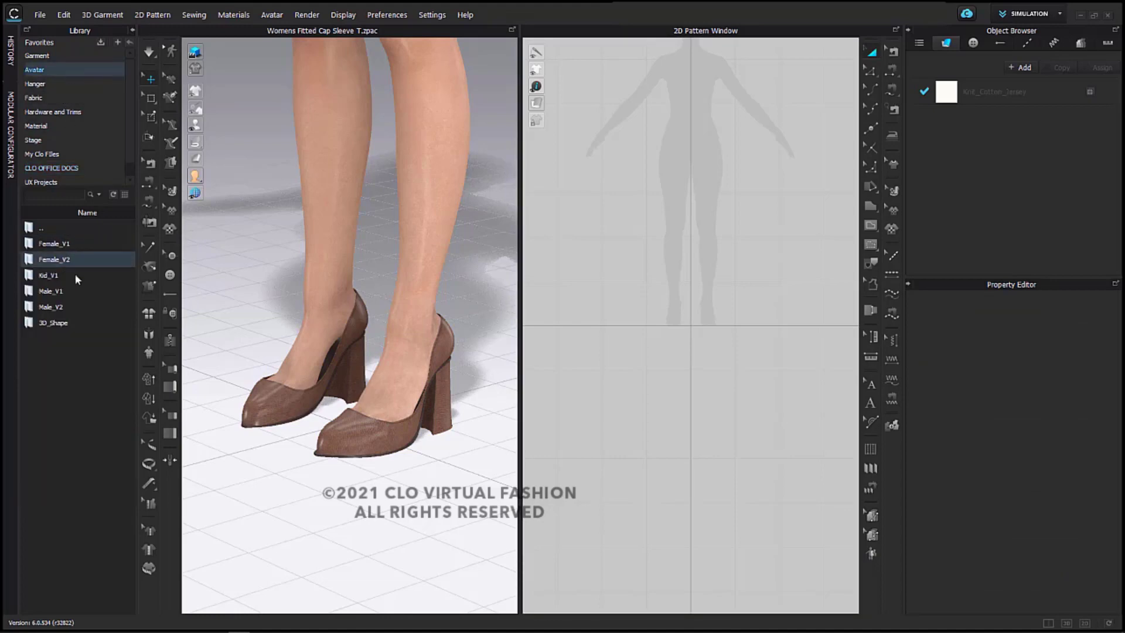
double_click(86, 257)
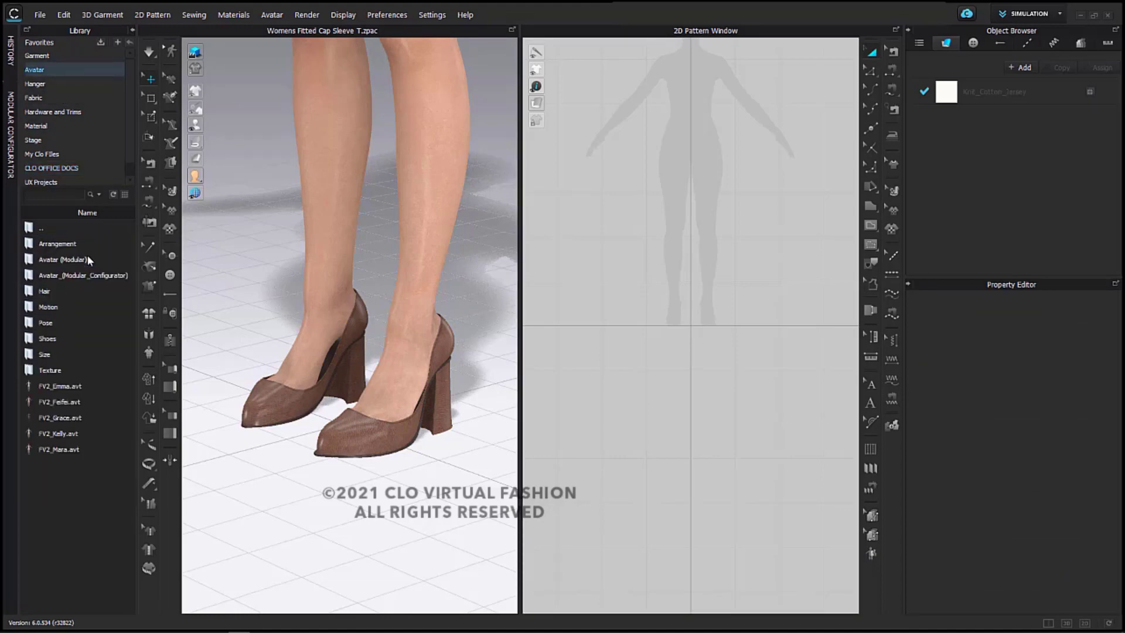
double_click(69, 327)
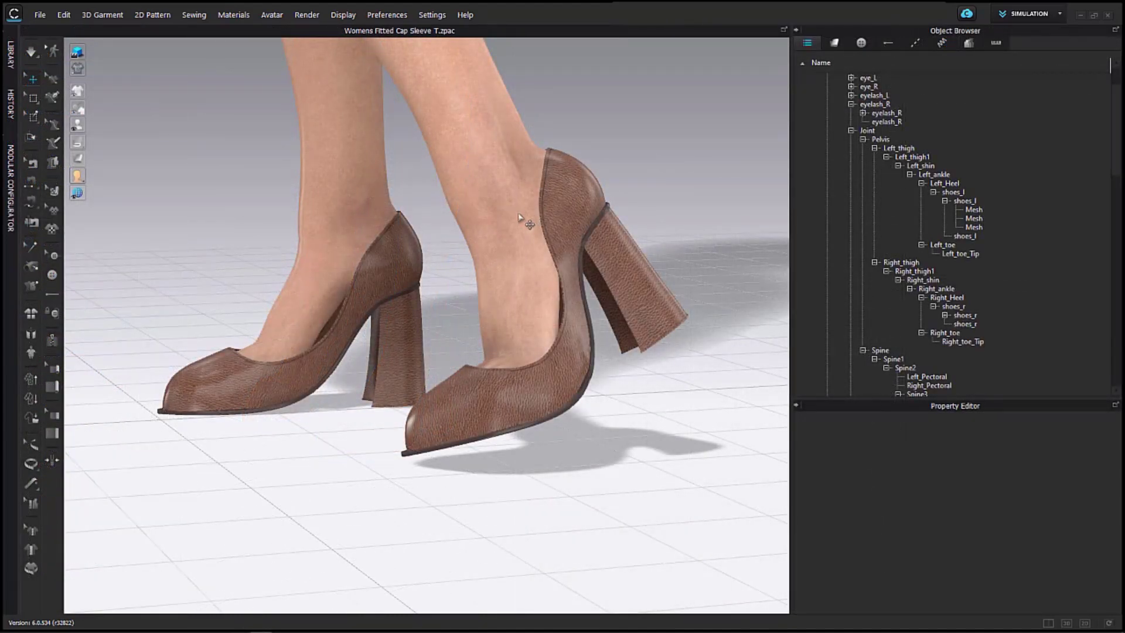
Examine the avatar's joint hierarchy in the scene list to find where the left and right shoe objects are attached.
click(808, 44)
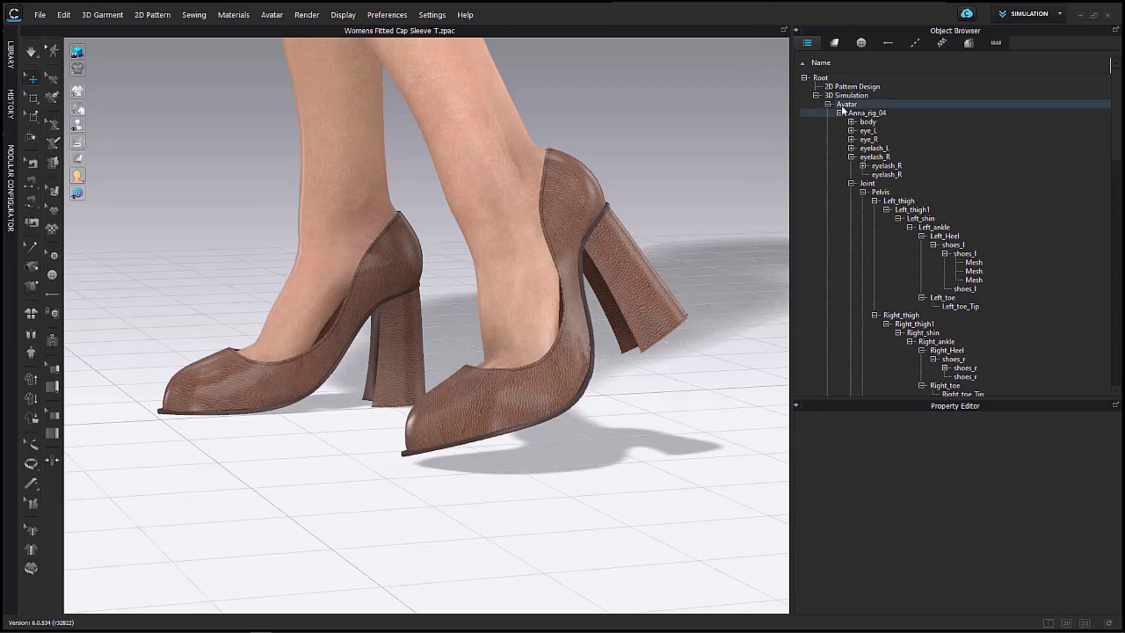
click(841, 105)
click(853, 113)
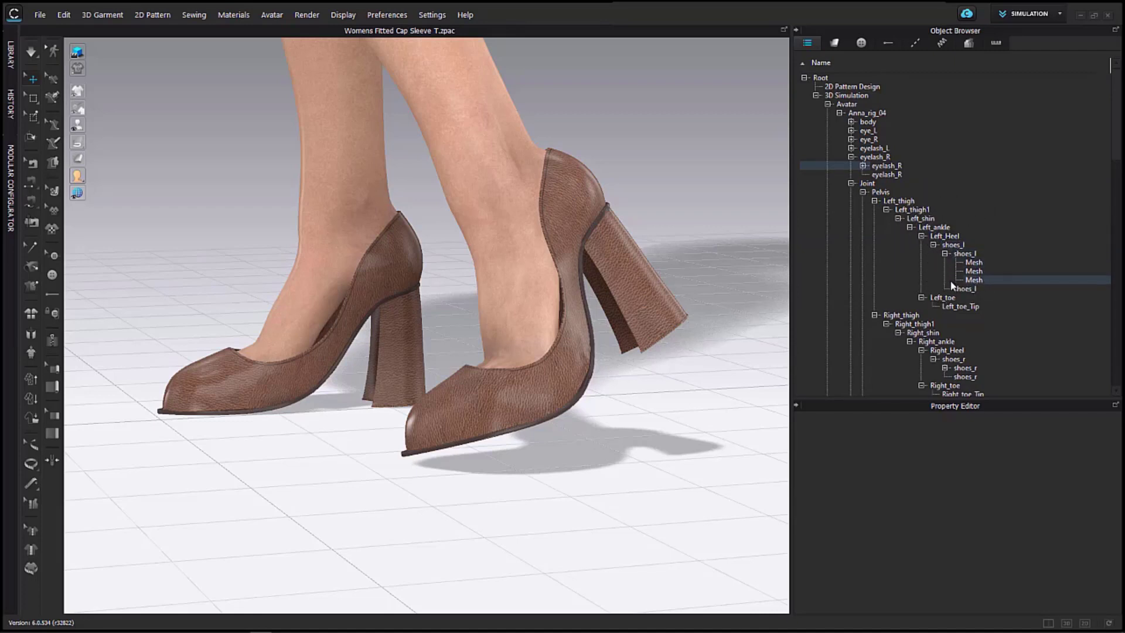
scroll(956, 353, down, 1)
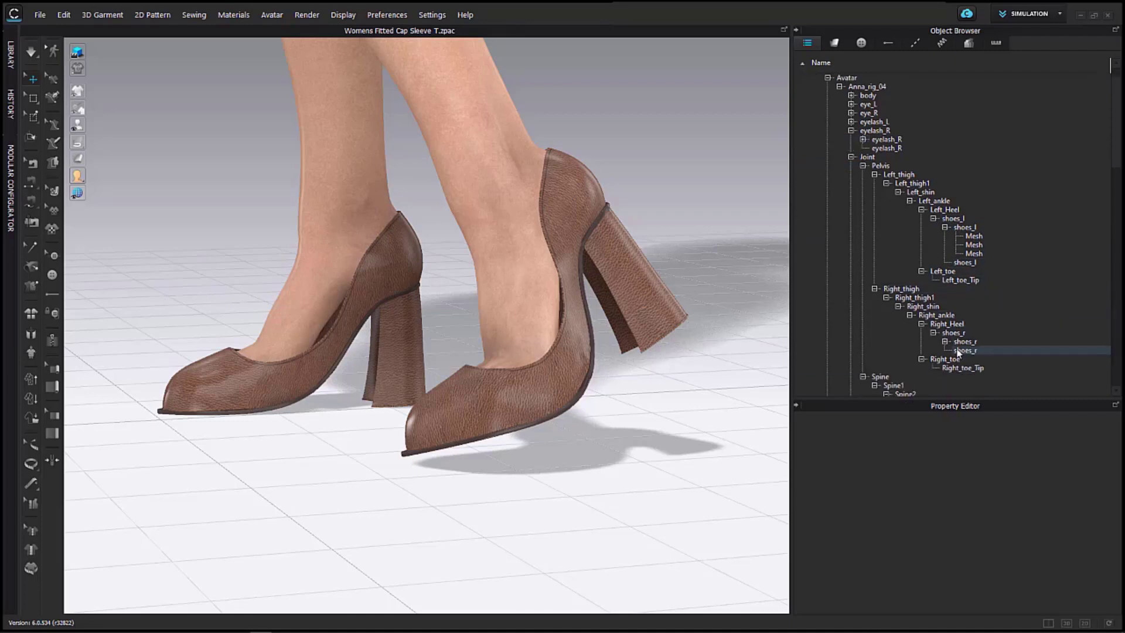
scroll(954, 267, down, 3)
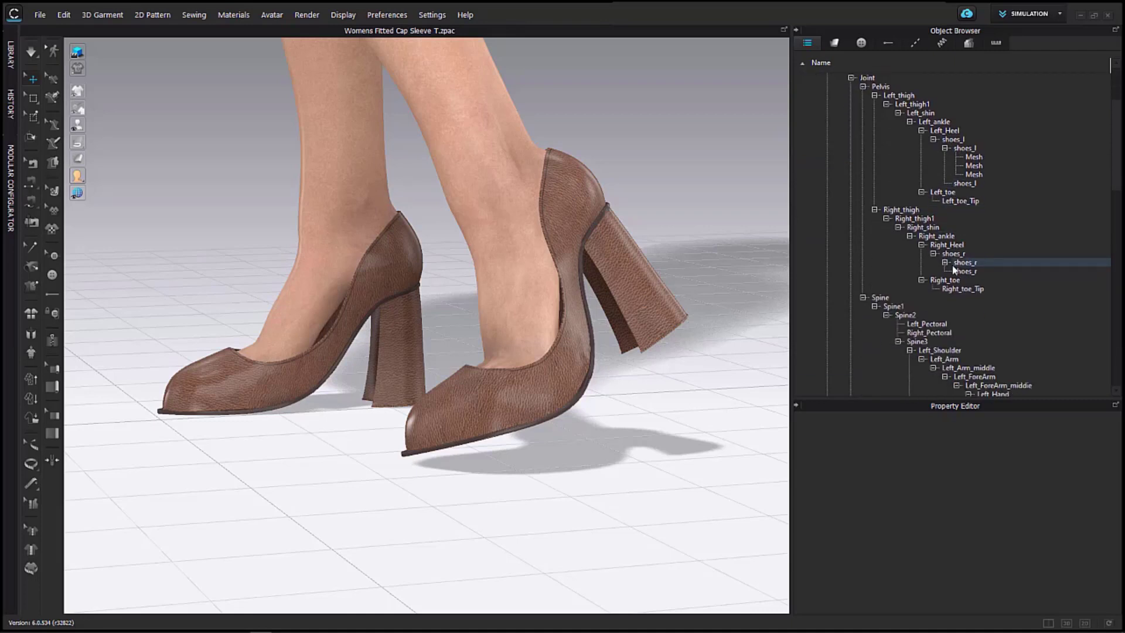
scroll(954, 268, down, 3)
scroll(953, 270, up, 5)
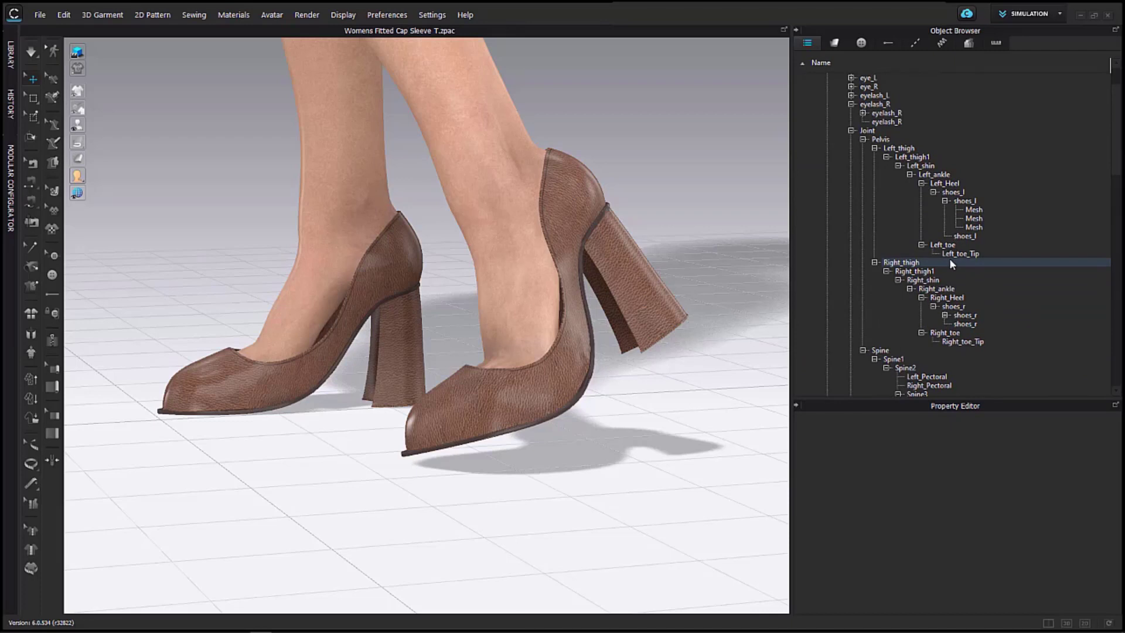
click(958, 305)
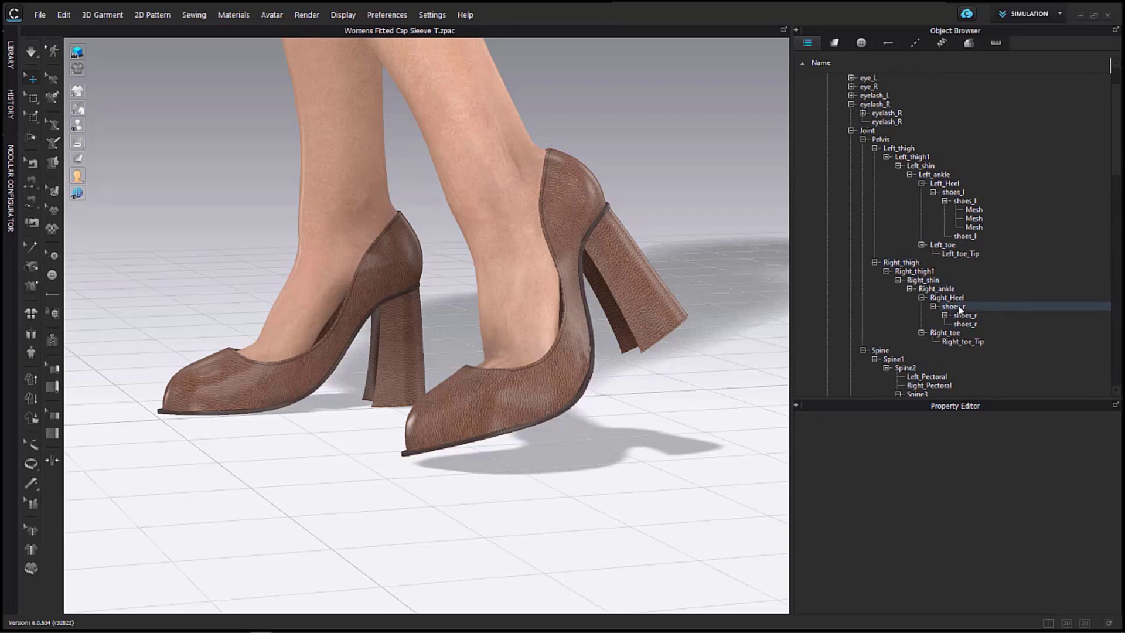
Select the three meshes under shoes_l one by one to identify which part of the left shoe each represents.
click(975, 210)
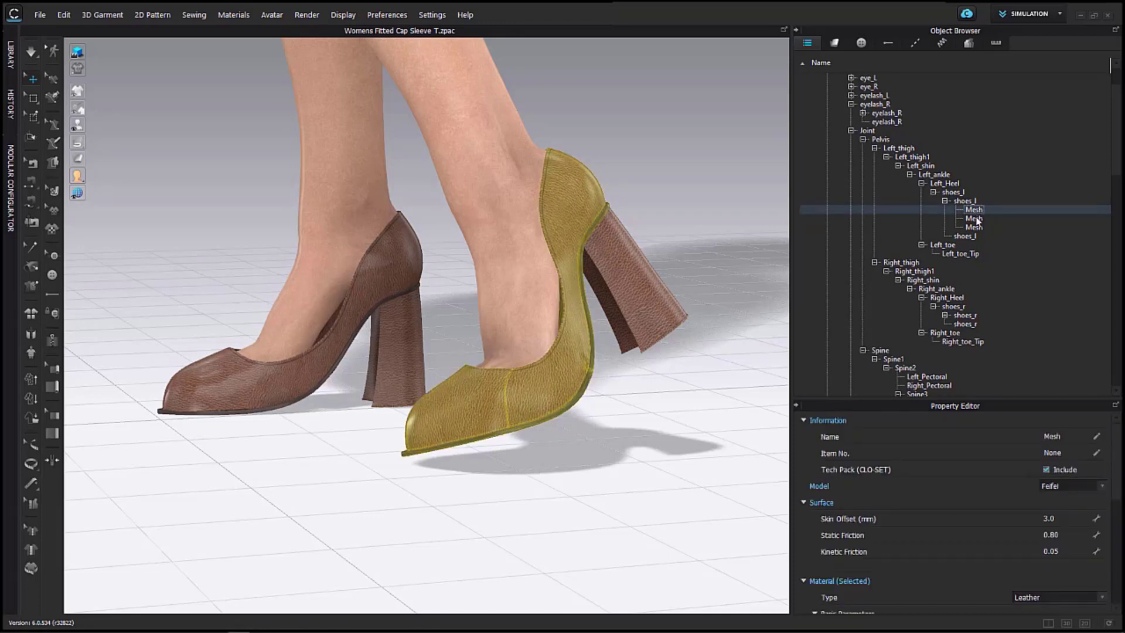
click(974, 219)
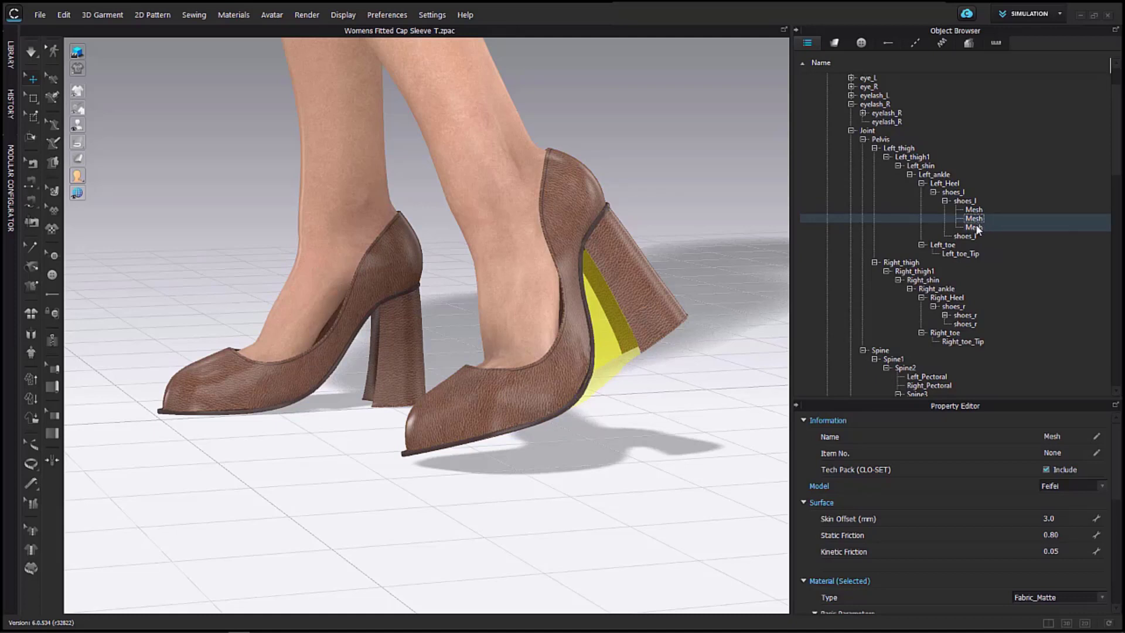
click(976, 227)
click(976, 228)
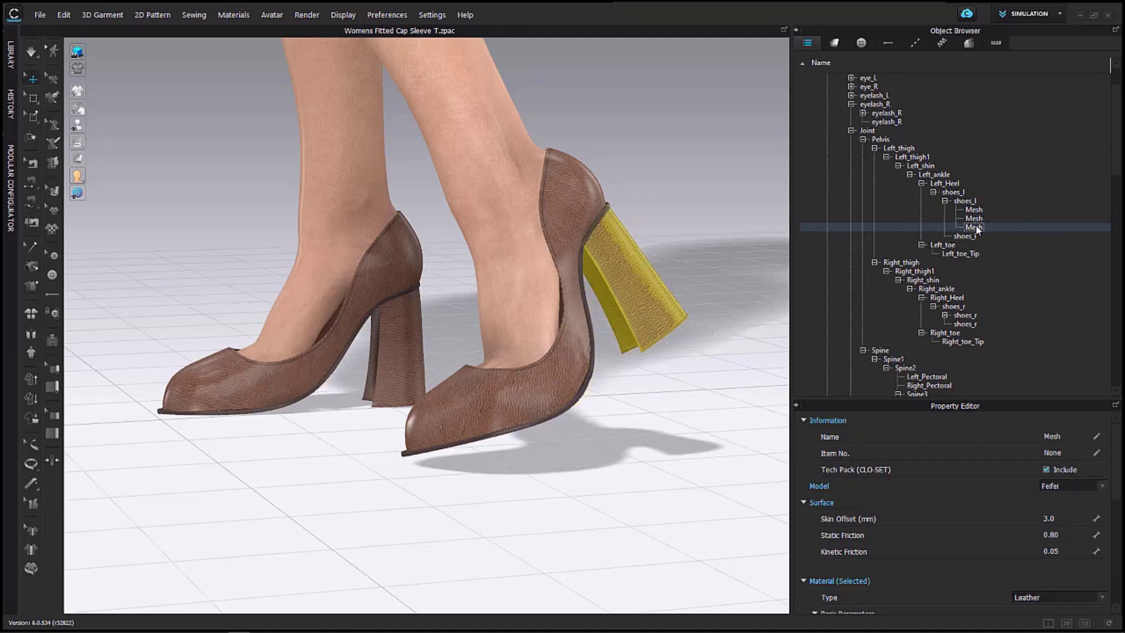
click(975, 227)
key(ctrl)
key(ctrl)
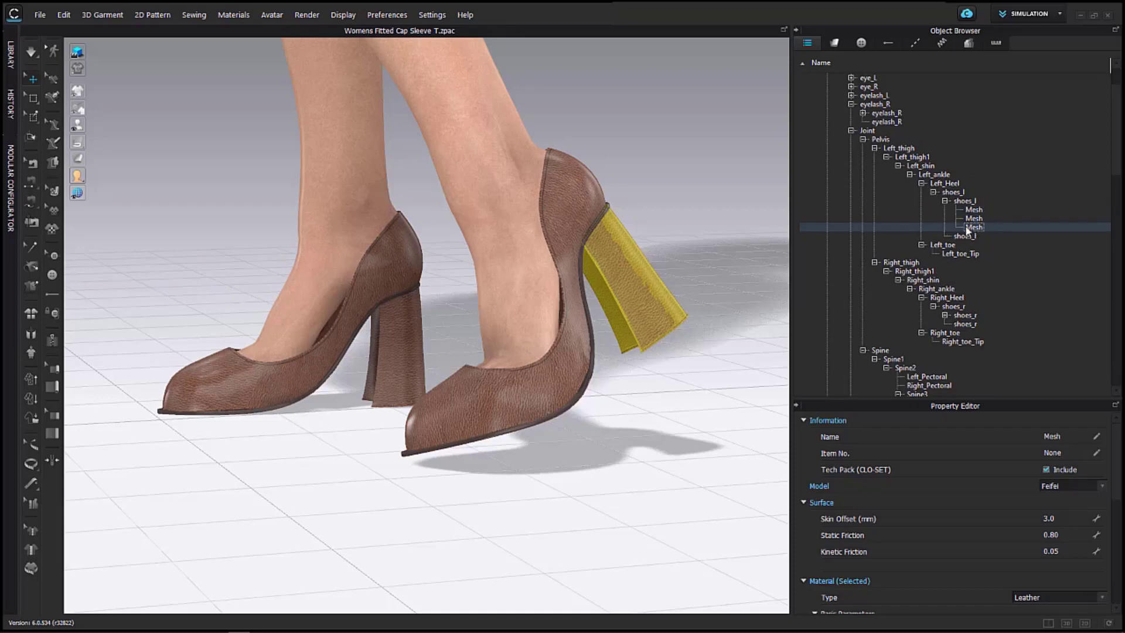